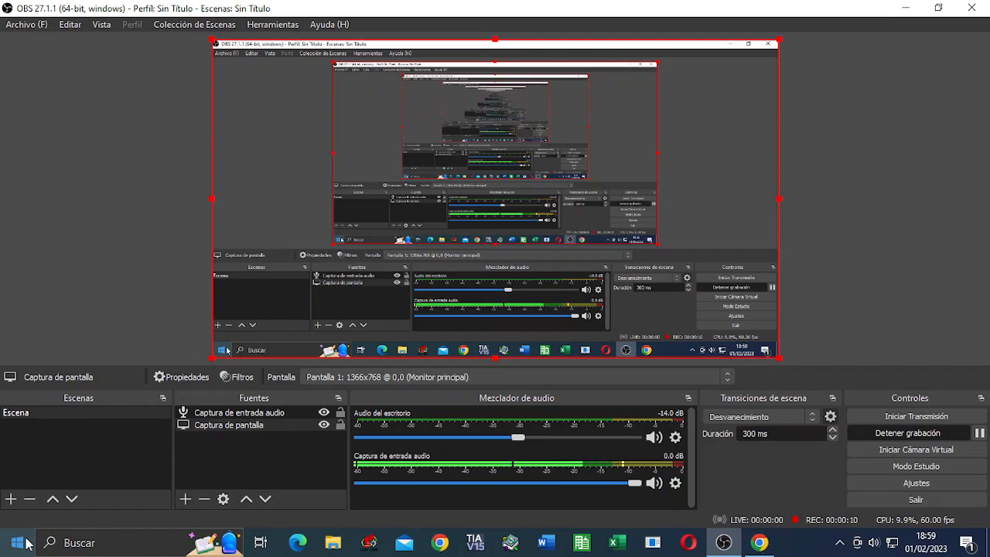
Launch VIVI from the DMCAD2023 program group
left_click(17, 543)
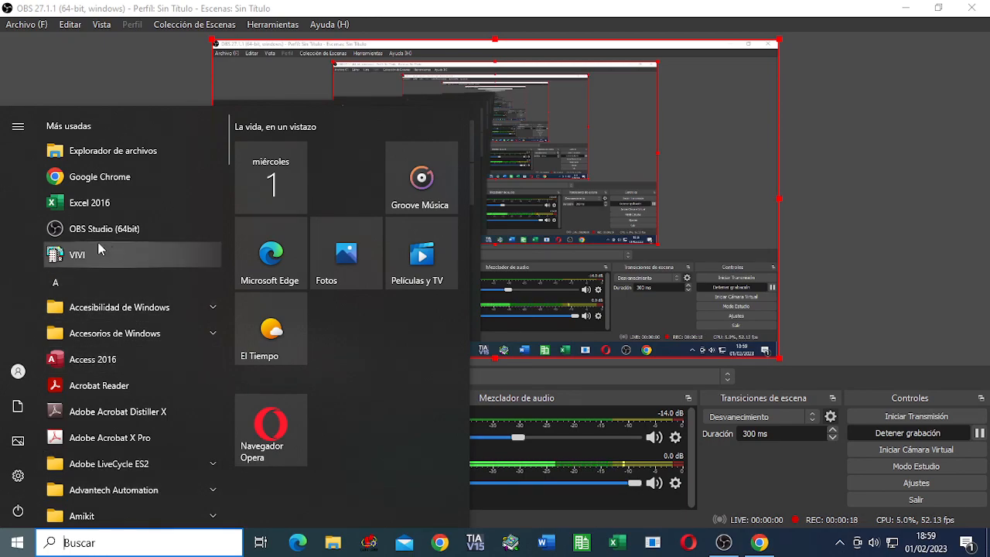
scroll(143, 383, "down", 5)
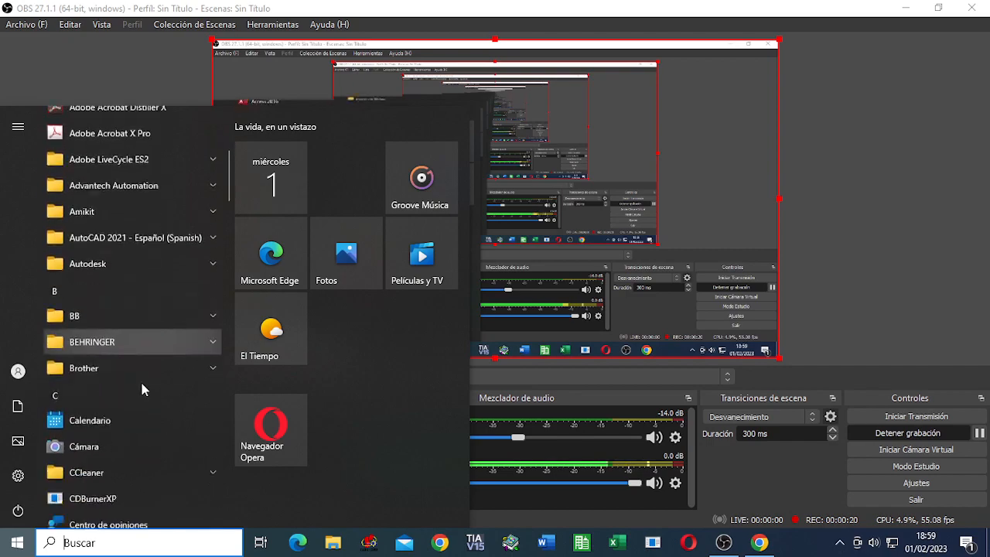
scroll(145, 383, "down", 6)
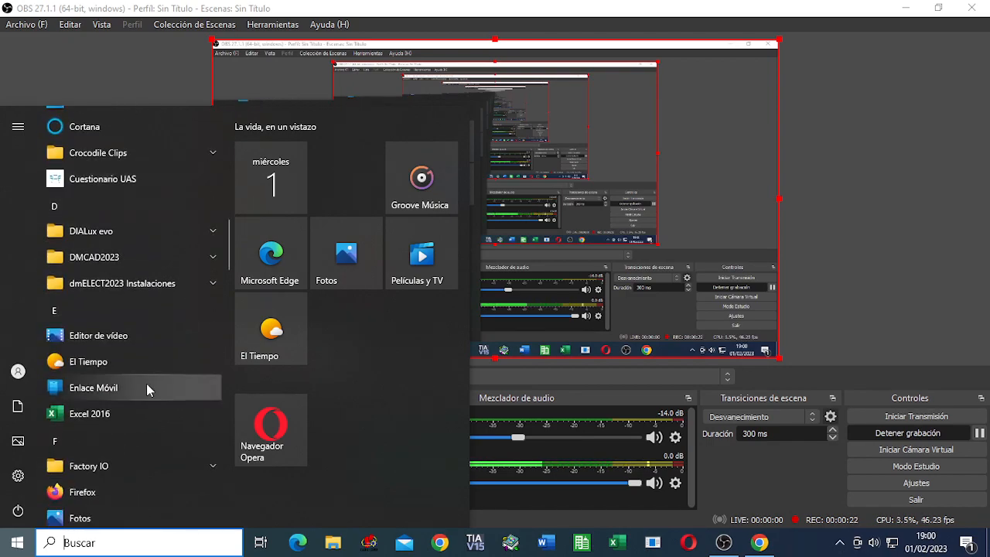
left_click(214, 260)
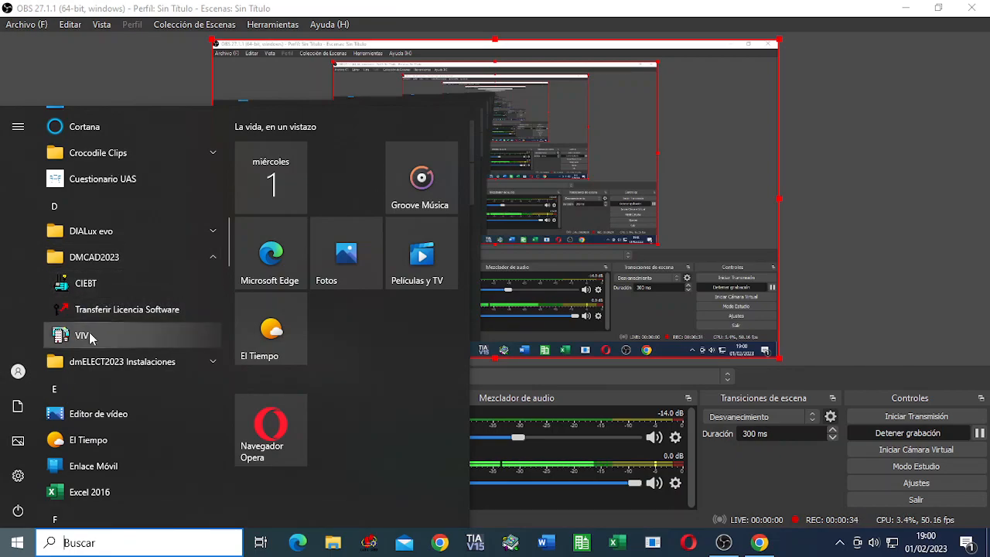
left_click(200, 364)
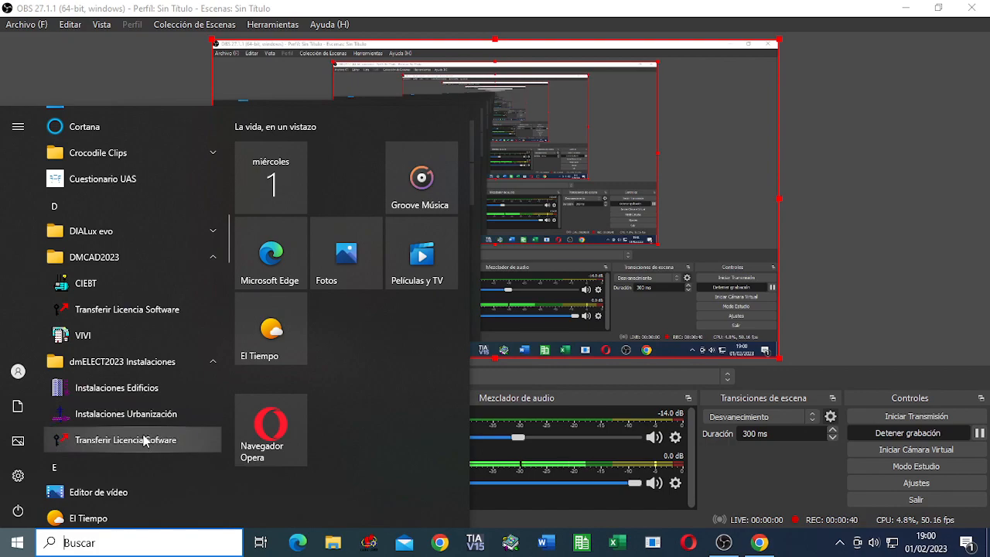
left_click(85, 335)
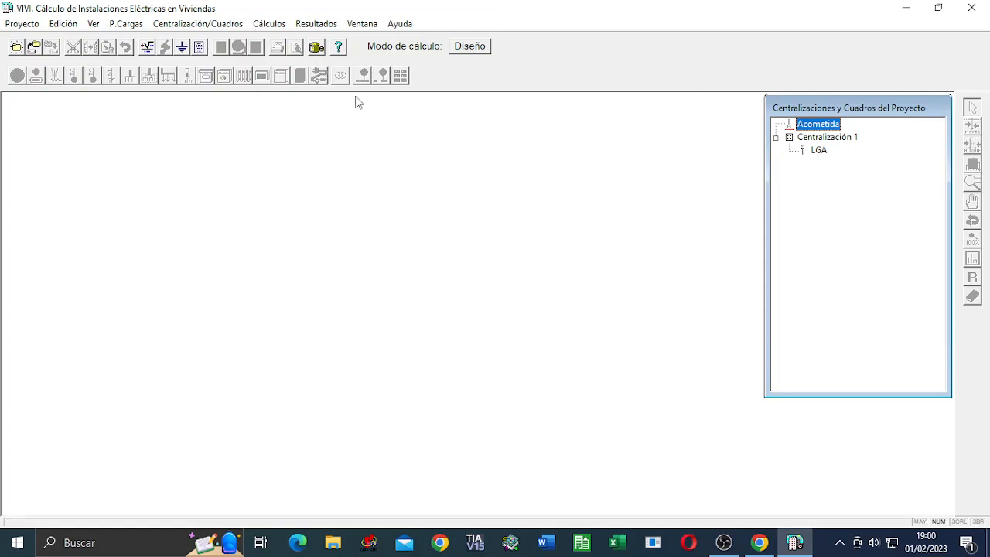
Check the VIVI version information and close it
left_click(400, 24)
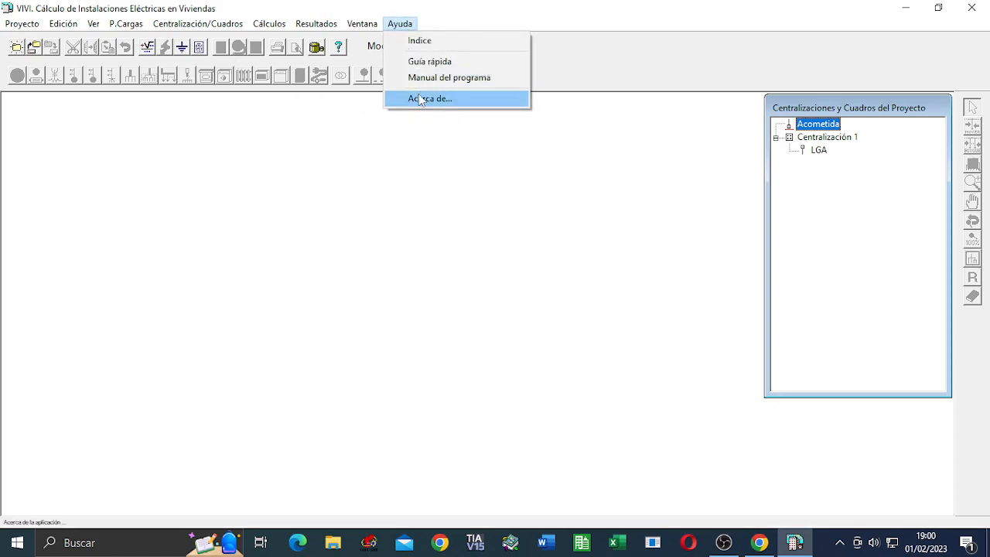
left_click(424, 99)
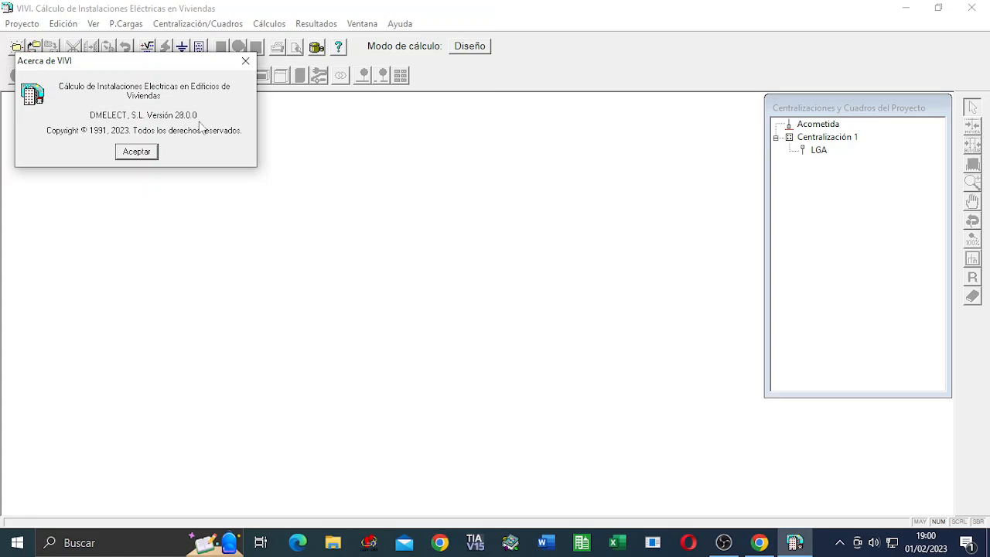
left_click(136, 153)
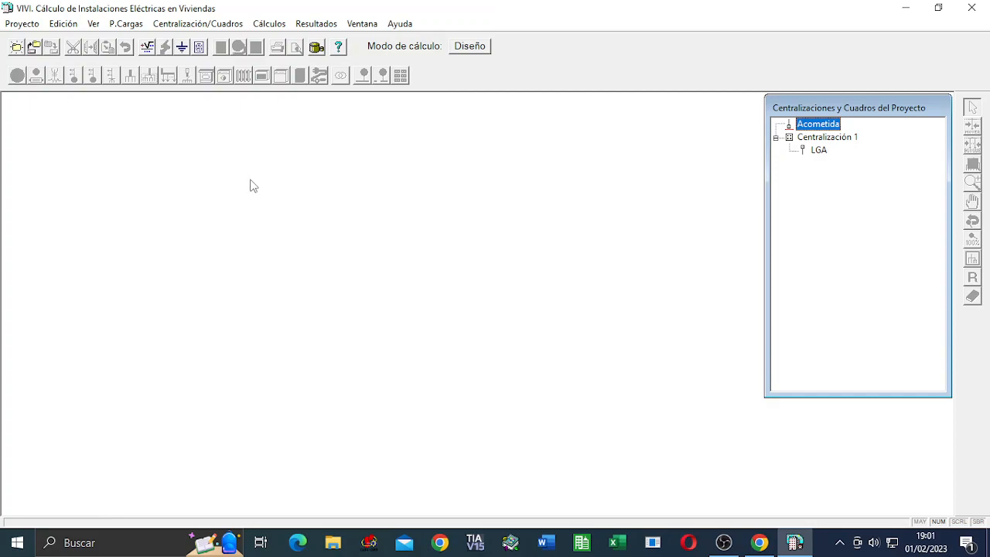
In the load forecast of Centralización 1, start a dwellings entry commented VIVIENDAS with 5 Electrificación Básica dwellings of 90 m²
left_click(127, 24)
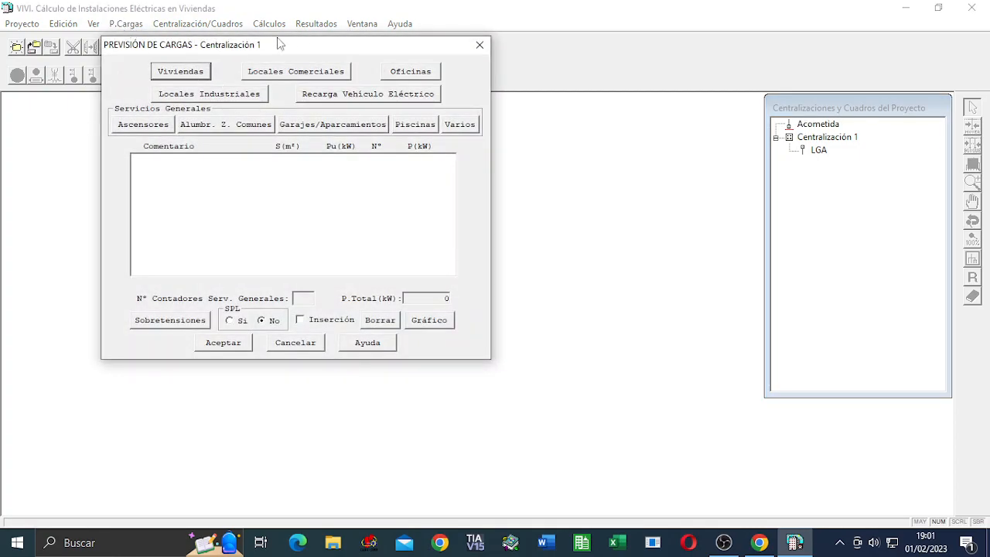
left_click_drag(302, 45, 438, 152)
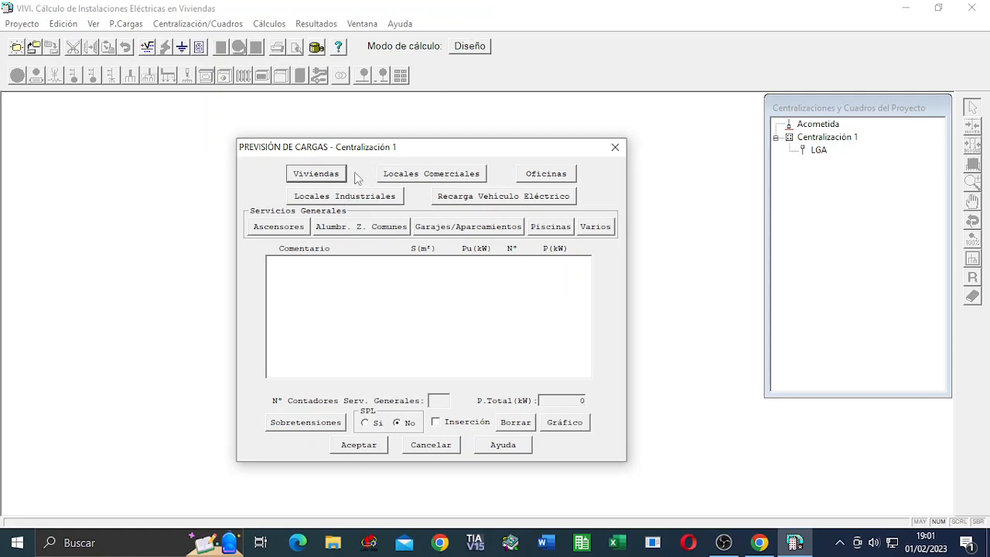
left_click(318, 176)
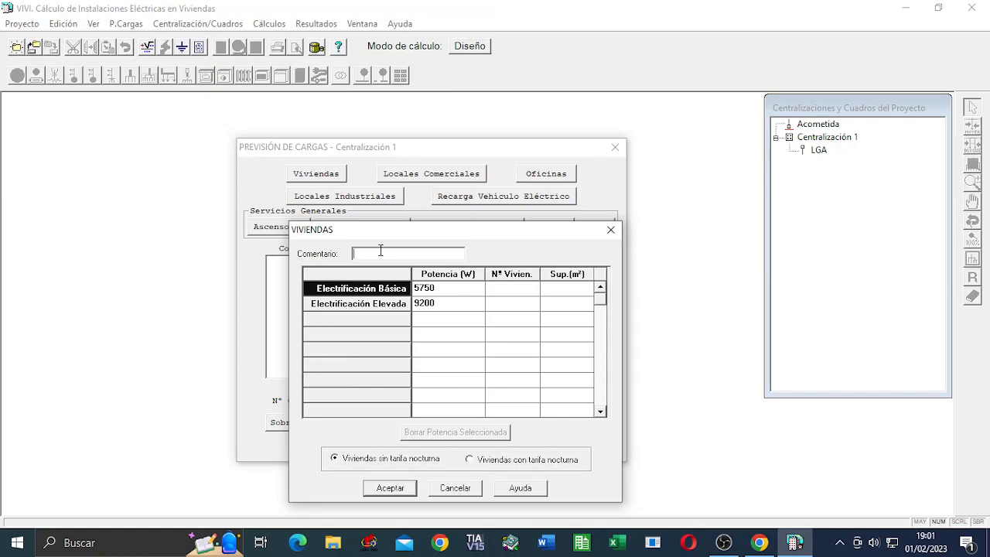
type("VIVIENDAS")
left_click(510, 287)
type("4")
key("BackSpace")
type("5")
left_click(564, 289)
type("90")
Add 3 Electrificación Elevada dwellings of 200 m² and accept the dwellings entry
left_click(502, 304)
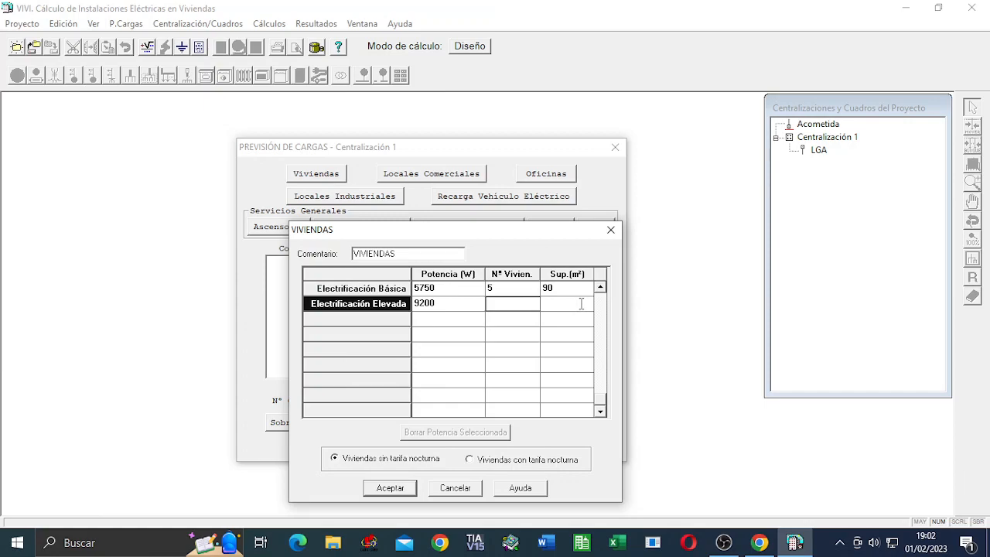
type("3")
left_click(581, 303)
type("200")
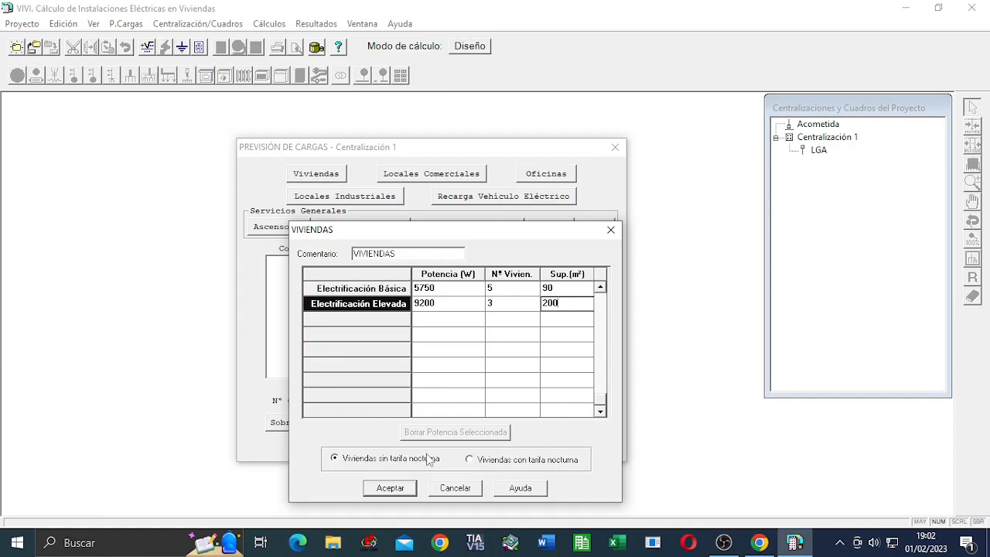
left_click(390, 489)
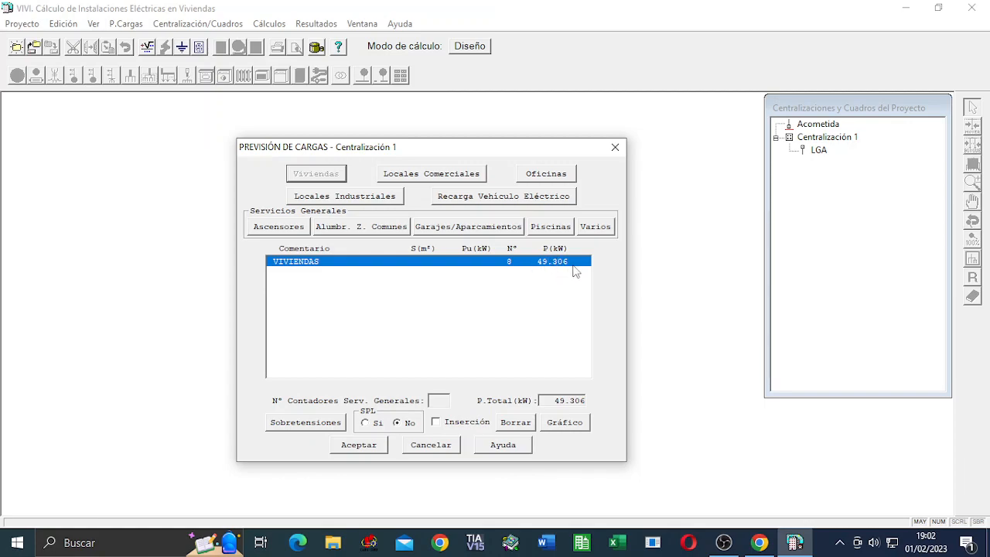
Add a commercial premises load commented LOCAL COMERCIAL 1 with a surface of 250 m²
left_click(431, 175)
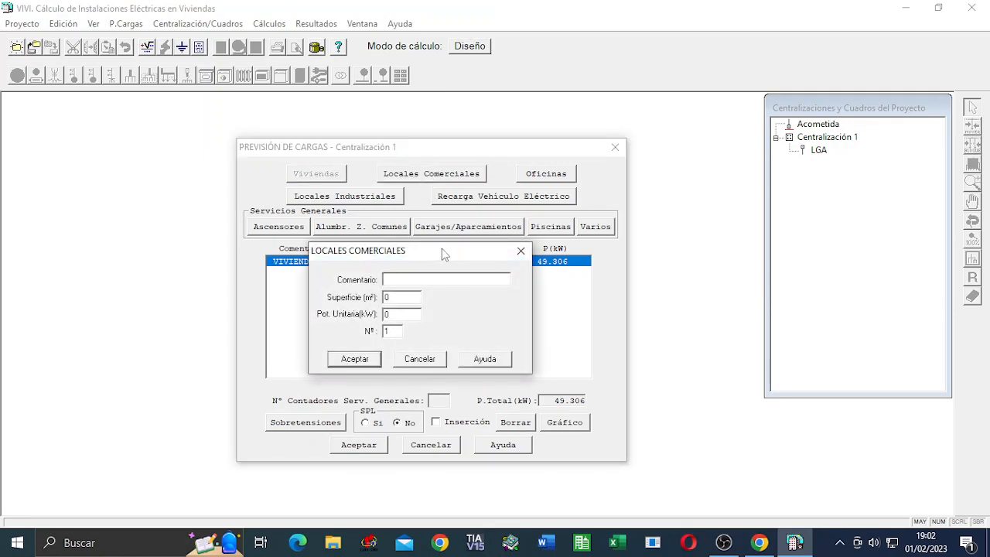
type("133")
key("BackSpace")
key("BackSpace")
key("BackSpace")
type("LOCALES COMERCIALES")
key("BackSpace")
left_click(485, 277)
key("BackSpace")
key("BackSpace")
key("BackSpace")
key("BackSpace")
key("BackSpace")
key("BackSpace")
key("BackSpace")
key("BackSpace")
key("BackSpace")
key("BackSpace")
key("BackSpace")
key("BackSpace")
key("BackSpace")
key("BackSpace")
type("COMERCIAL 250")
key("Return")
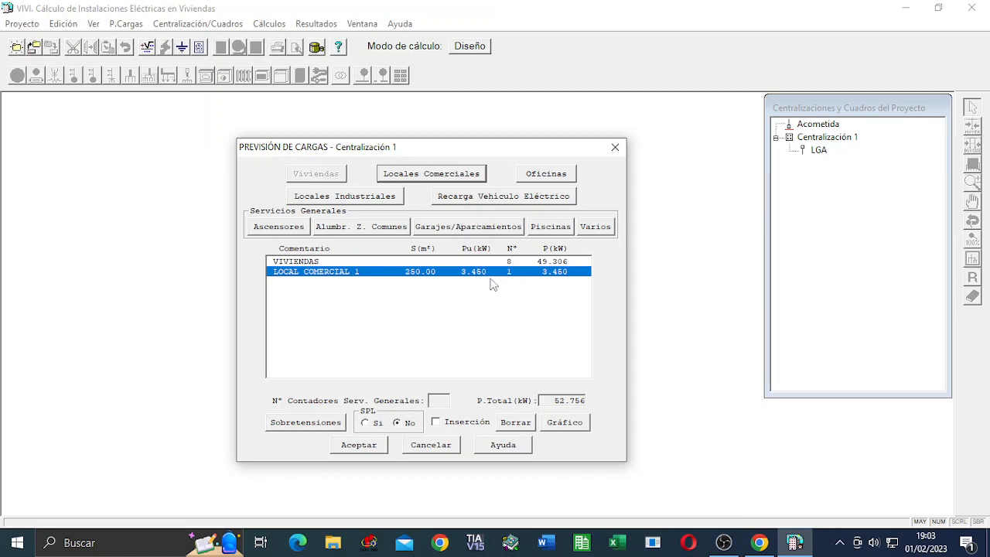
Add a second commercial premises load commented LOCAL COMERCIAL 2 with a surface of 350 m²
left_click(448, 175)
type("LOCAL COMERCIAL 2")
key("Tab")
type("350")
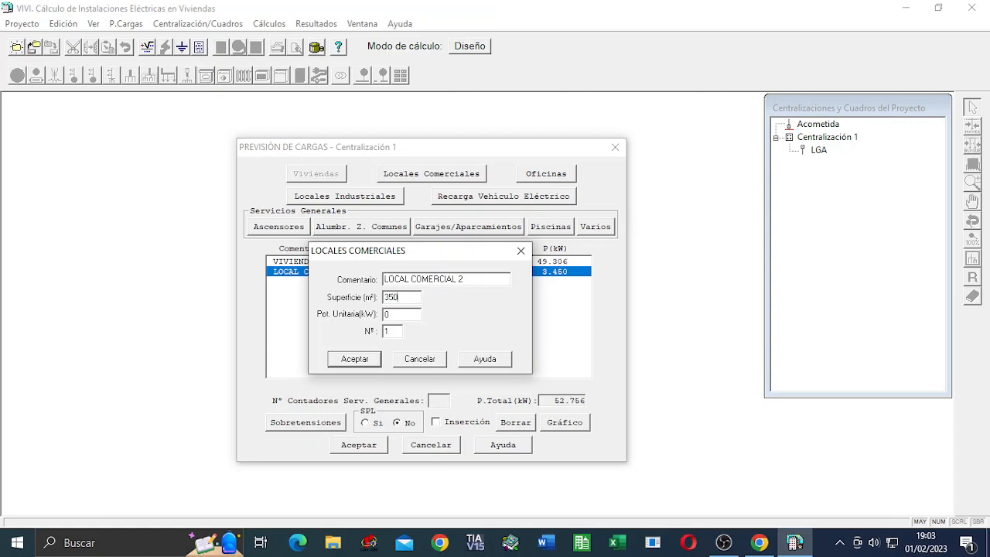
left_click(365, 360)
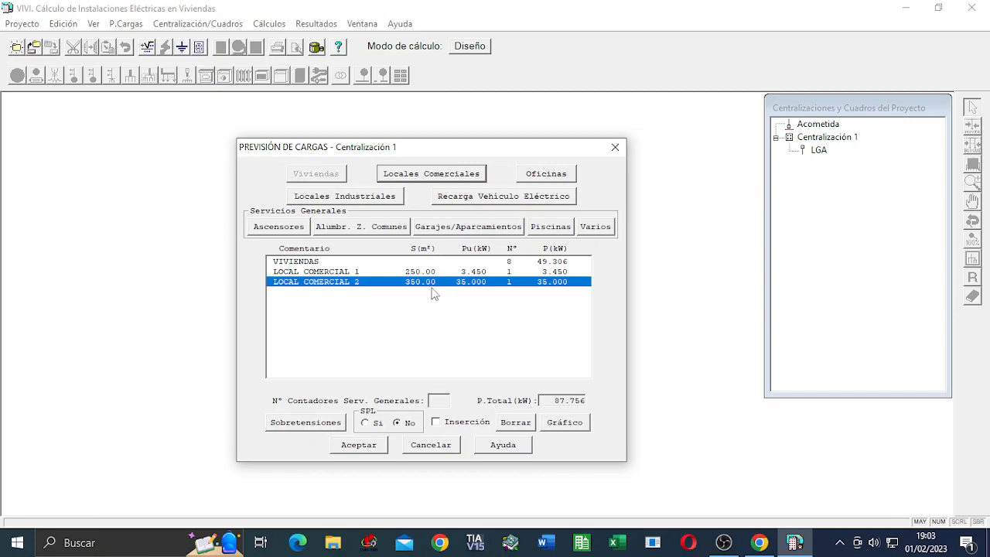
Set the unit power of LOCAL COMERCIAL 1 to 25 kW
left_click(486, 273)
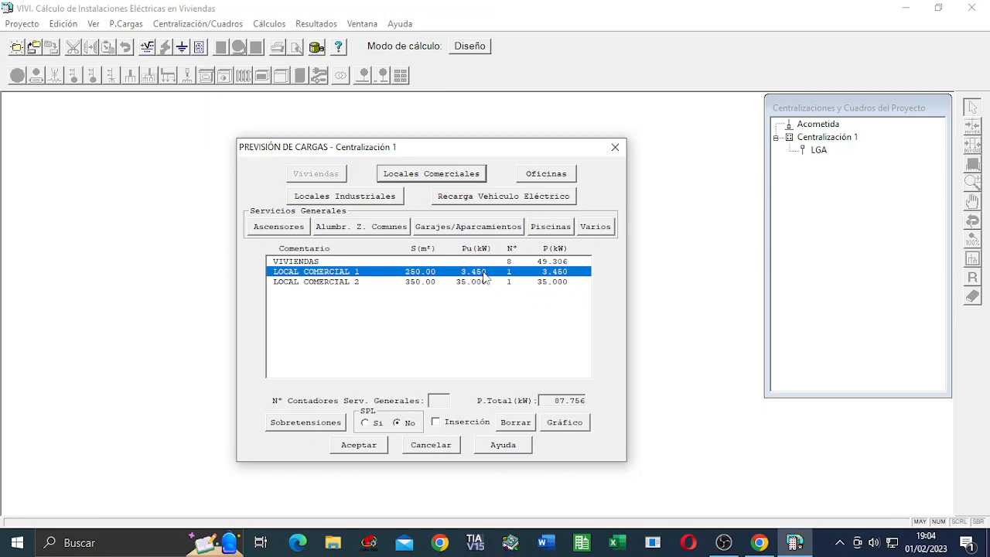
double_click(485, 277)
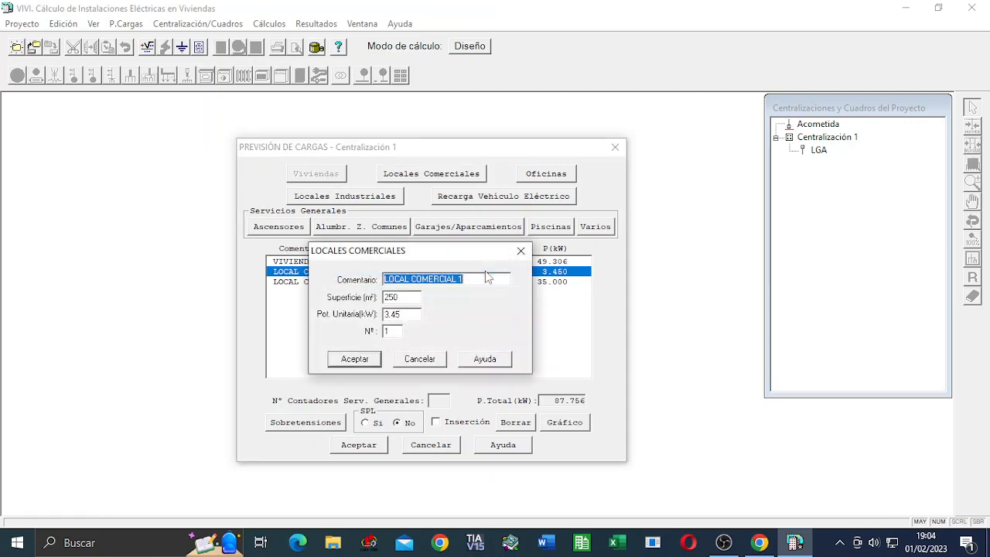
left_click(418, 300)
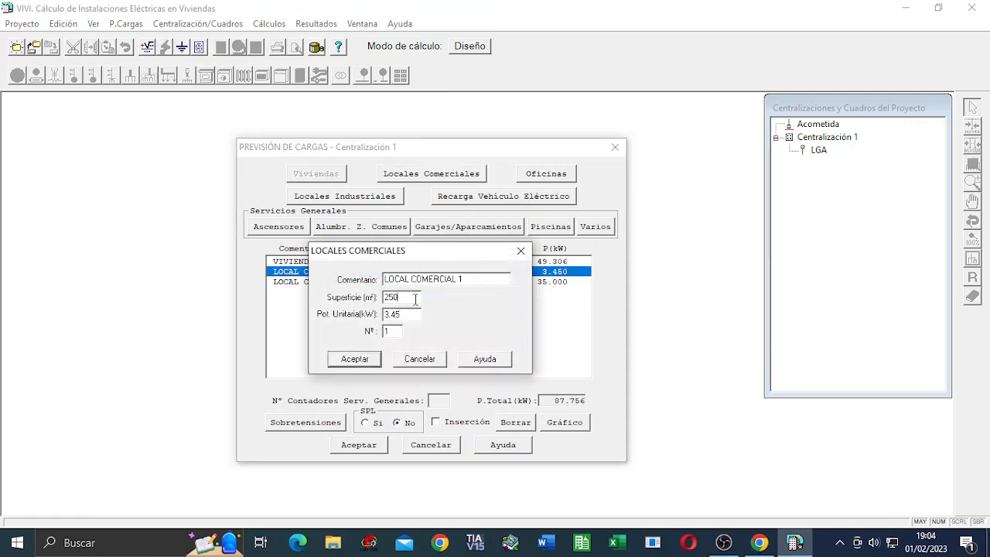
key("BackSpace")
key("BackSpace")
key("BackSpace")
key("BackSpace")
type("25")
left_click(364, 359)
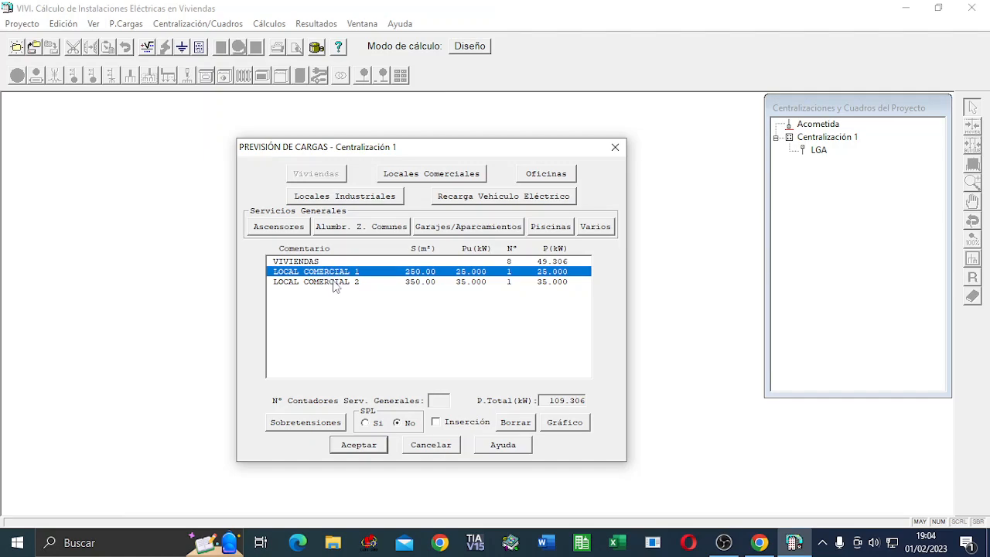
Add an office load commented OFICINAS with a surface of 130 m²
left_click(546, 173)
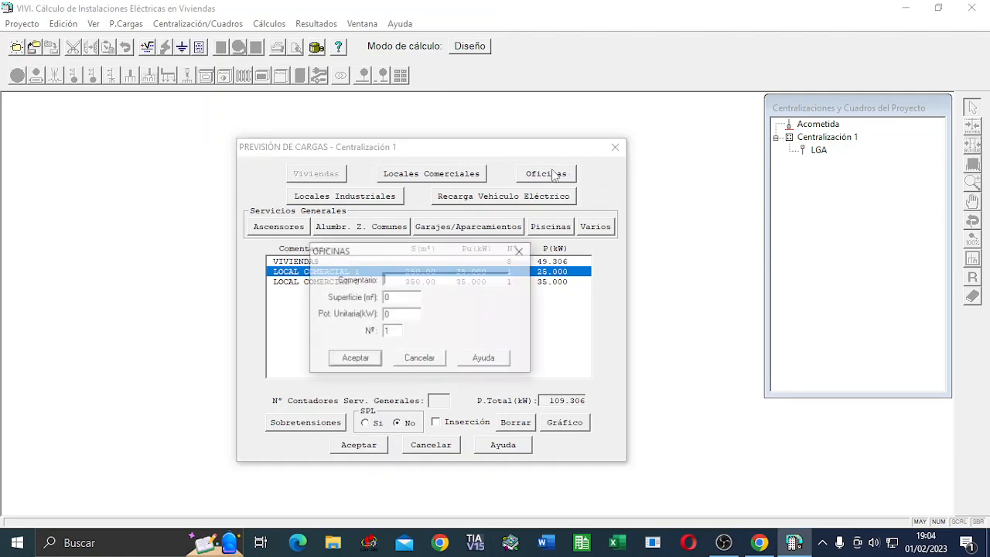
type("OFICINAS")
left_click(396, 298)
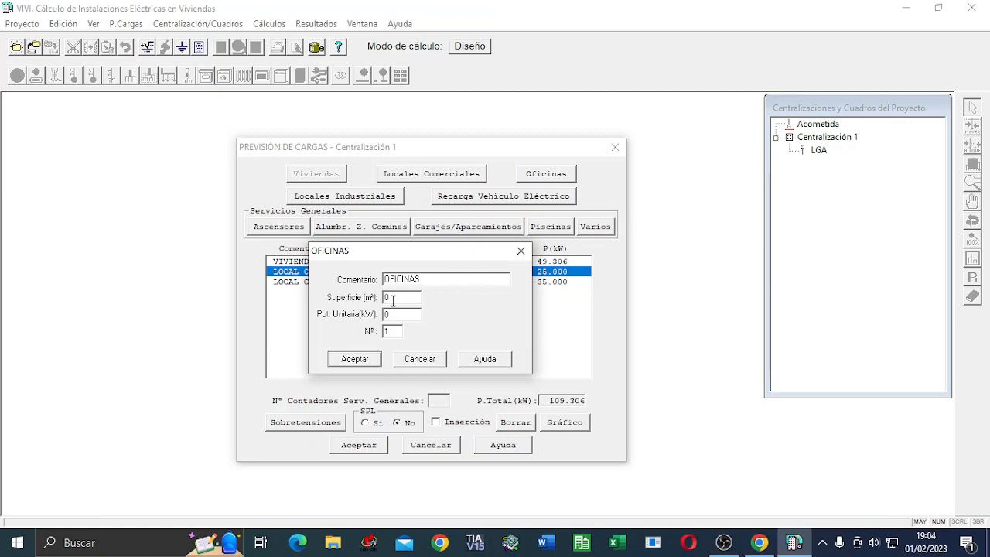
key("BackSpace")
type("130")
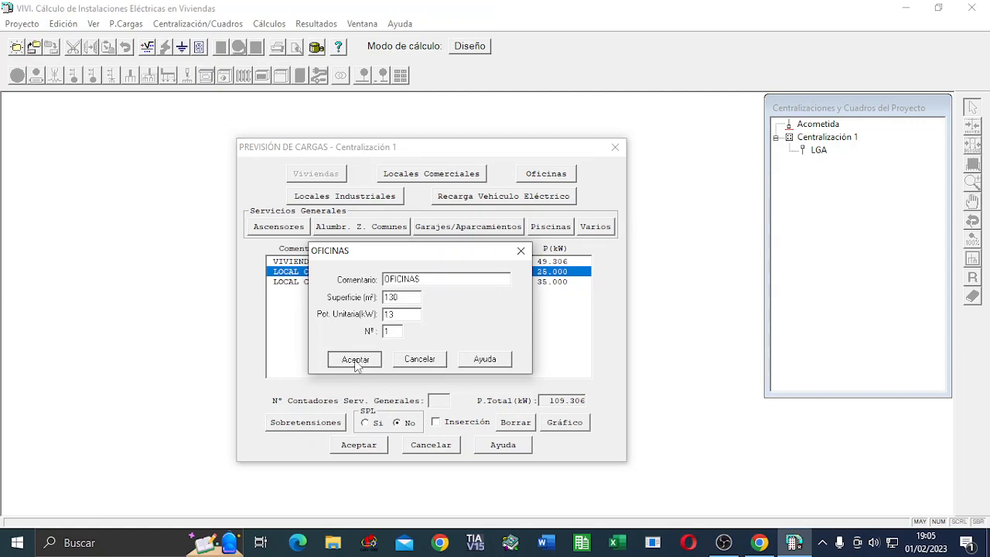
left_click(355, 362)
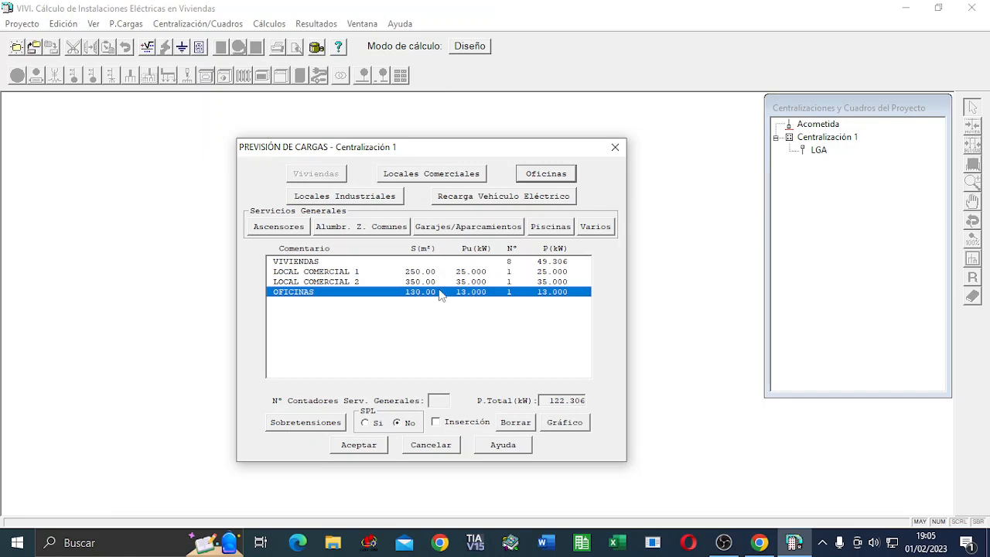
Add an industrial premises load commented LOCAL INDUSTRIAL with a surface of 300 m²
left_click(369, 201)
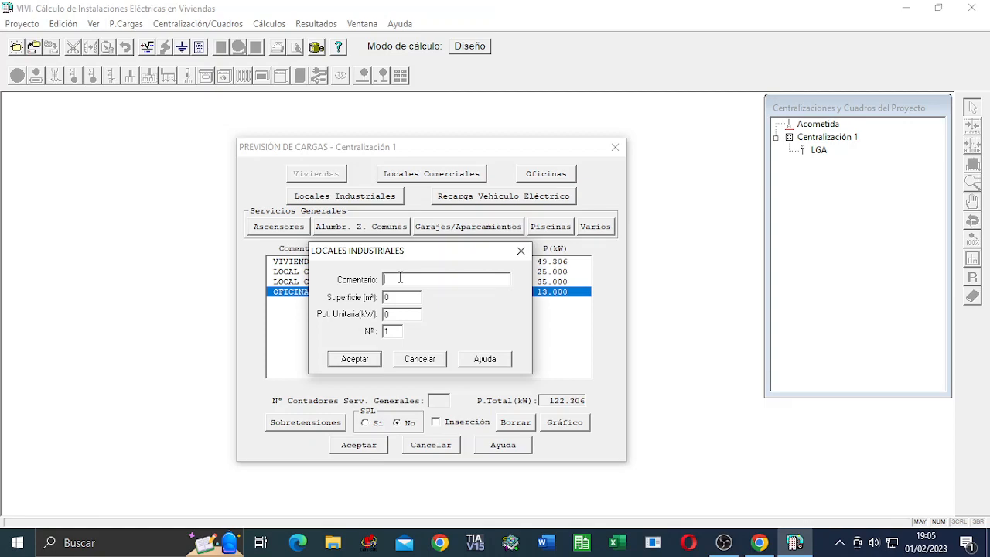
type("LOCAL INDUSTRIAL")
double_click(393, 297)
key("BackSpace")
type("300")
left_click(361, 359)
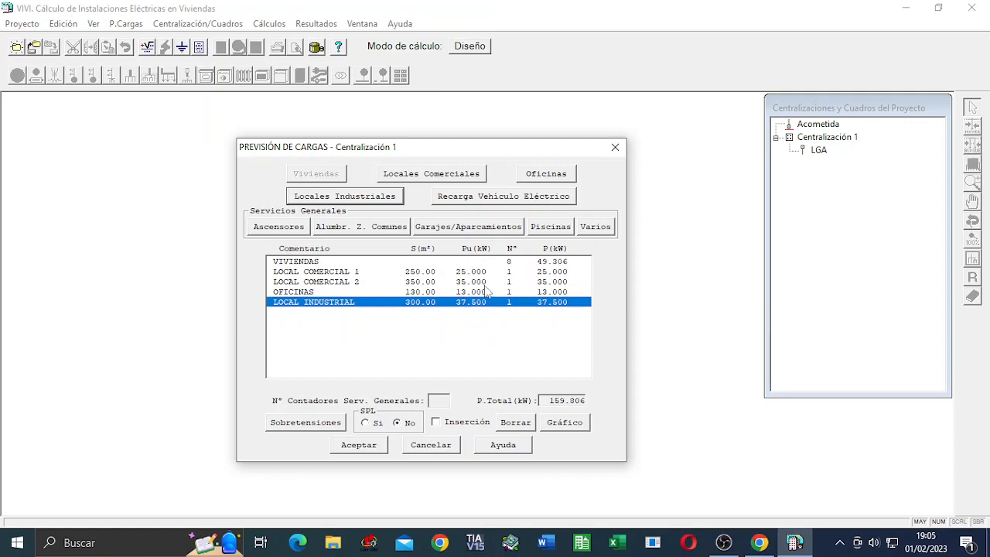
Add an electric vehicle charging load commented RECARGA VEHÍCULO ELEC with 8 parking spaces
left_click(472, 199)
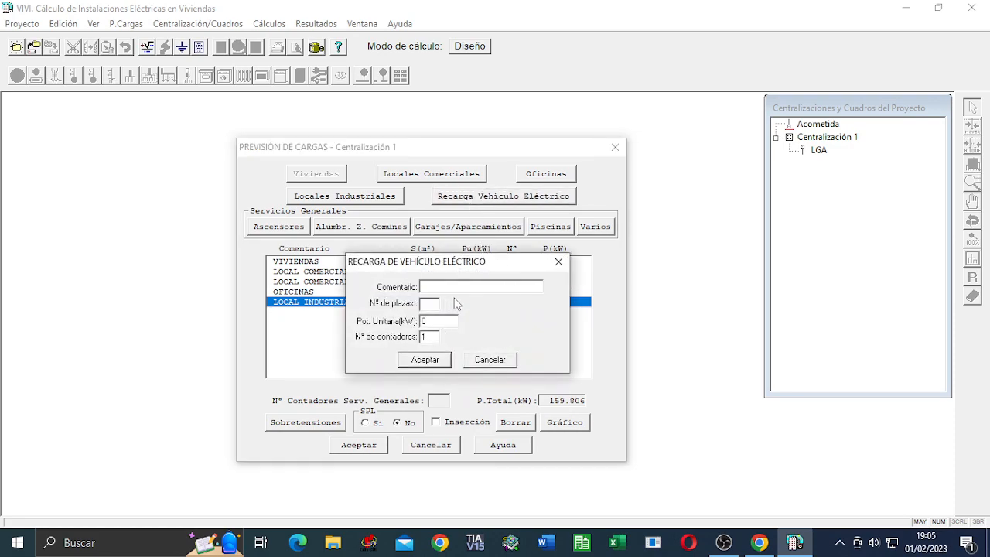
type("RECARGAR")
key("BackSpace")
type("VEHÍCULO EL")
key("BackSpace")
type("LEC")
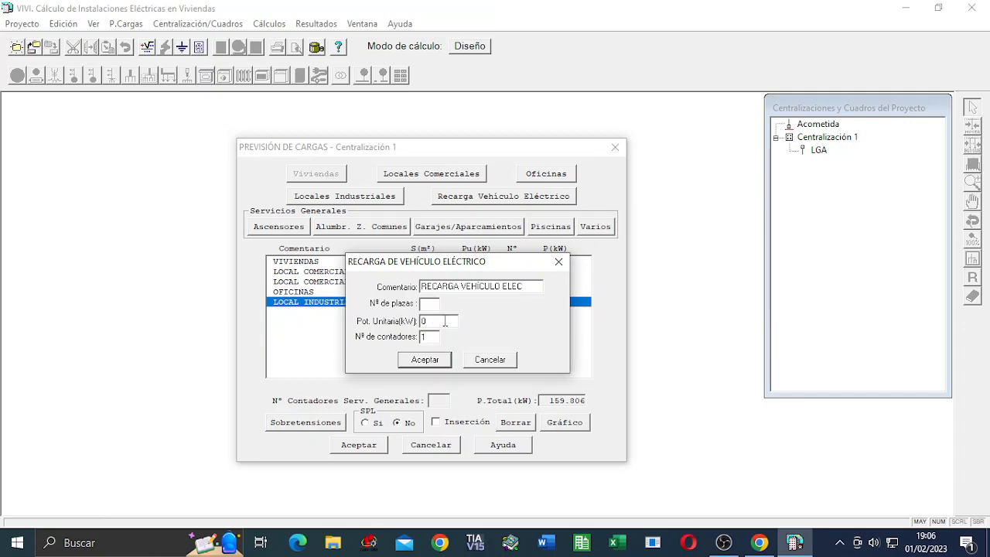
left_click_drag(498, 261, 520, 319)
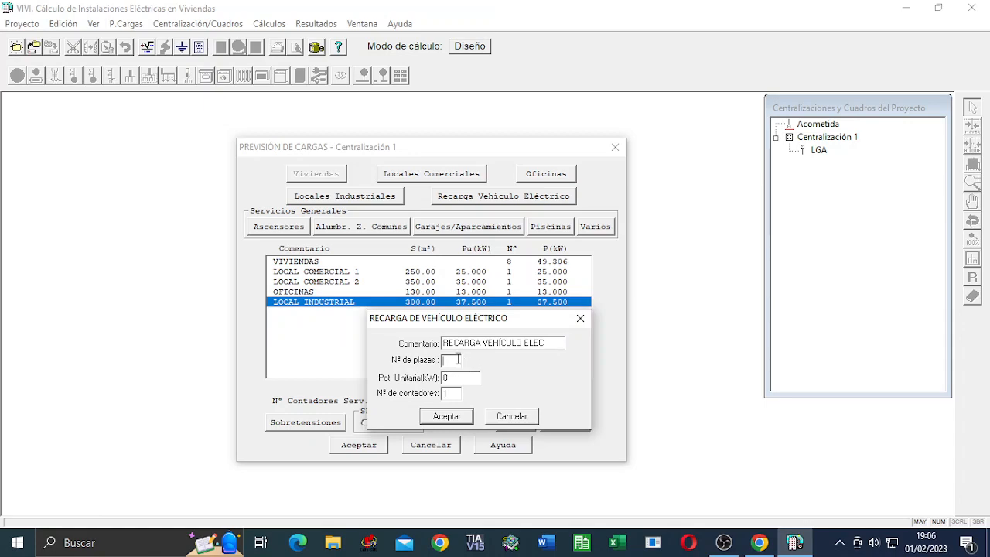
type("8")
left_click(438, 418)
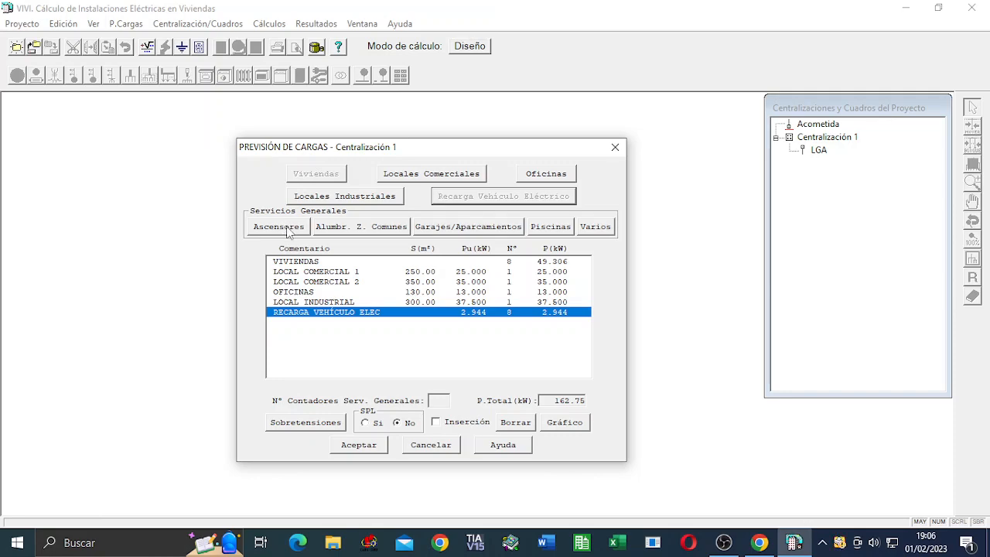
left_click(724, 543)
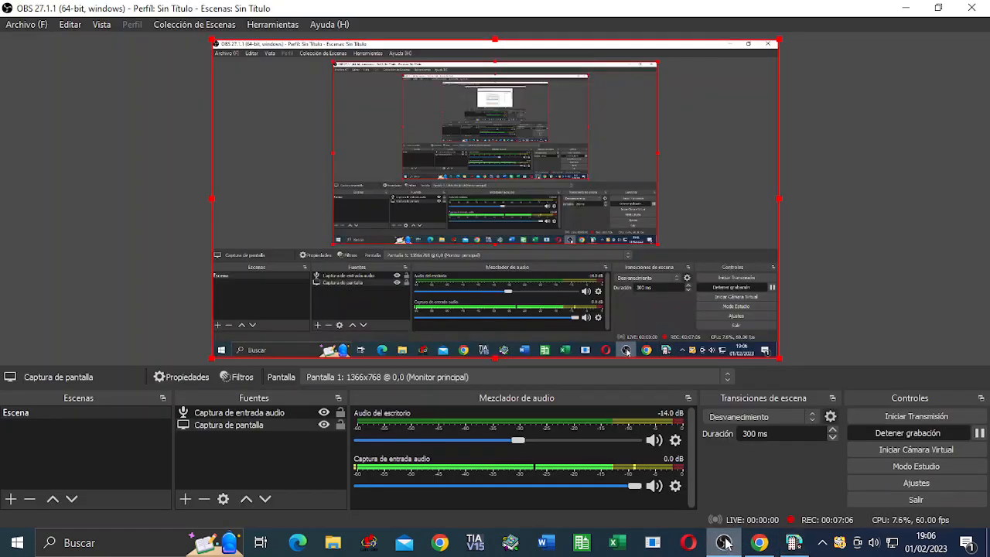
left_click(979, 433)
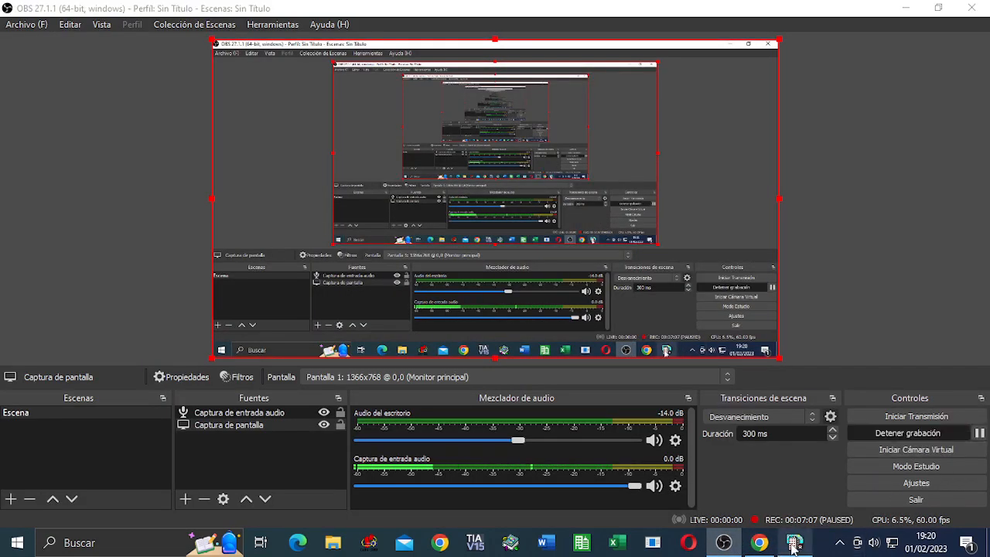
Switch back to VIVI and add a lift load commented ASCENSOR of type 1 (400 kg, 5 persons, 0.63 m/s, 4.5 kW), quantity 1
left_click(794, 543)
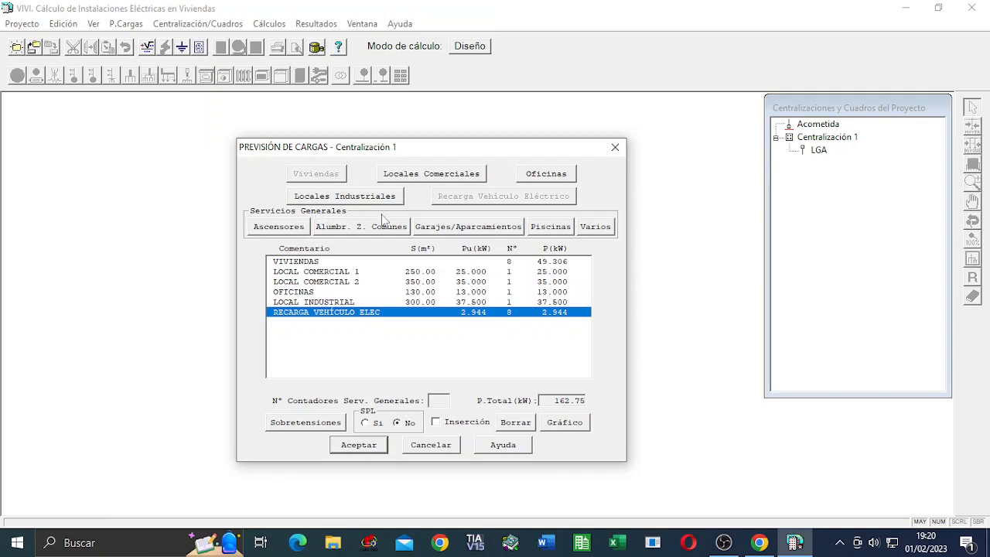
left_click(280, 228)
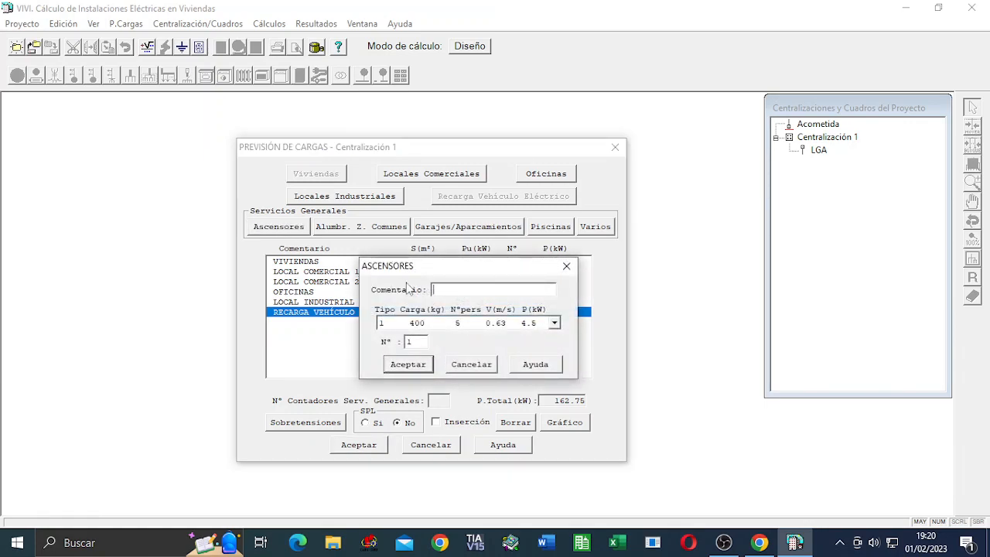
type("ASCENSOR")
left_click(555, 325)
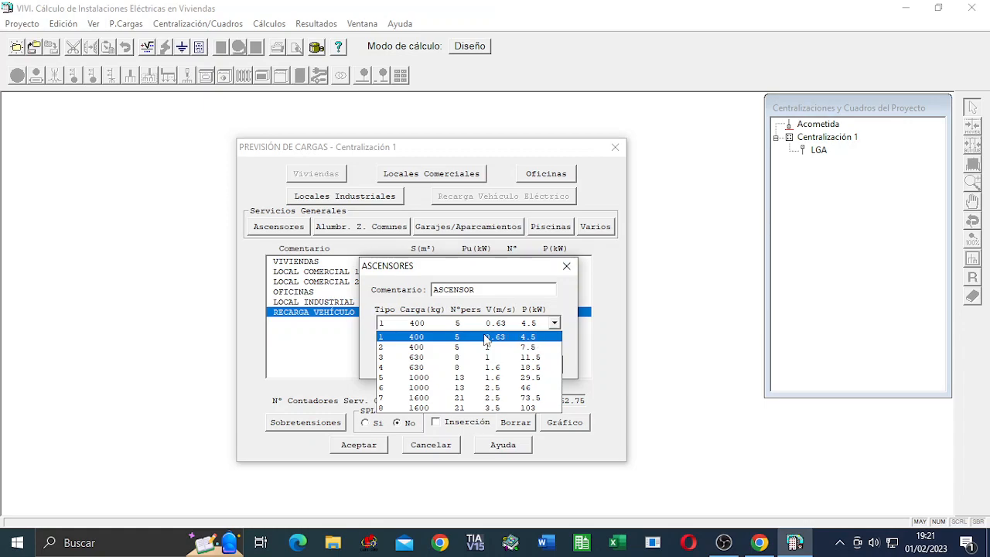
left_click(389, 338)
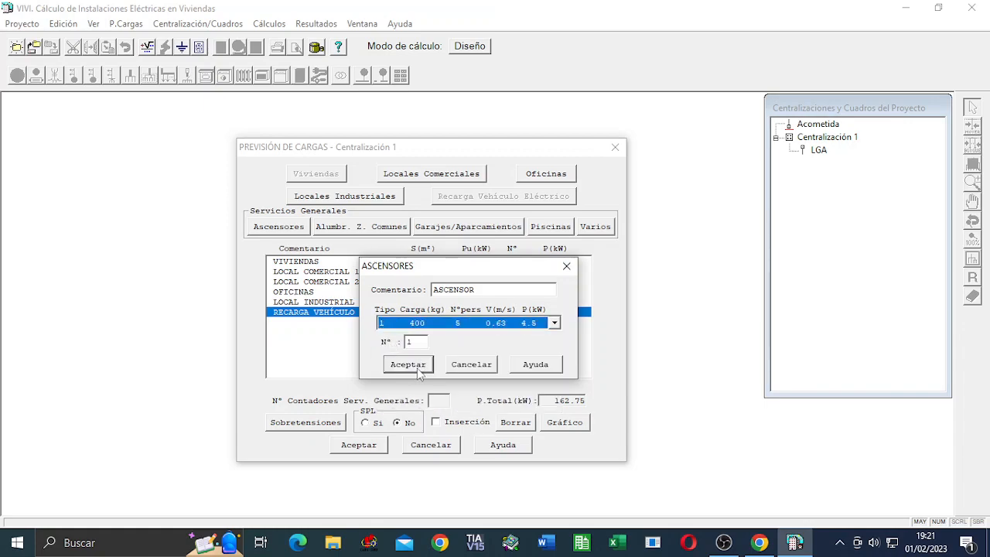
left_click(417, 365)
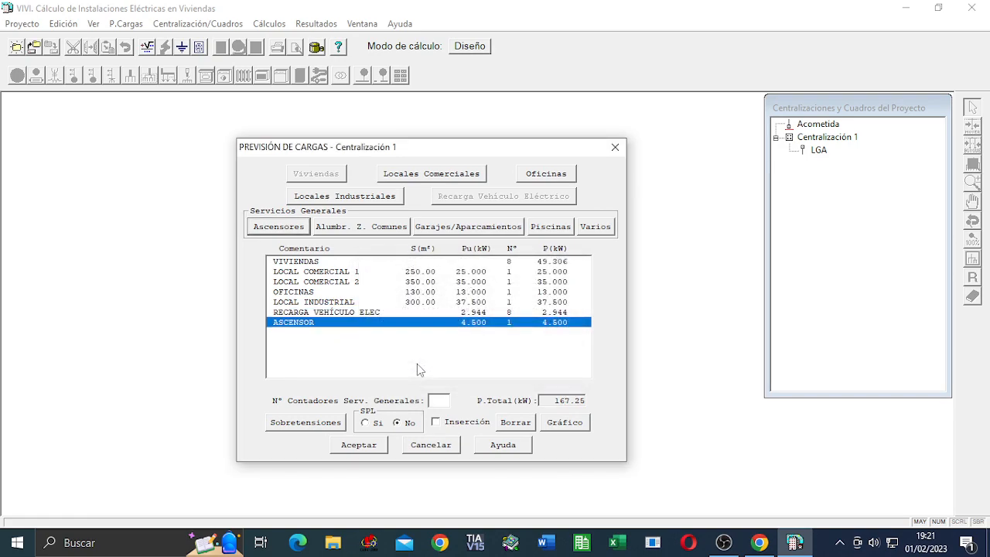
Add a common area lighting load commented ALUMBRADO COMUNES with a surface of 100 m² and fluorescent type
left_click(370, 230)
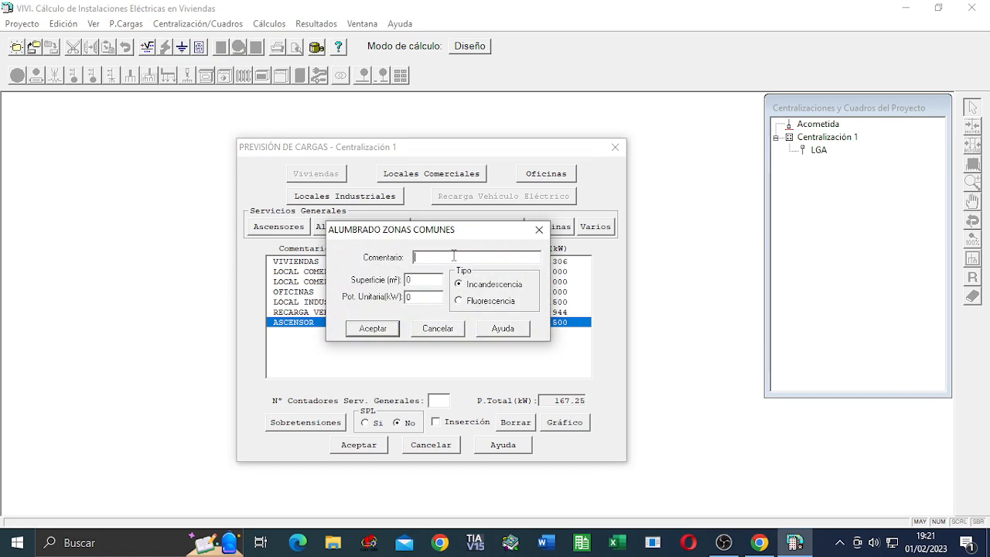
type("ALUMBRADO COMUNES")
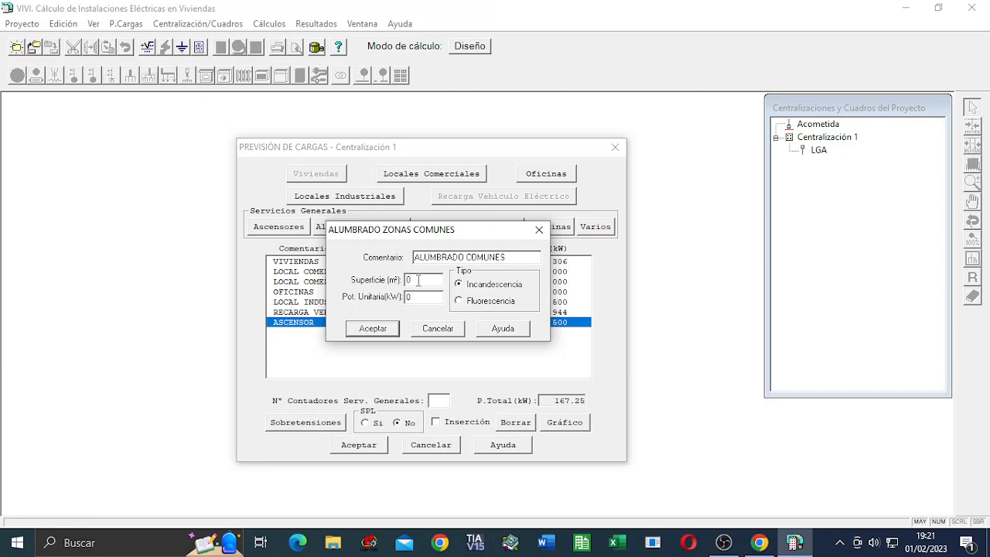
type("1")
key("BackSpace")
key("BackSpace")
type("100")
left_click(459, 301)
left_click(379, 330)
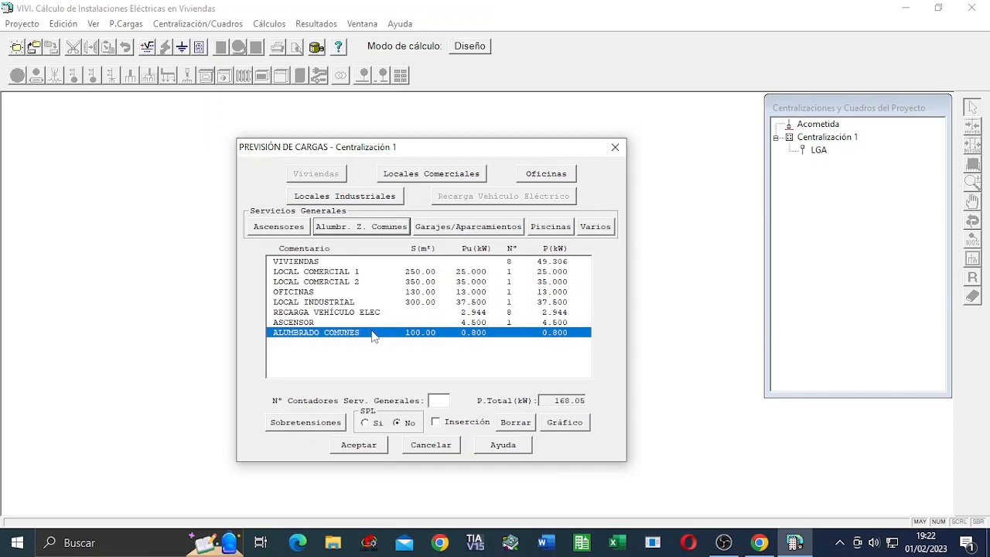
Add a garage load commented GARAJE with a surface of 400 m² and forced ventilation
left_click(468, 228)
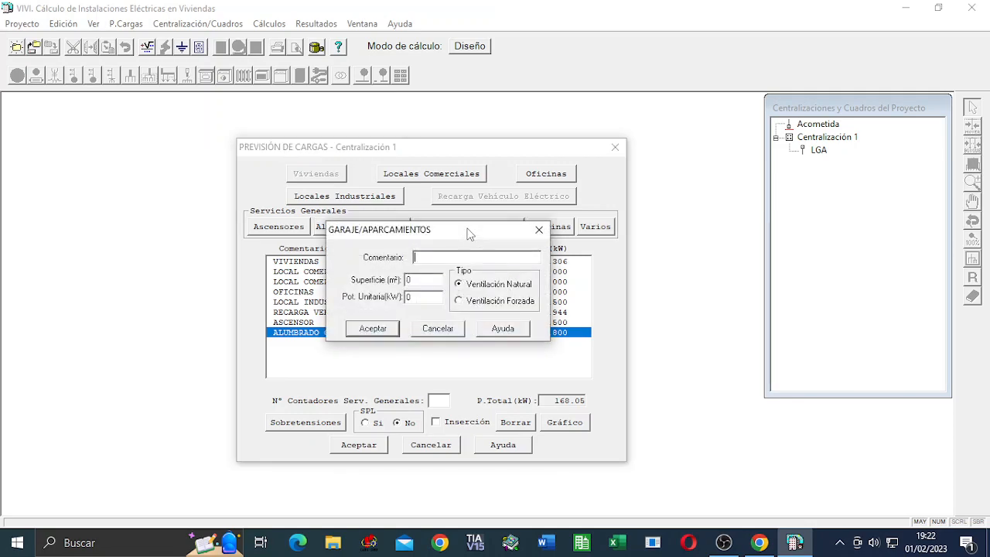
type("GARAJE")
double_click(415, 279)
key("BackSpace")
type("400")
key("Tab")
type("4")
left_click(458, 301)
left_click(384, 330)
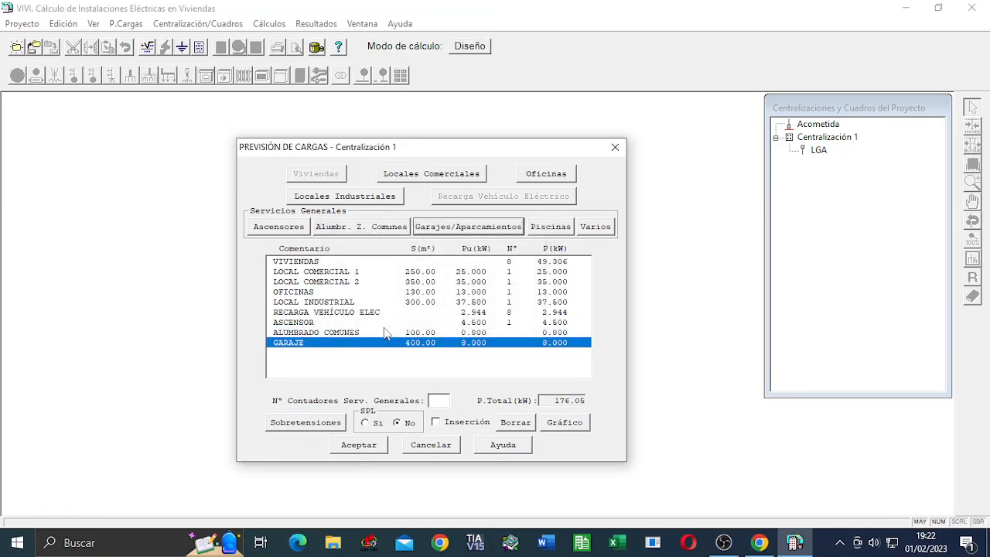
Add a miscellaneous general services load commented GRUPO DE PRESIÓN with a unit power of 5 kW
left_click(551, 227)
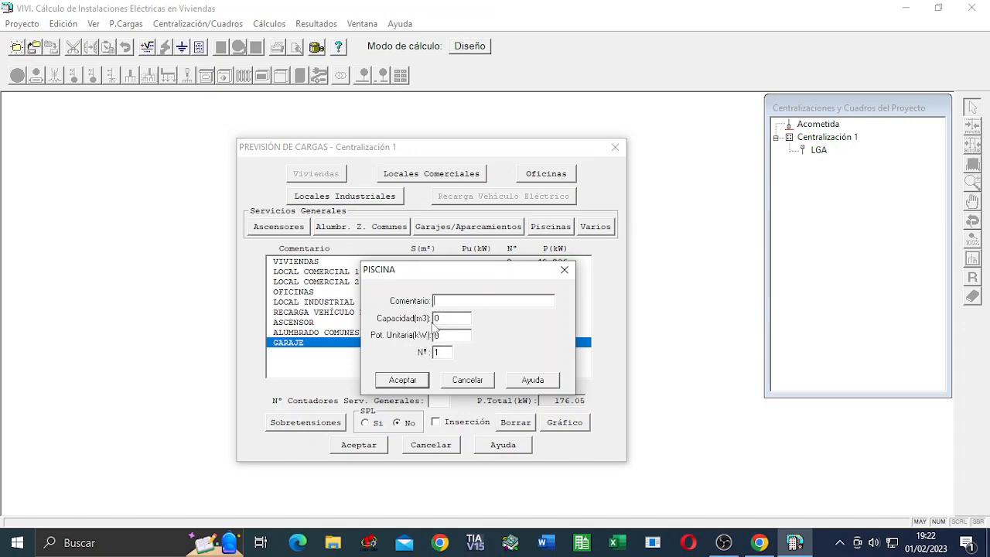
left_click(469, 380)
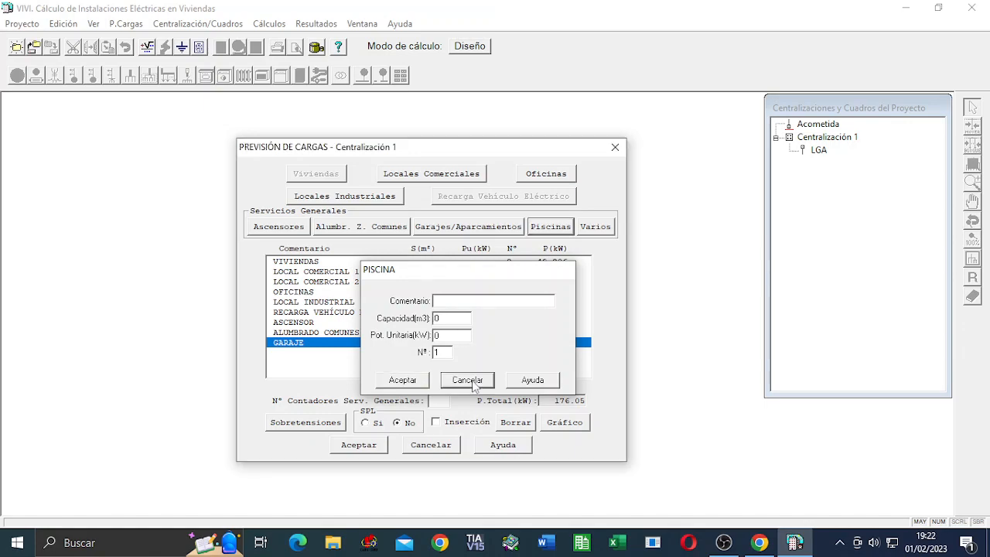
left_click(596, 228)
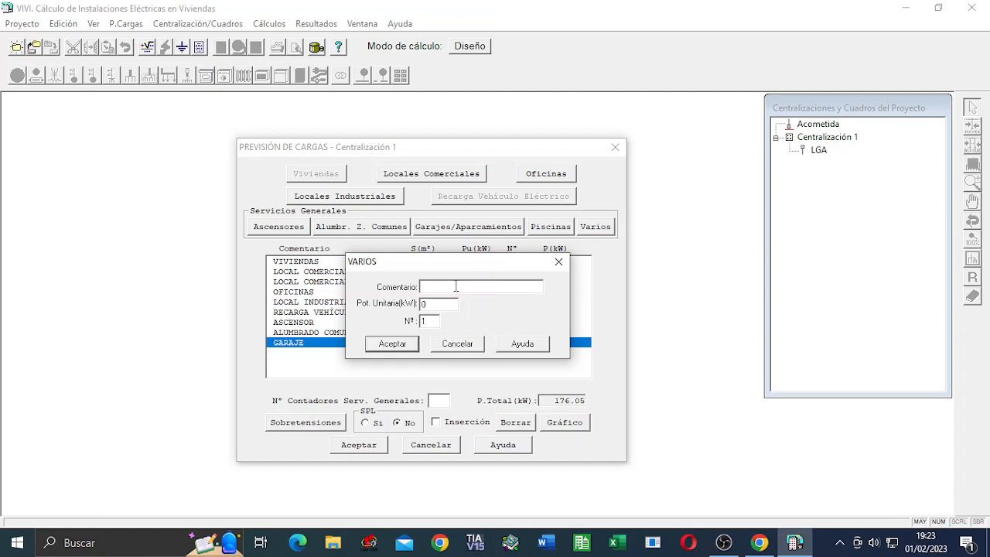
type("GRUPO DE PRESIÓN")
left_click(445, 304)
key("BackSpace")
type("5")
left_click(393, 344)
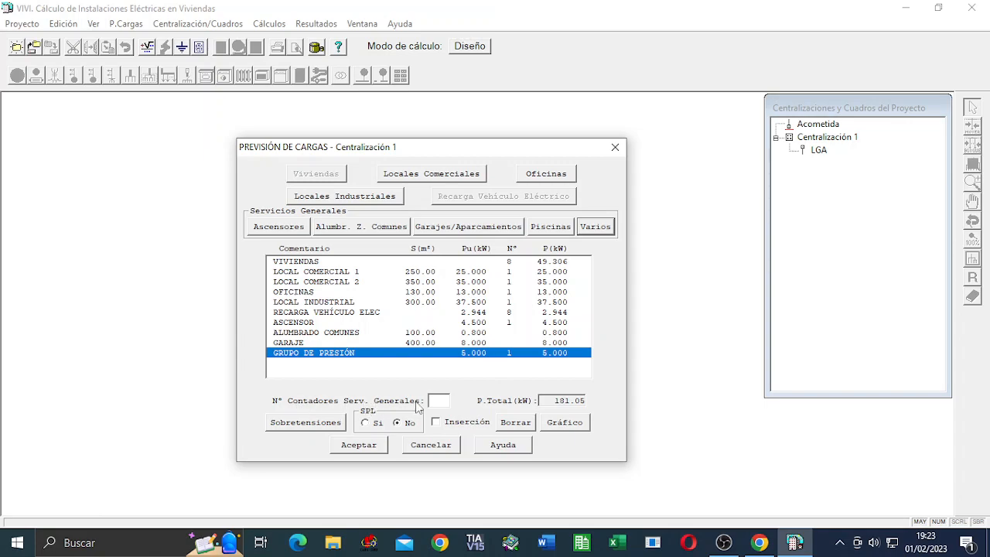
Set the number of general services meters to 1 and accept the load forecast of Centralización 1
left_click(447, 400)
type("1")
left_click(370, 447)
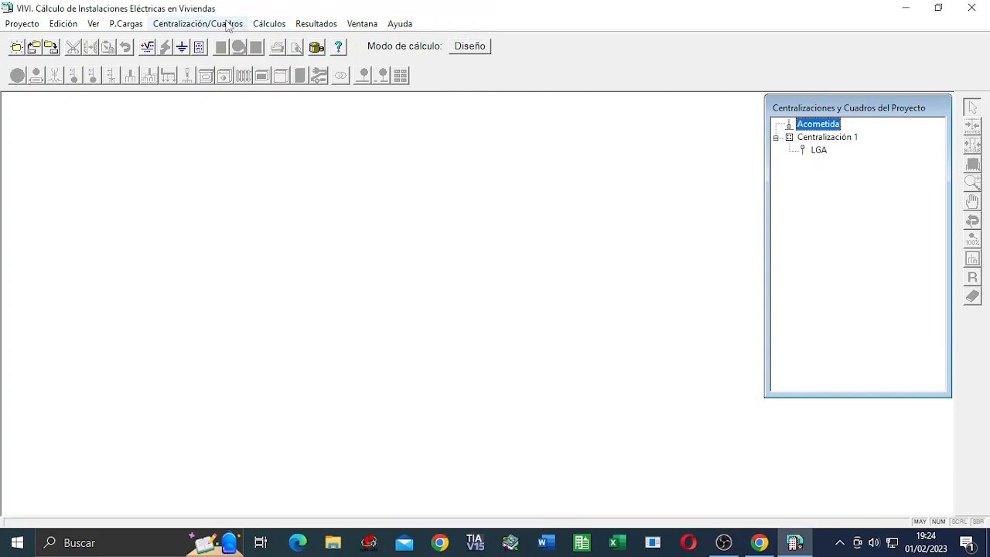
Review the load forecast of Centralización 1 and close it
left_click(186, 24)
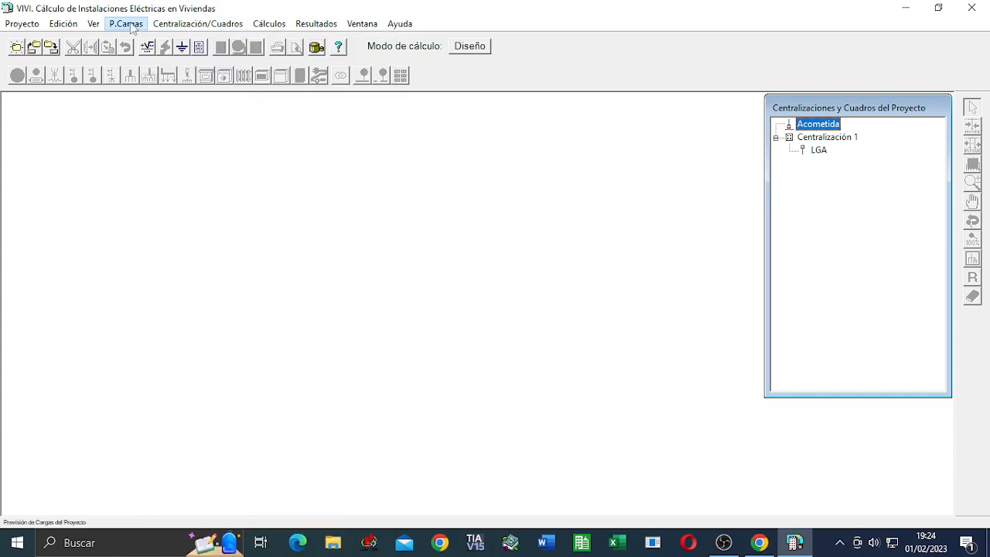
left_click(128, 24)
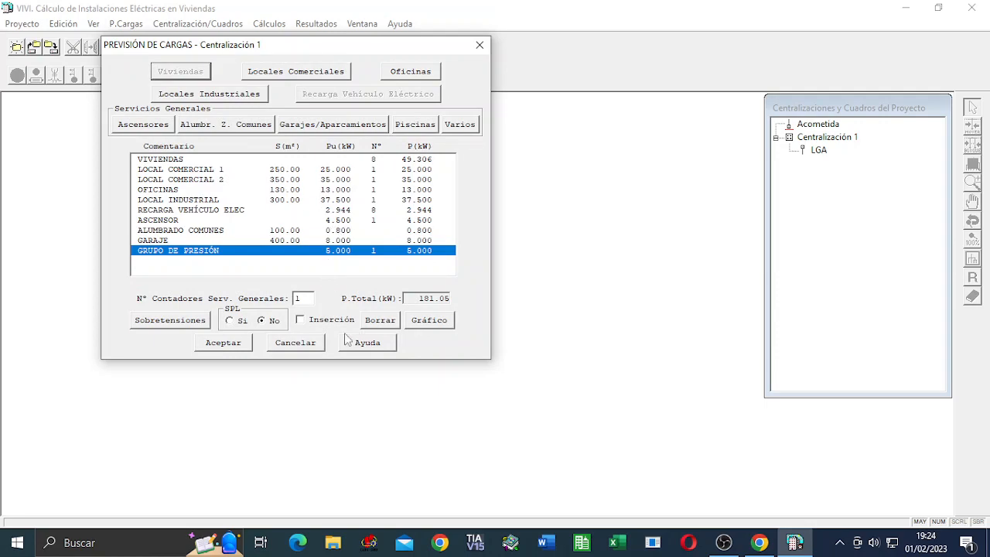
left_click(480, 46)
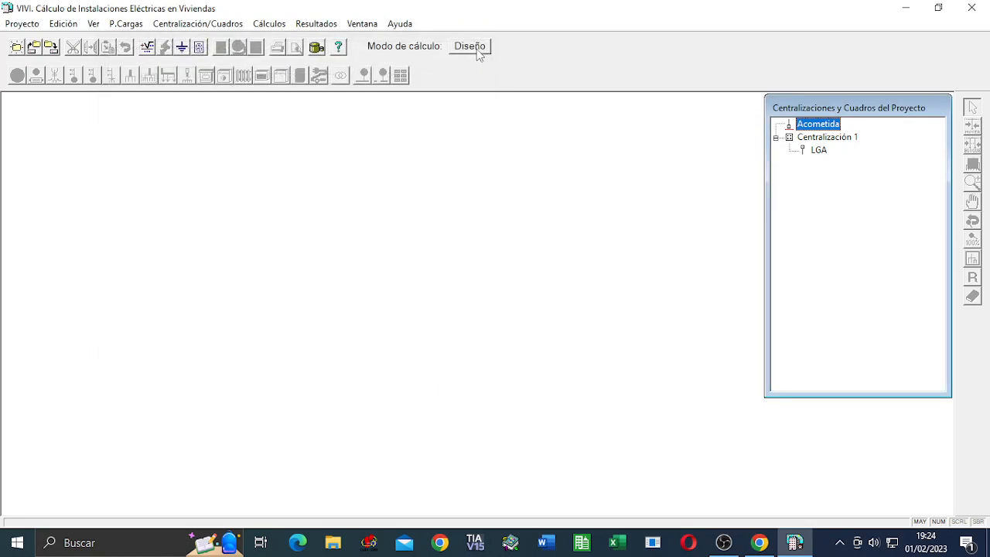
Add a panel without a name or surface to Centralización 1 and close its diagram
left_click(192, 26)
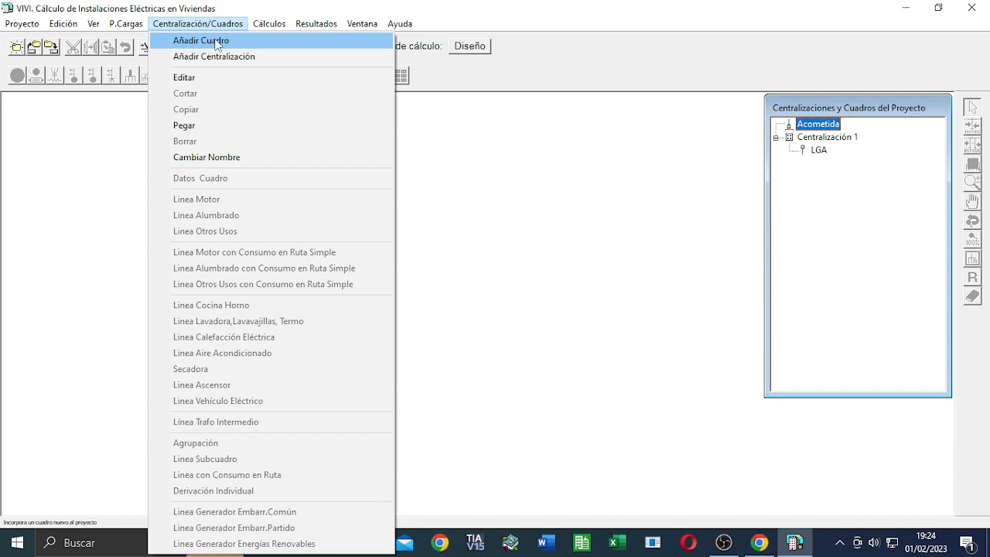
left_click(216, 42)
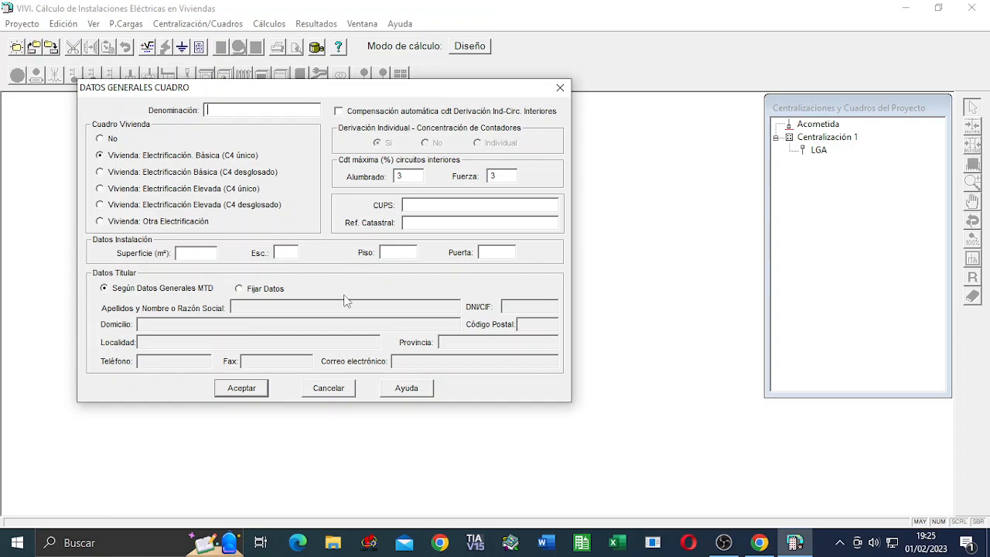
left_click(561, 90)
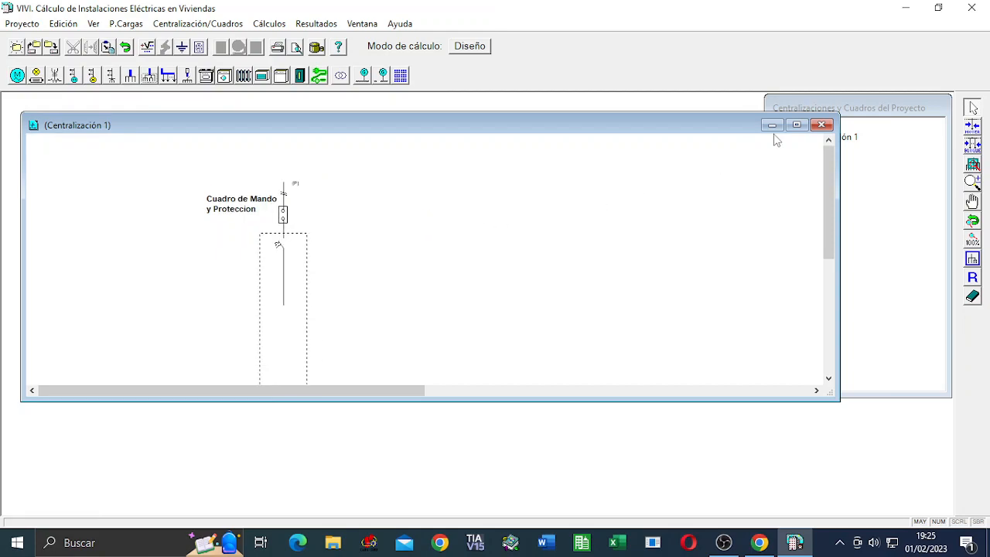
left_click(822, 125)
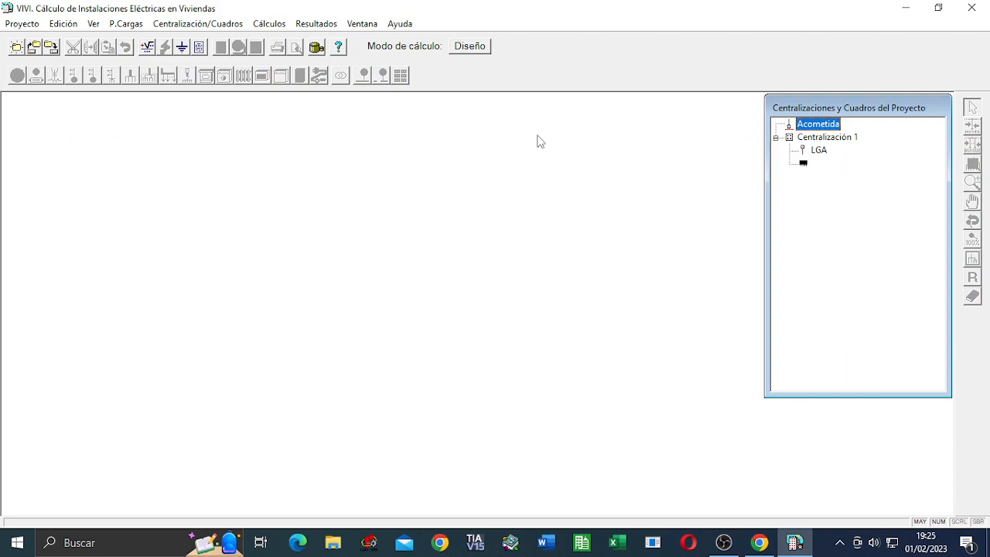
left_click(232, 24)
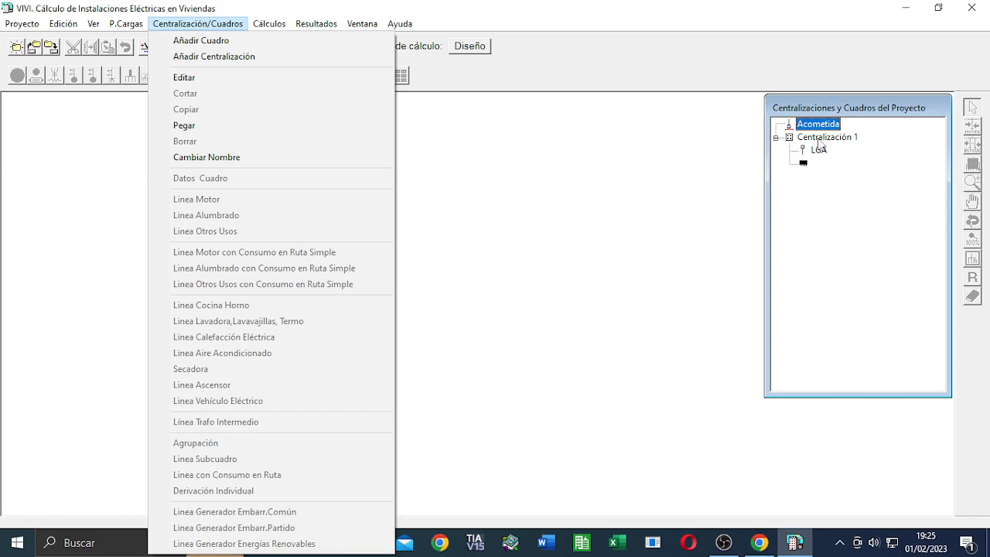
left_click(840, 139)
double_click(840, 139)
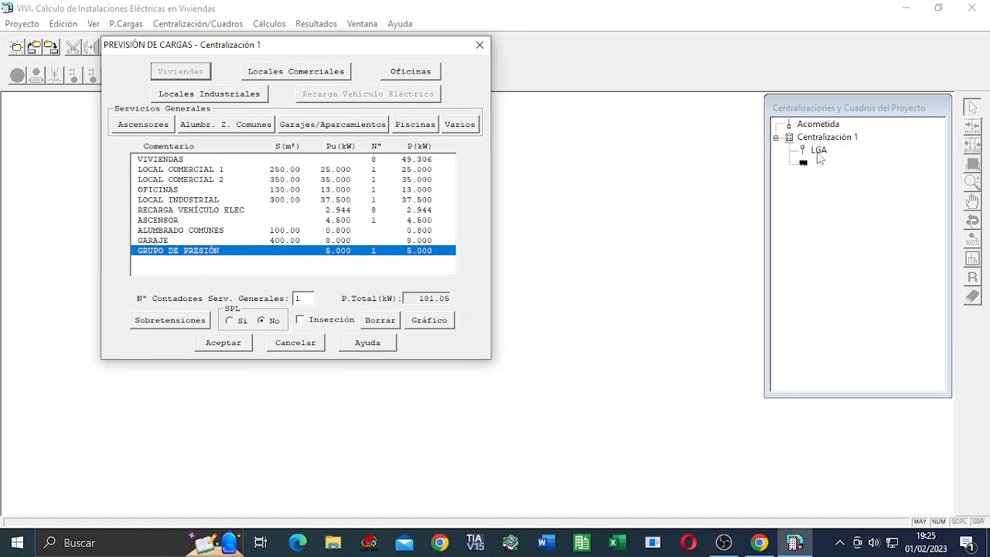
left_click(805, 163)
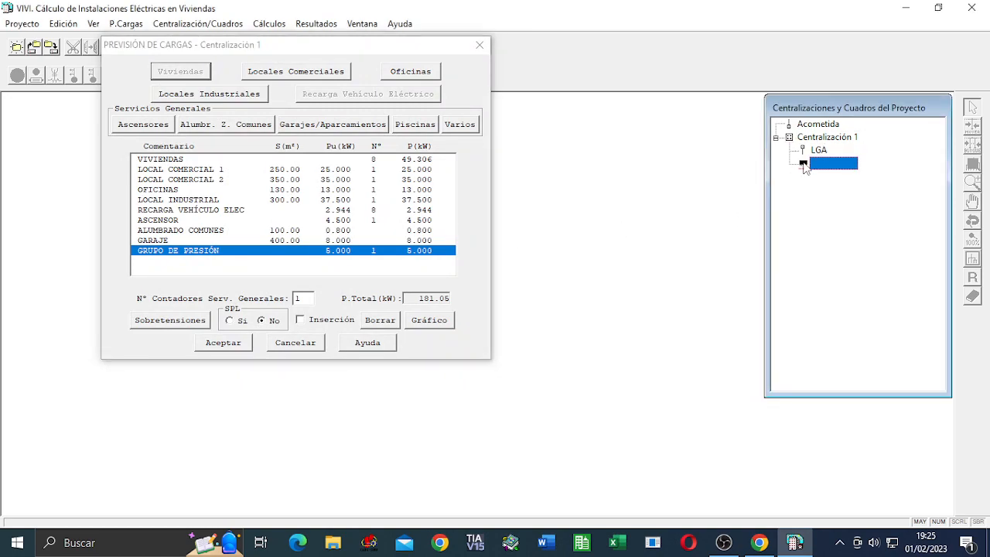
right_click(805, 168)
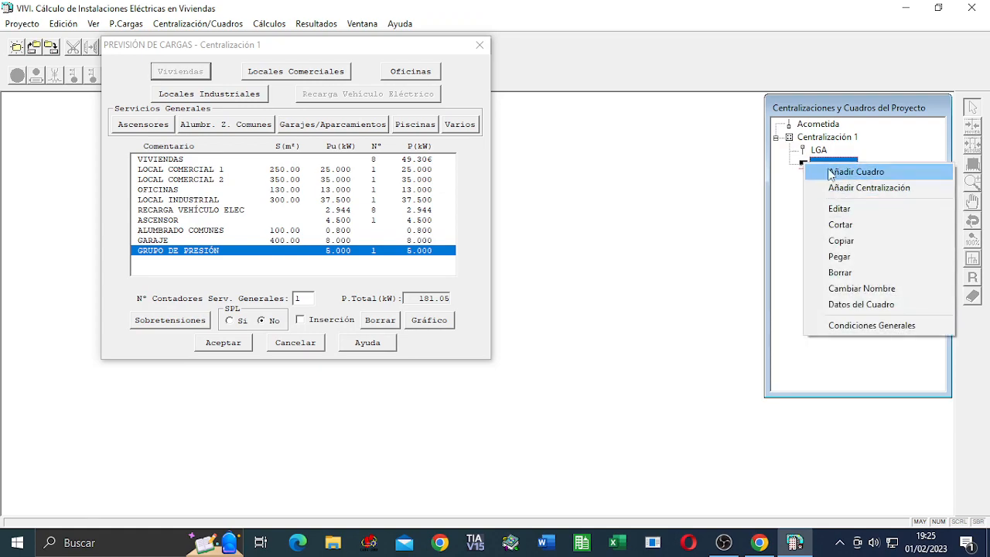
Add a dwelling panel named VIVIENDAS to Centralización 1 with basic electrification (C4 único) and a surface of 90 m², and accept the load forecast
left_click(819, 138)
right_click(817, 139)
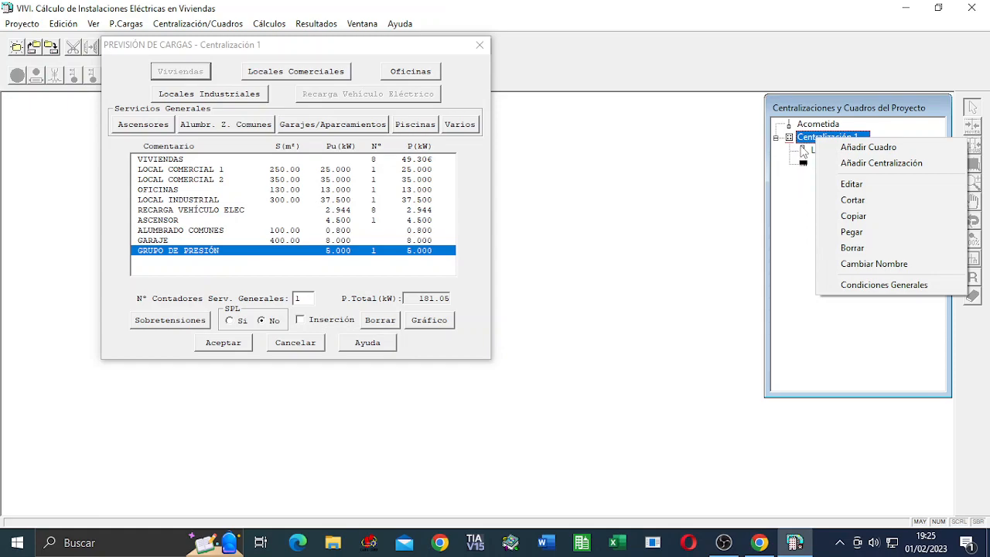
left_click(874, 147)
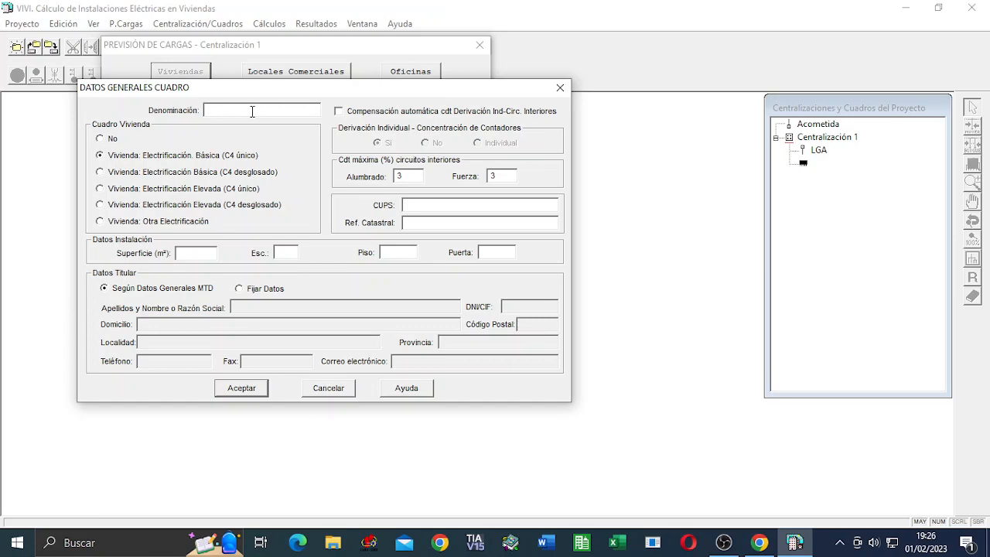
type("VIVIENDAS")
left_click(189, 256)
type("90")
left_click(243, 388)
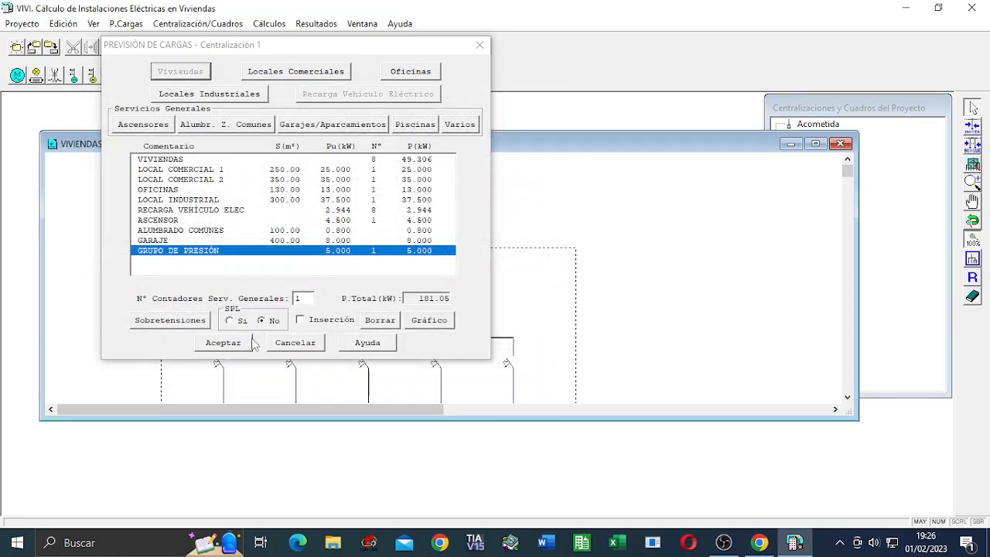
left_click(236, 348)
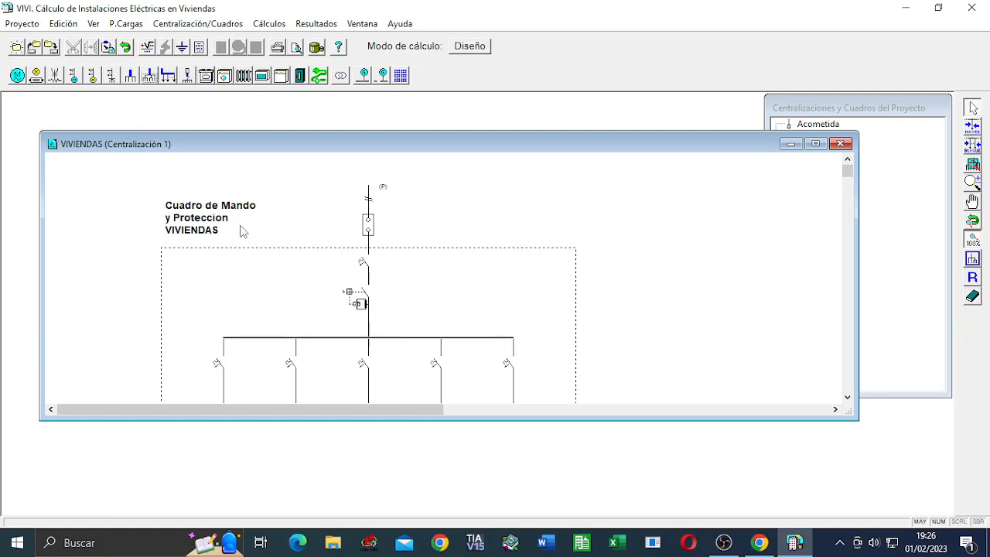
Maximize the VIVIENDAS diagram and examine its circuits C1 to C5, selecting the C5 TC Baño, Cocina circuit
left_click_drag(848, 171, 858, 211)
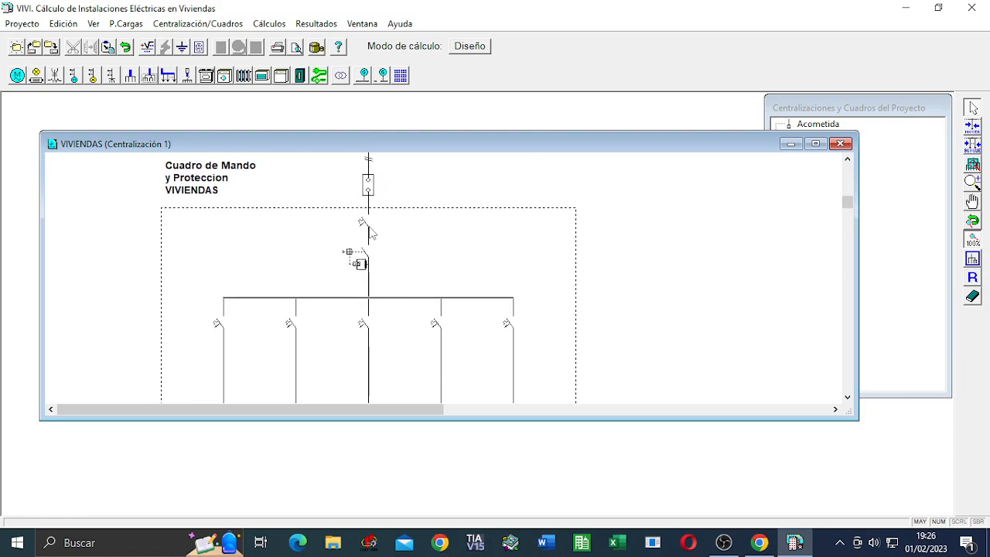
left_click_drag(845, 205, 864, 349)
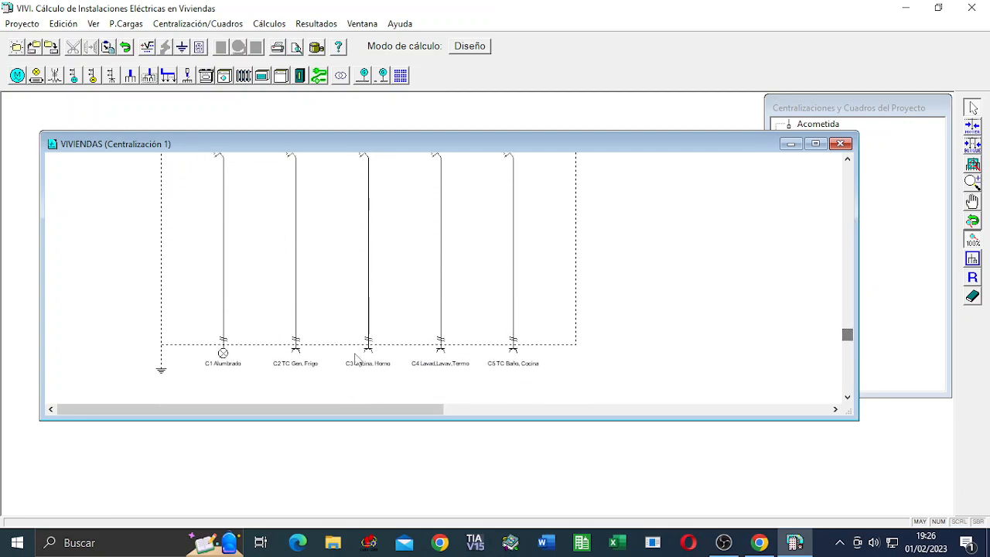
left_click(815, 143)
scroll(186, 380, "up", 3)
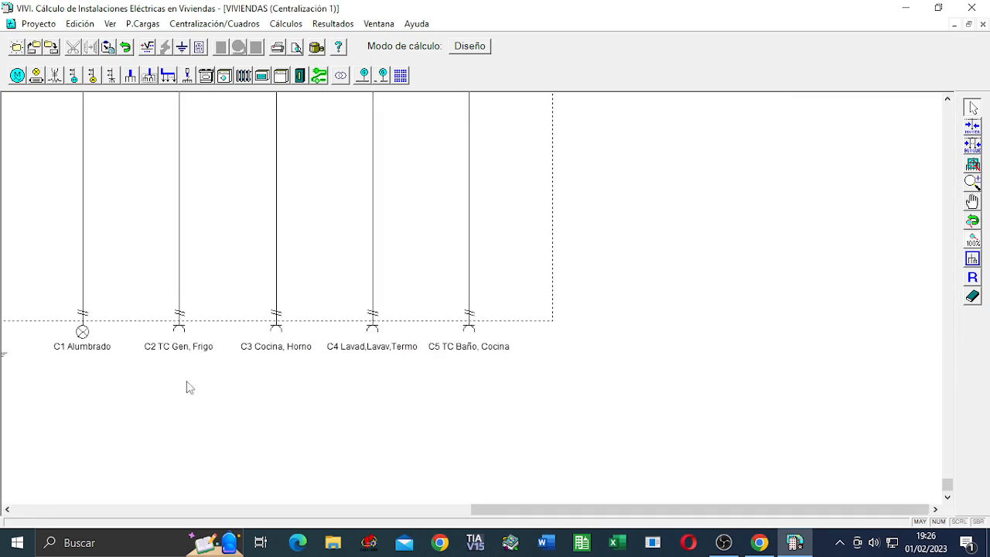
left_click(574, 510)
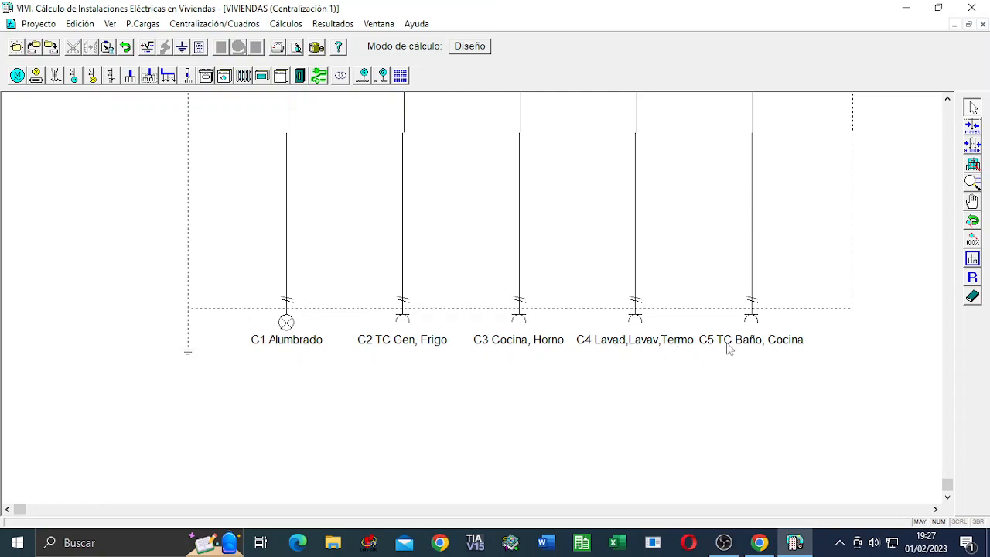
left_click(775, 240)
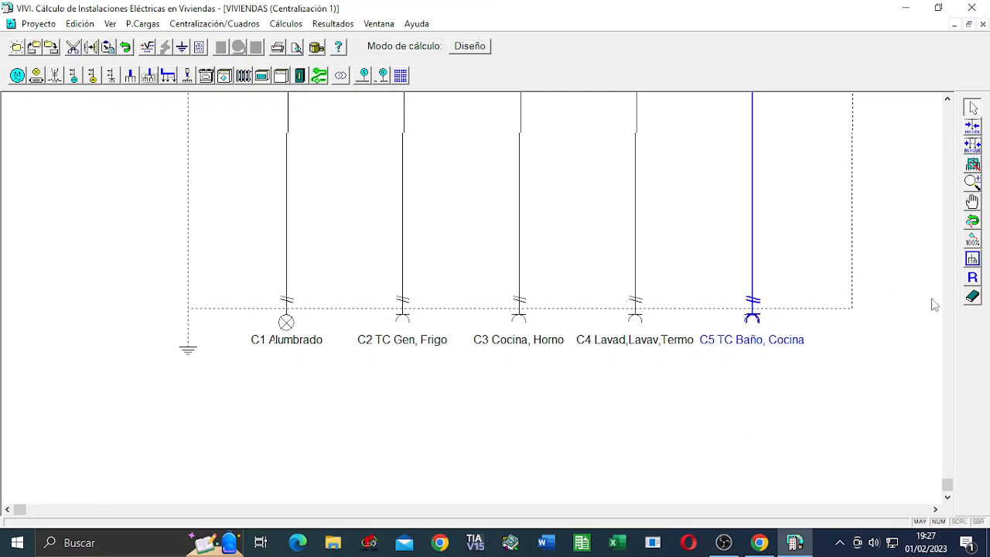
Review the load forecast of Centralización 1, close it, and close the VIVIENDAS panel diagram
left_click_drag(947, 487, 988, 461)
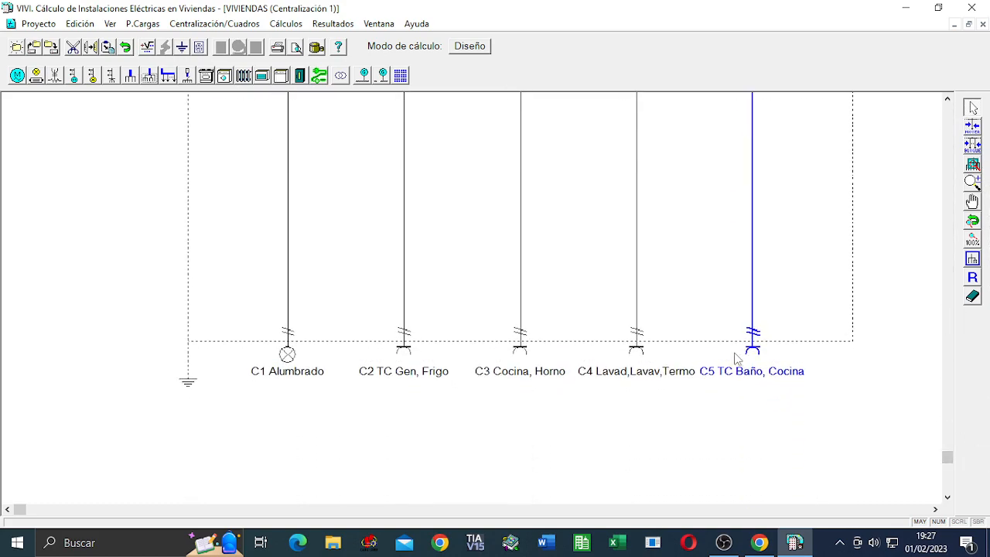
mouse_move(803, 546)
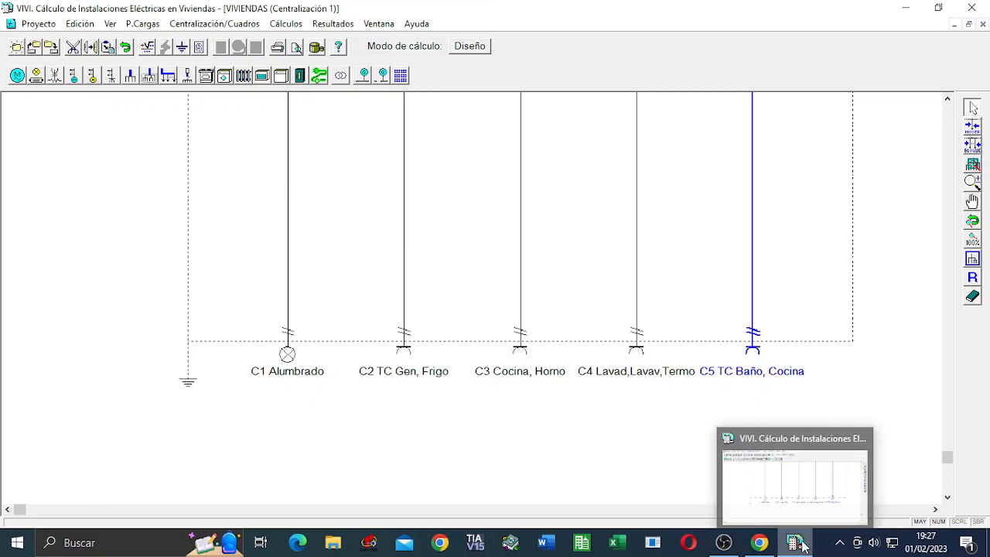
left_click(140, 25)
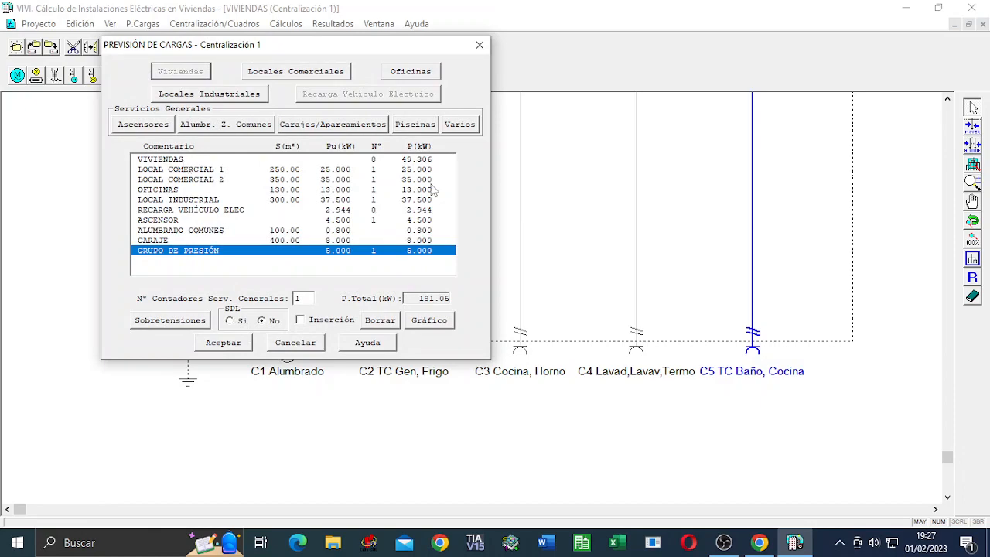
left_click(481, 47)
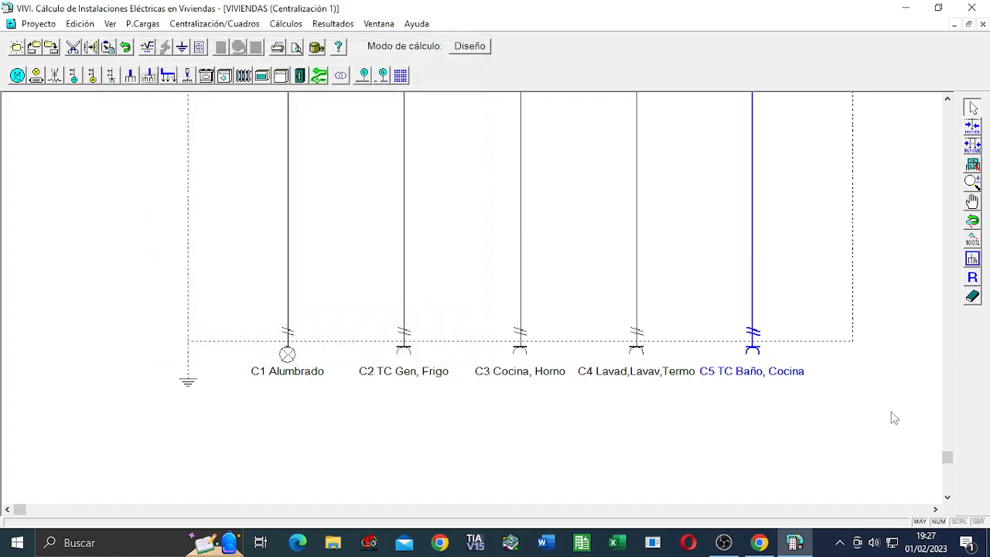
left_click_drag(949, 459, 955, 168)
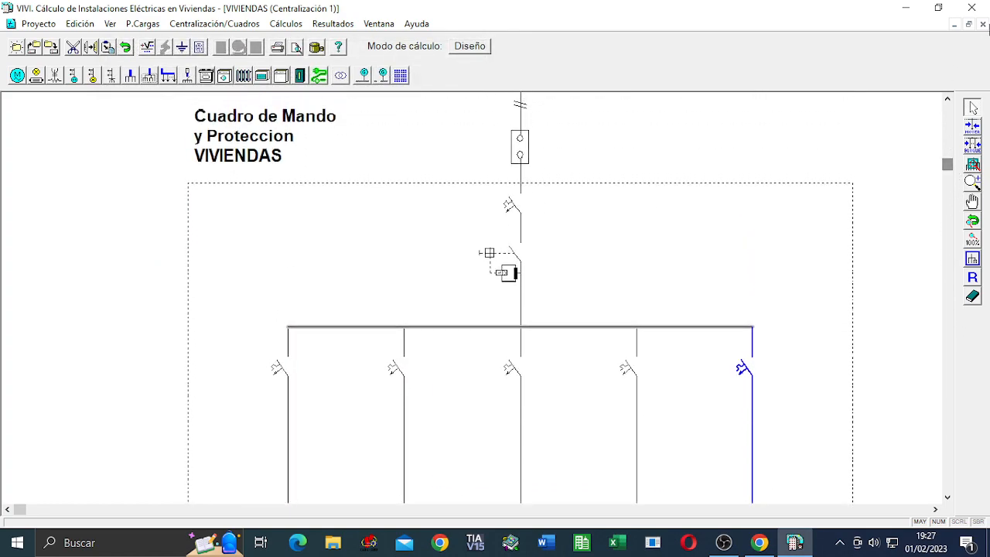
left_click(983, 25)
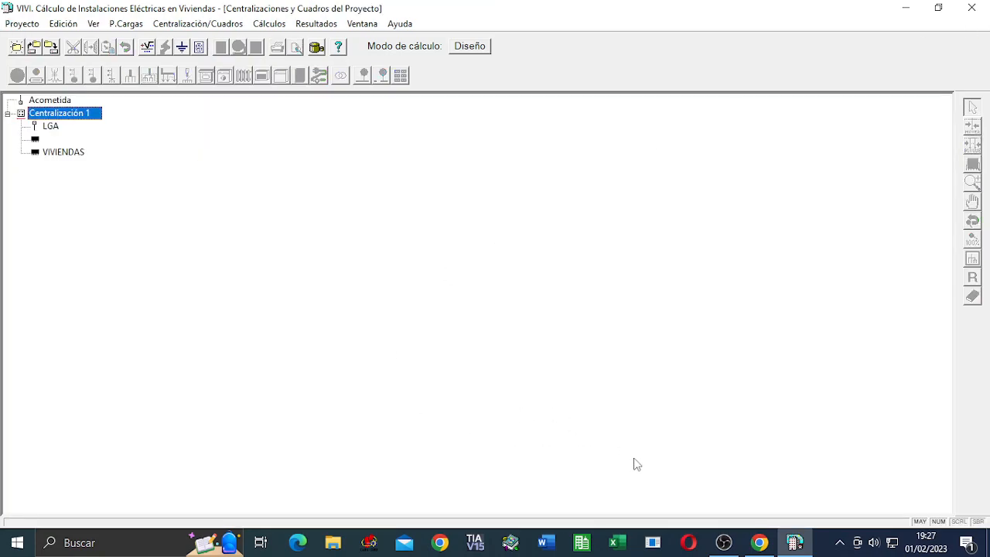
left_click(724, 543)
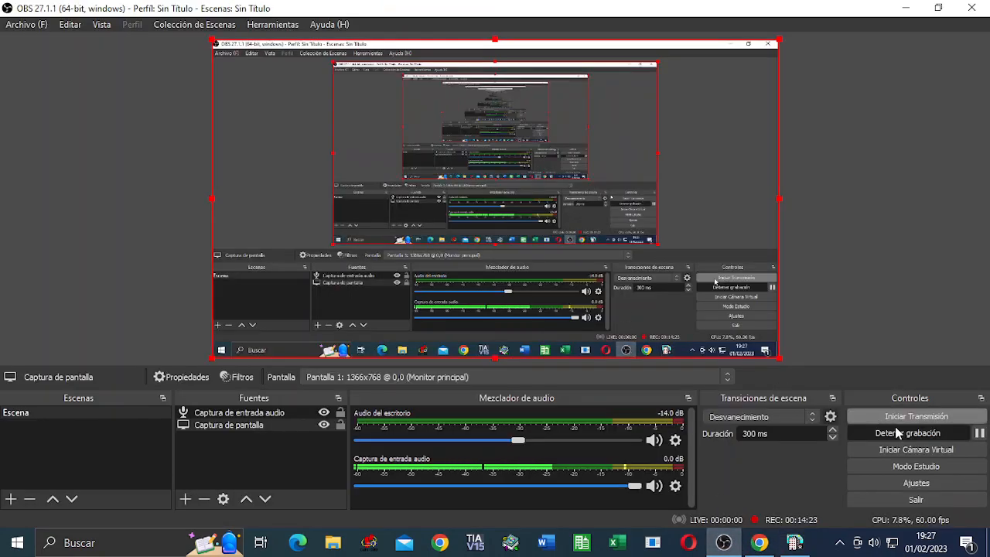
left_click(978, 434)
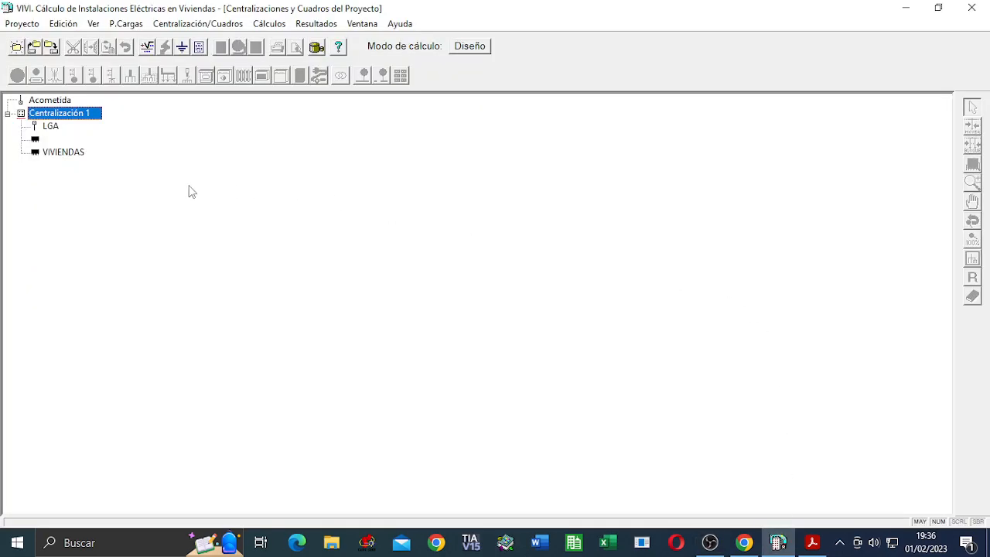
right_click(43, 118)
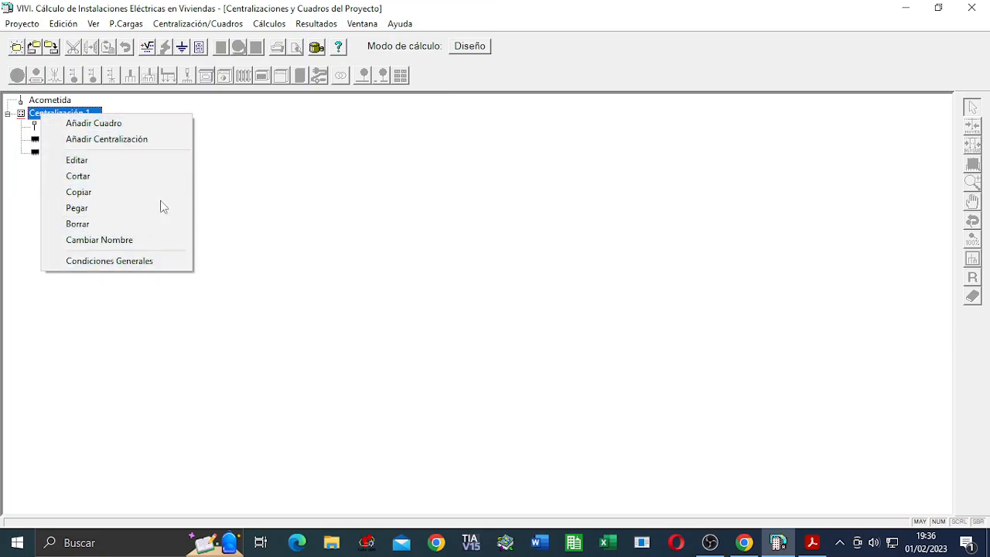
left_click(275, 178)
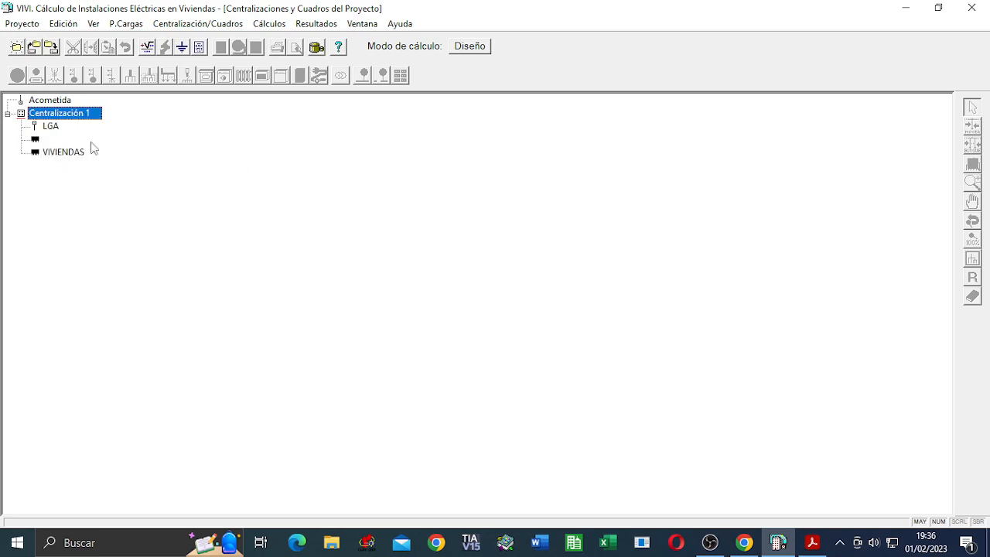
Add a dwelling panel named VIVIENDAS ELEVADO to Centralización 1 with elevated electrification (C4 único) and a surface of 200 m²
left_click(198, 24)
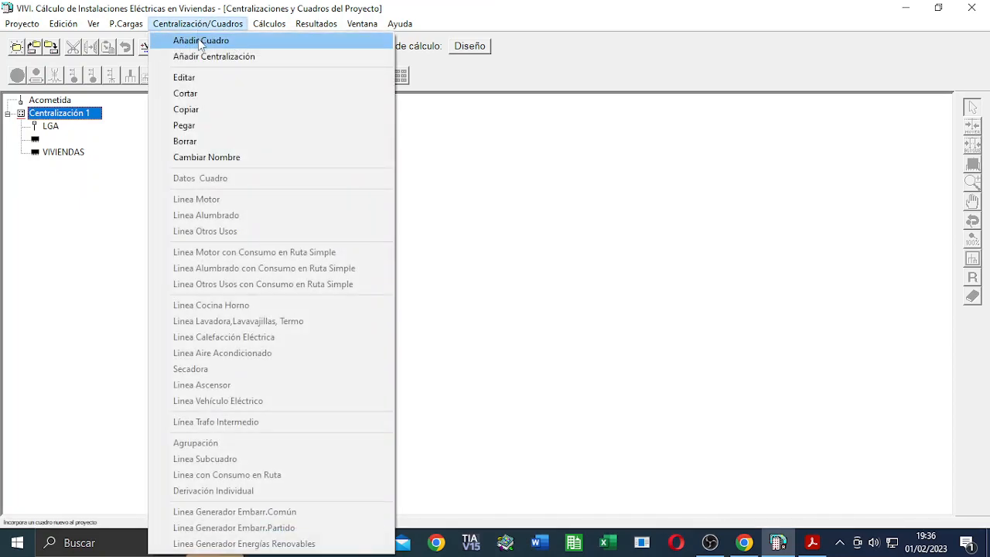
left_click(200, 41)
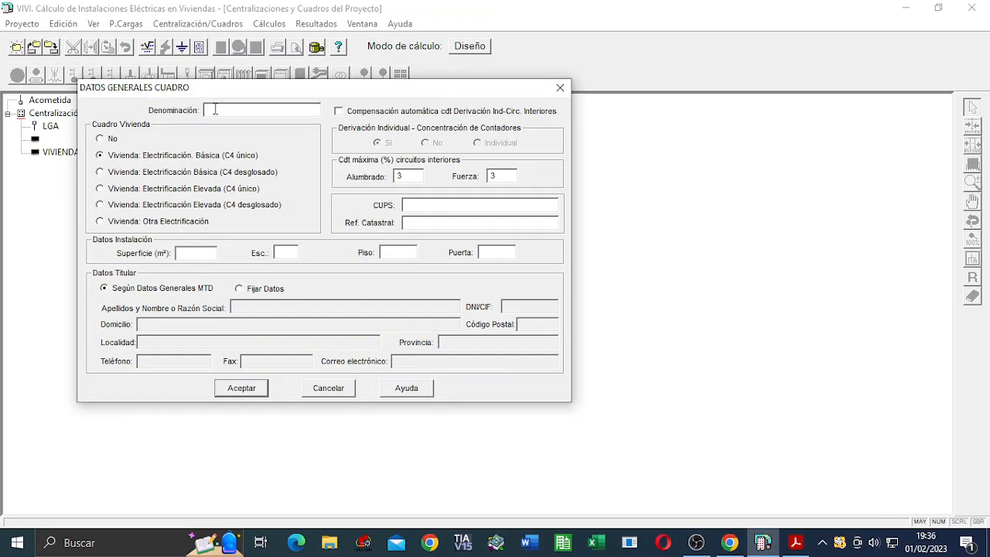
type("VIVIENDAS ELEVADO")
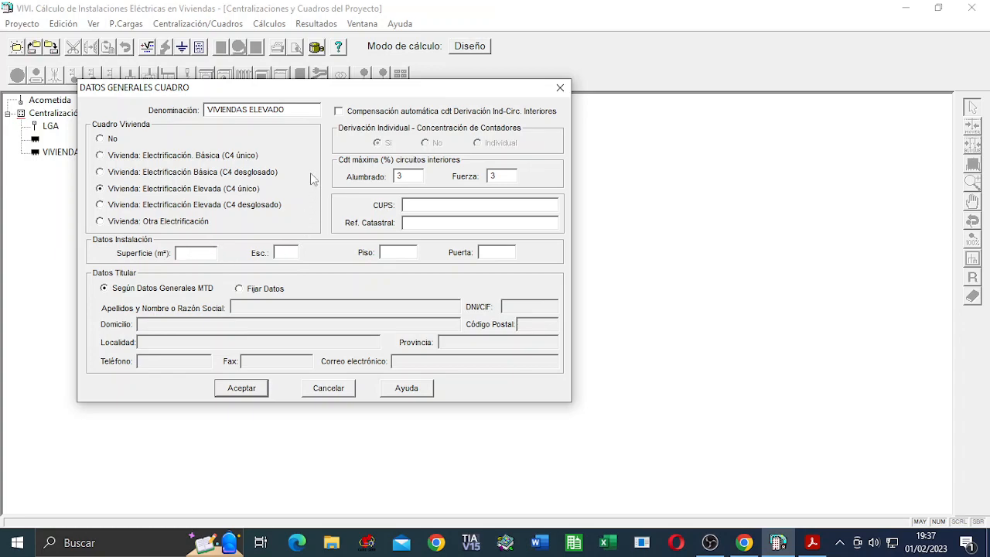
left_click_drag(308, 93, 400, 106)
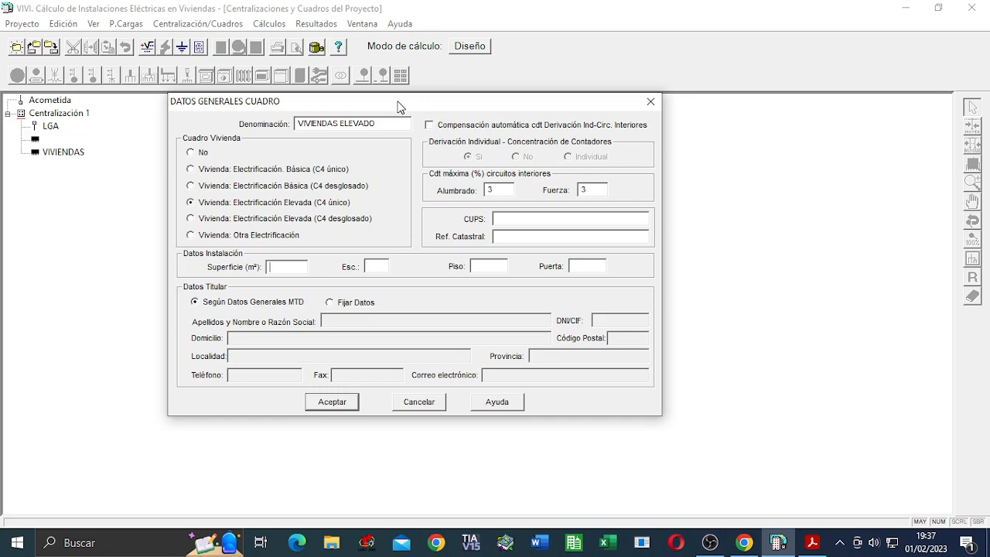
type("200")
left_click(334, 406)
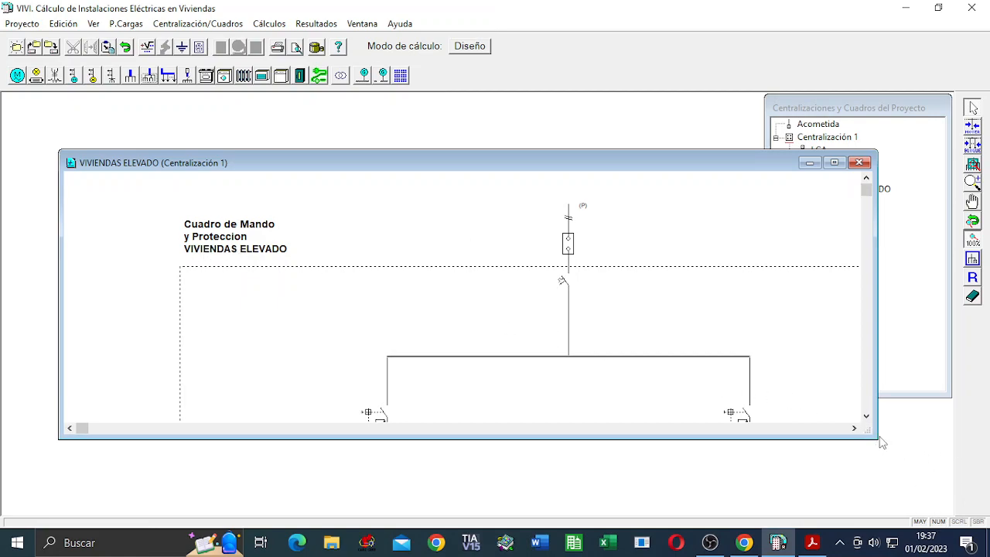
Maximize the VIVIENDAS ELEVADO diagram, examine its two groupings and circuits C1 to C10, and close it
left_click(834, 162)
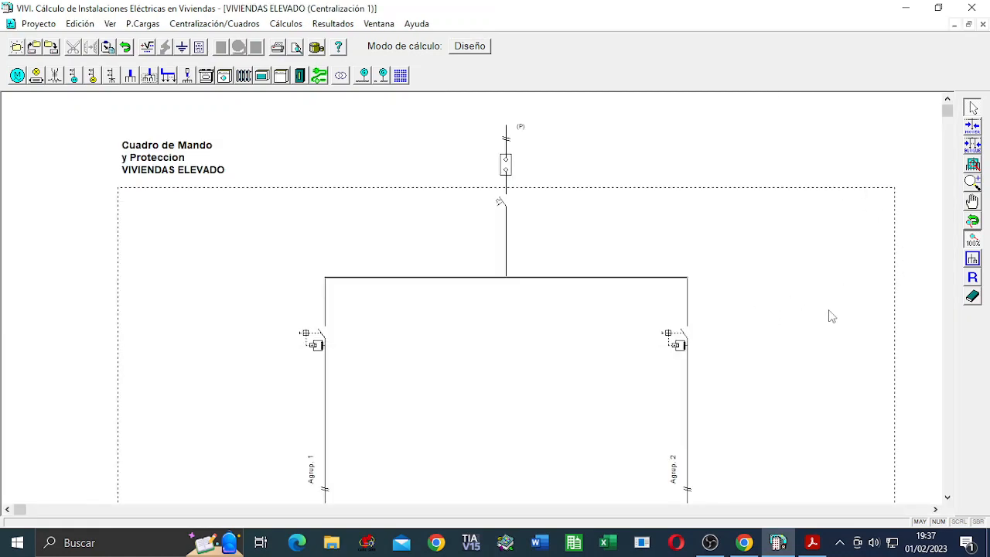
scroll(830, 311, "down", 1)
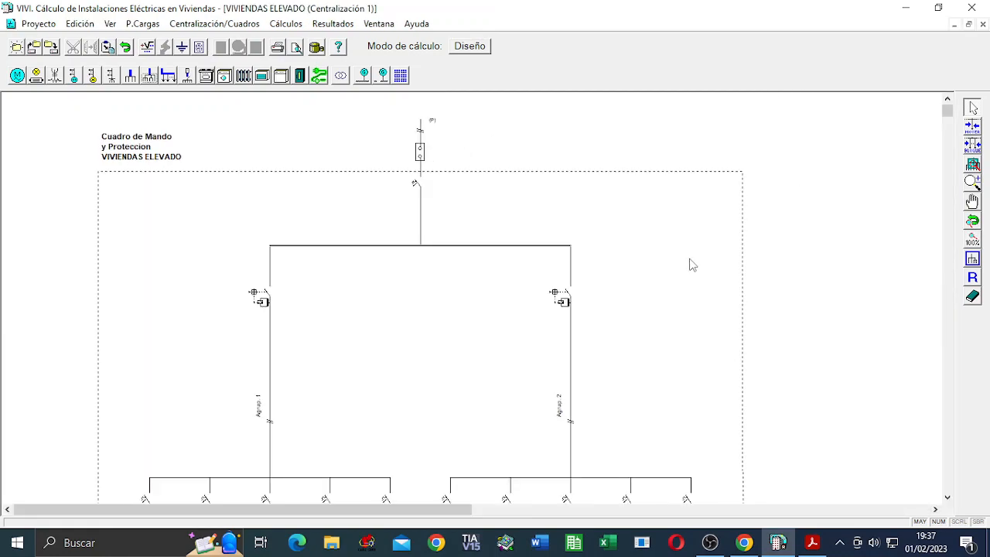
left_click_drag(947, 111, 926, 413)
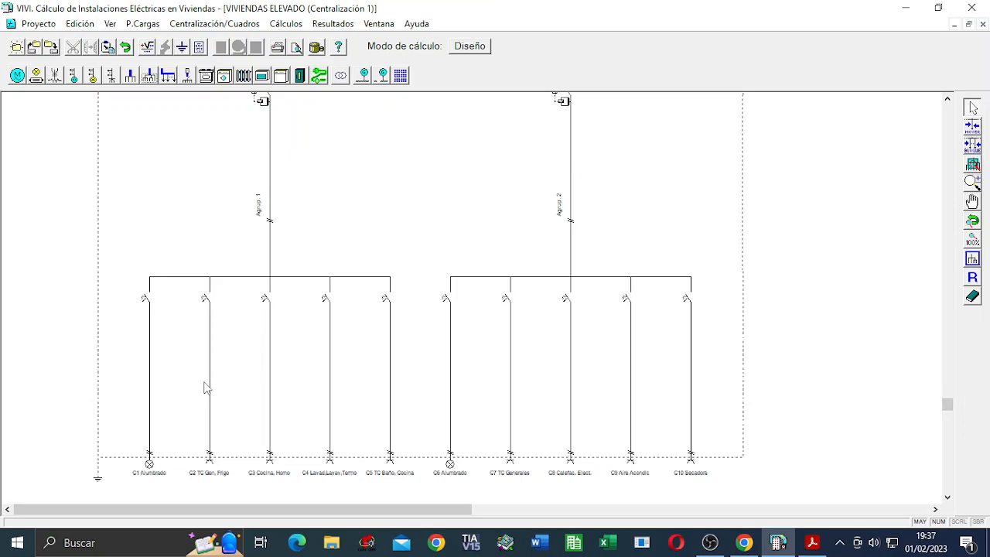
scroll(206, 466, "up", 1)
scroll(206, 470, "up", 2)
scroll(128, 458, "up", 1)
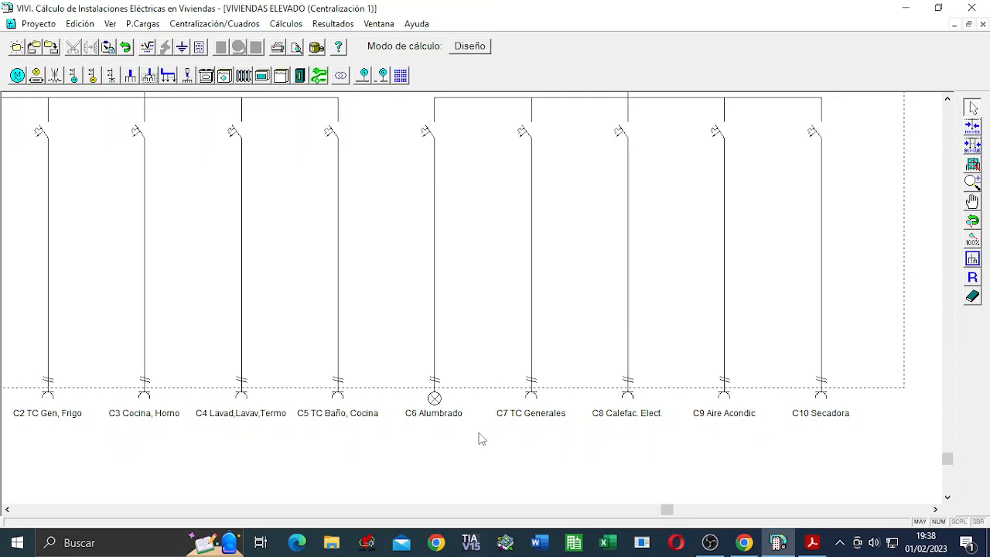
scroll(595, 224, "down", 2)
scroll(595, 224, "right", 2)
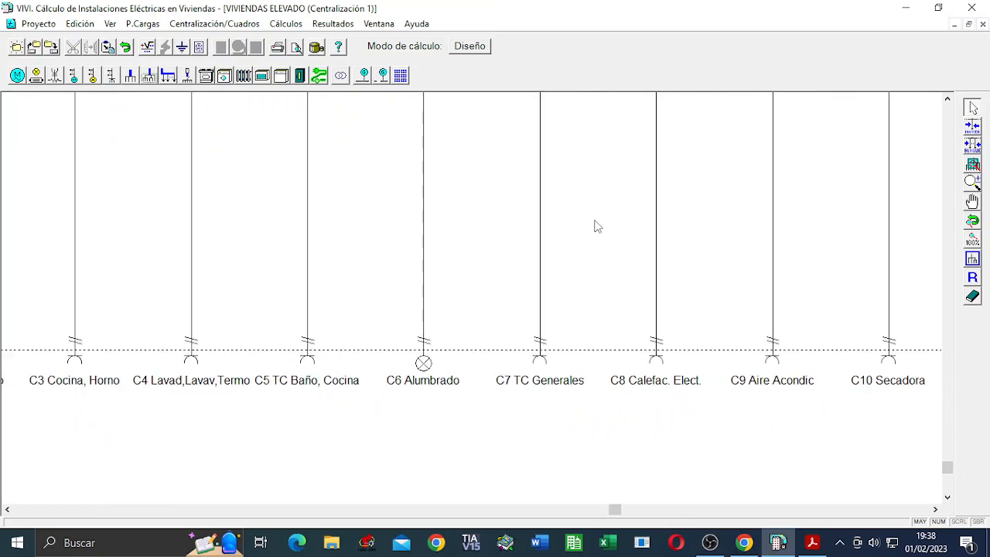
scroll(596, 224, "down", 2)
left_click_drag(949, 483, 950, 111)
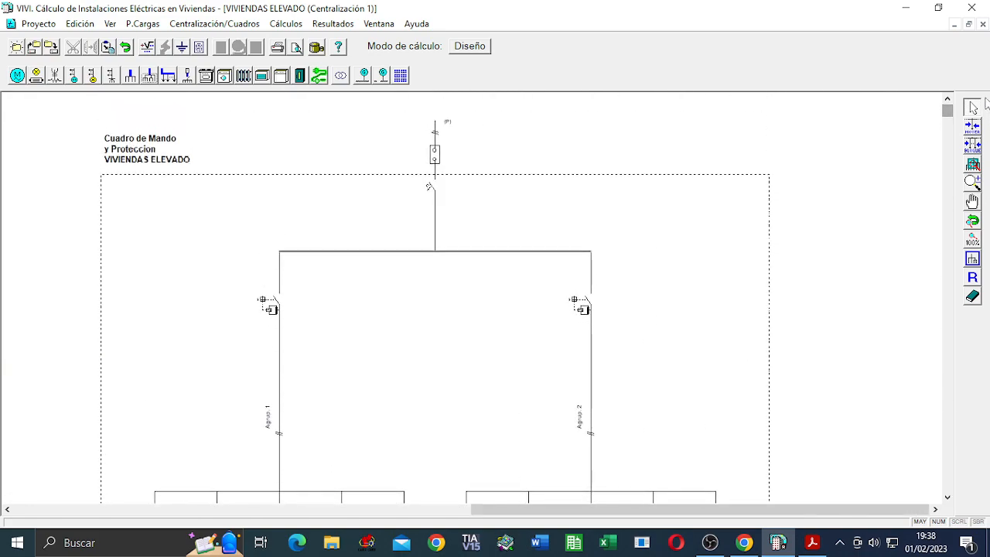
left_click(982, 24)
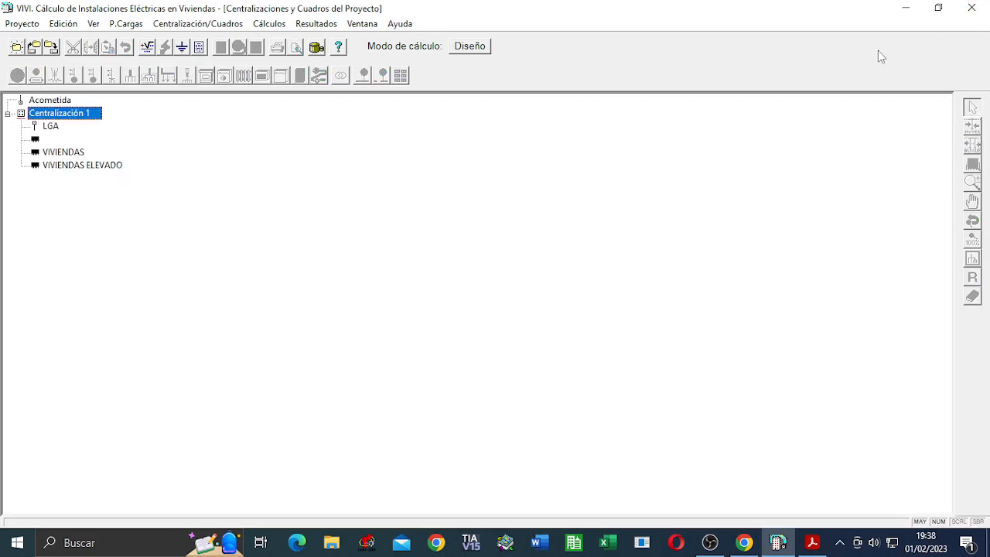
Add a non-dwelling panel named SERVICIOS GENERALES to Centralización 1 and maximize its diagram
left_click(199, 26)
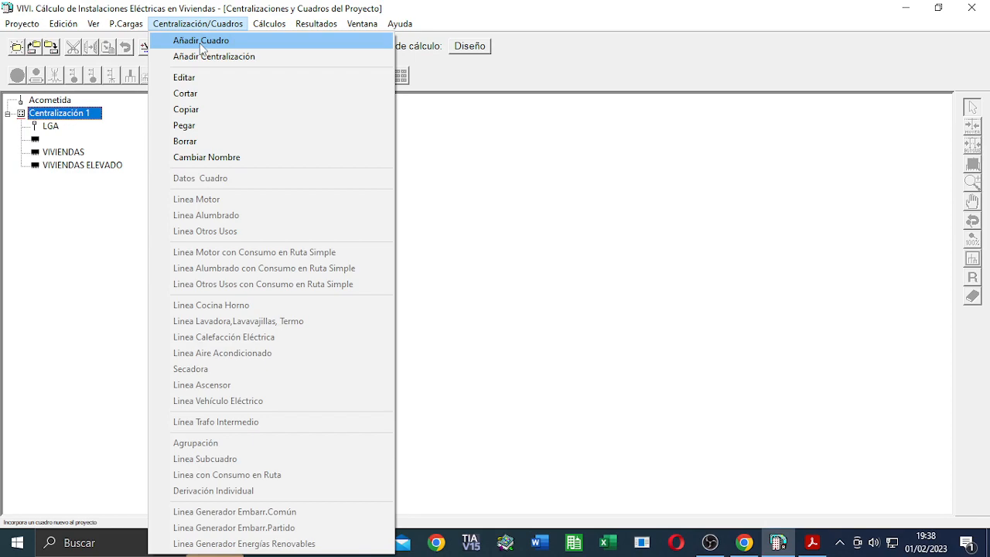
left_click(201, 41)
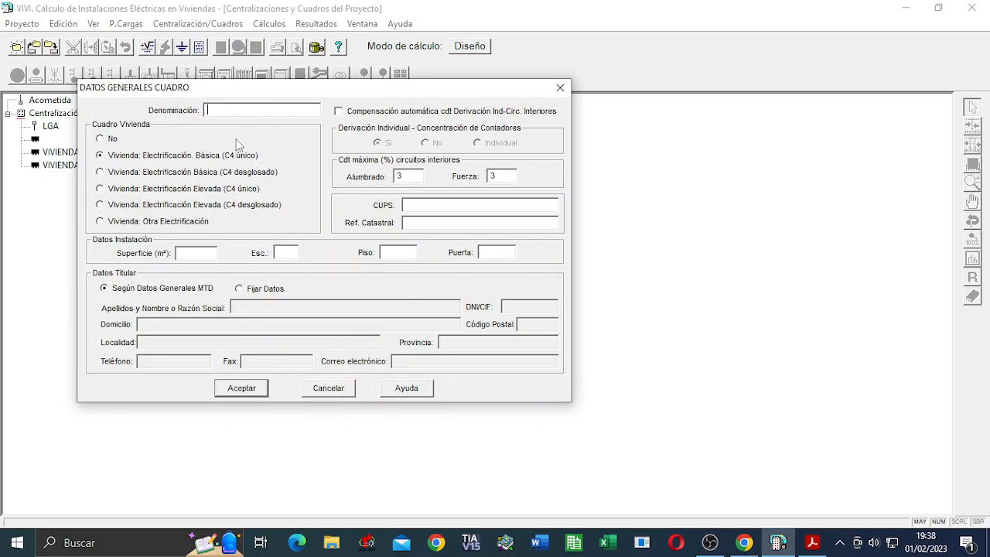
left_click(101, 140)
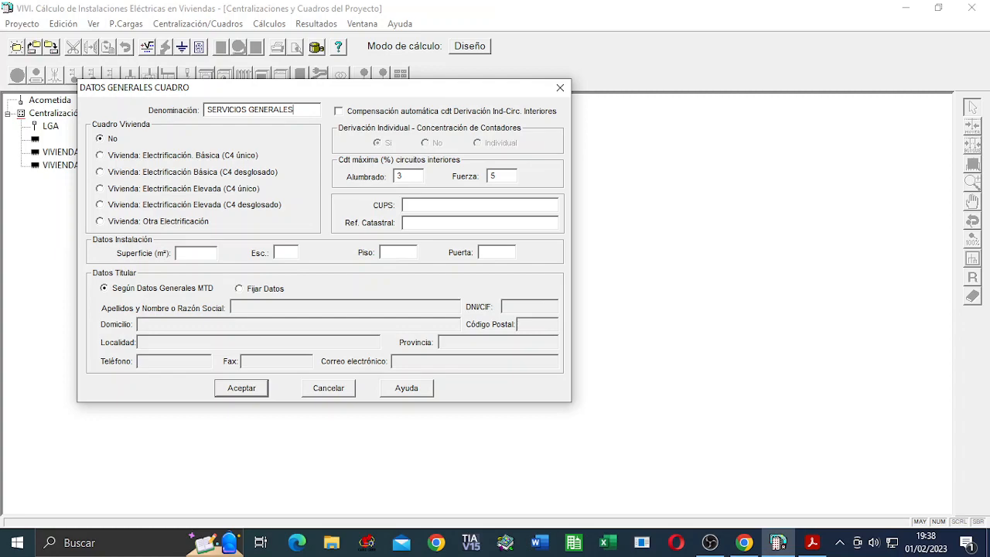
left_click(242, 388)
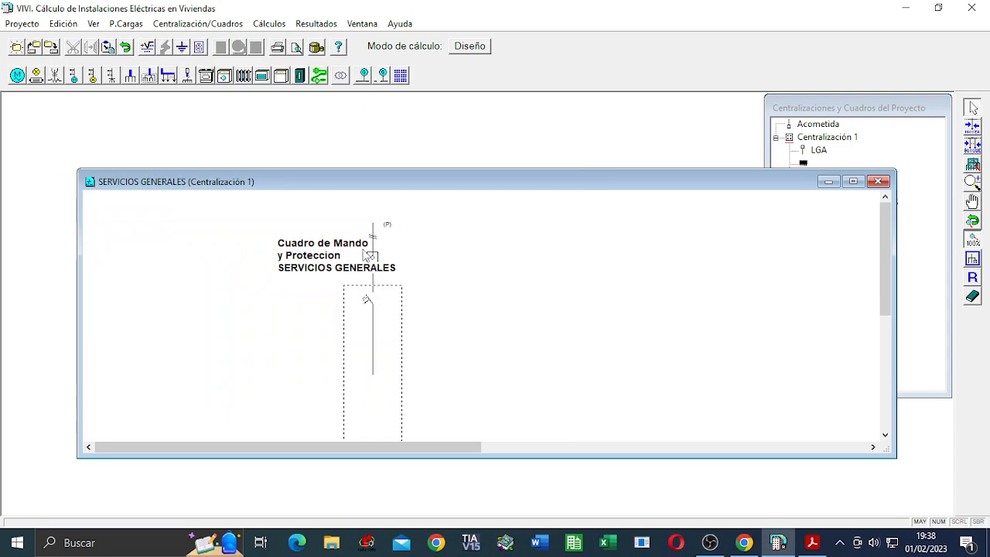
mouse_move(881, 292)
left_mouse_down()
mouse_move(880, 350)
mouse_move(890, 352)
left_mouse_up()
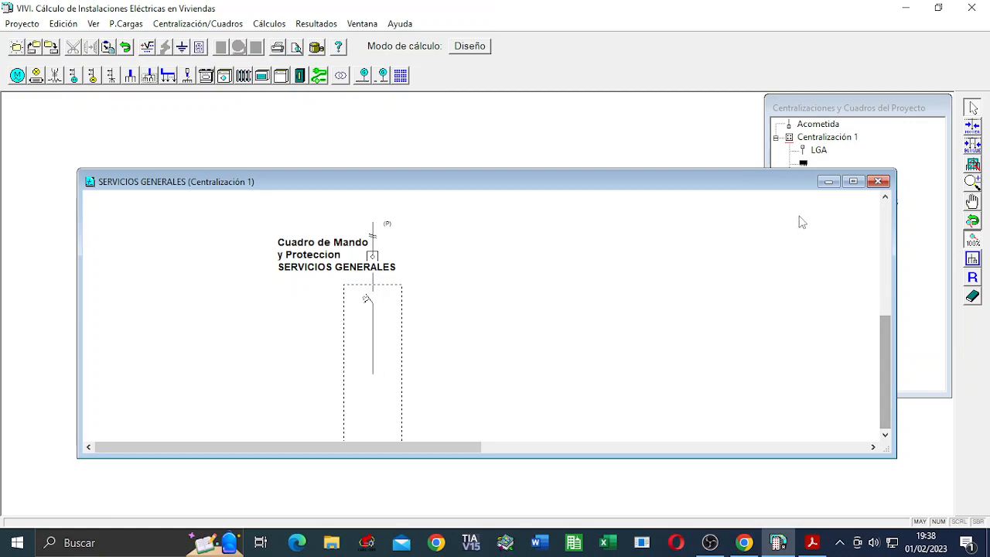
left_click(853, 182)
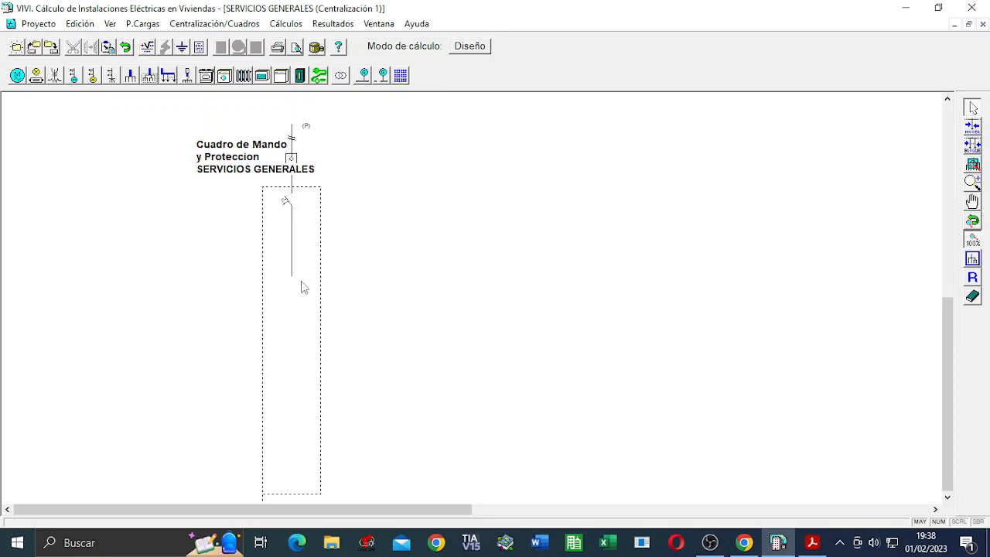
Add a motor line named GRUPO DE PRESIÓN to the SERVICIOS GENERALES panel, with 5 kW nominal power and a 15 m calculation length
left_click(18, 76)
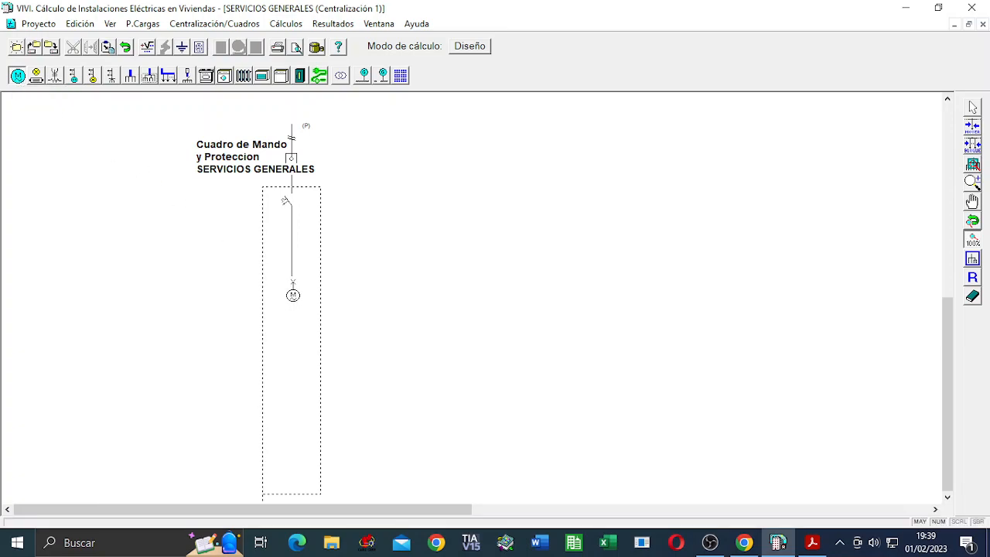
left_click(293, 441)
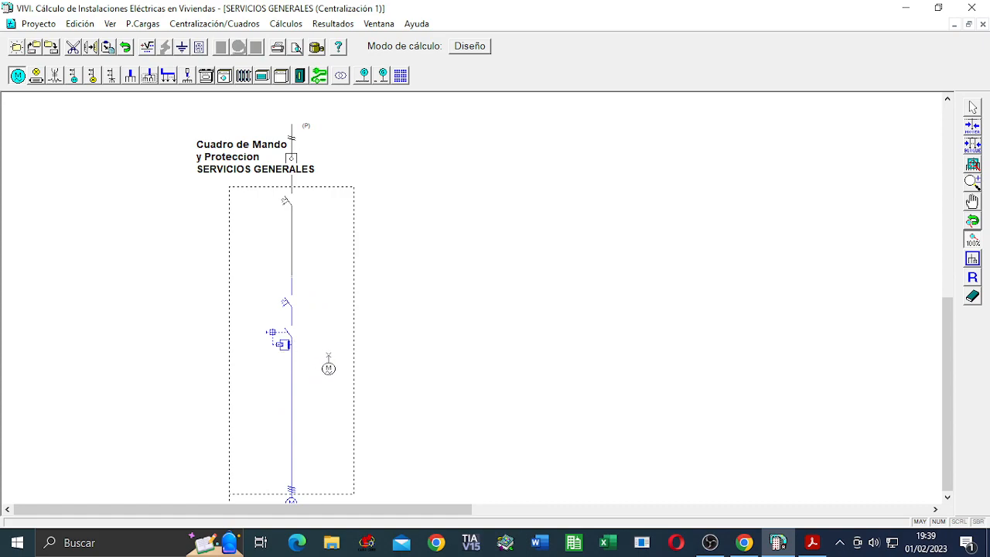
right_click(328, 363)
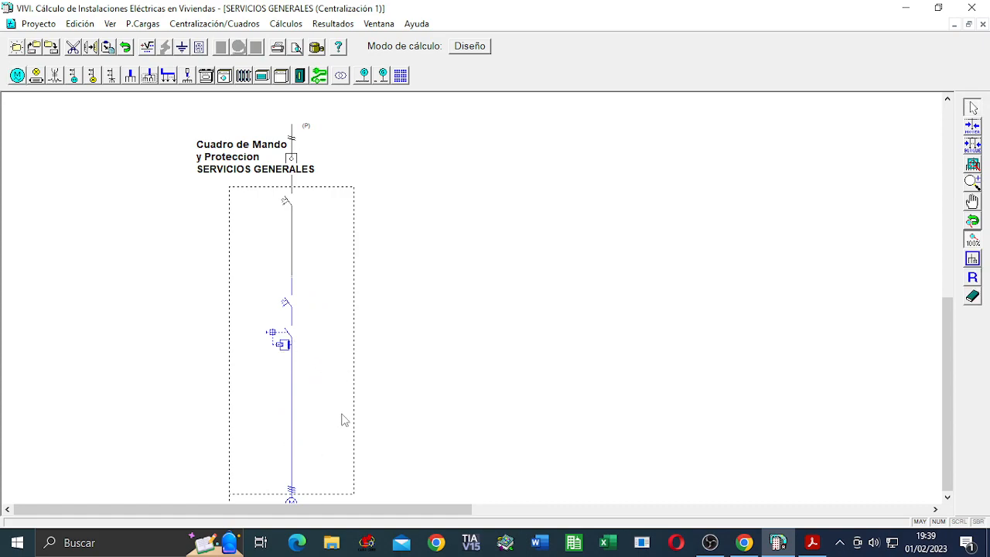
double_click(293, 485)
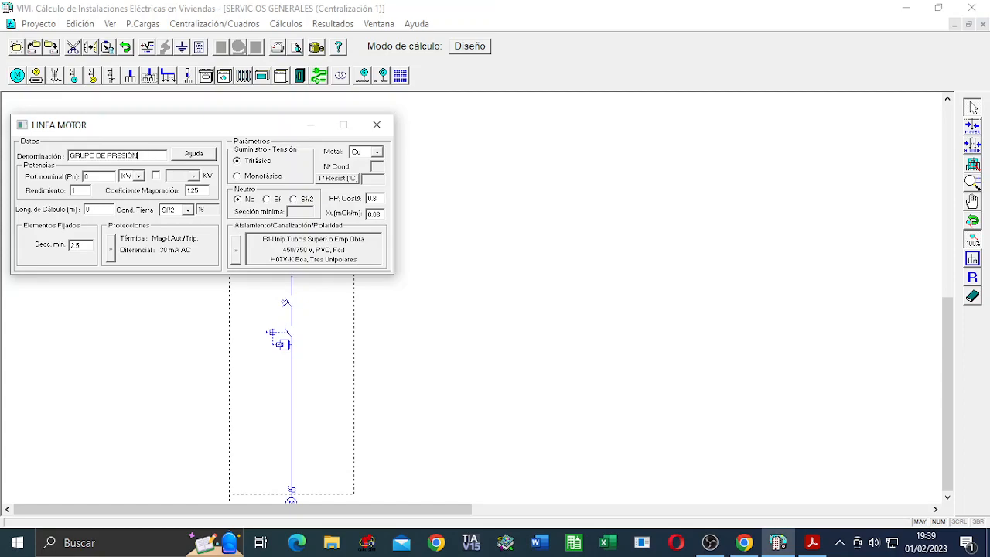
left_click(100, 178)
type("5")
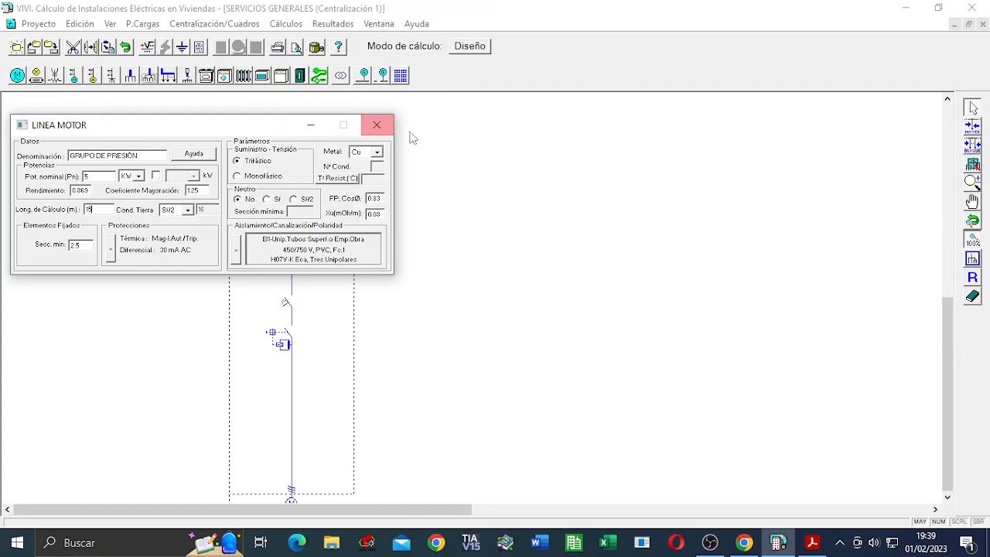
left_click(378, 125)
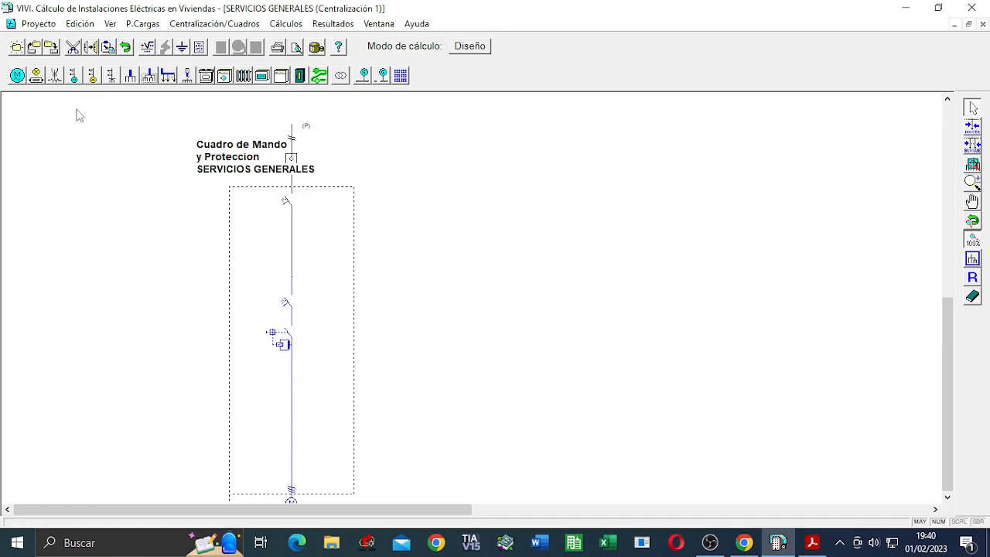
Add a lighting line to the SERVICIOS GENERALES panel beside the GRUPO DE PRESIÓN motor line
left_click(36, 77)
left_click(331, 396)
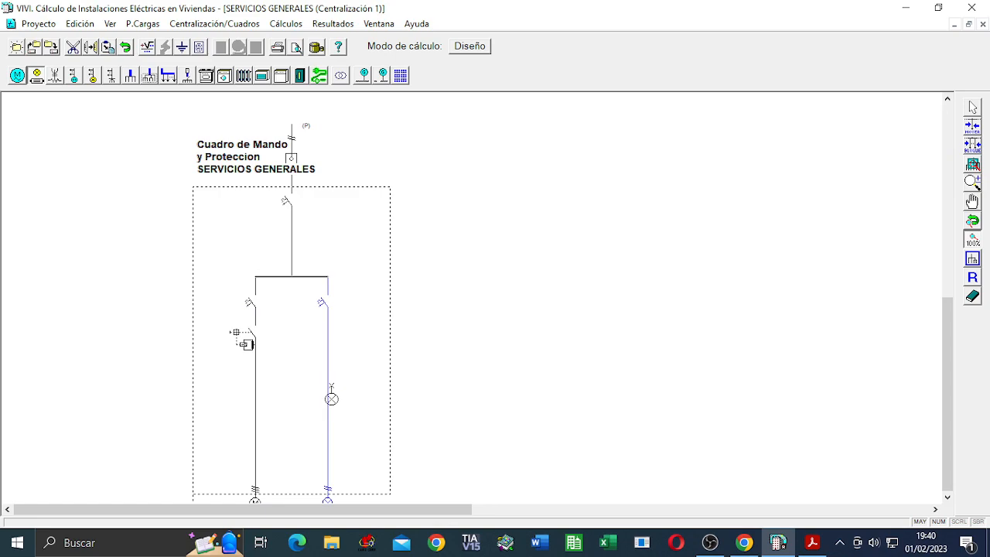
right_click(431, 343)
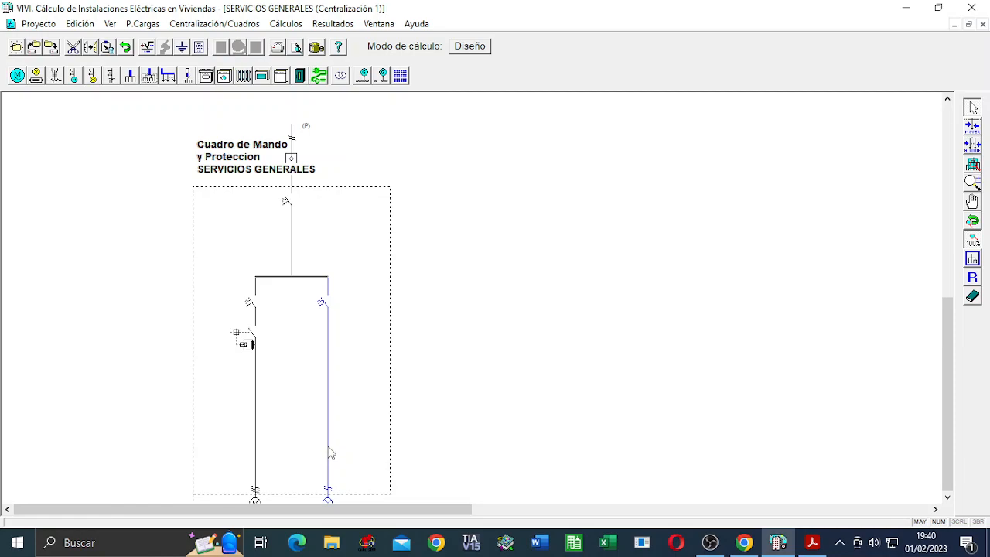
Check the load forecast, then name the lighting line ALUMBRADO COMUNES with its nominal power in kW and a 30 m calculation length
left_click(144, 25)
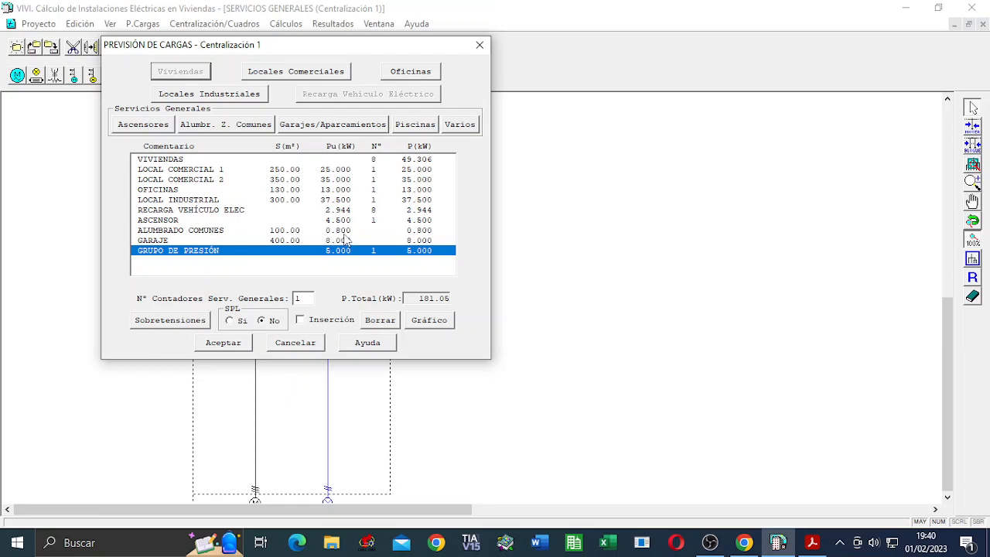
left_click(295, 342)
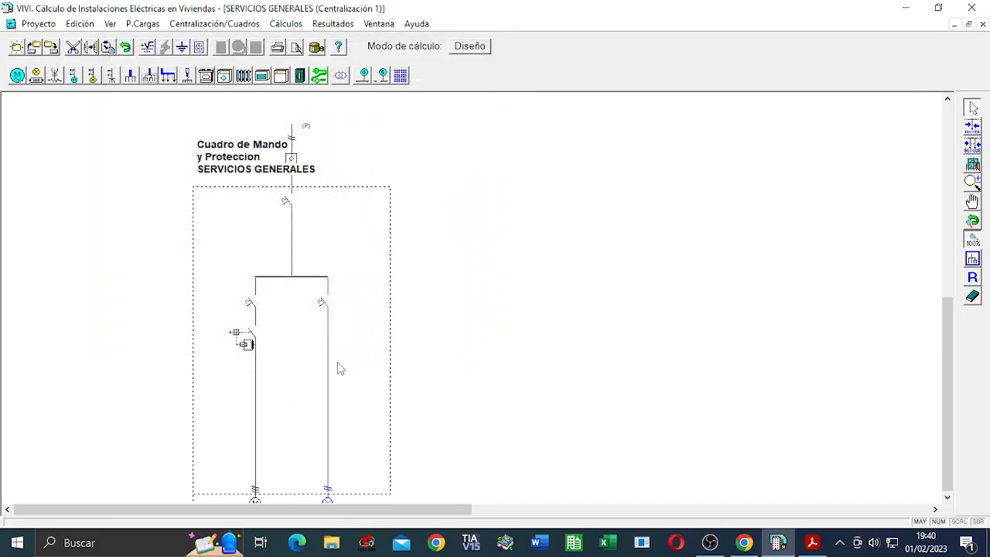
double_click(329, 375)
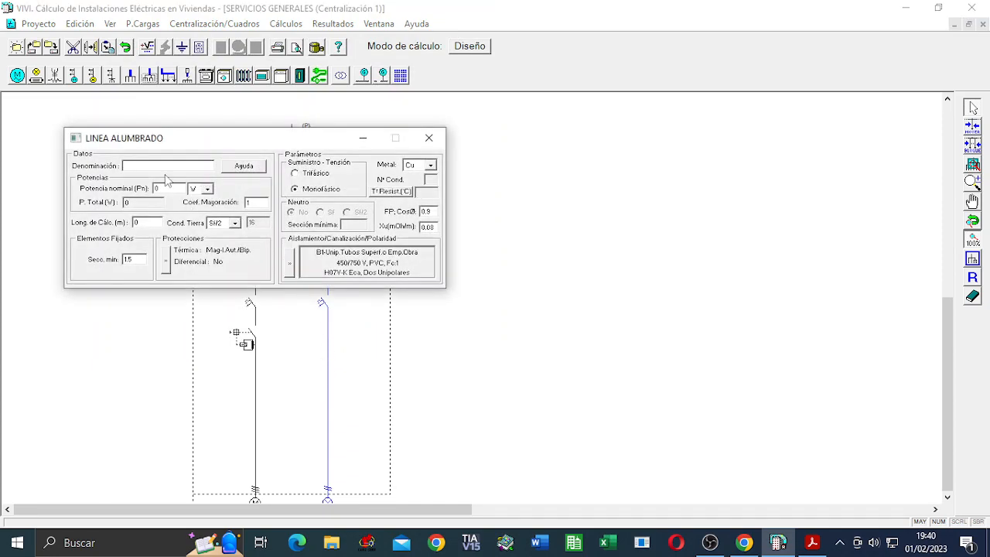
type("ALUMBRADO COMUNES")
left_click(207, 189)
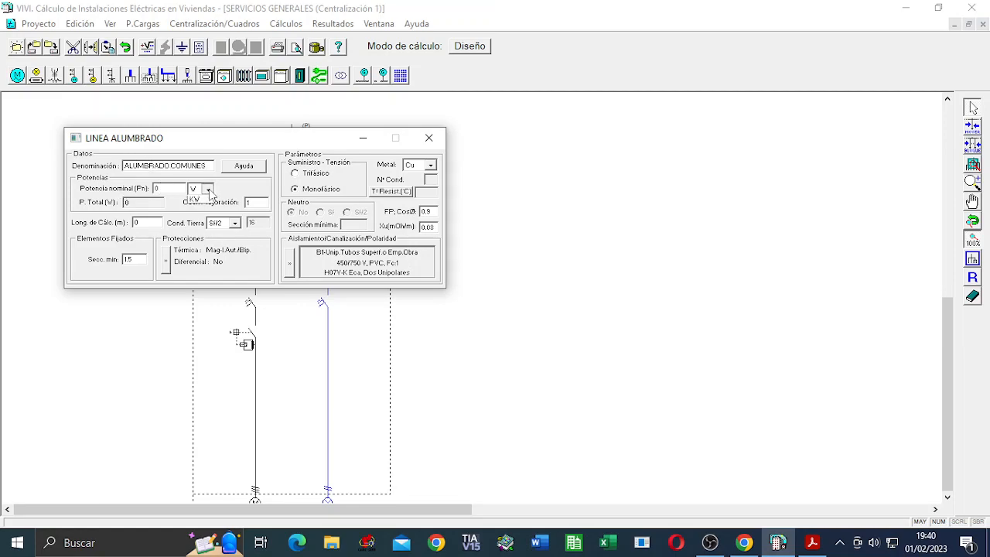
left_click(207, 193)
left_click(173, 188)
type("30")
left_click(429, 139)
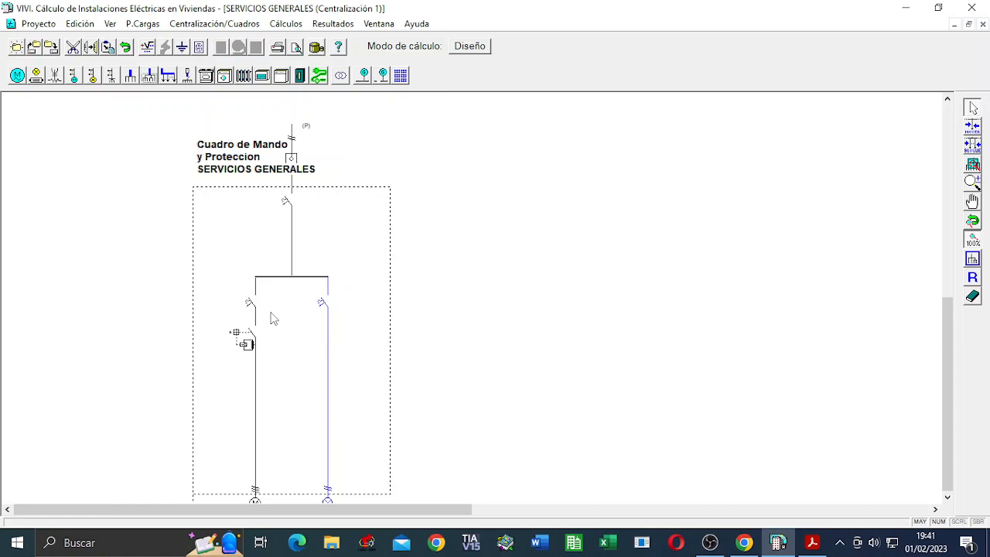
Review the load forecast of Centralización 1 and add a subpanel line to the SERVICIOS GENERALES panel
left_click(142, 23)
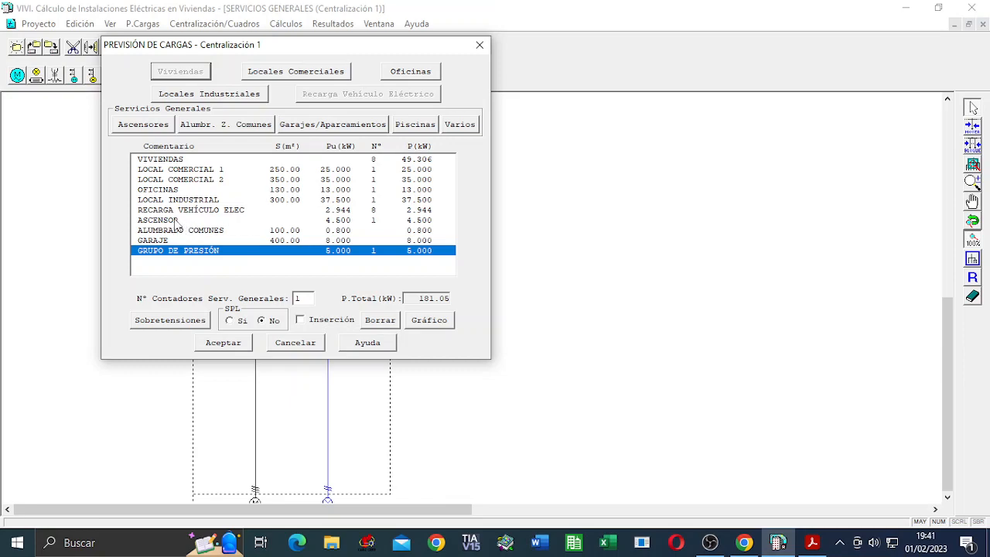
left_click(243, 345)
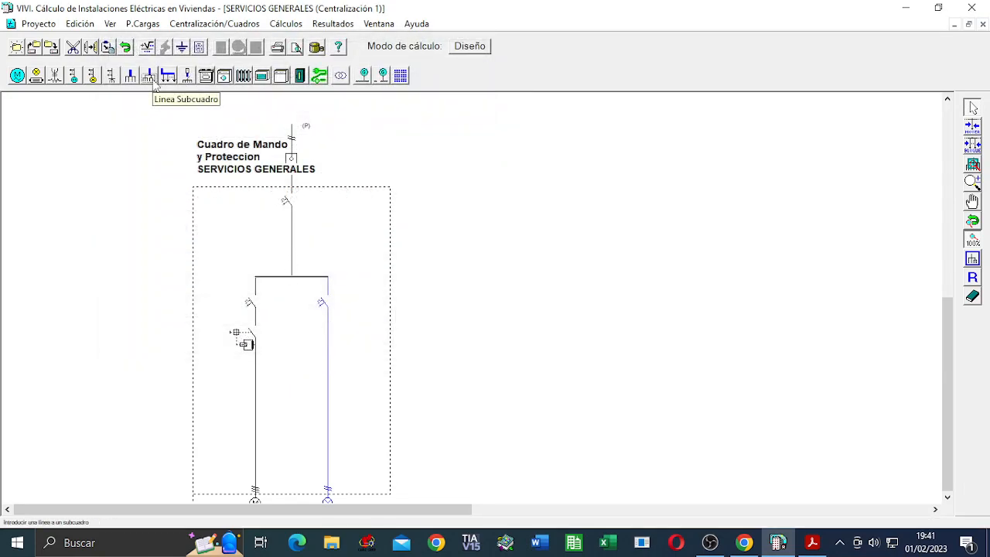
left_click(152, 79)
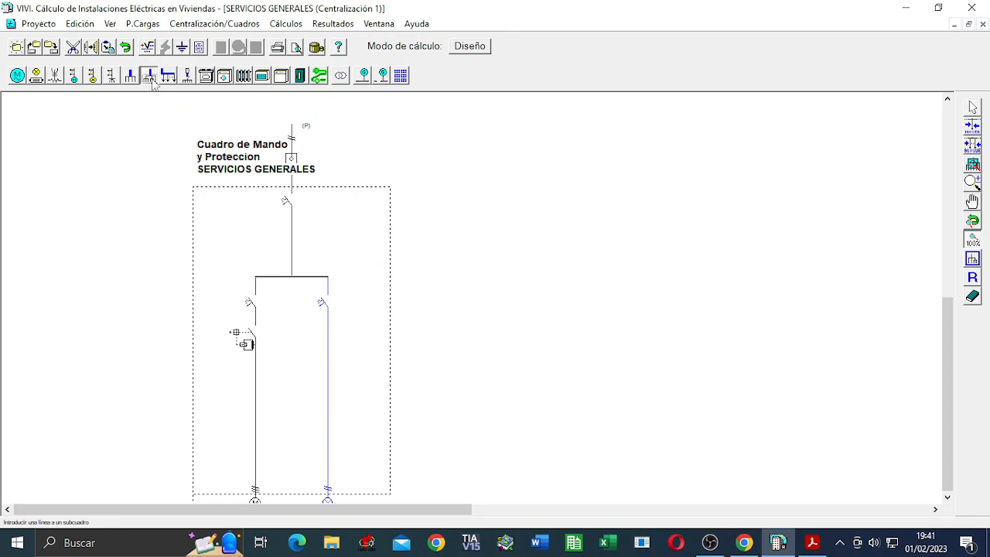
left_click(354, 349)
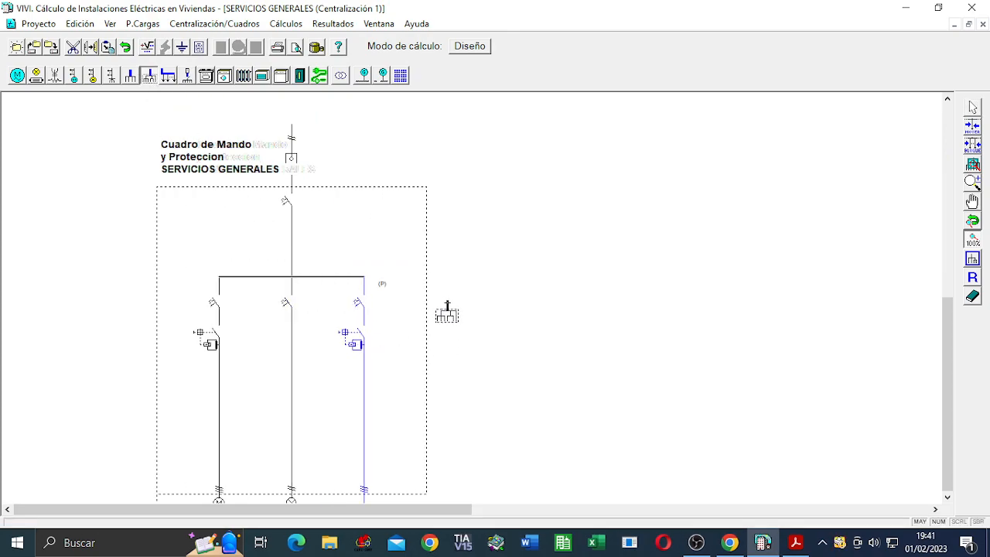
Name the new subpanel line ASCENSOR, keeping Todas Fases as its phase assignment
left_click_drag(953, 285, 956, 446)
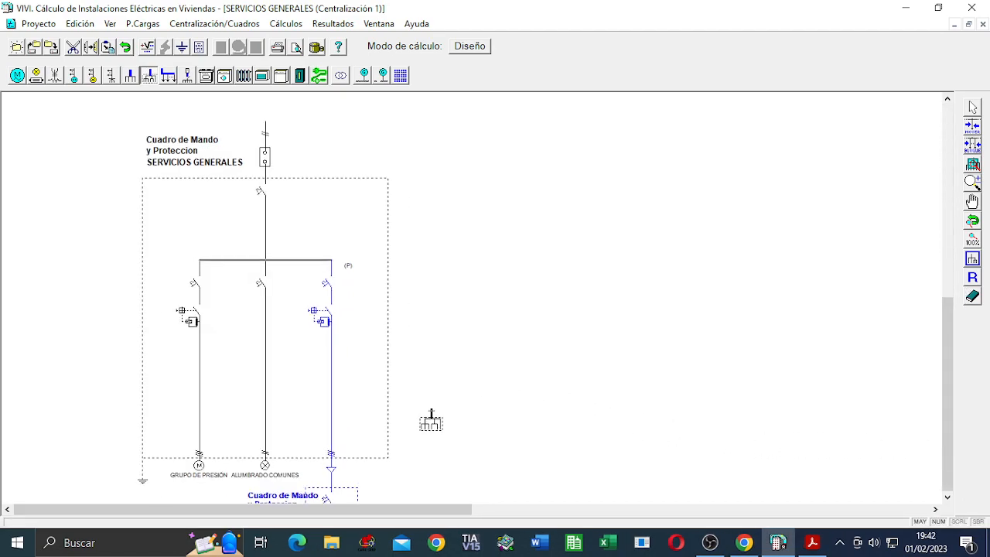
scroll(431, 413, "down", 5)
scroll(418, 415, "down", 1)
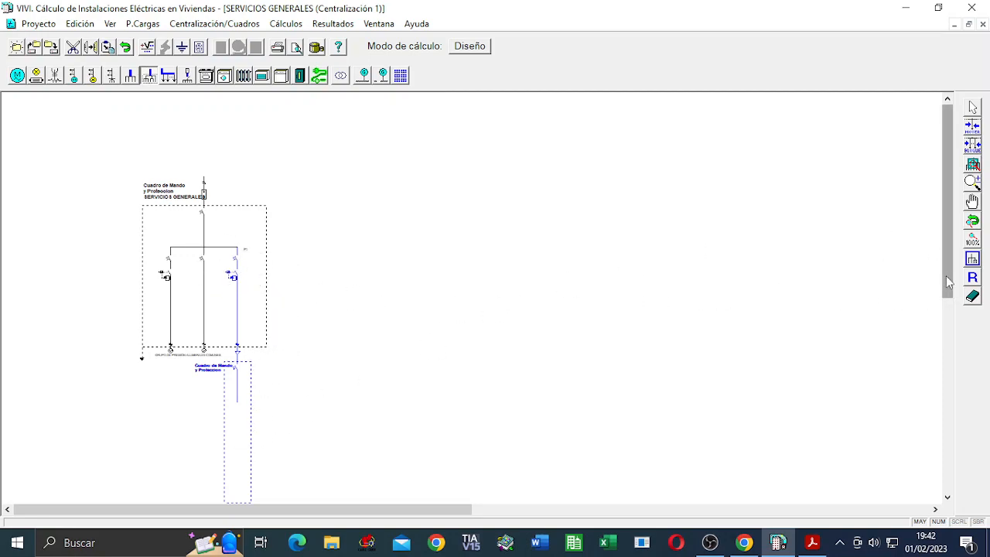
left_click_drag(948, 283, 960, 397)
scroll(122, 328, "down", 2)
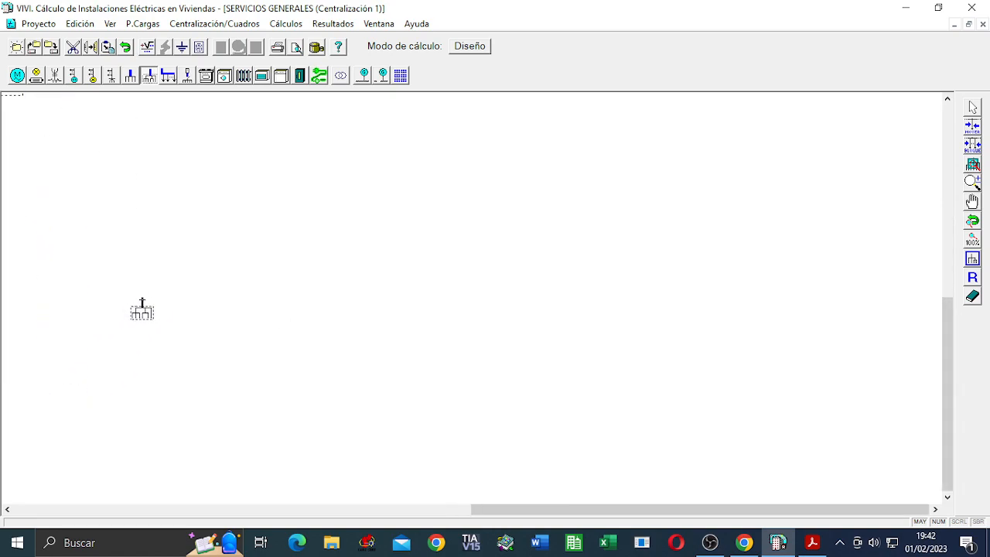
left_click_drag(546, 511, 345, 507)
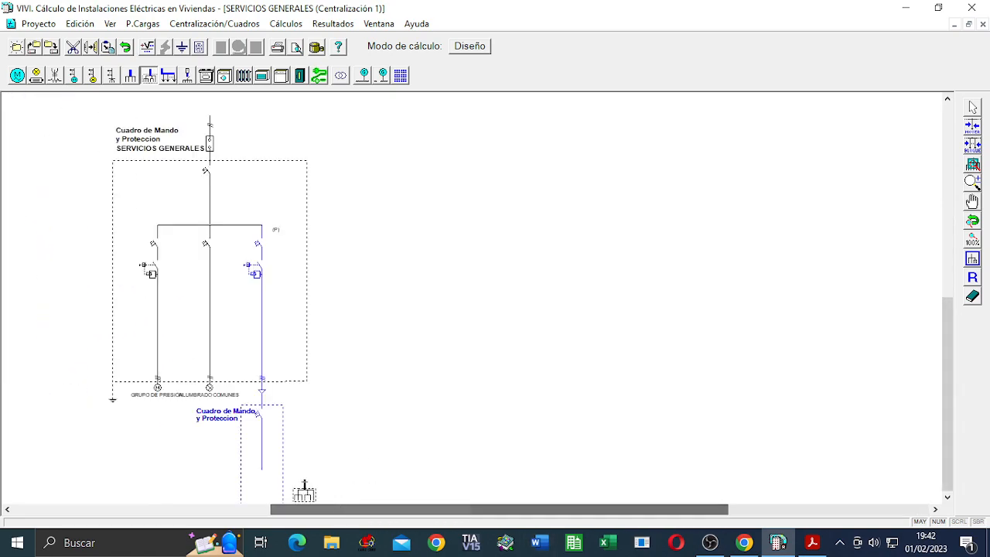
scroll(224, 410, "up", 3)
mouse_move(198, 385)
middle_mouse_down()
mouse_move(333, 358)
mouse_move(395, 247)
mouse_move(390, 254)
middle_mouse_up()
scroll(519, 392, "down", 1)
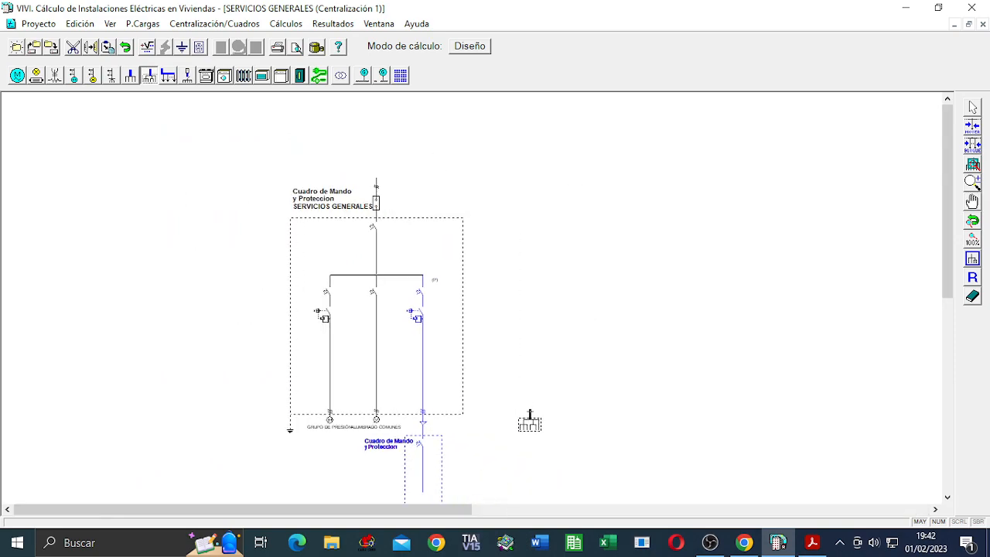
scroll(495, 431, "up", 2)
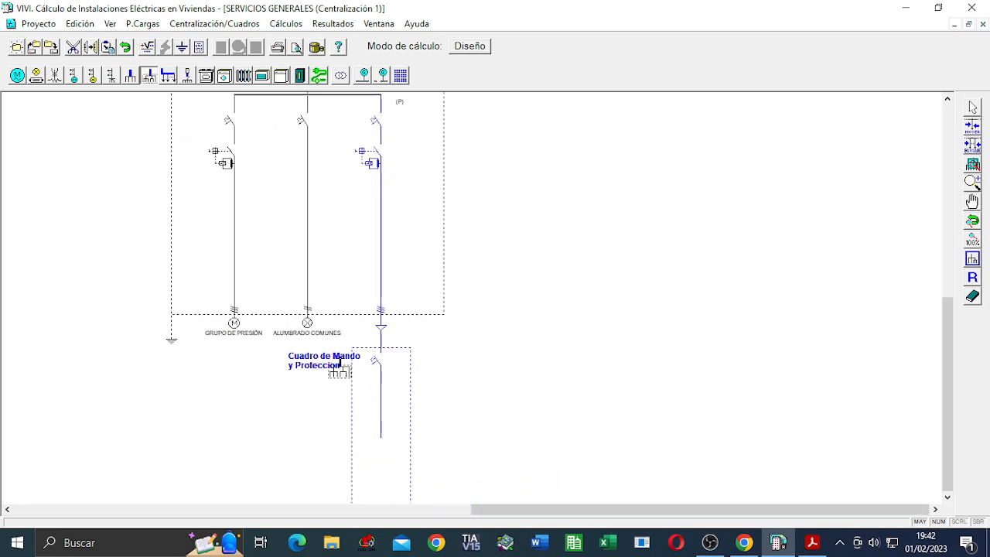
left_click(338, 360)
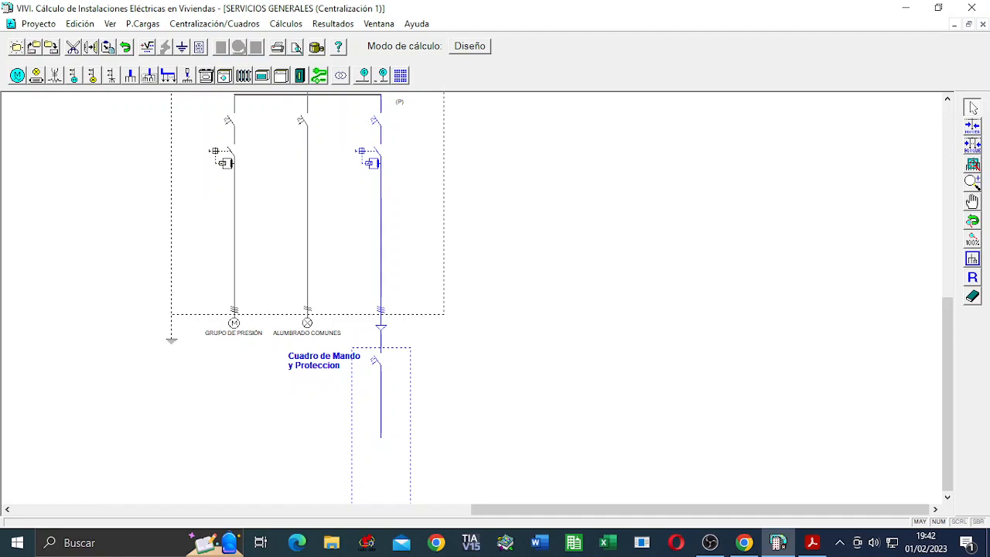
double_click(337, 365)
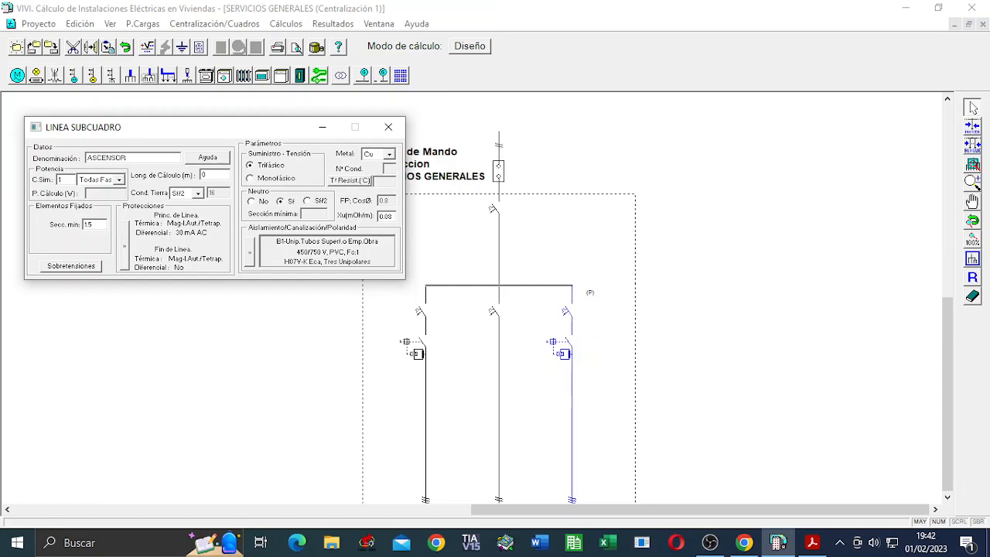
left_click(120, 180)
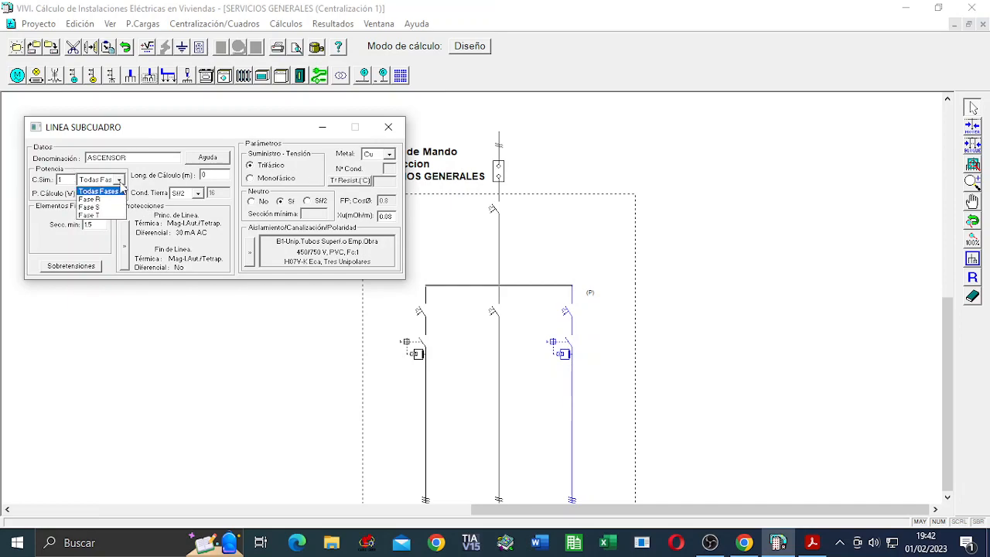
left_click(120, 185)
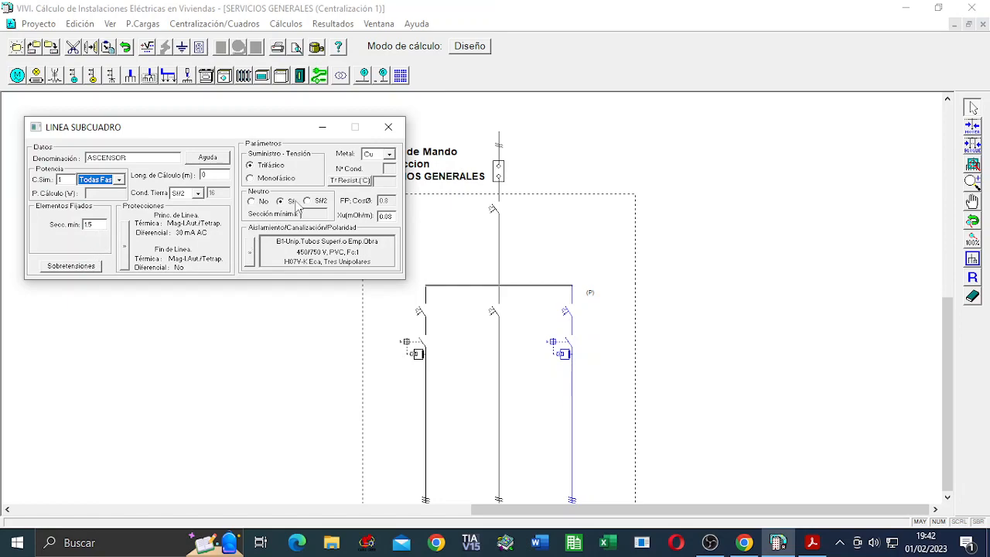
left_click(389, 127)
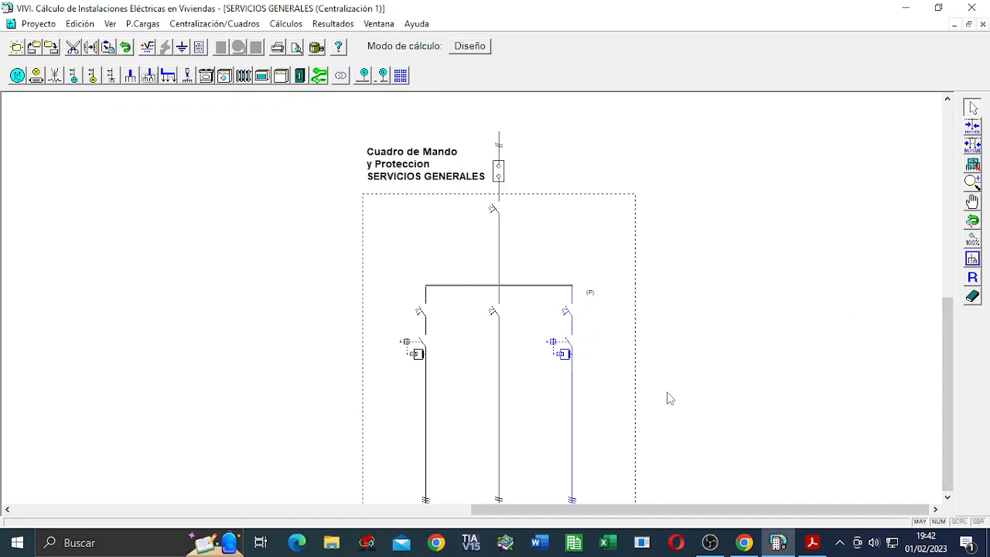
Add a motor line inside the ASCENSOR subpanel
scroll(690, 387, "down", 2)
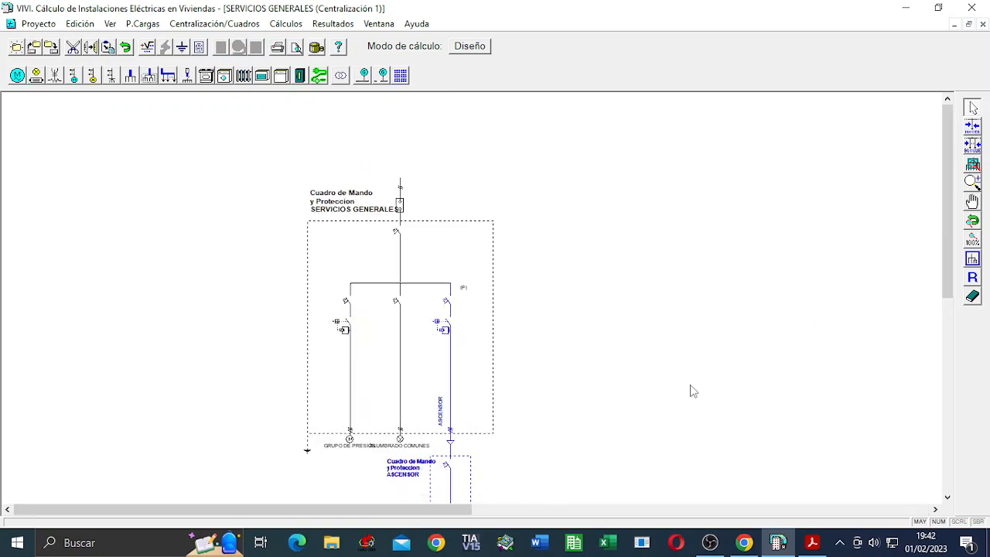
left_click(17, 75)
left_click(433, 491)
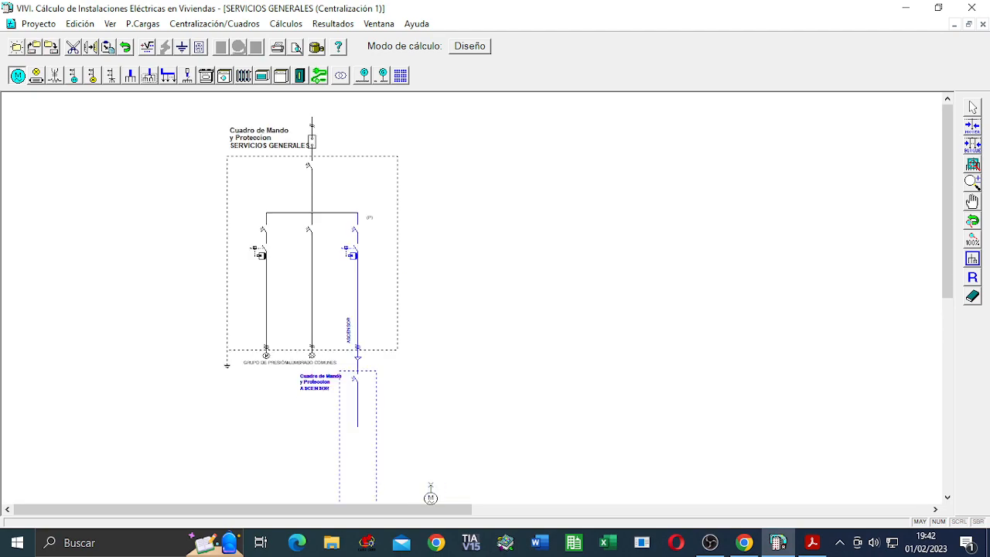
left_click_drag(947, 292, 929, 426)
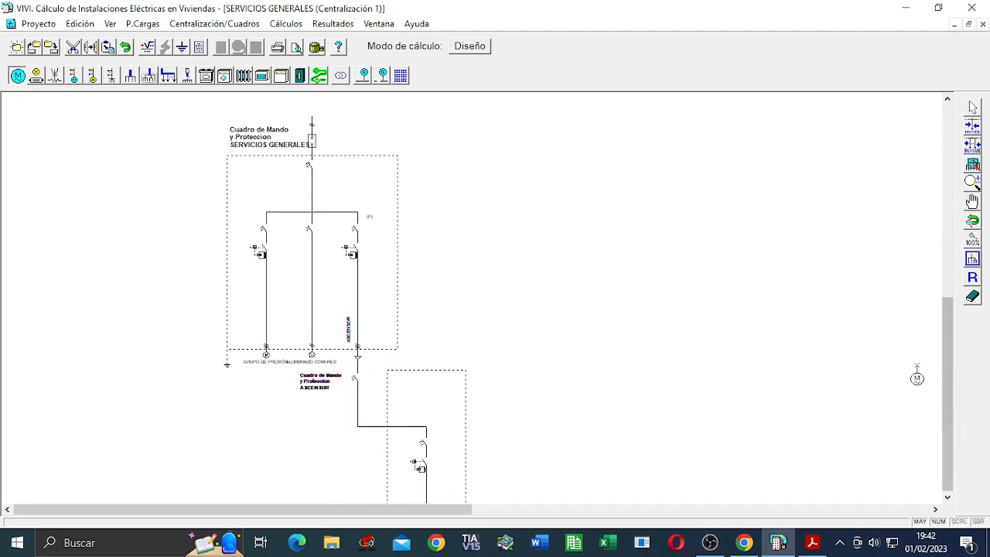
Look up the elevator load in the forecast and set the subpanel's motor line to ASCENSOR, 4.5 kW nominal power and 30 m calculation length
left_click(143, 24)
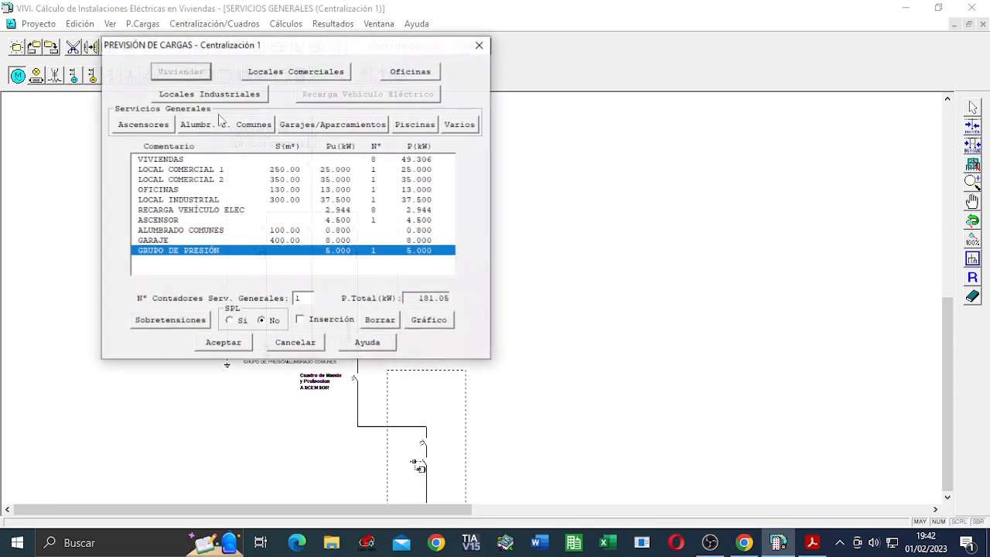
left_click(177, 221)
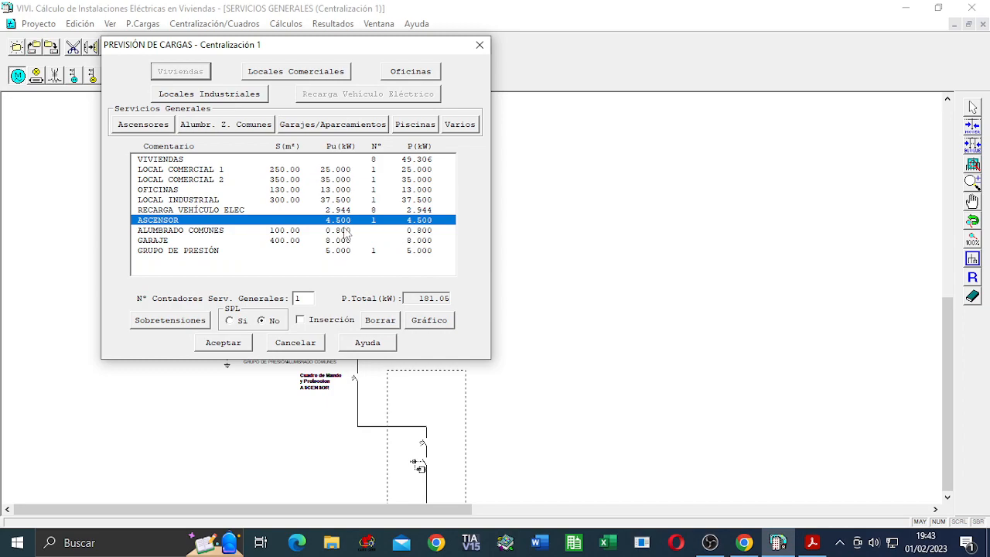
left_click(480, 46)
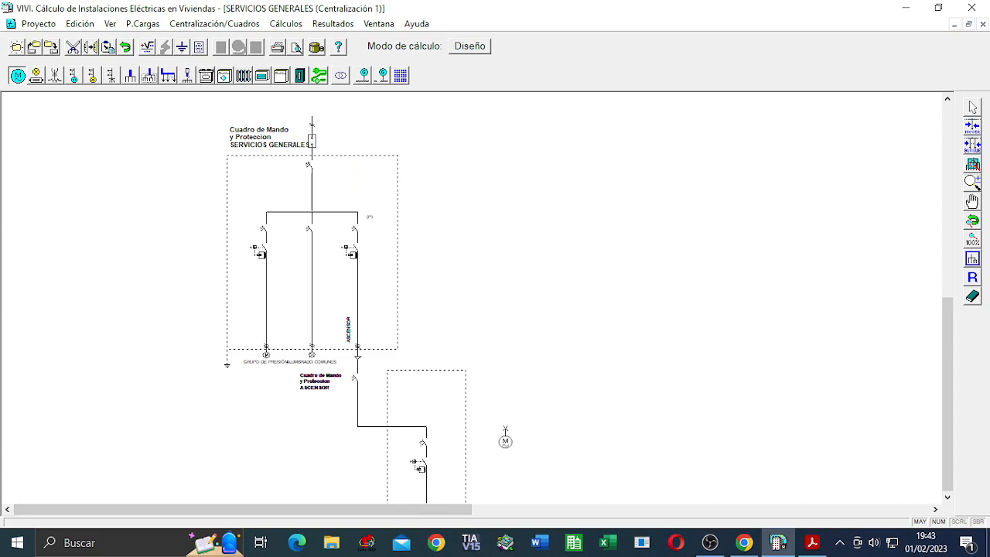
scroll(507, 439, "down", 1)
scroll(507, 440, "down", 1)
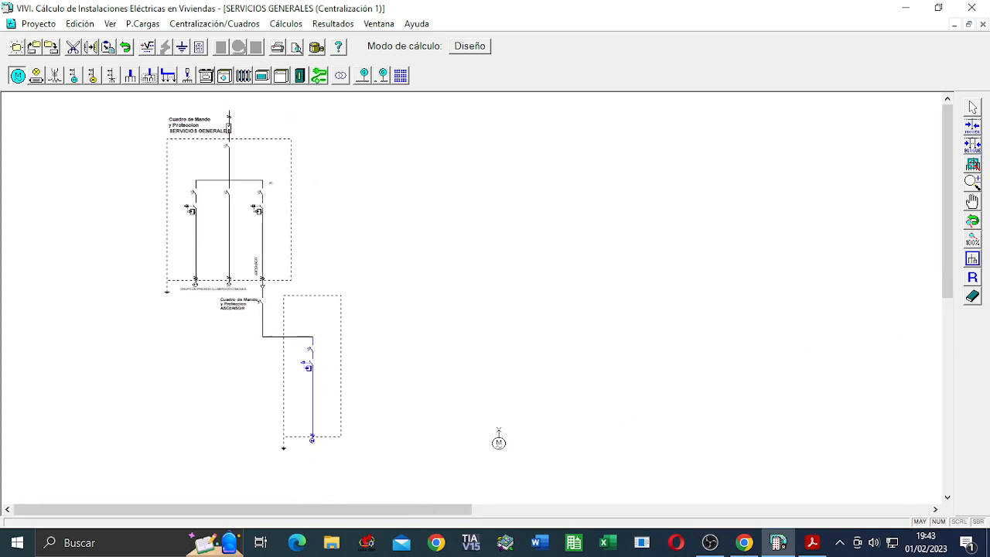
key("Escape")
scroll(333, 434, "up", 1)
scroll(281, 429, "up", 1)
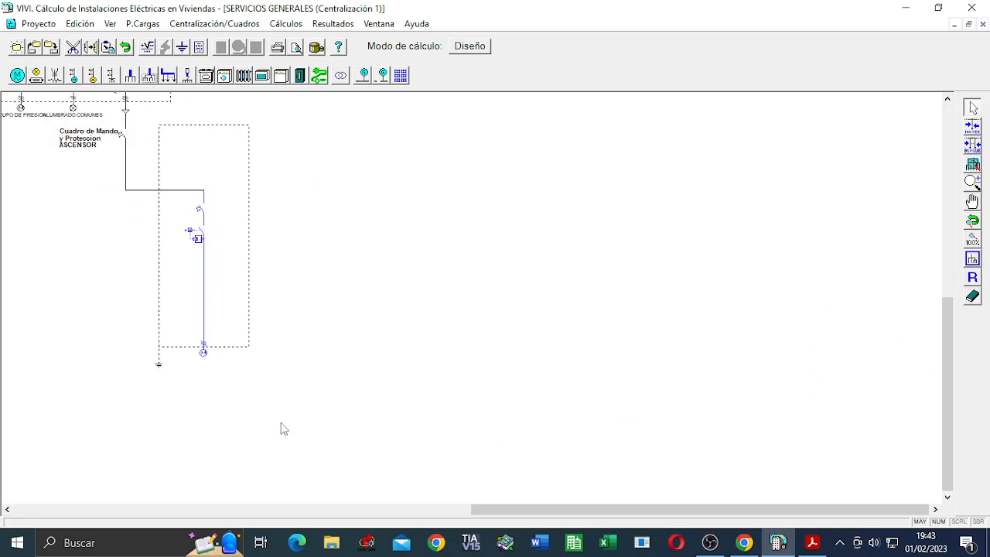
scroll(150, 349, "up", 1)
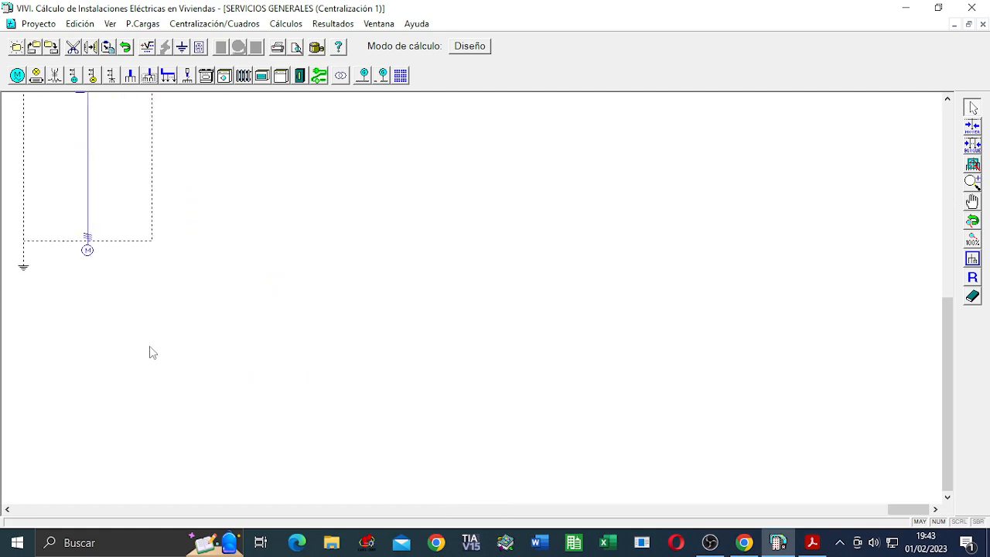
double_click(89, 249)
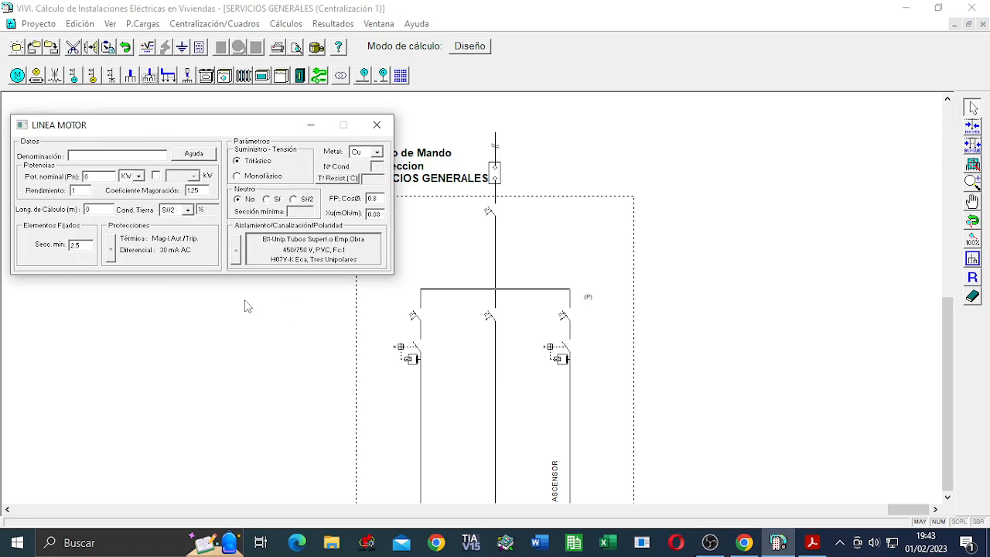
type("A")
left_click(101, 177)
type("4")
left_click(97, 209)
type("30")
left_click(378, 127)
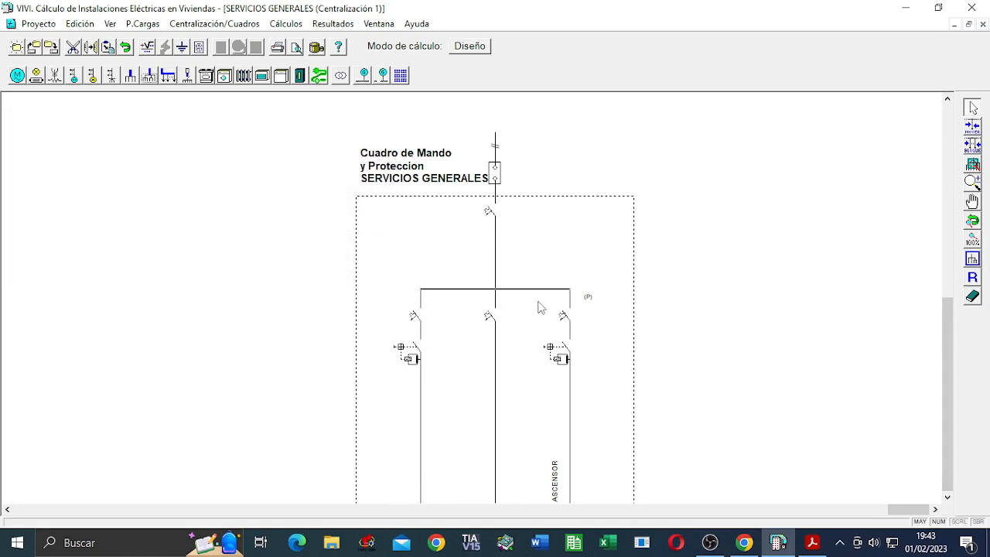
scroll(542, 314, "down", 4)
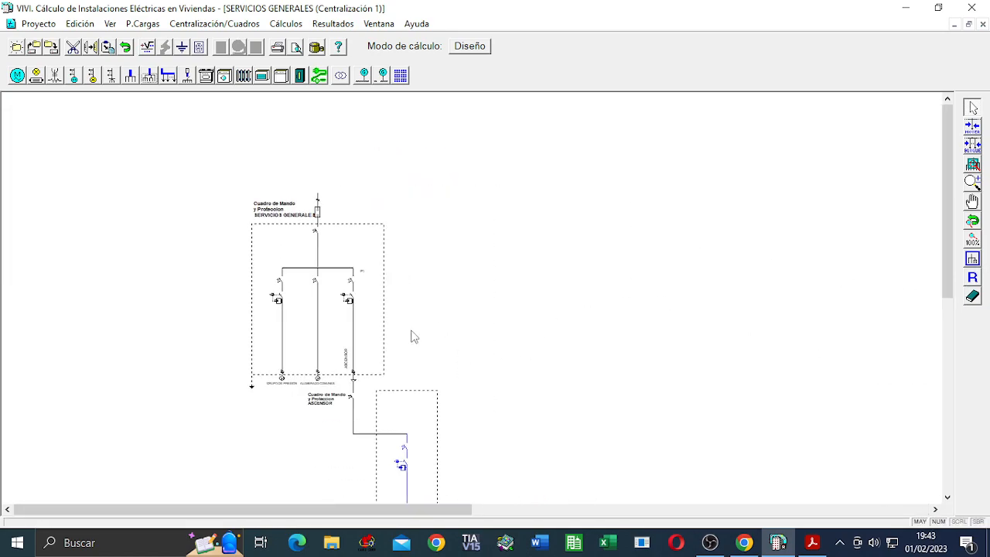
scroll(418, 331, "down", 2)
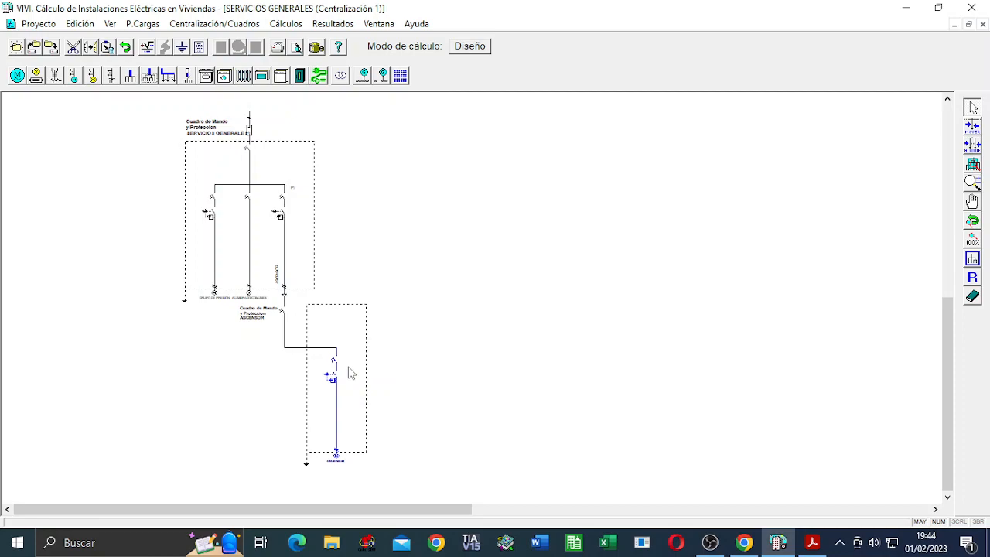
Add a lighting line inside the ASCENSOR subpanel beside its motor line
left_click(36, 75)
left_click(351, 417)
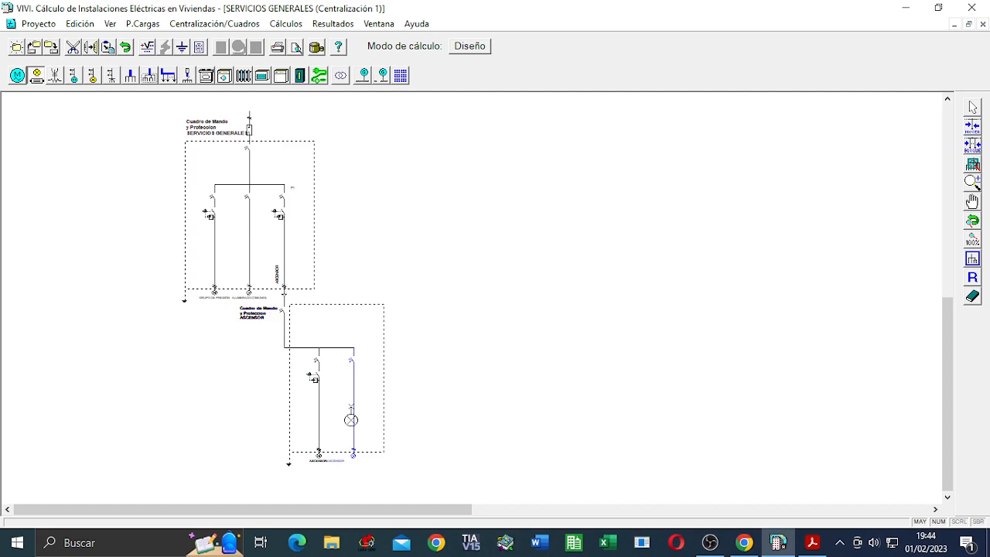
key("Escape")
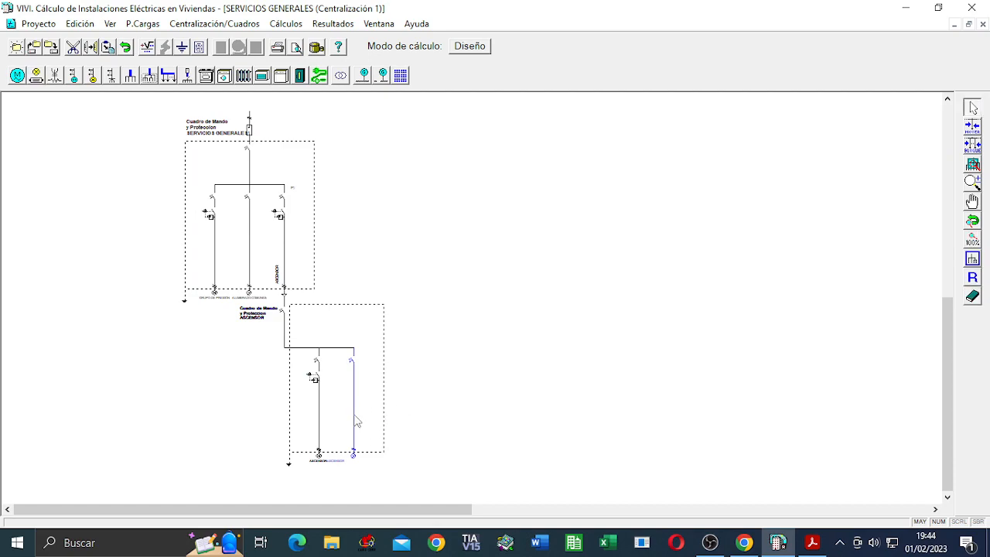
Name the subpanel's new lighting line LUZ ASCENSOR, with a 30 m calculation length, and enter its nominal power
double_click(355, 417)
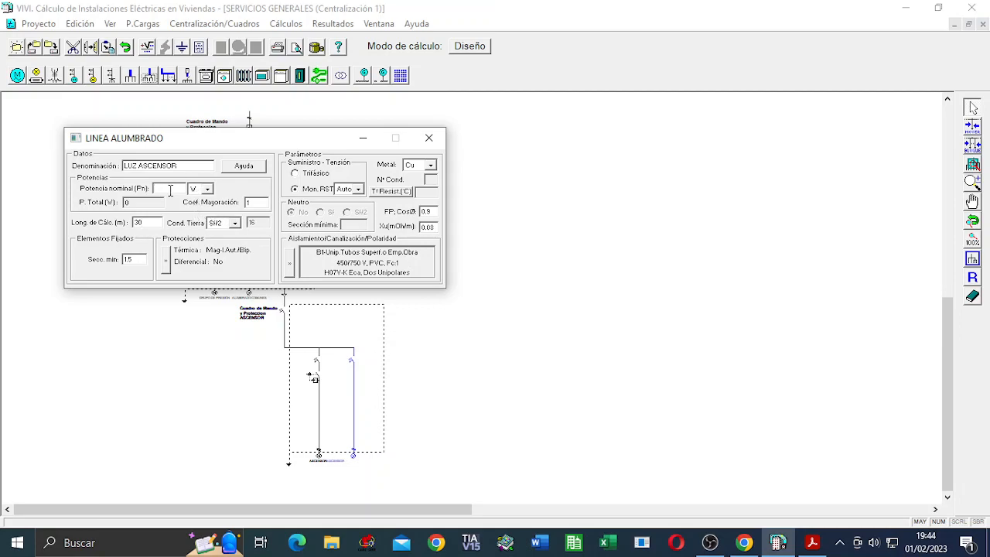
left_click(207, 190)
left_click(204, 200)
left_click(167, 188)
left_click(429, 138)
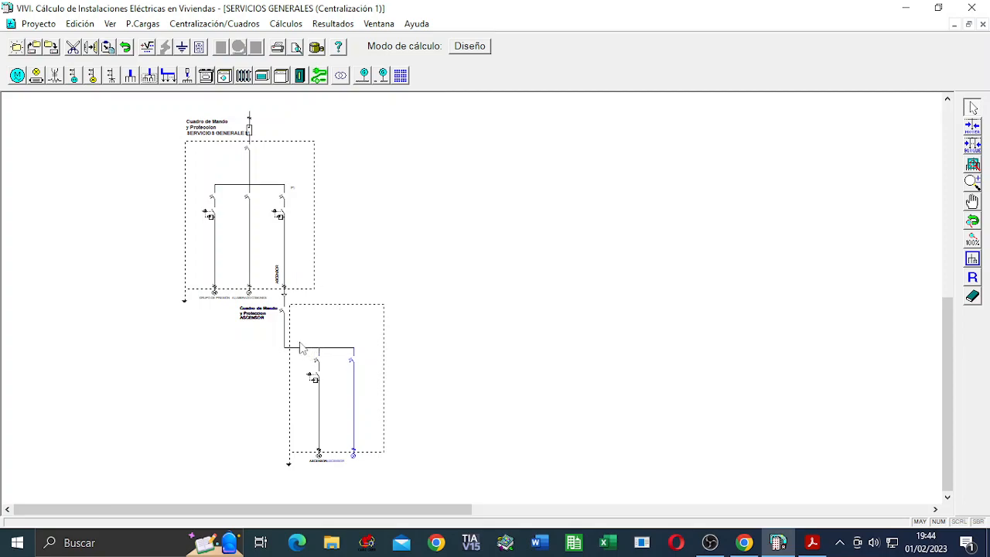
Check the garage load in the load forecast and add two motor lines to the SERVICIOS GENERALES panel
scroll(255, 270, "up", 2)
scroll(232, 170, "up", 2)
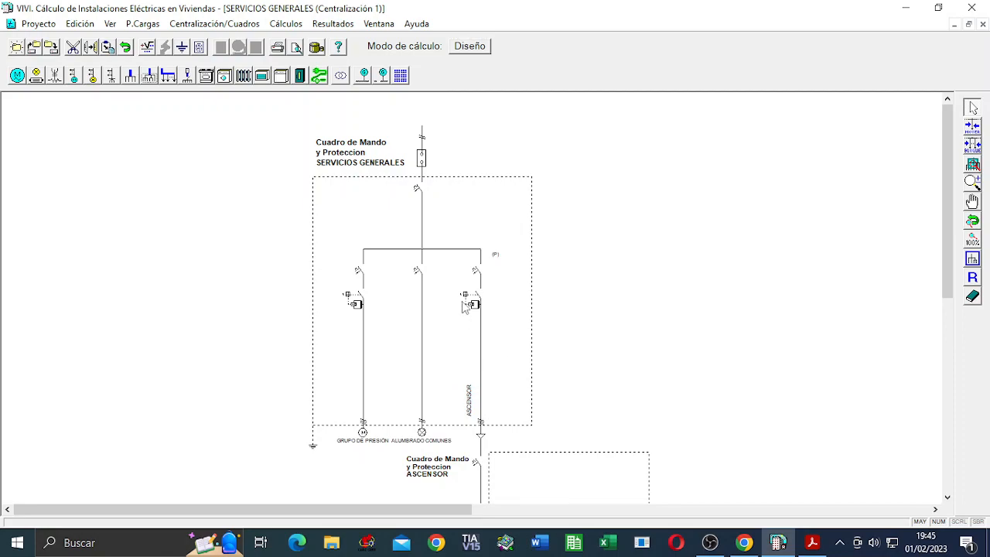
left_click(142, 24)
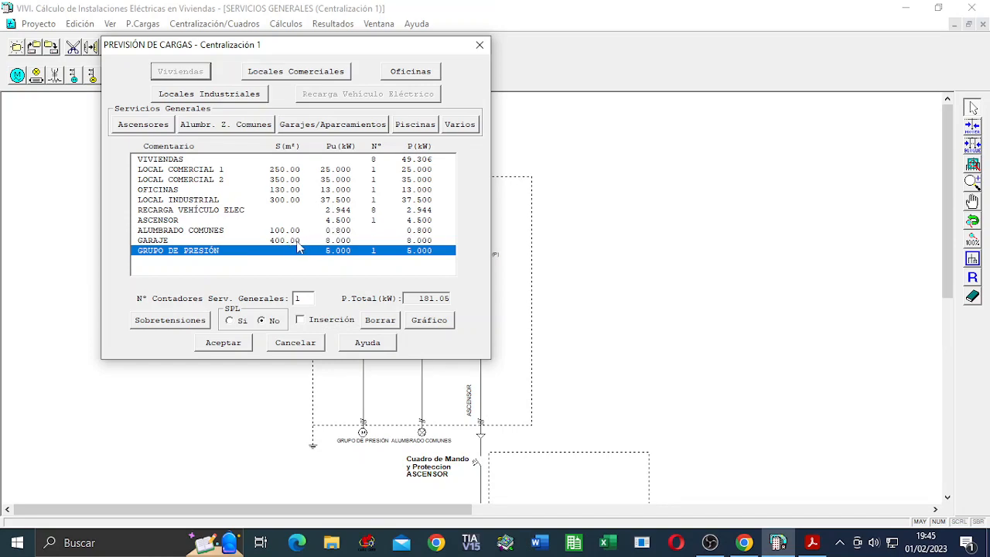
left_click(234, 346)
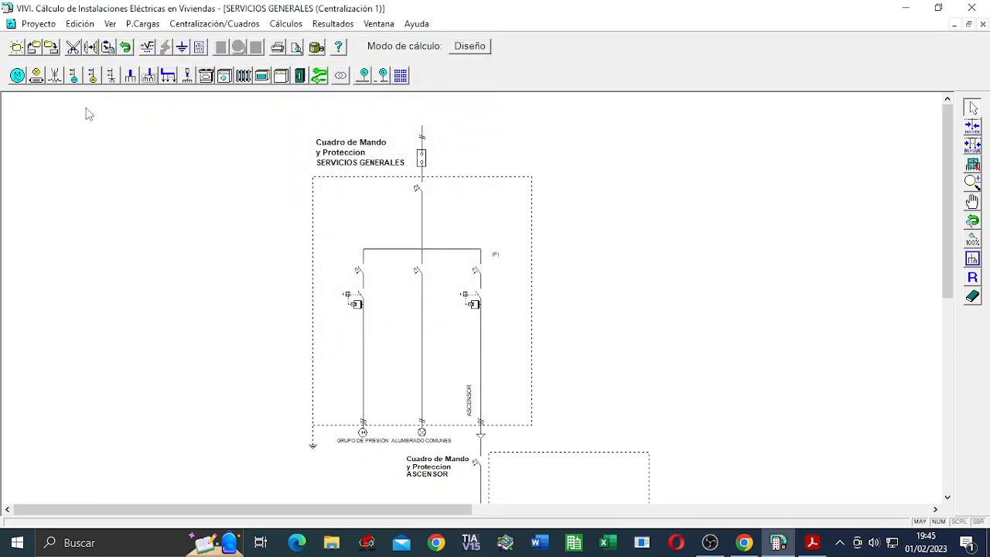
left_click(16, 77)
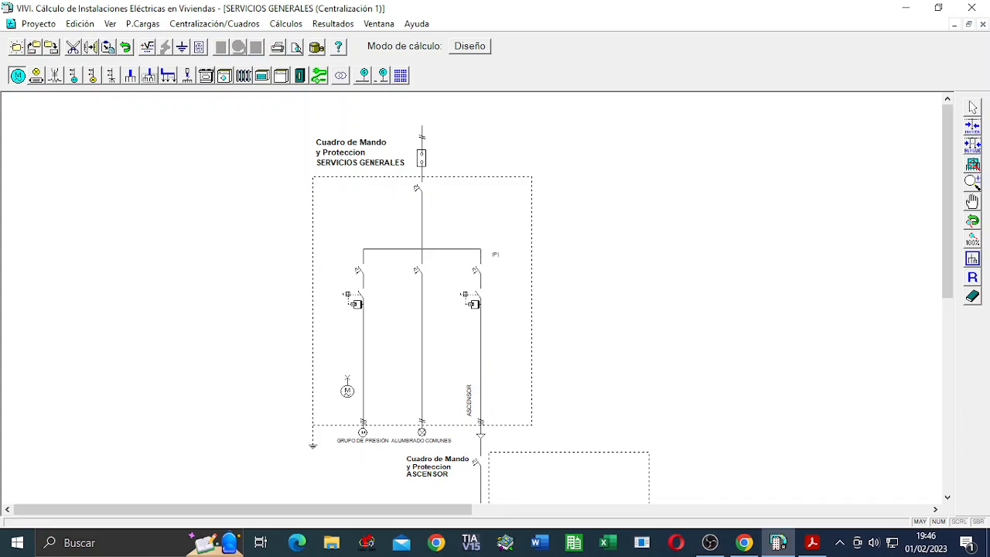
key("Escape")
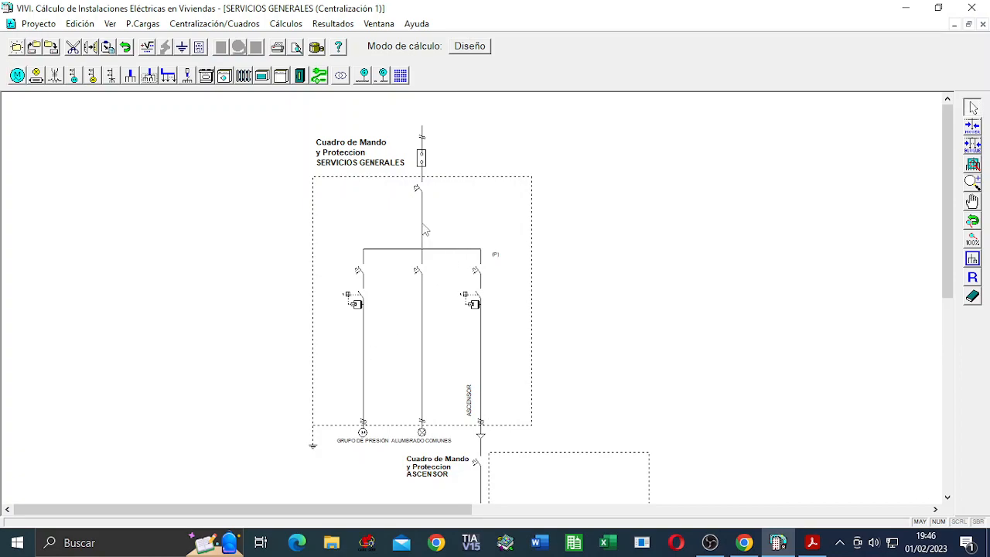
left_click(423, 223)
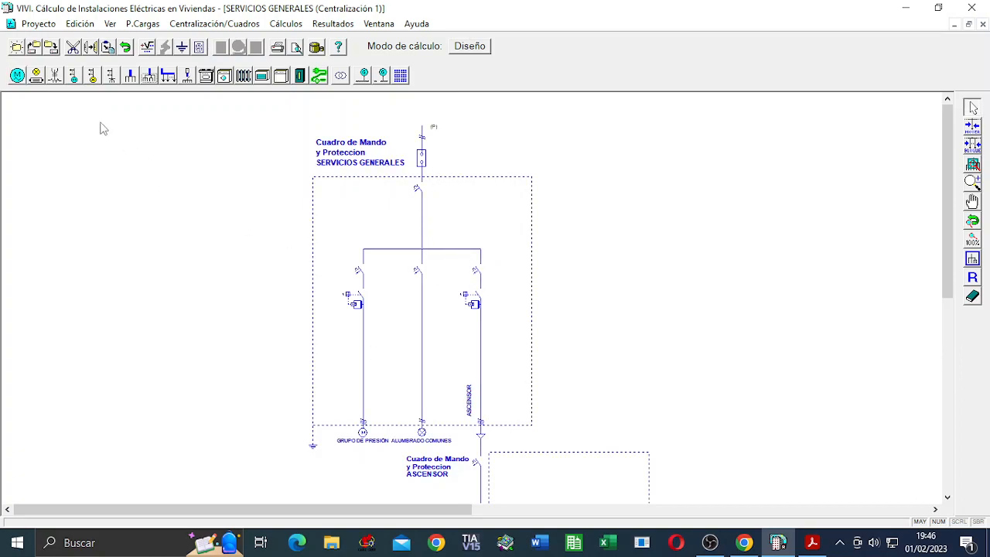
left_click(17, 75)
left_click(499, 400)
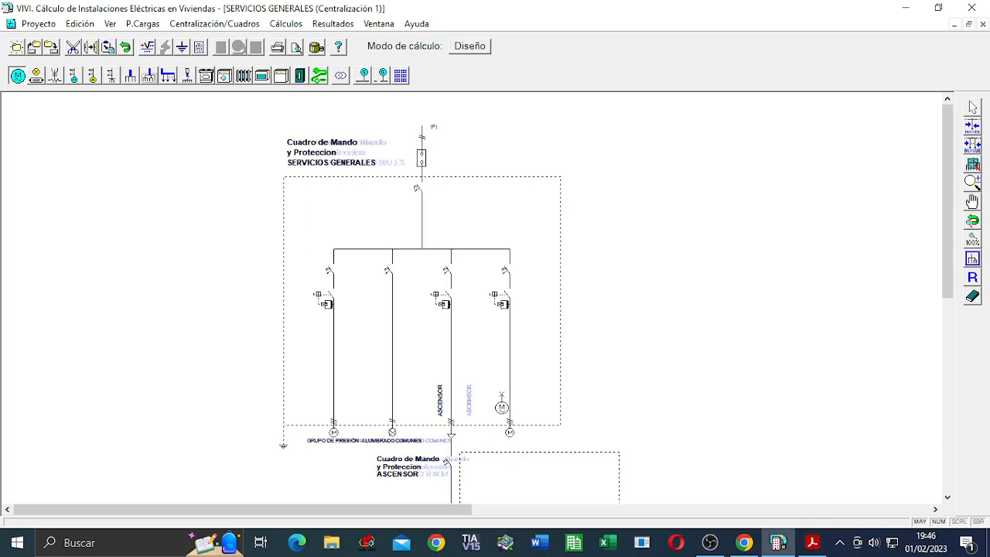
left_click(538, 400)
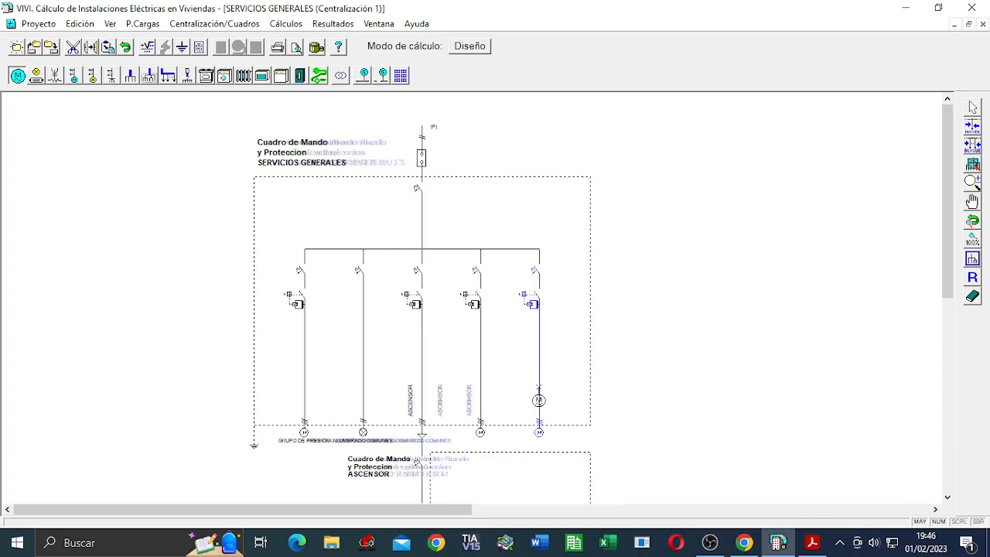
right_click(539, 400)
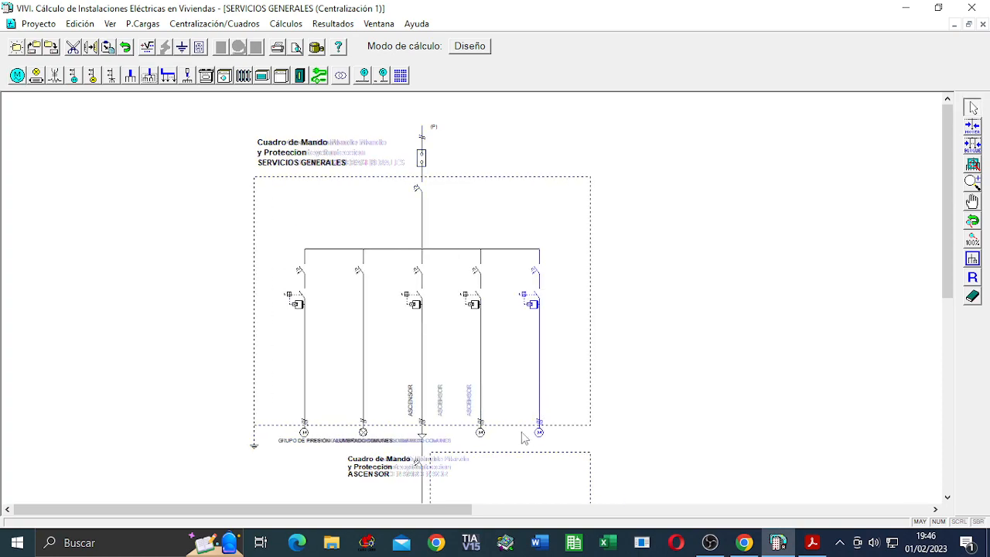
Name the first new motor line EXTRACTOR GARAJE 1 and set its nominal power to 4 kW
double_click(481, 435)
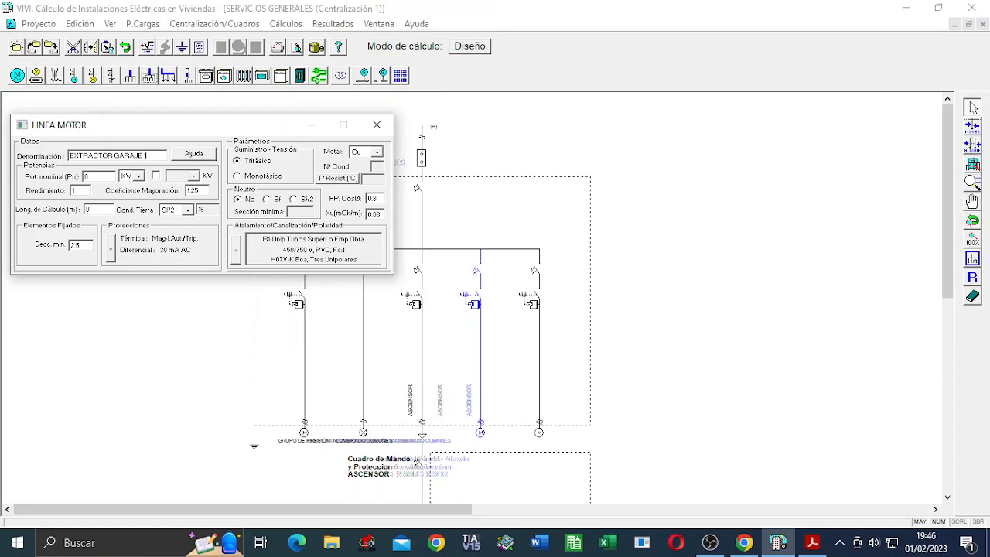
type("4")
left_click(105, 207)
key("Return")
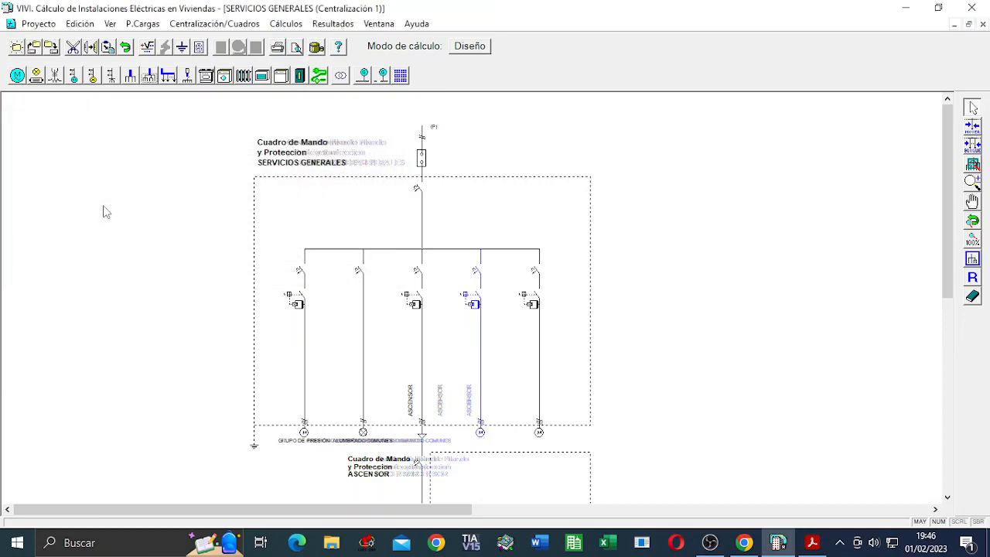
Name the second new motor line EXTRACTOR GARAJE 2 and set its nominal power to 4 kW
double_click(542, 438)
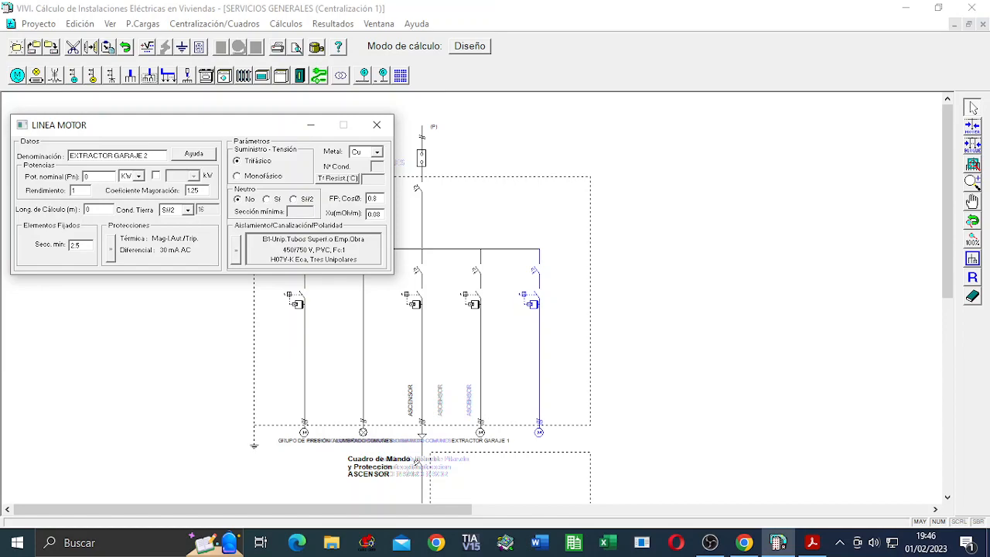
left_click(96, 175)
type("4")
key("Return")
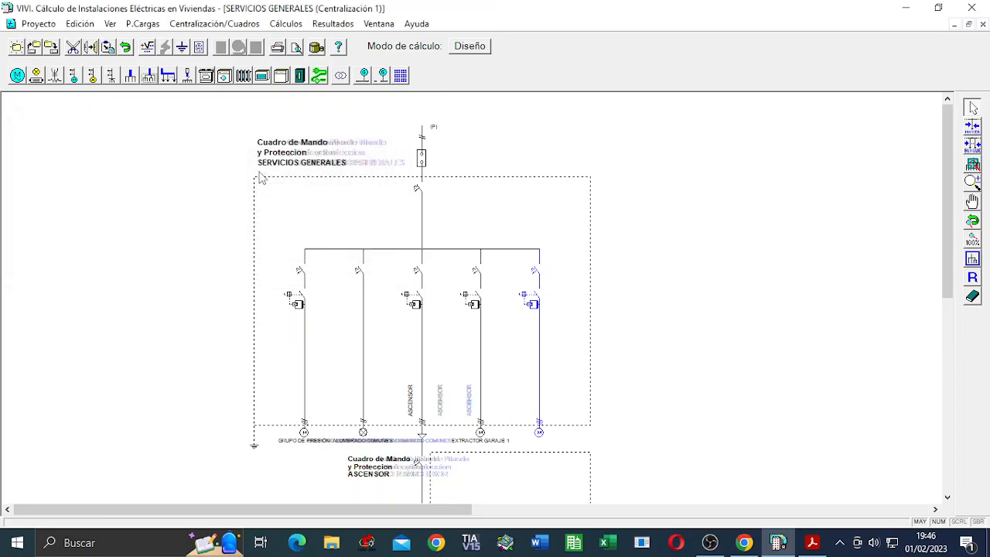
Review the load forecast of Centralización 1 for loads still missing from the panels, such as electric vehicle charging
left_click(423, 372)
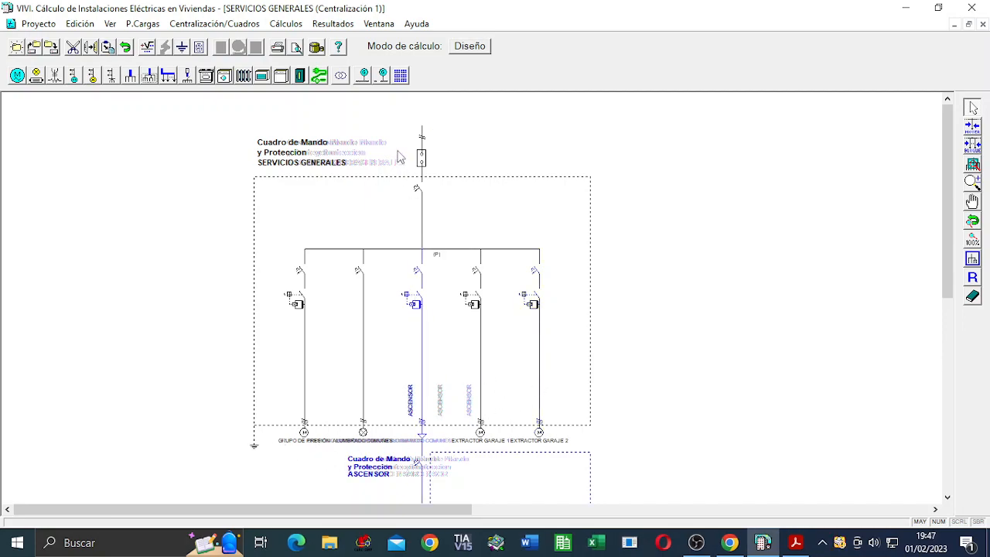
left_click(145, 24)
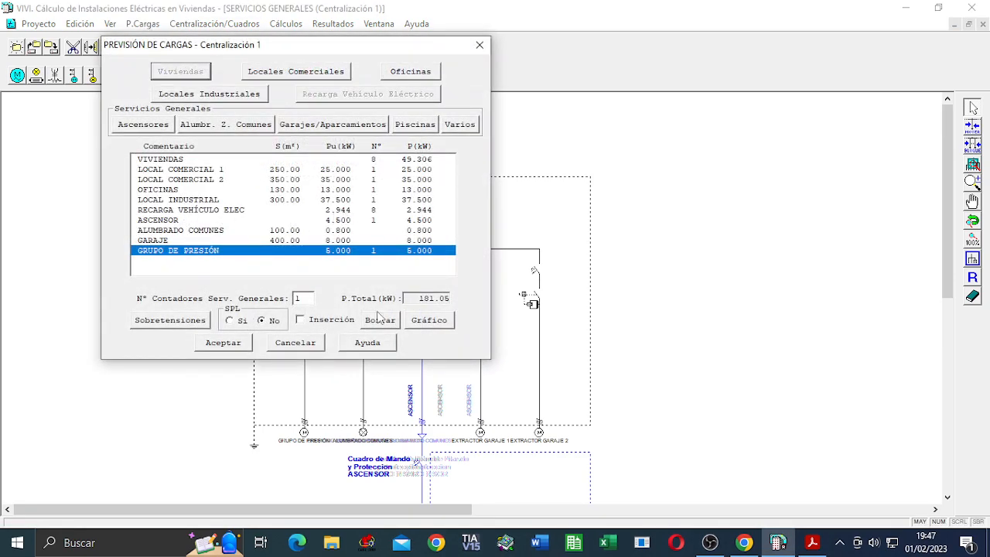
left_click(243, 348)
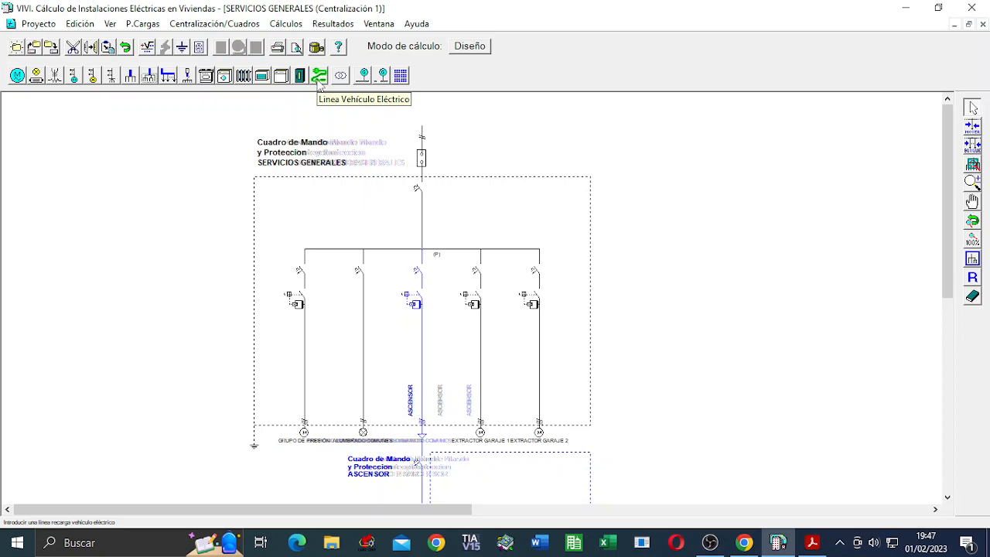
left_click(319, 77)
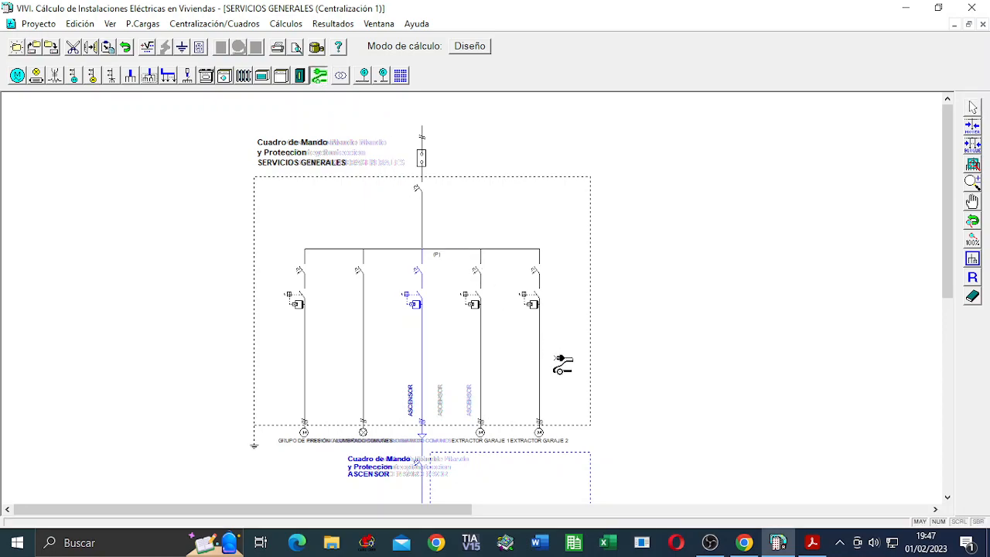
key("Escape")
left_click(422, 216)
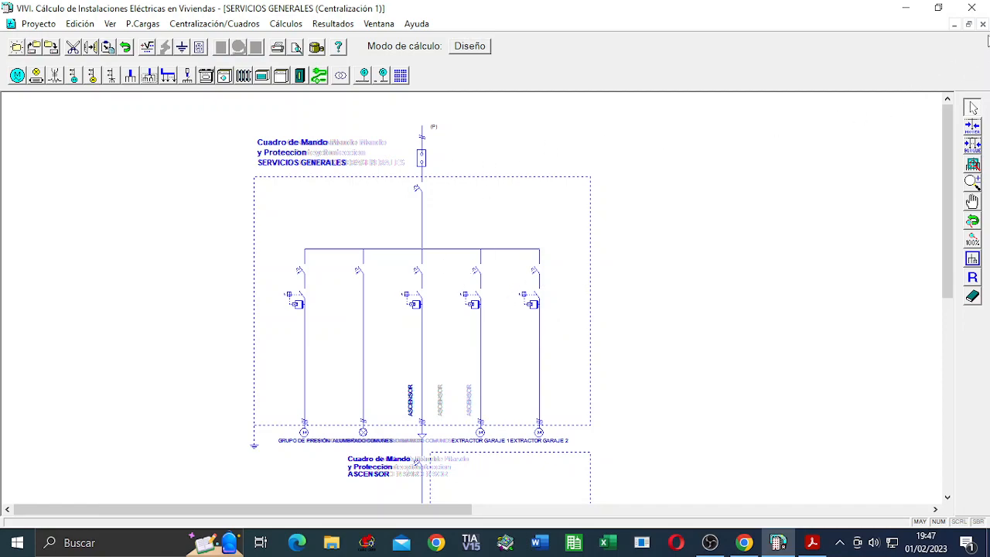
Close the SERVICIOS GENERALES panel and open the VIVIENDAS panel of Centralización 1 at full window size
left_click(982, 24)
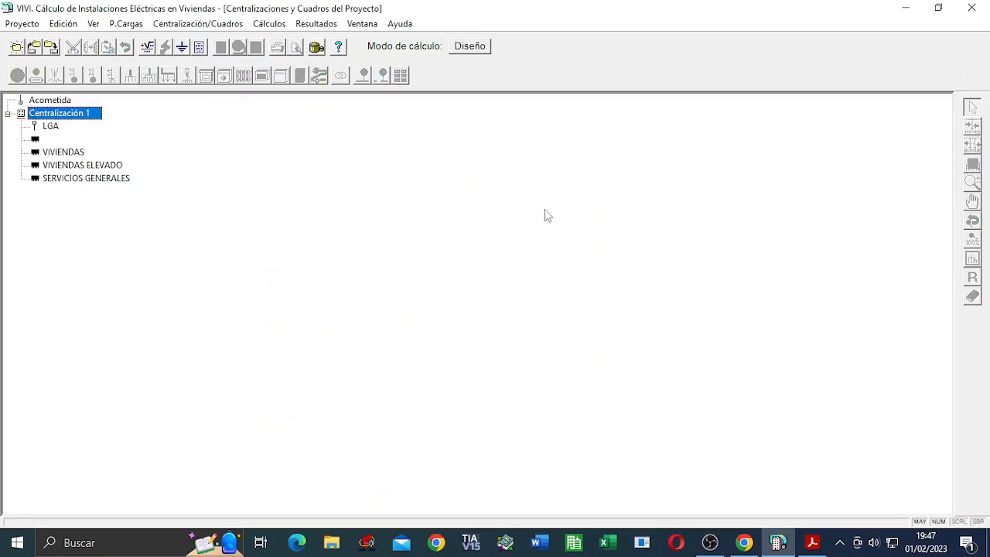
left_click(64, 153)
double_click(64, 152)
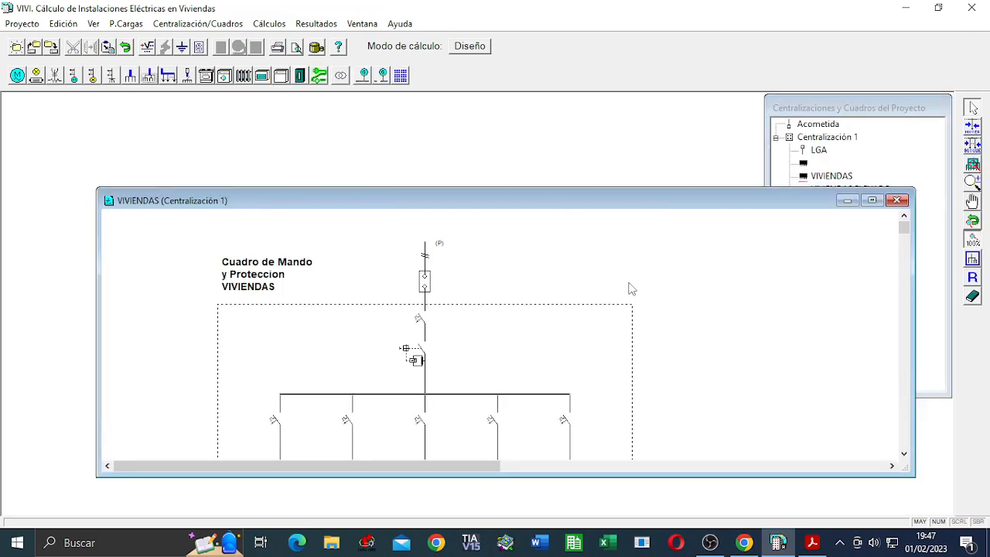
left_click(872, 201)
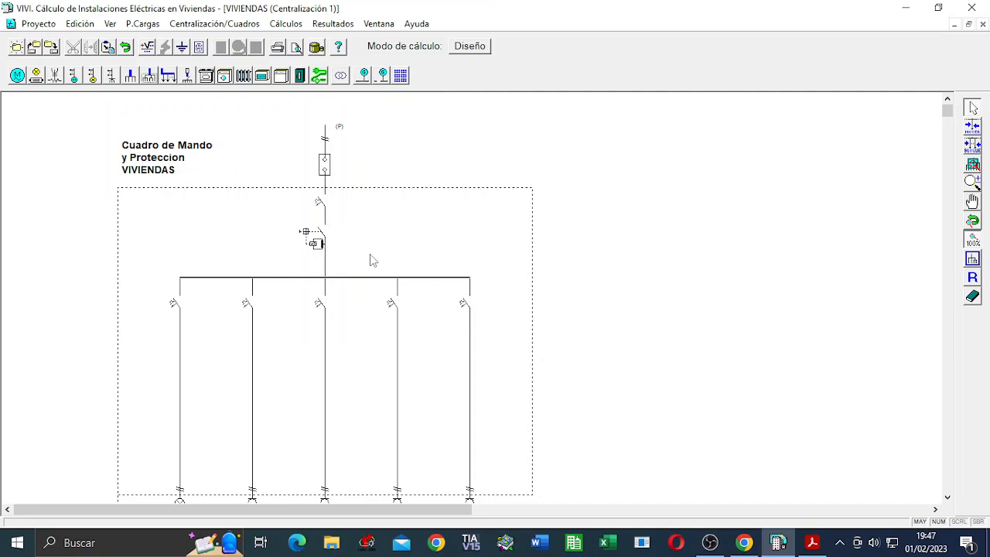
Add an electric vehicle charging line to the VIVIENDAS panel after its last existing circuit
left_click(319, 77)
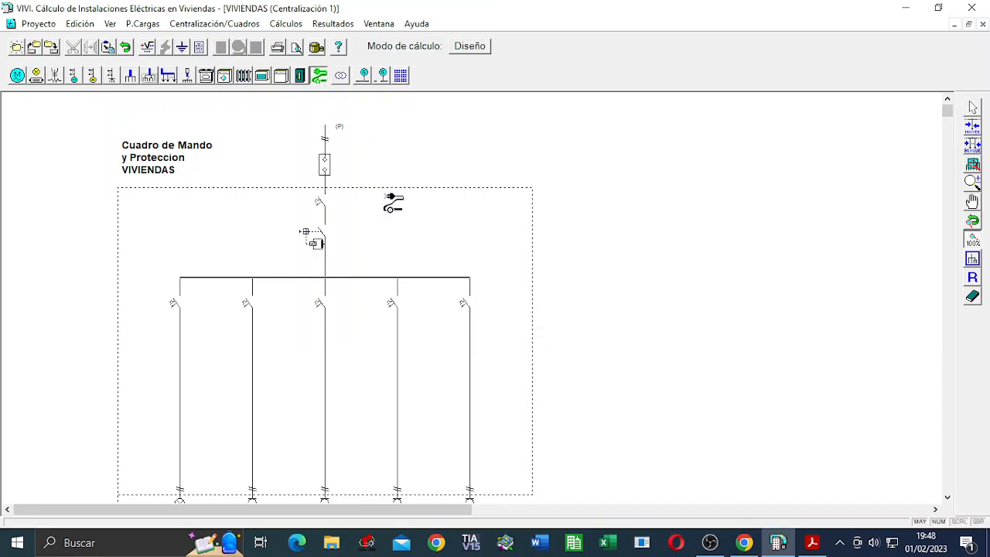
key("Escape")
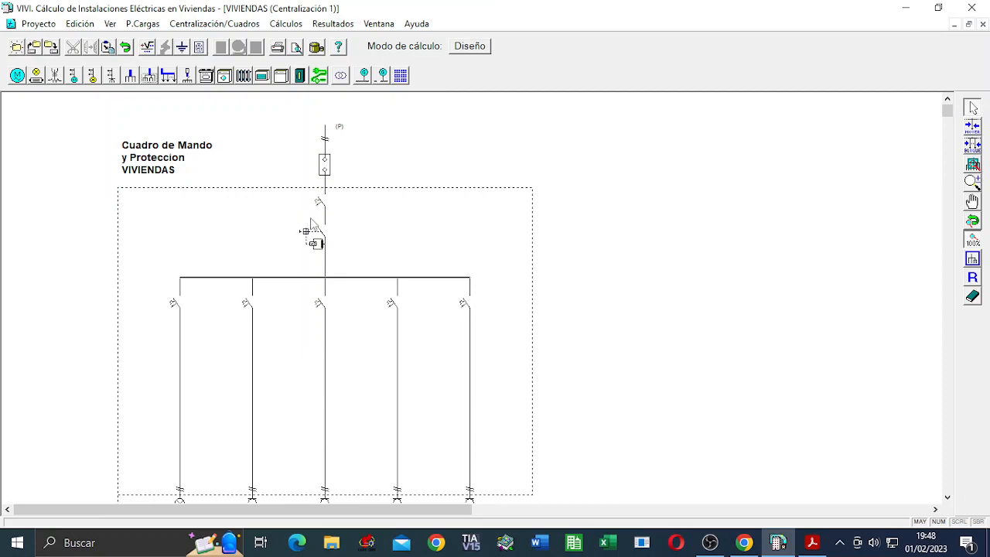
left_click(325, 219)
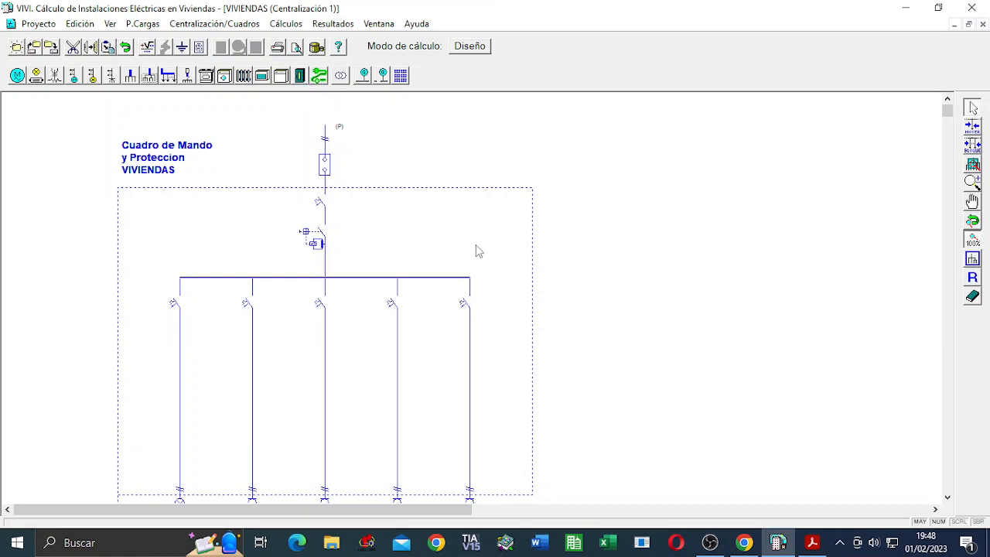
left_click(319, 75)
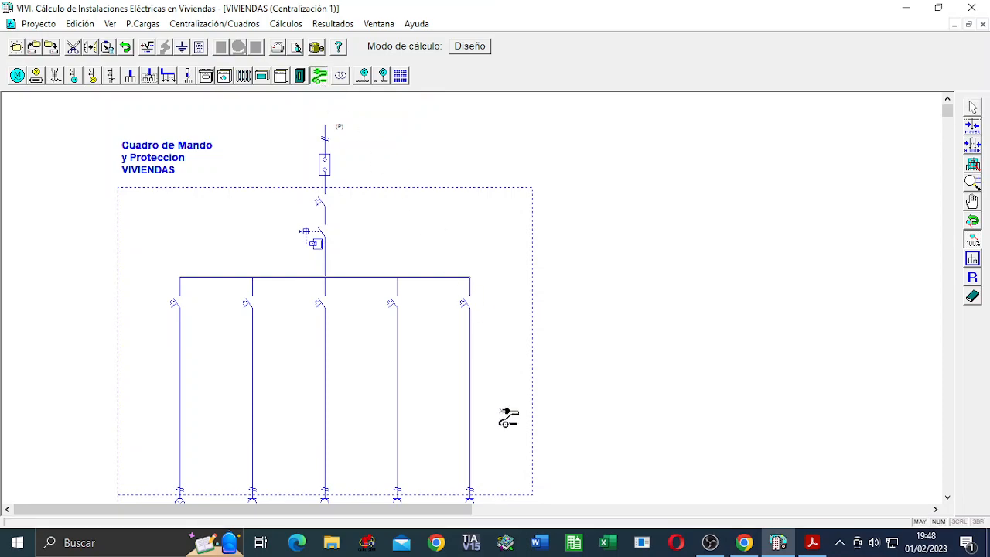
left_click(504, 418)
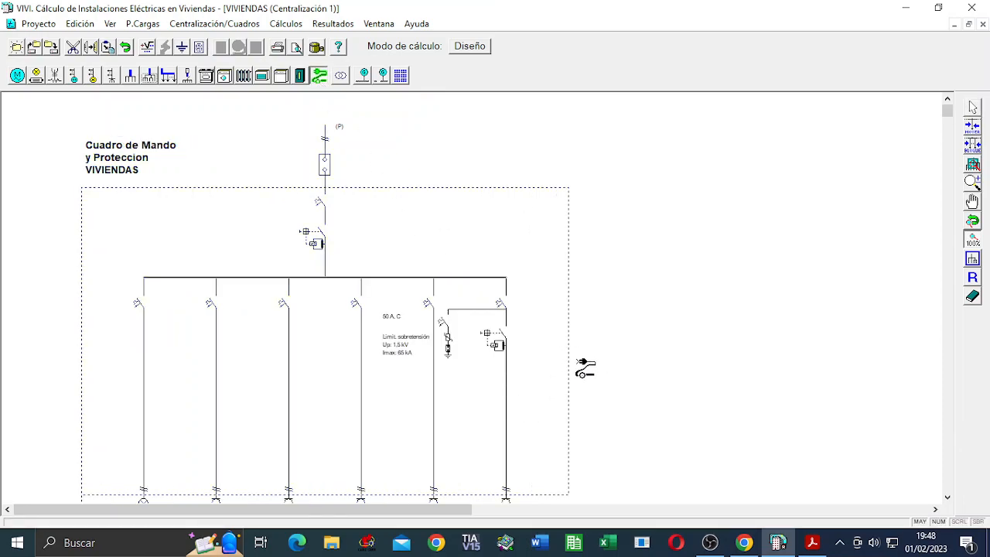
key("Escape")
Examine the C13 Rec. vehículos line in the VIVIENDAS panel, checking its power, length and protection properties without changing them
scroll(590, 386, "down", 1)
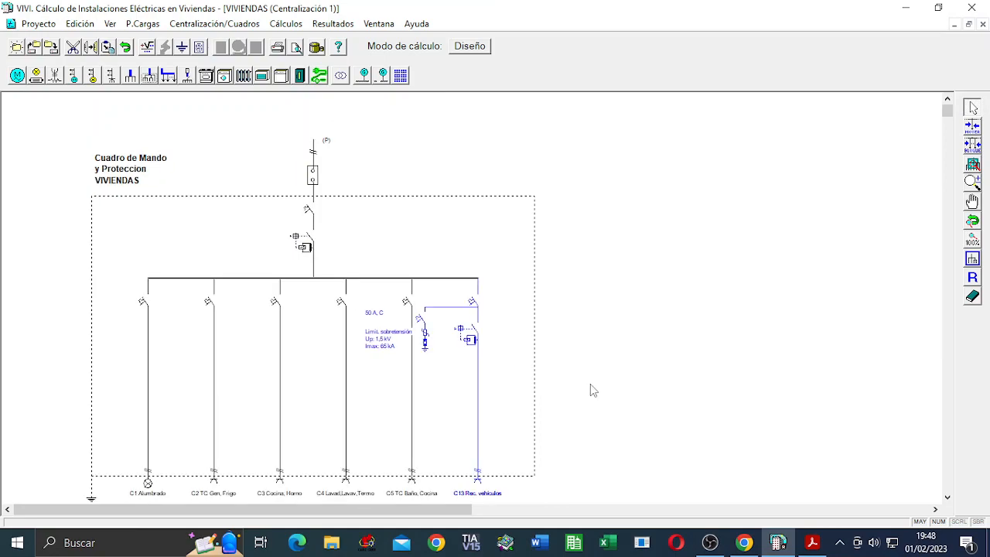
middle_click_drag(539, 422, 530, 312)
scroll(492, 325, "up", 3)
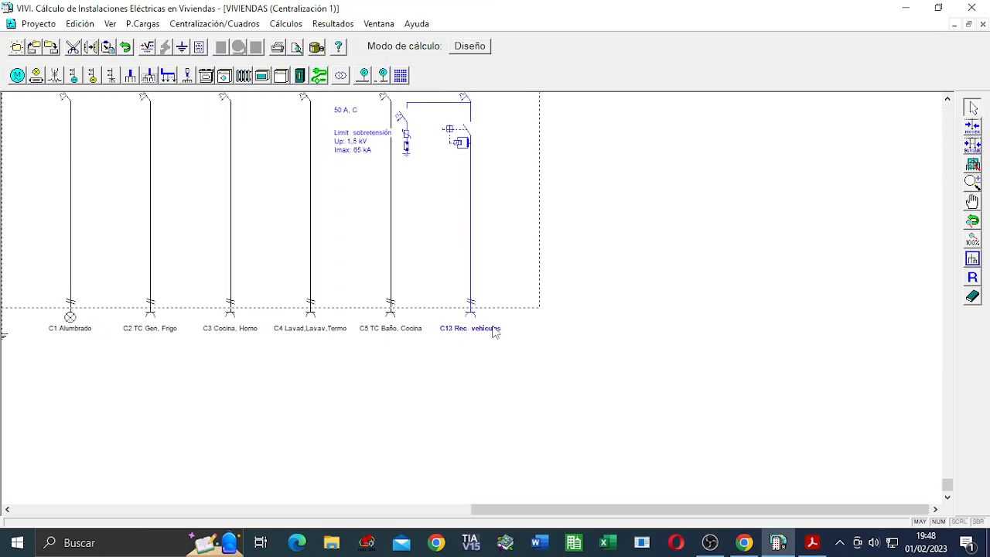
scroll(467, 203, "up", 1)
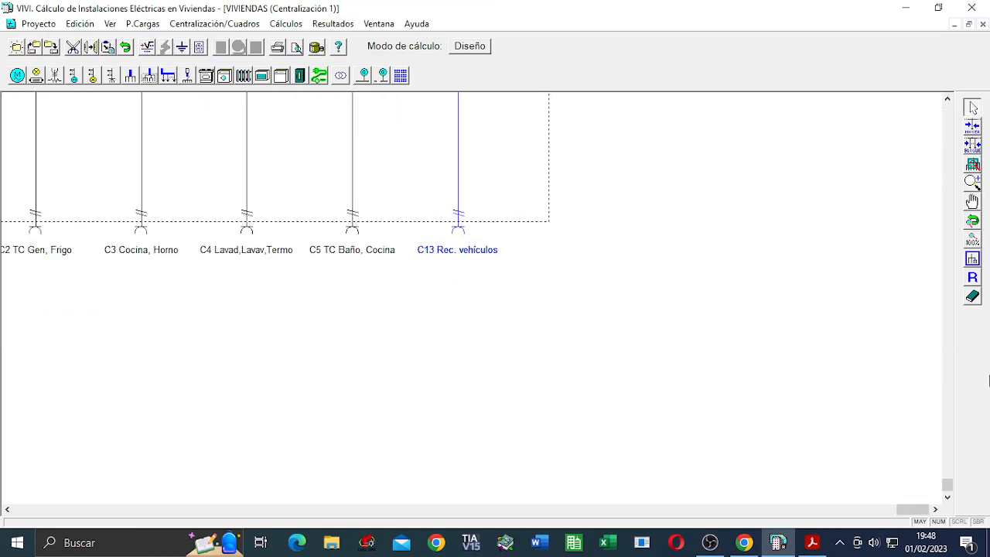
left_click_drag(945, 492, 945, 325)
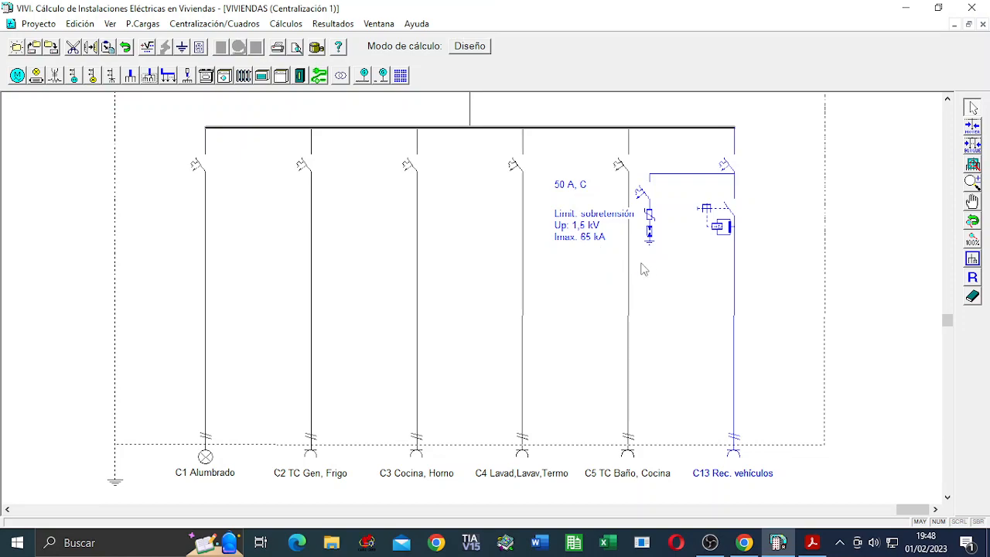
double_click(737, 358)
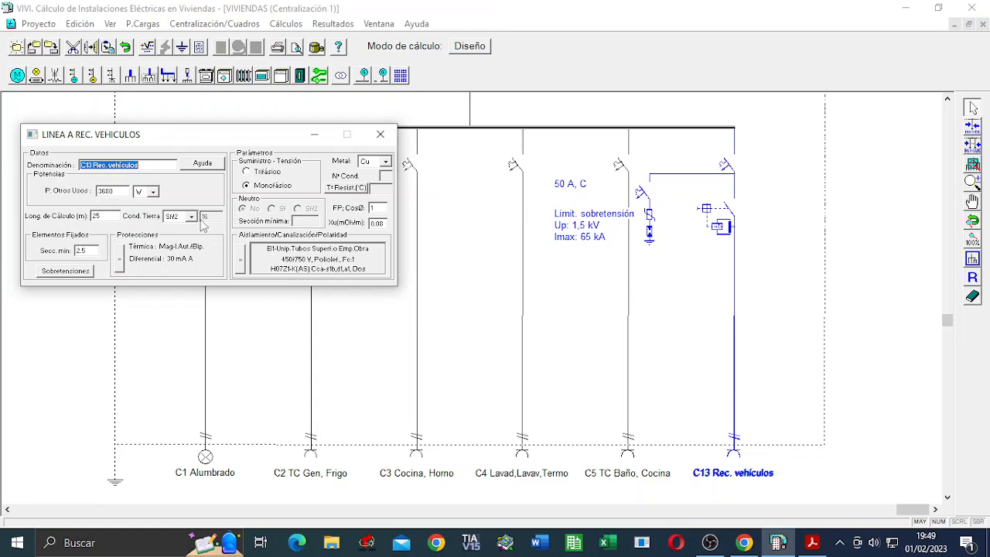
key("Escape")
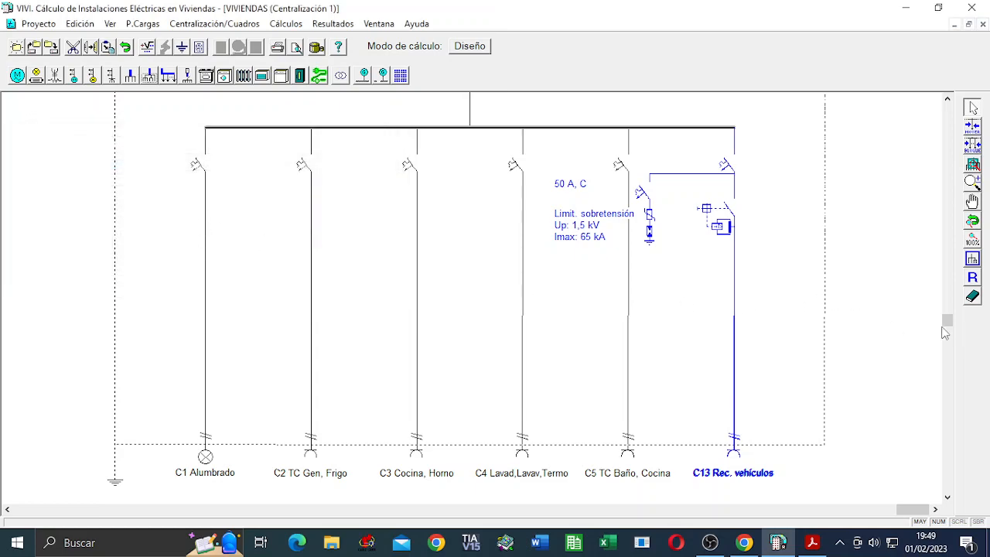
left_click_drag(946, 331, 946, 97)
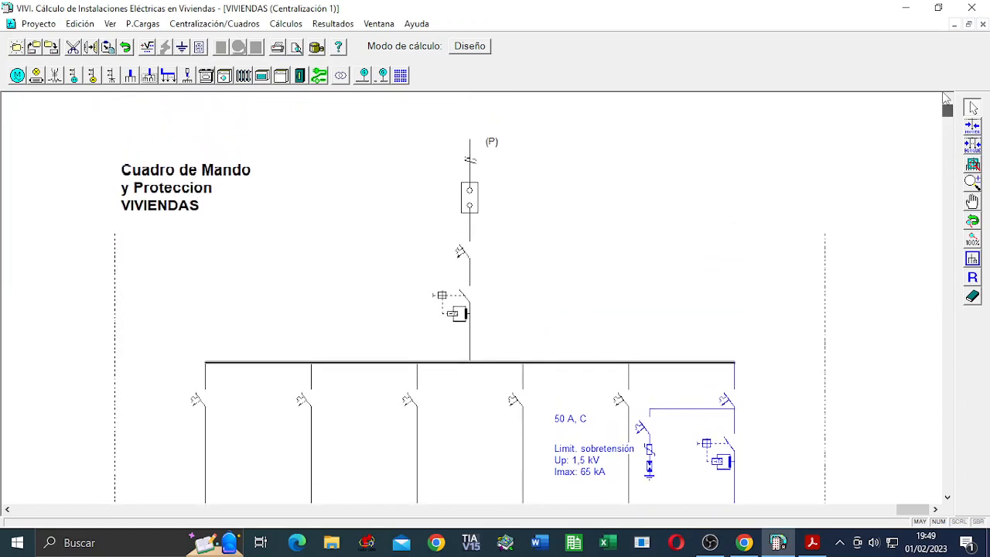
Close the VIVIENDAS panel and open the VIVIENDAS ELEVADO panel of Centralización 1 at full window size
left_click(982, 24)
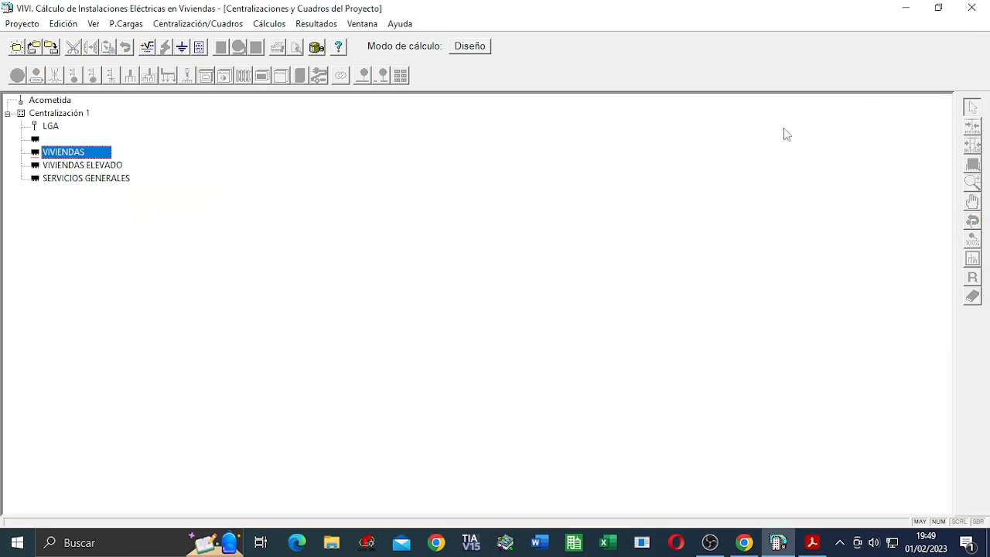
double_click(64, 167)
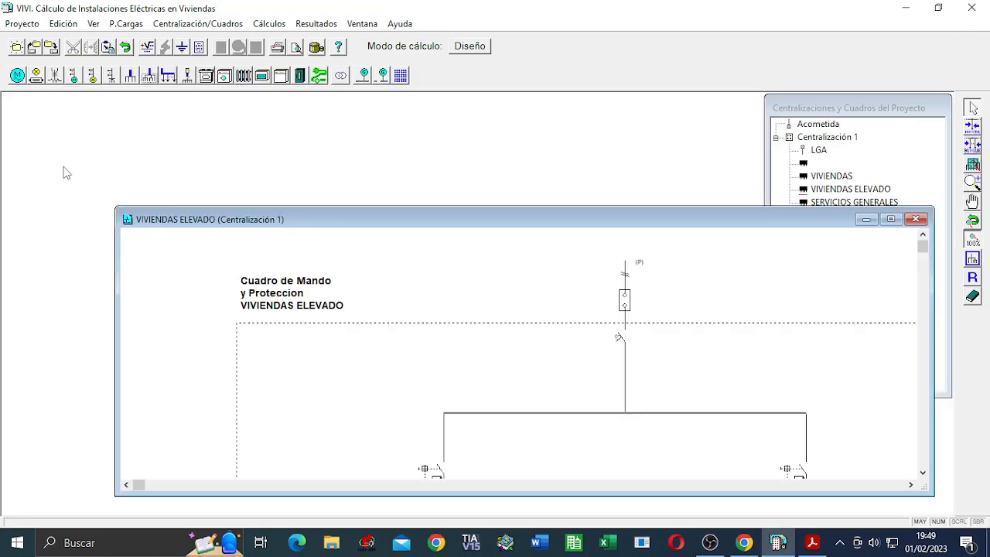
left_click(891, 220)
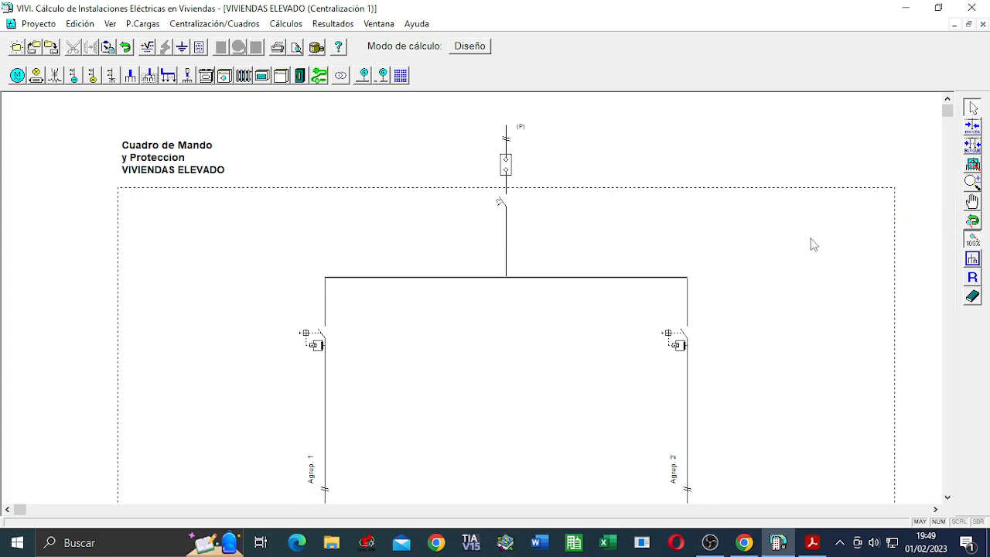
Add an electric vehicle charging line to the VIVIENDAS ELEVADO panel after Agrup. 2, and close the panel
left_click(510, 250)
left_click(320, 75)
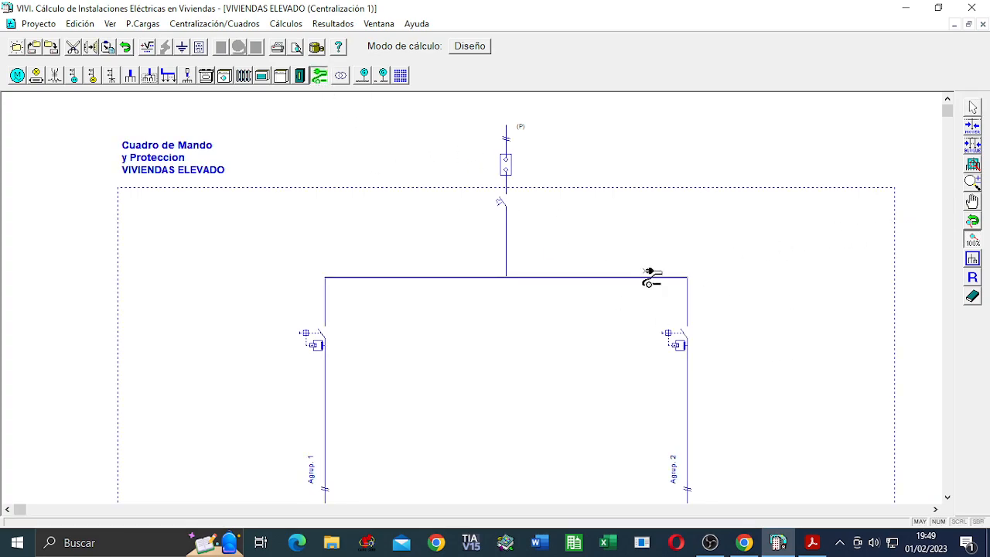
left_click(800, 436)
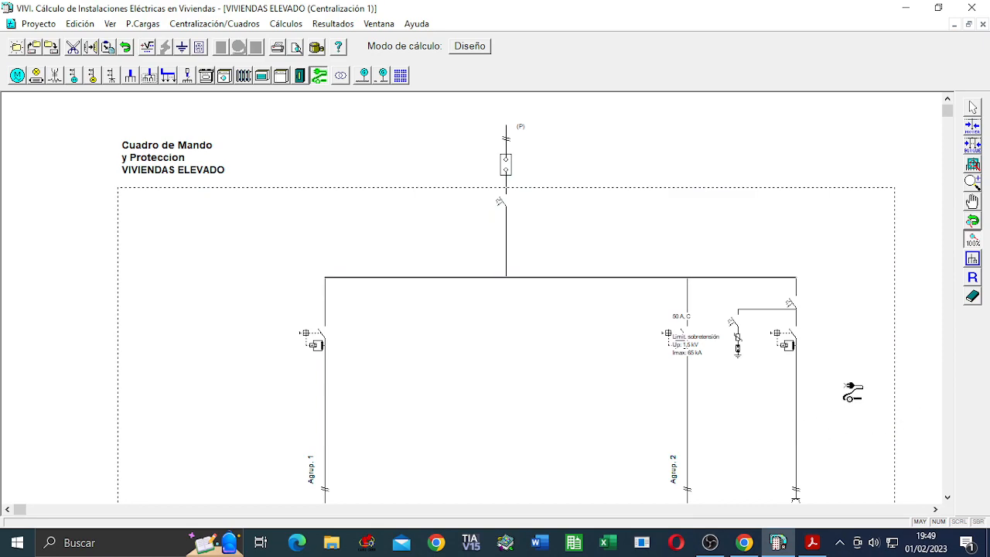
left_click(972, 108)
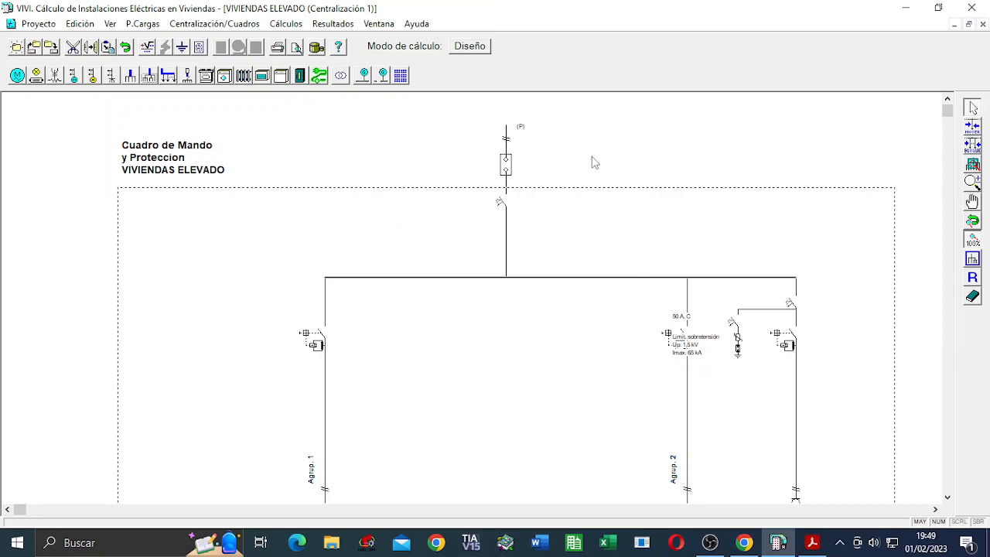
left_click(984, 25)
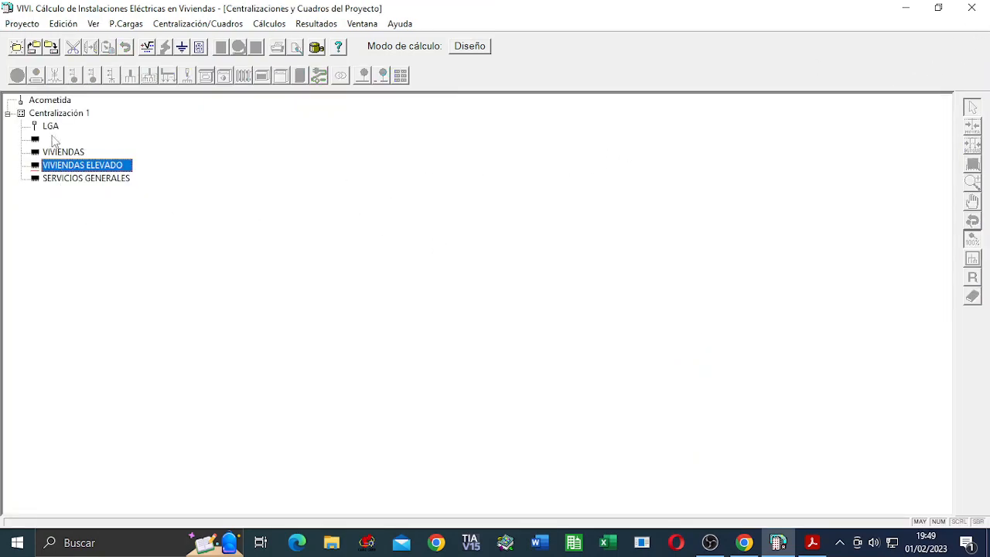
Go through the panels listed under Centralización 1 in the project tree to check that the structure is complete
left_click(7, 114)
left_click(7, 114)
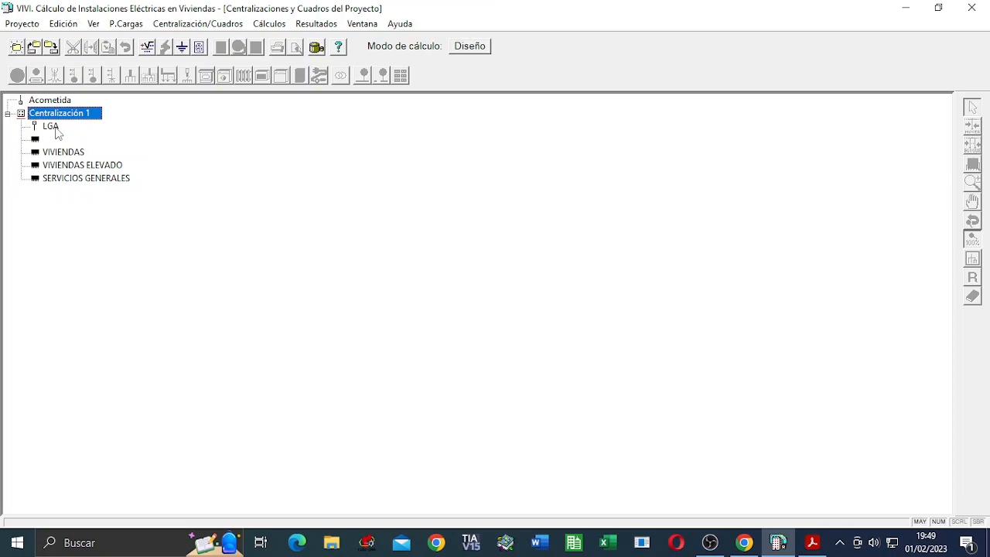
left_click(35, 142)
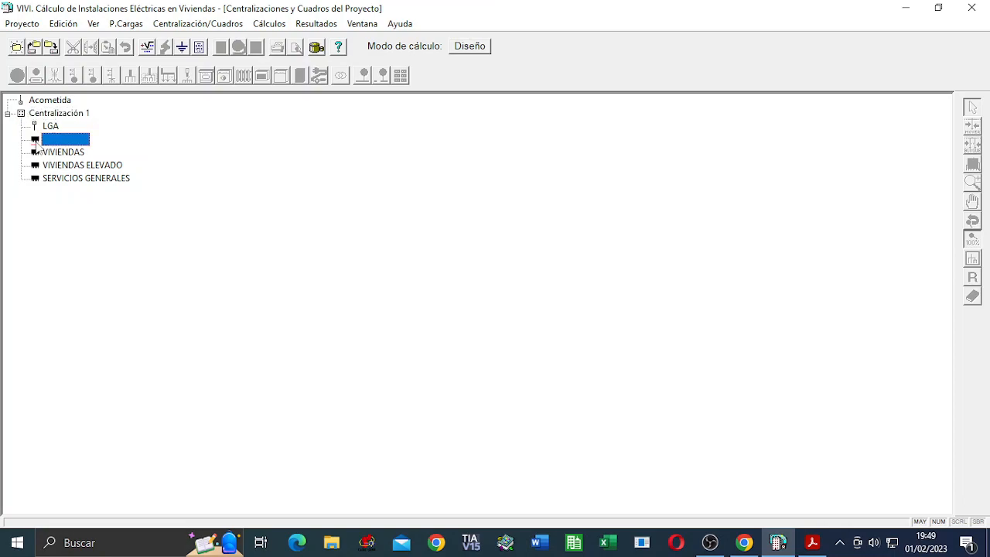
left_click(36, 154)
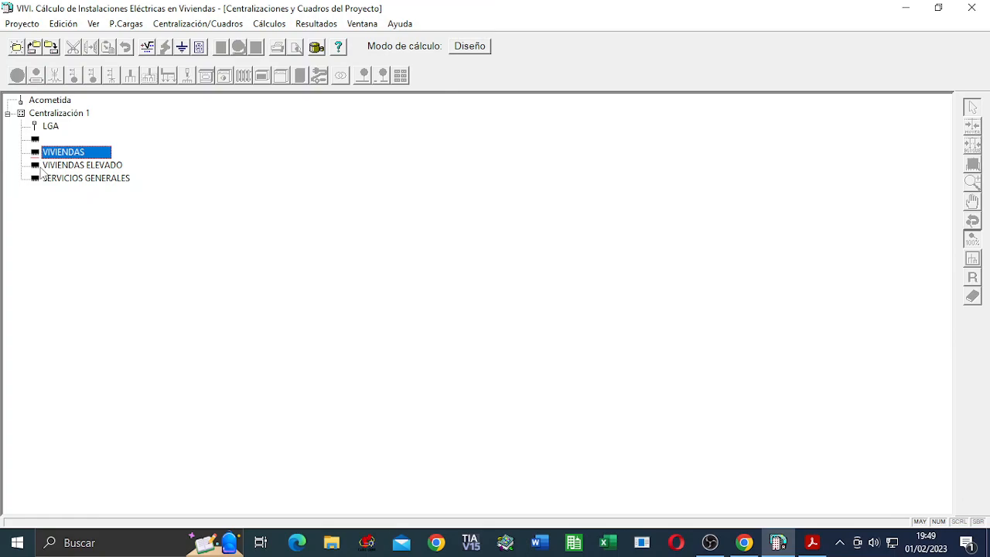
left_click(41, 167)
left_click(36, 179)
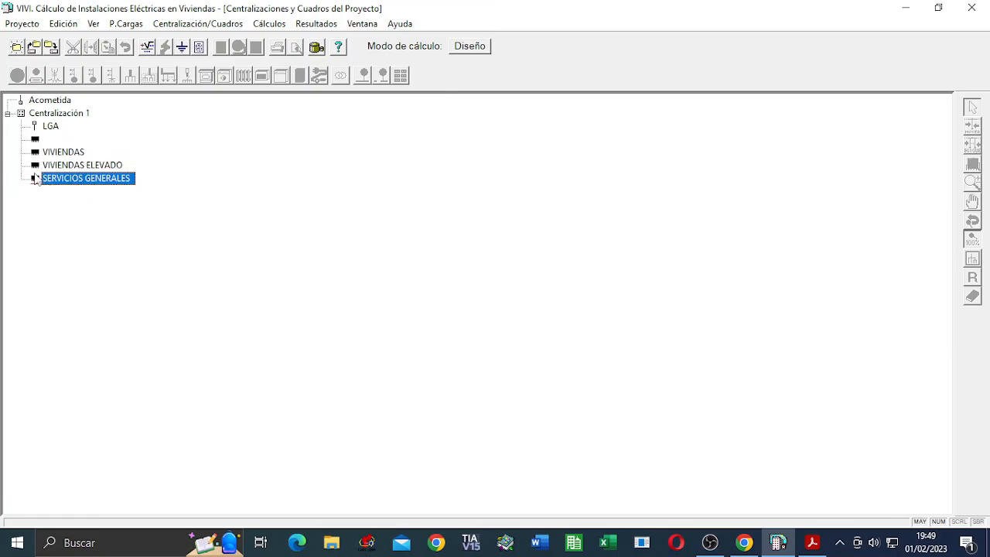
Open the SERVICIOS GENERALES panel in an enlarged window and review its circuits down to the ASCENSOR subpanel
double_click(37, 179)
left_click_drag(430, 244, 319, 103)
left_click_drag(811, 374, 850, 501)
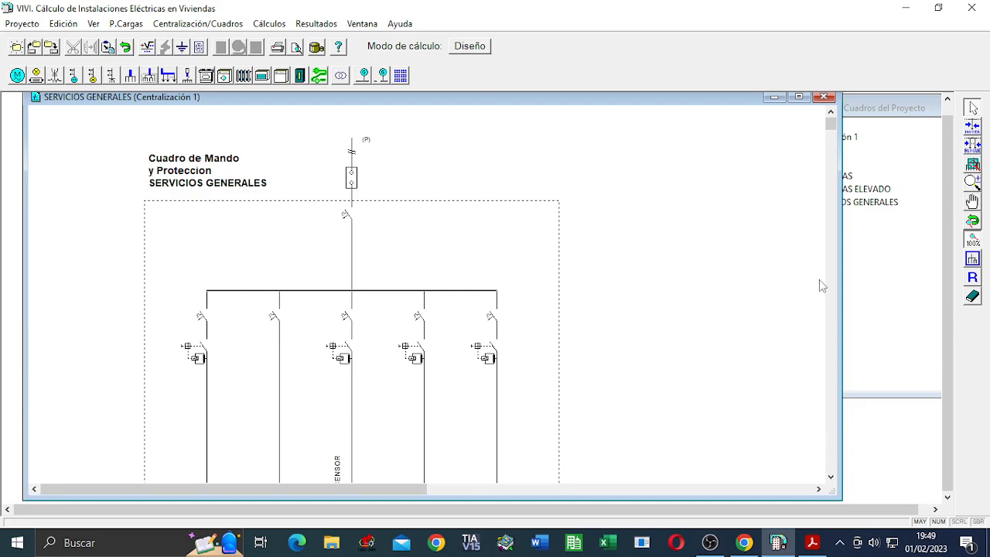
left_click_drag(831, 124, 833, 303)
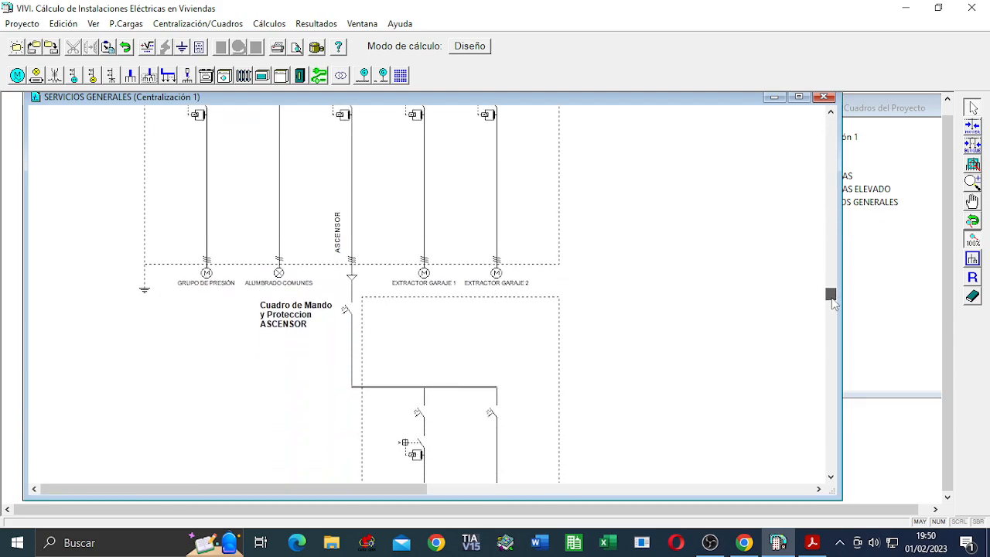
left_click_drag(834, 304, 833, 439)
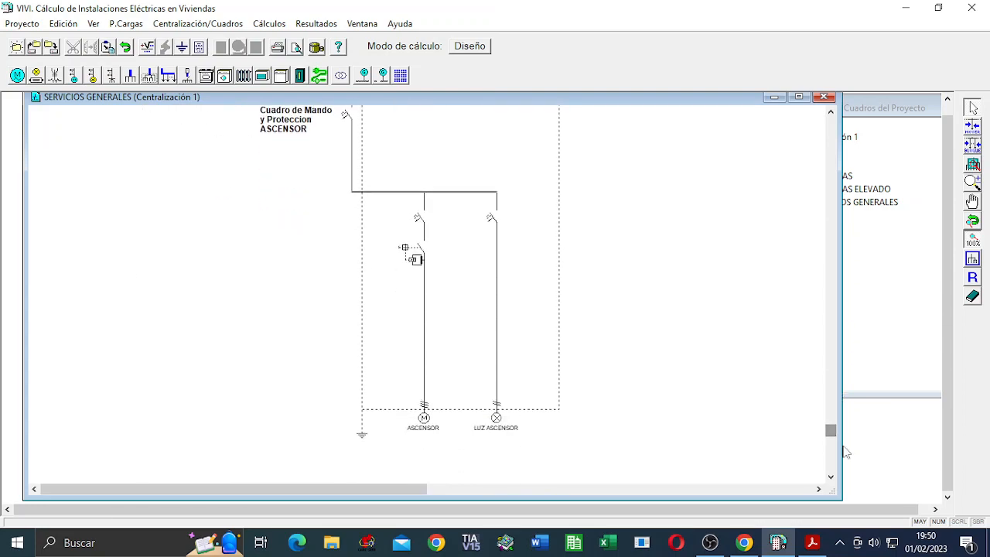
Close the SERVICIOS GENERALES panel and reposition the Centralizaciones y Cuadros del Proyecto window
left_click(845, 223)
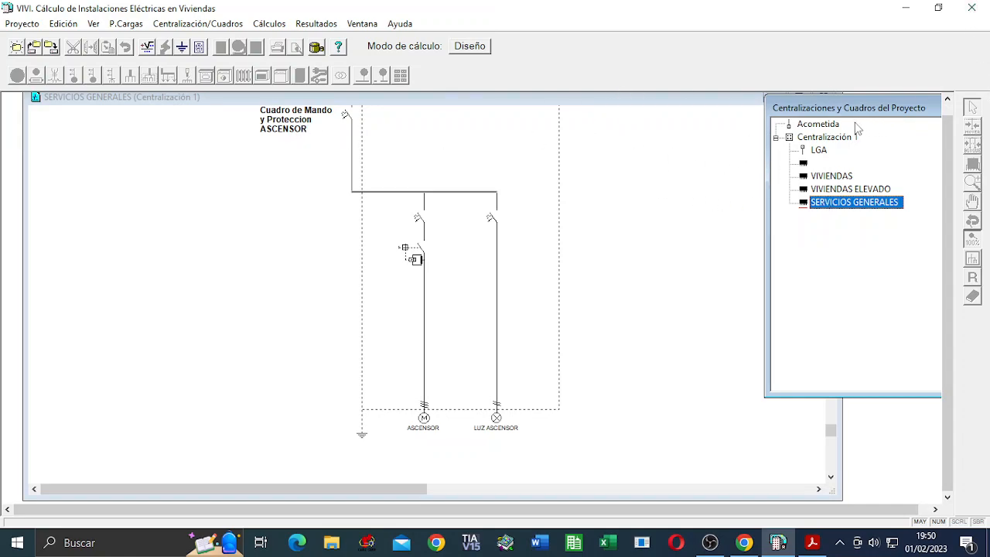
left_click_drag(166, 97, 173, 171)
left_click(829, 168)
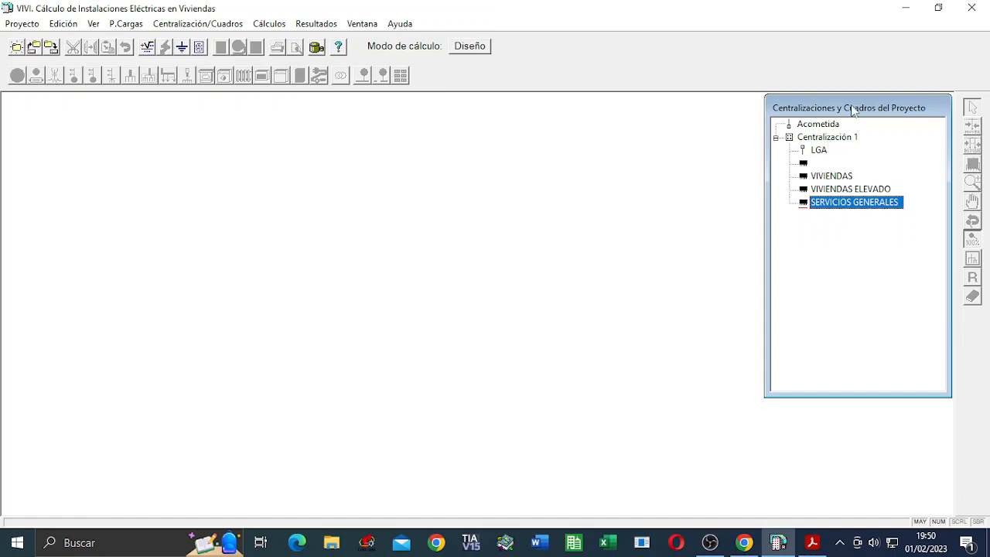
left_click_drag(855, 110, 830, 113)
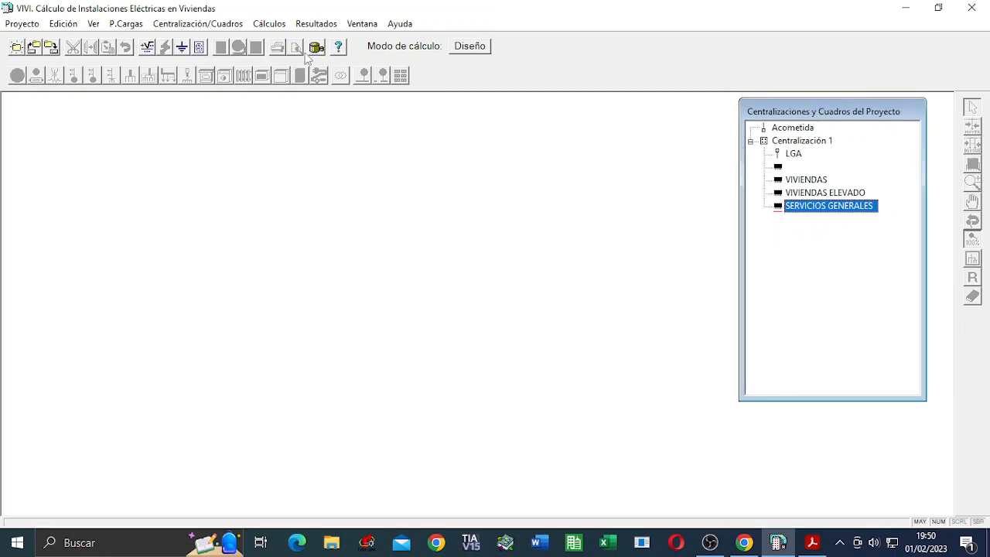
Run the calculation of the whole project and enlarge the message list so its full texts can be read
left_click(270, 26)
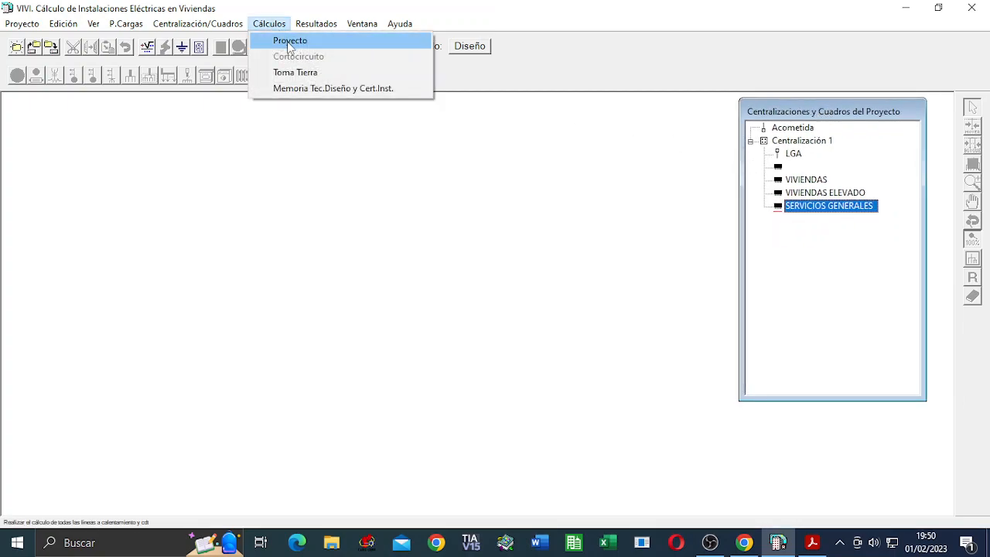
left_click(287, 41)
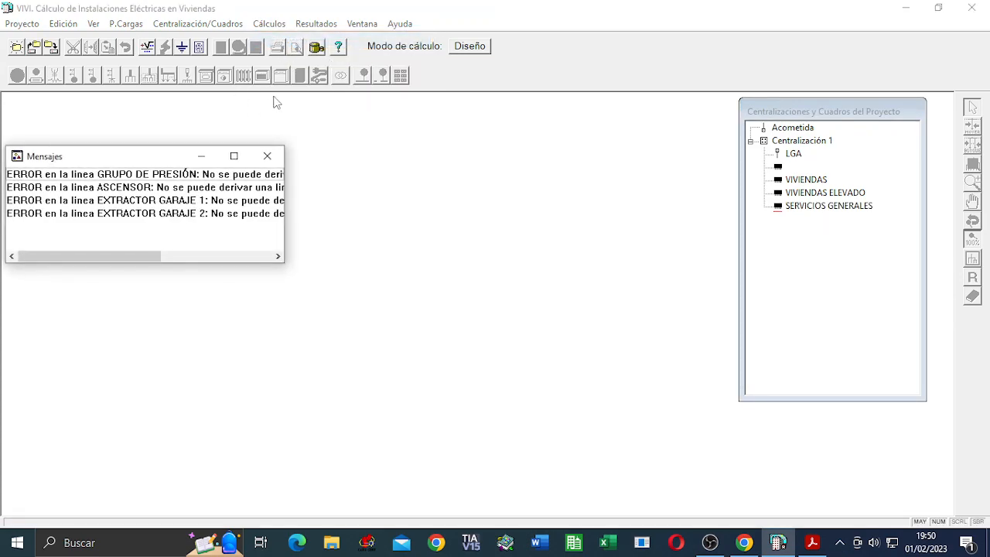
left_click_drag(283, 261, 725, 312)
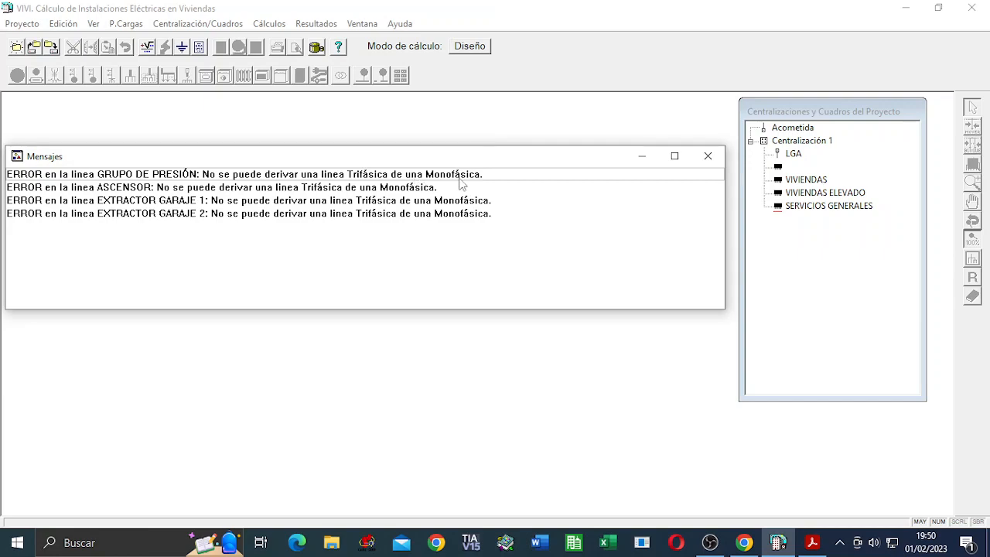
Open the SERVICIOS GENERALES panel in an enlarged window, with the message list minimized
double_click(818, 206)
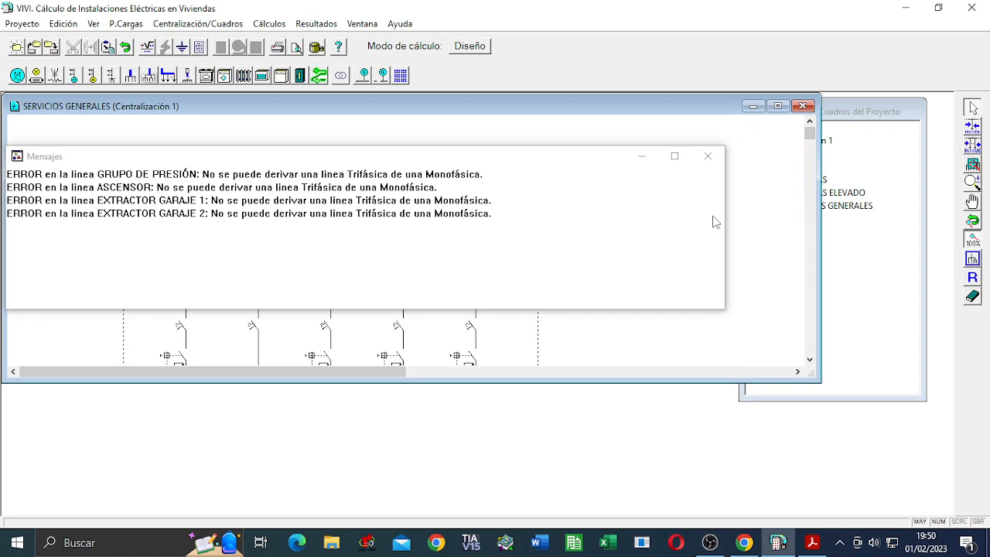
left_click(643, 158)
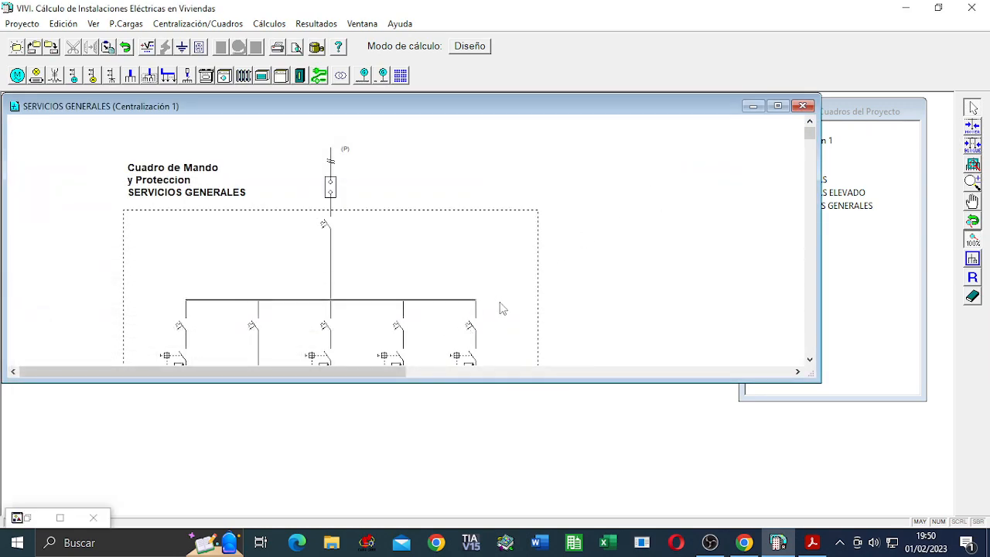
left_click_drag(820, 382, 951, 510)
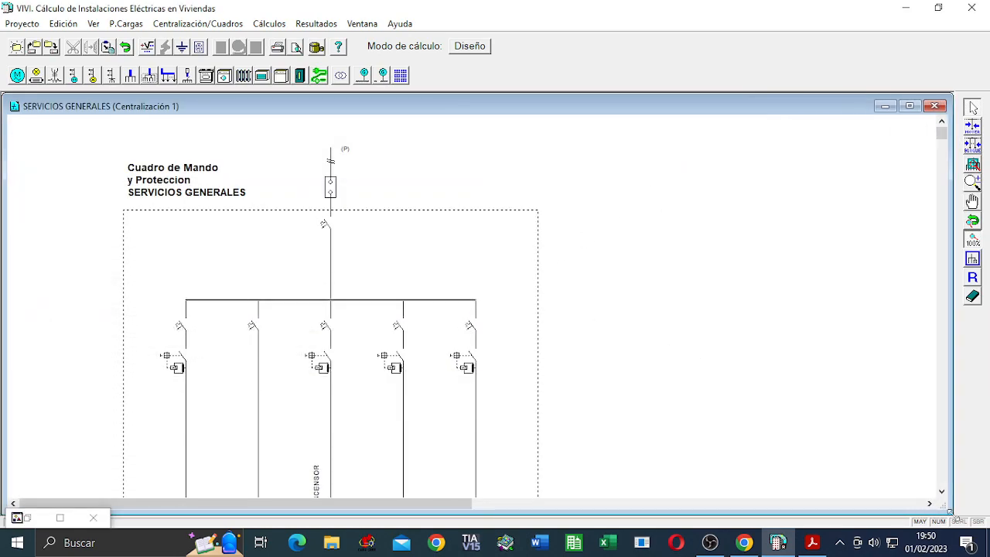
left_click_drag(570, 106, 615, 93)
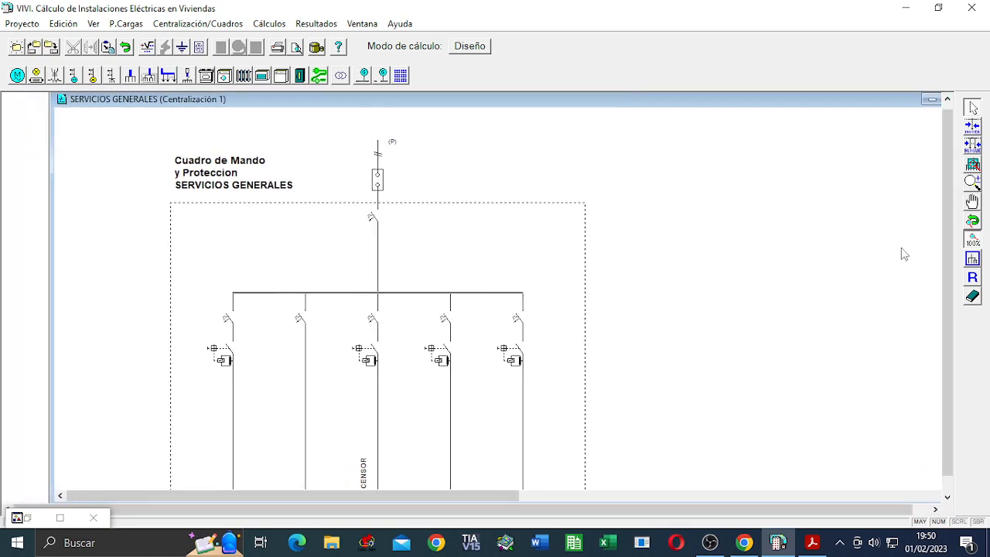
left_click_drag(947, 272, 947, 286)
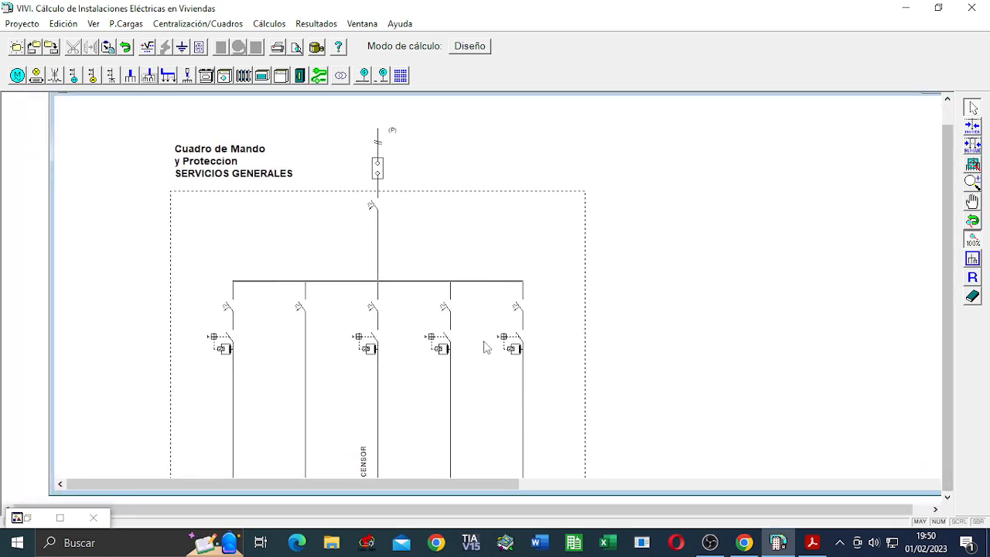
Make the SERVICIOS GENERALES panel's individual derivation three-phase and set its calculation length to 30 m
scroll(485, 339, "up", 2)
left_click_drag(589, 484, 498, 491)
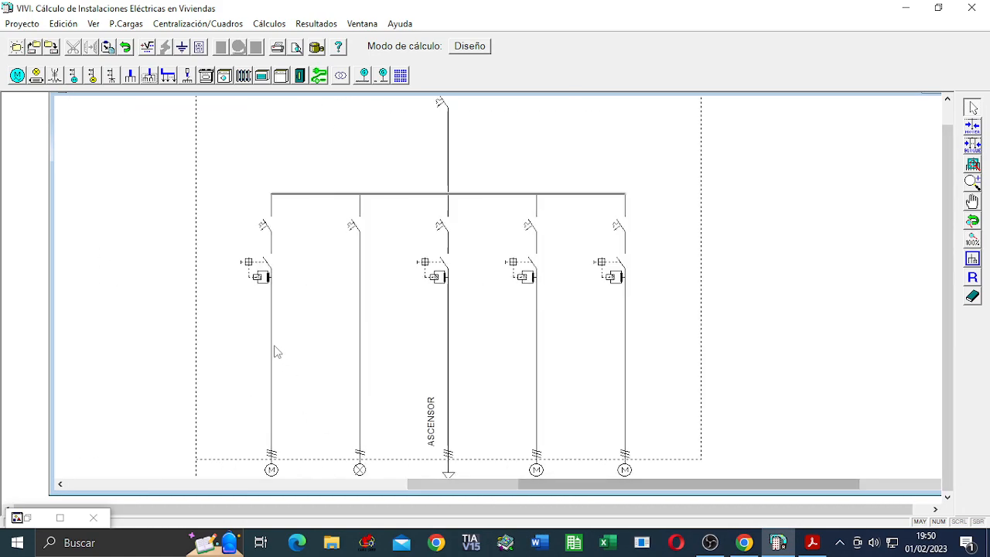
left_click_drag(946, 340, 935, 203)
double_click(451, 181)
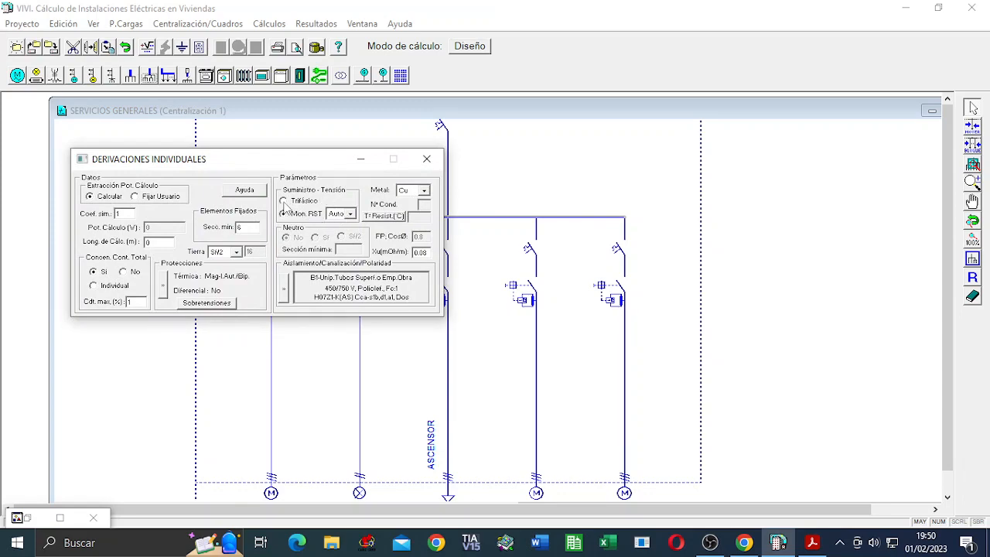
left_click(283, 201)
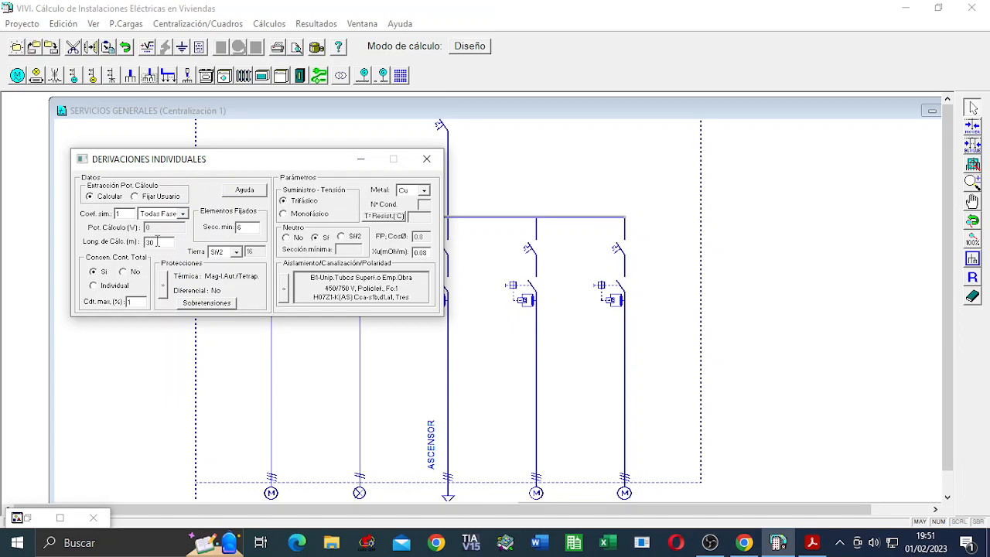
key("Return")
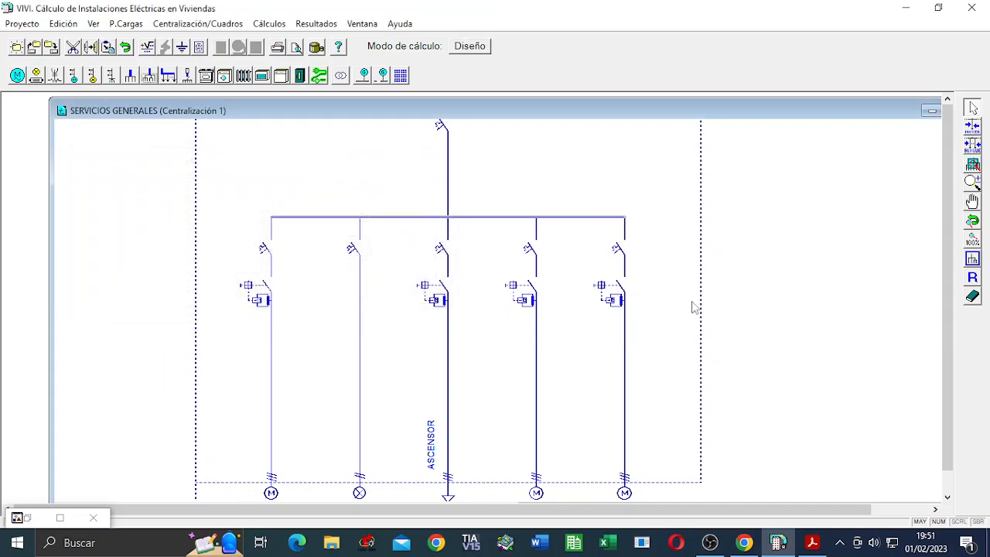
Recalculate the whole project, dismiss the message list after reading it and close the SERVICIOS GENERALES panel
left_click(263, 24)
left_click(282, 38)
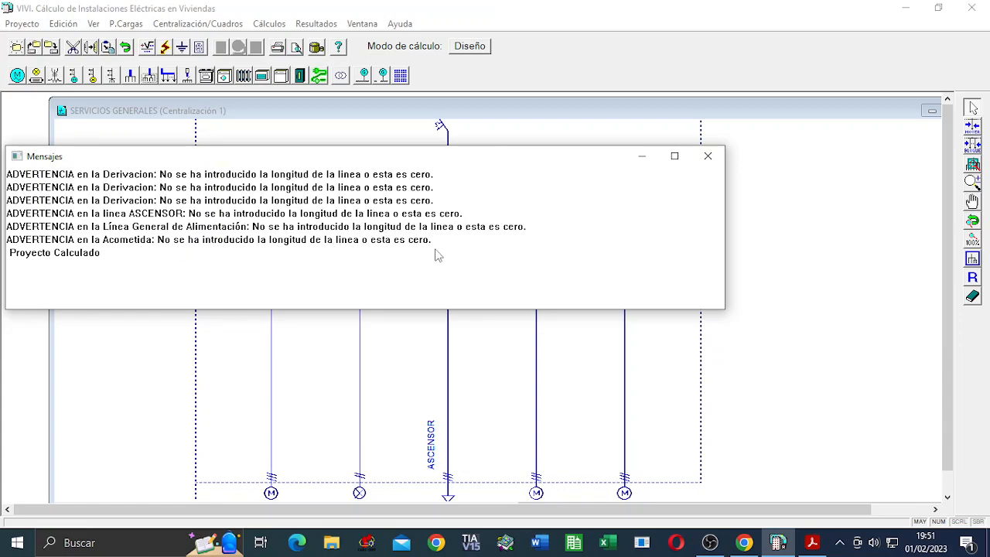
left_click(708, 156)
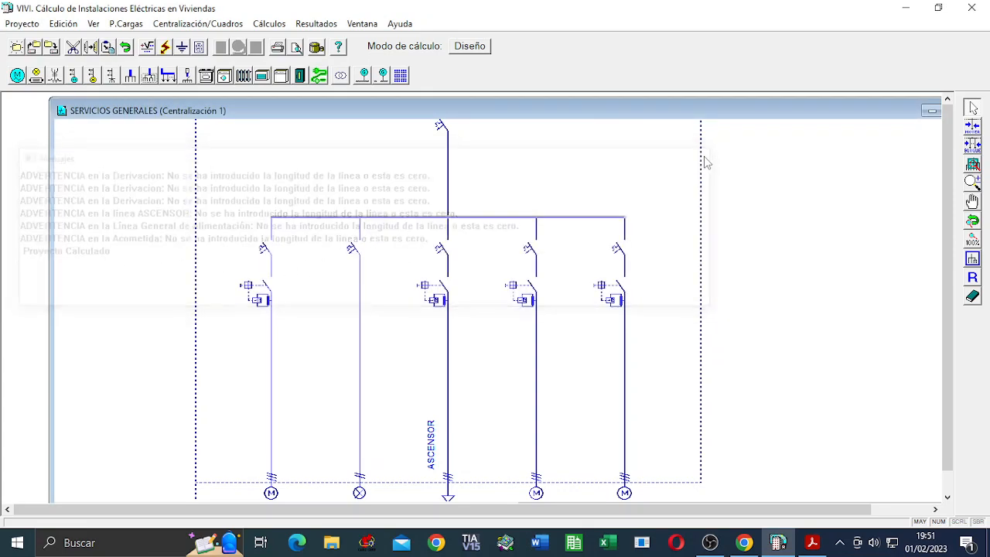
left_click(931, 112)
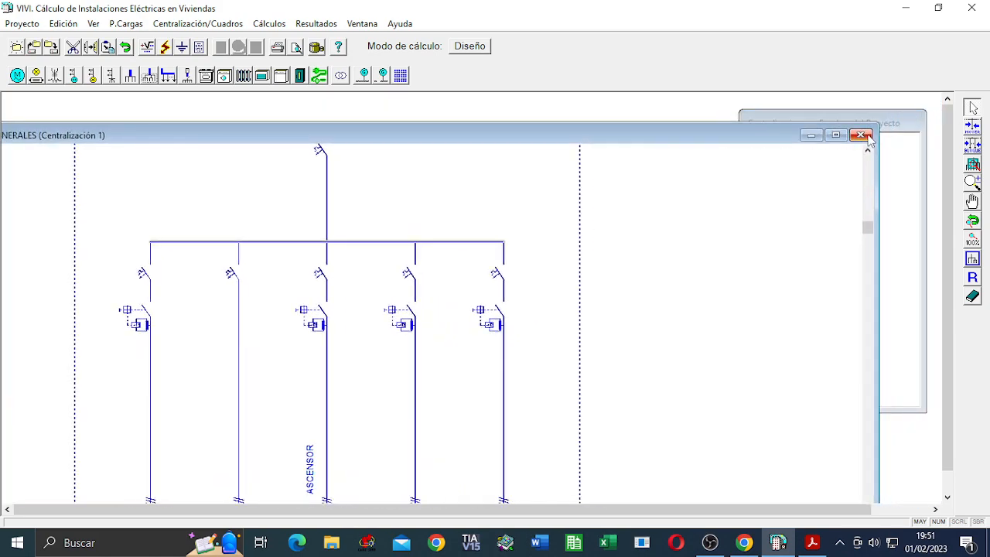
left_click(862, 136)
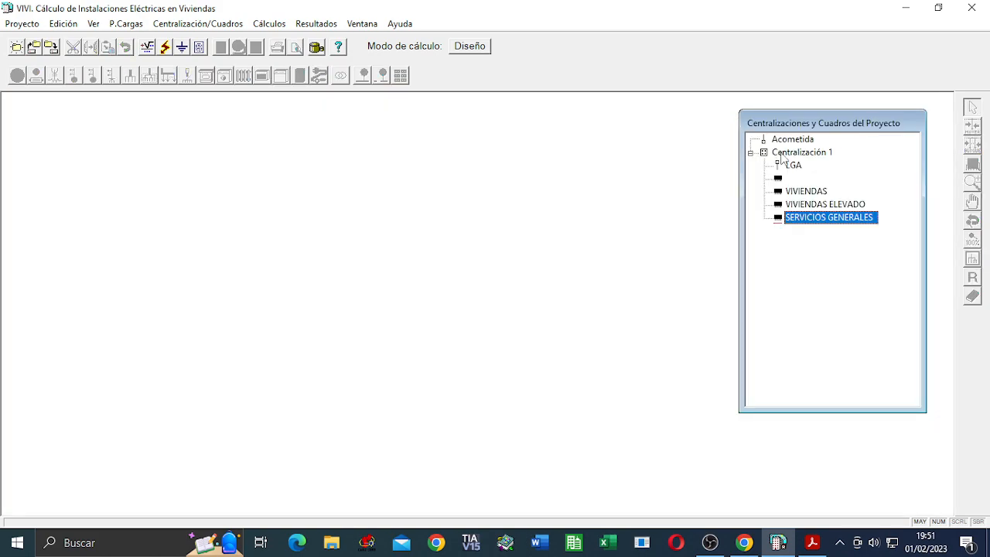
Set the calculation length of the Acometida to 7 m and that of Centralización 1's LGA to 10 m
double_click(794, 139)
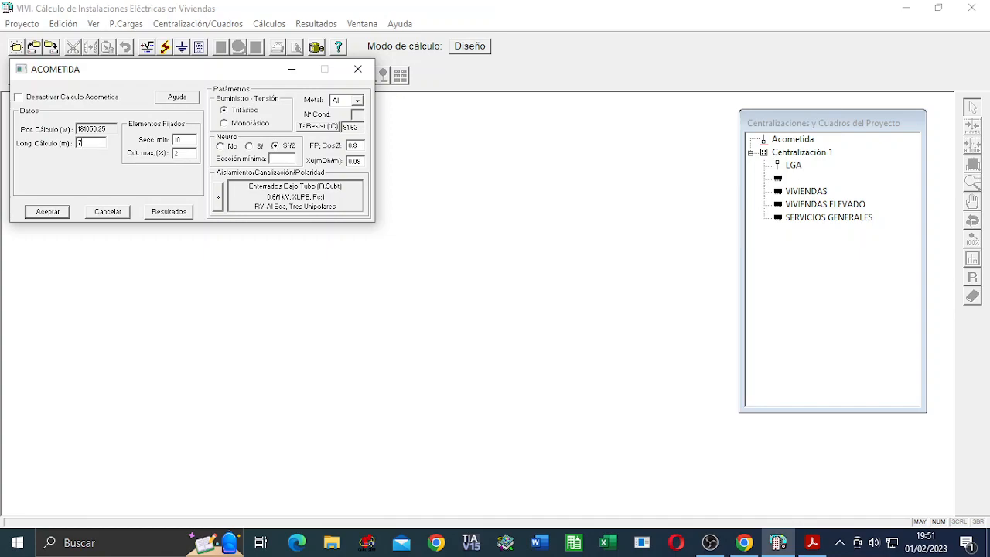
key("Return")
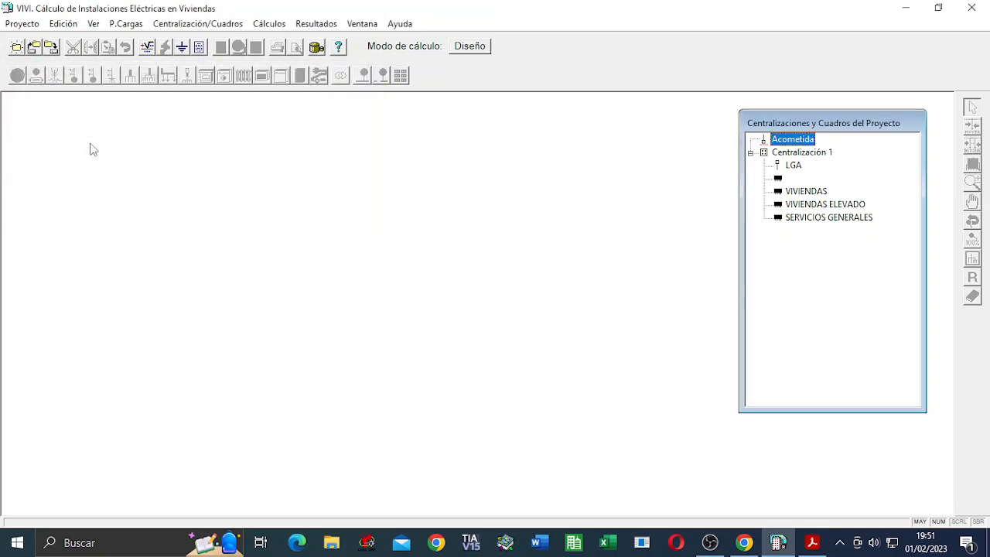
left_click(805, 157)
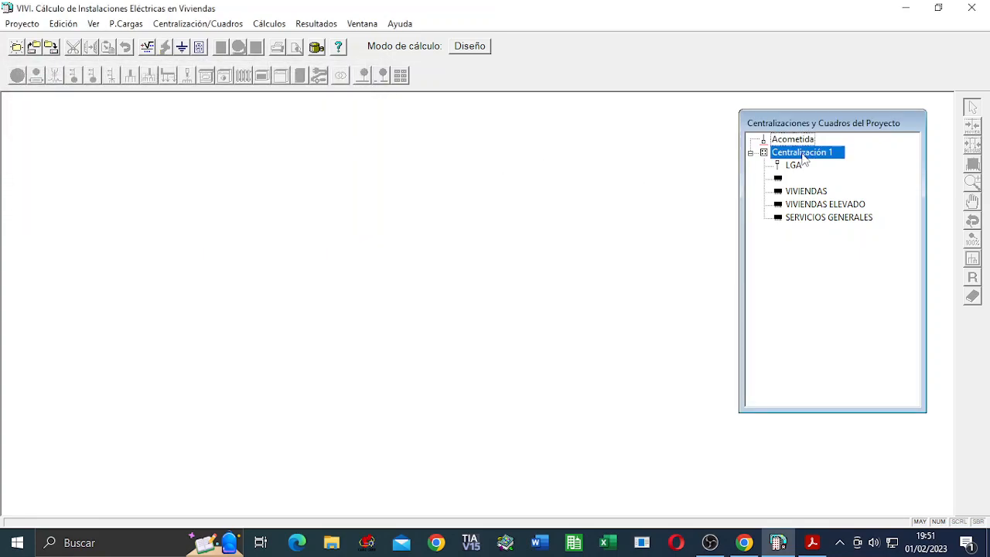
double_click(804, 157)
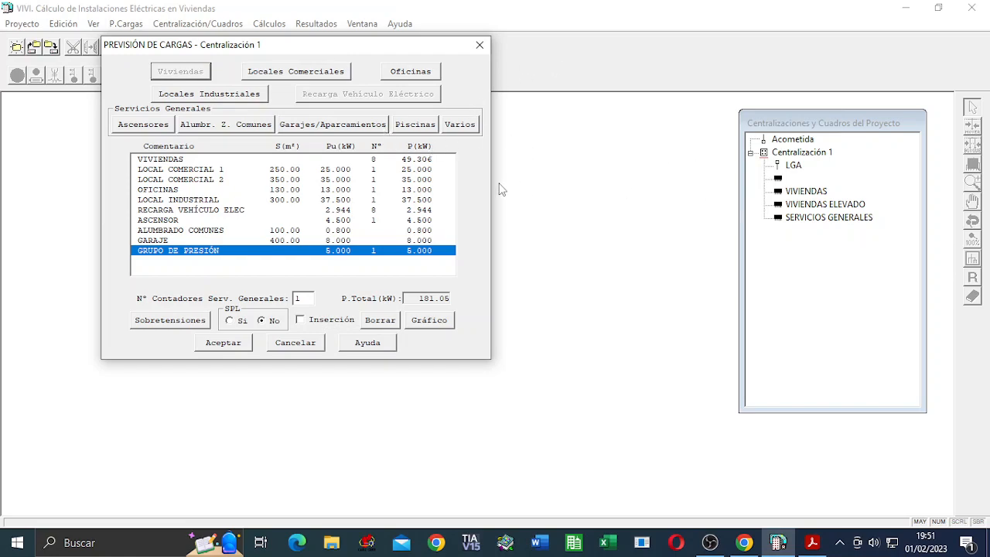
double_click(794, 166)
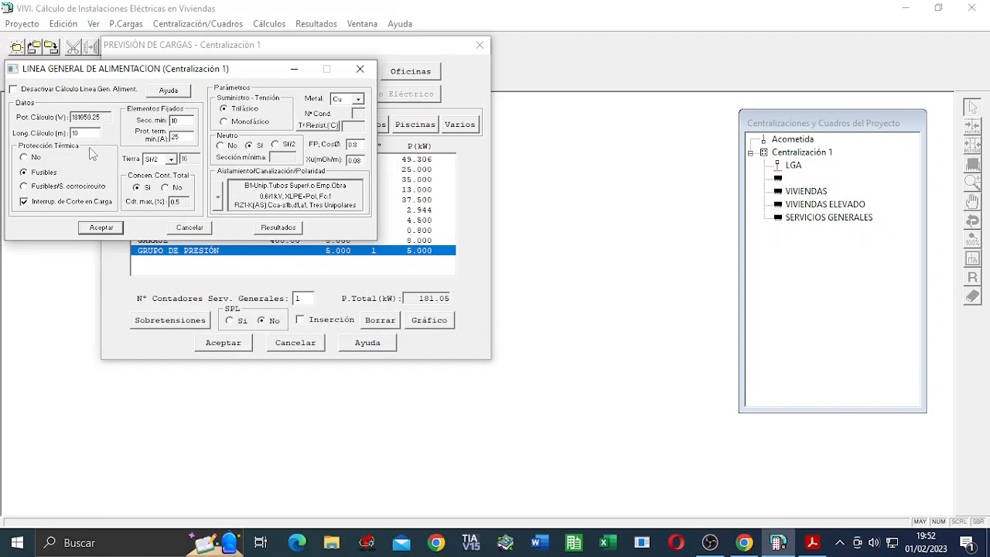
left_click(106, 229)
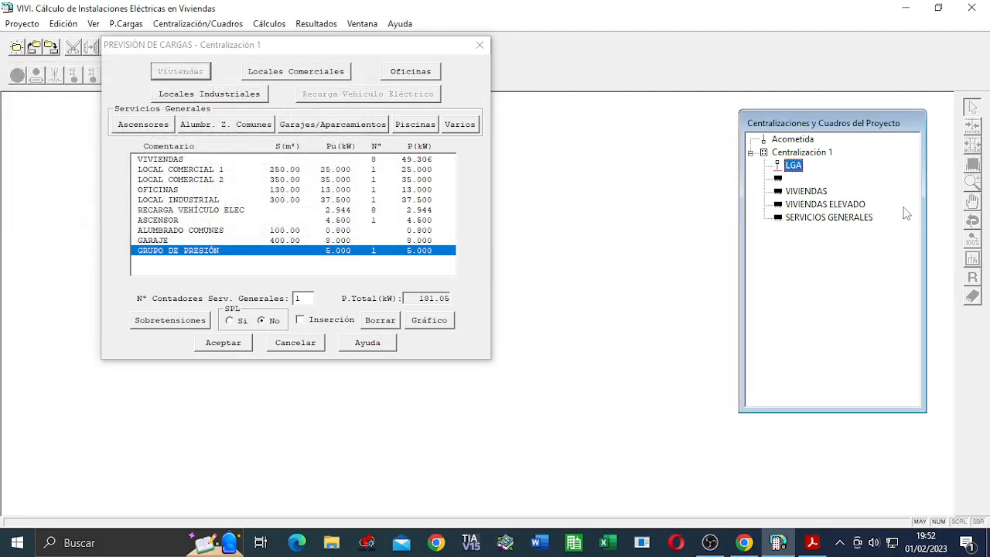
Open the VIVIENDAS panel maximized, with the load forecast closed, and set its individual derivation's calculation length to 20 m
left_click(810, 195)
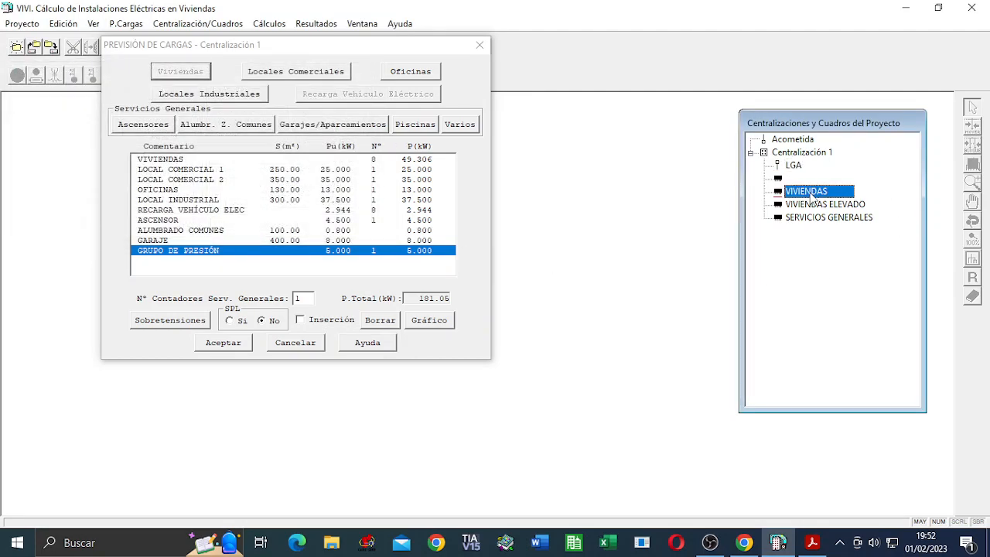
double_click(810, 197)
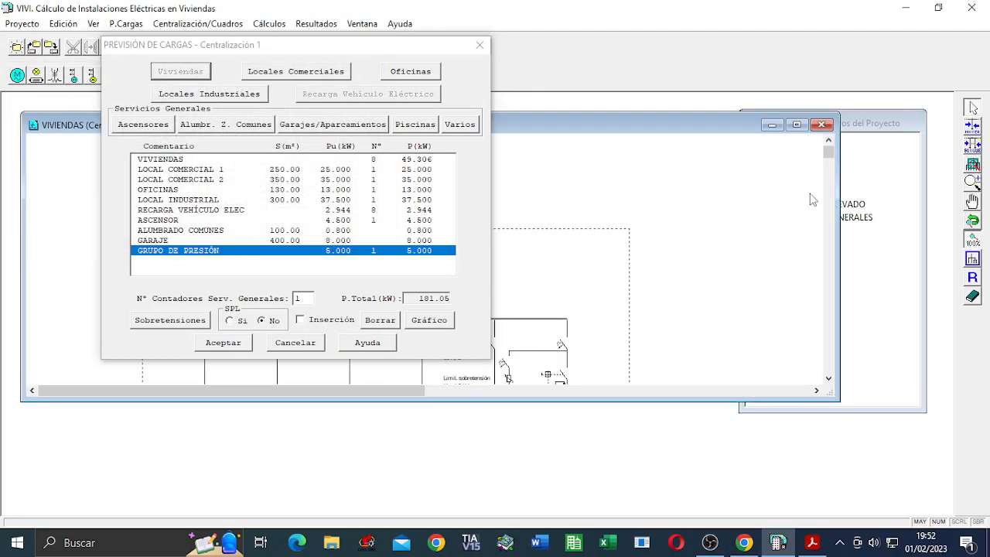
left_click(480, 47)
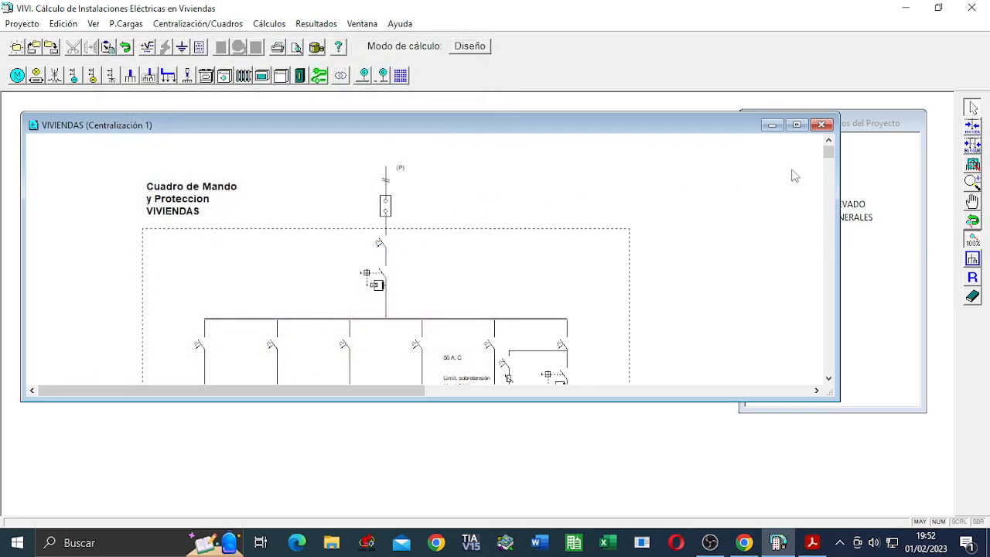
left_click(797, 124)
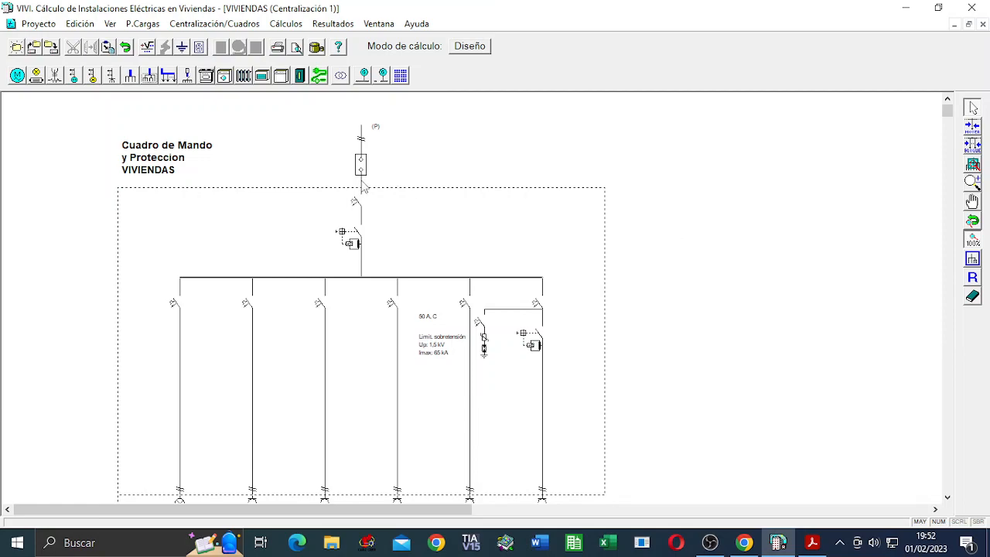
double_click(364, 155)
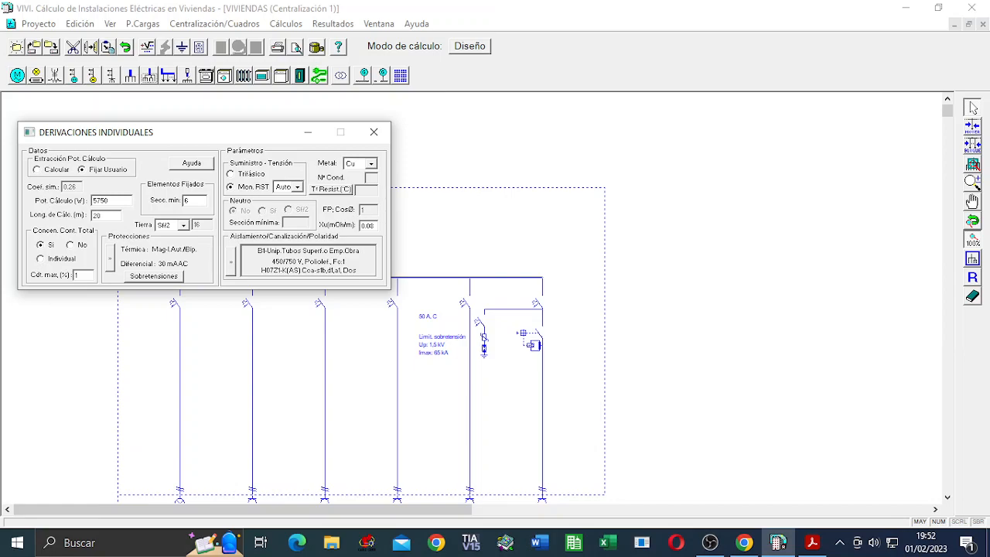
key("Return")
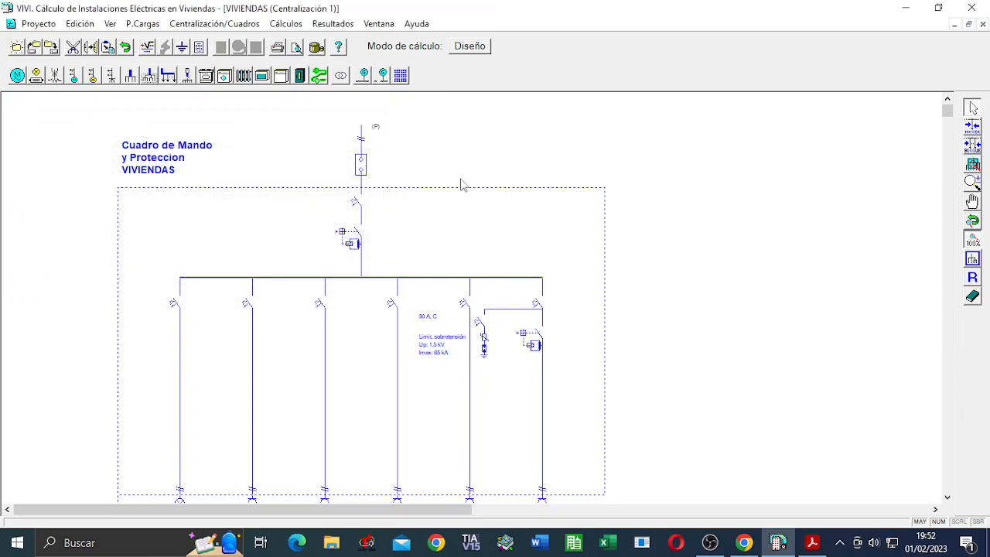
Check the VIVIENDAS panel's individual derivation data without changing it, and close the panel
double_click(361, 216)
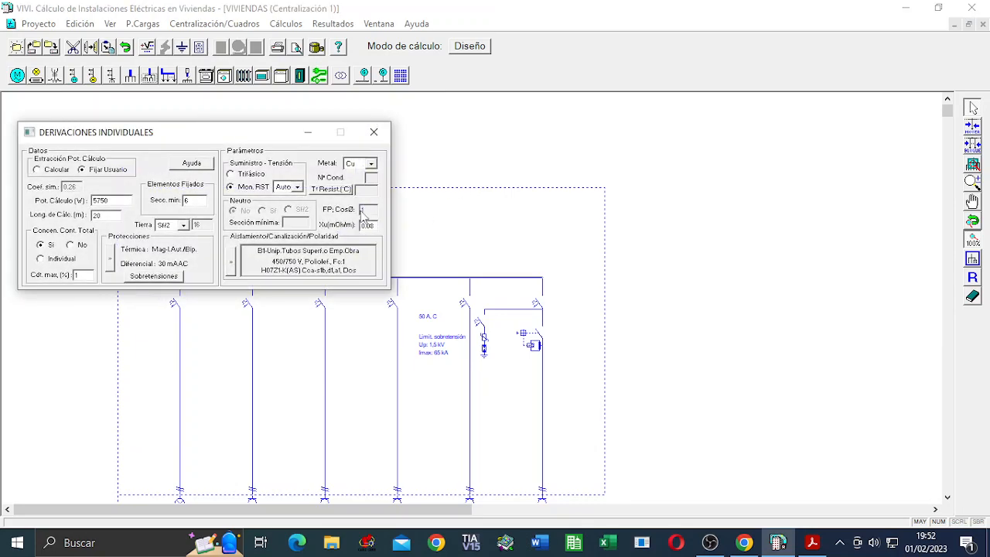
left_click(373, 133)
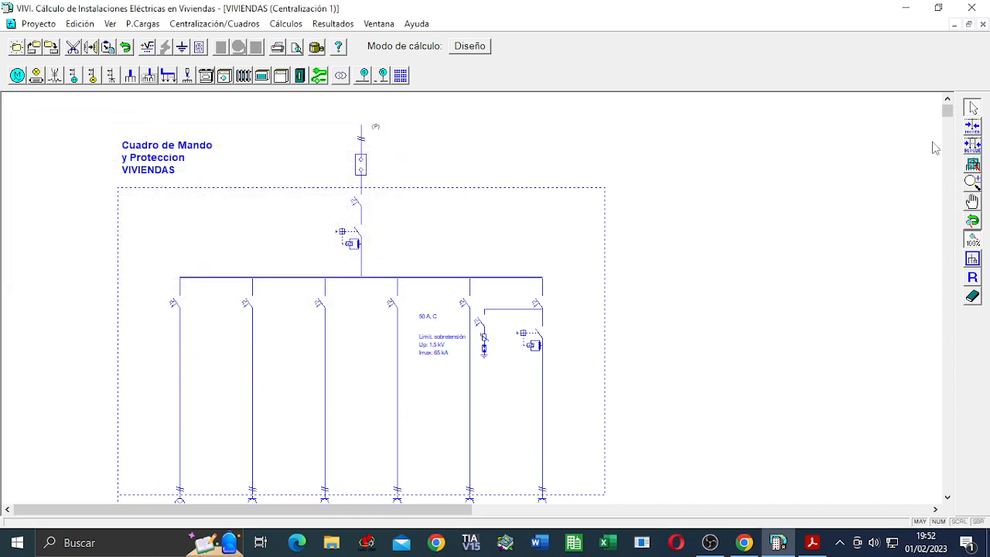
mouse_move(949, 115)
left_mouse_down()
mouse_move(958, 331)
mouse_move(947, 105)
left_mouse_up()
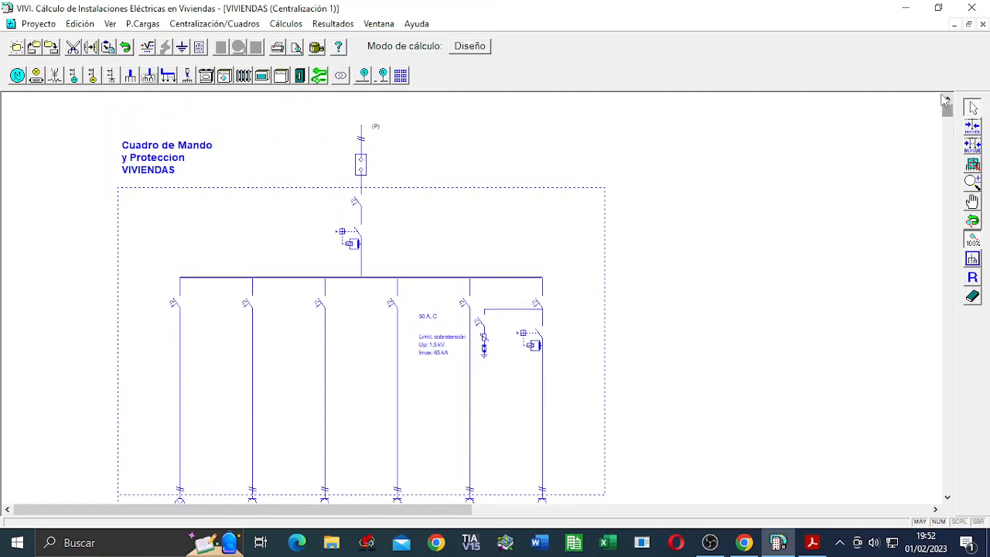
left_click(983, 24)
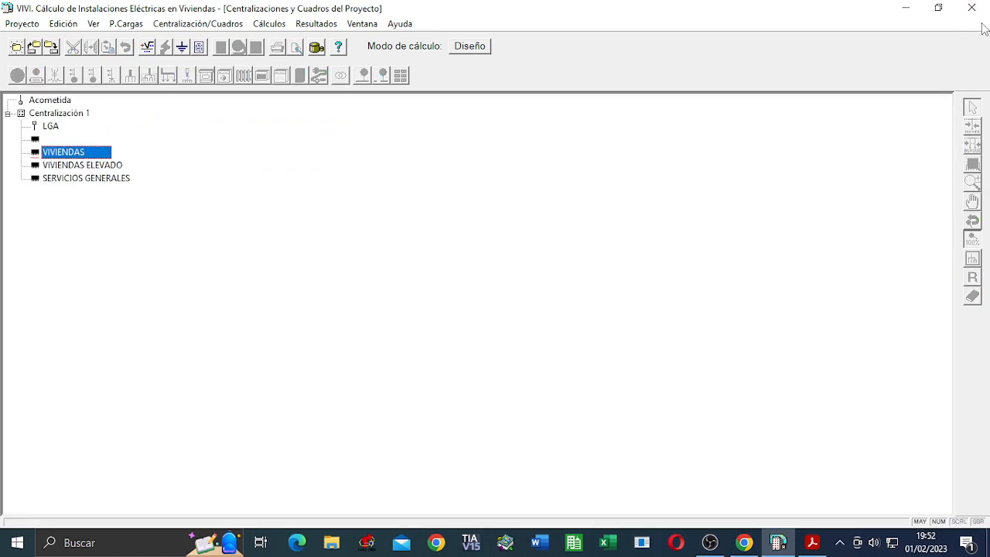
Enter the individual derivation's calculation length in the maximized VIVIENDAS ELEVADO panel and check the data of its vehicle charging line
double_click(87, 164)
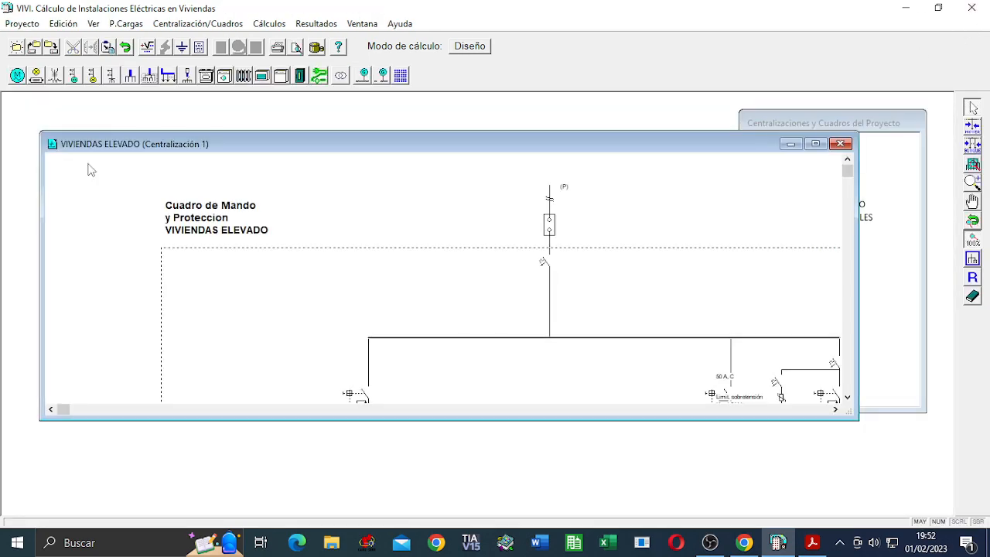
left_click(816, 144)
double_click(506, 184)
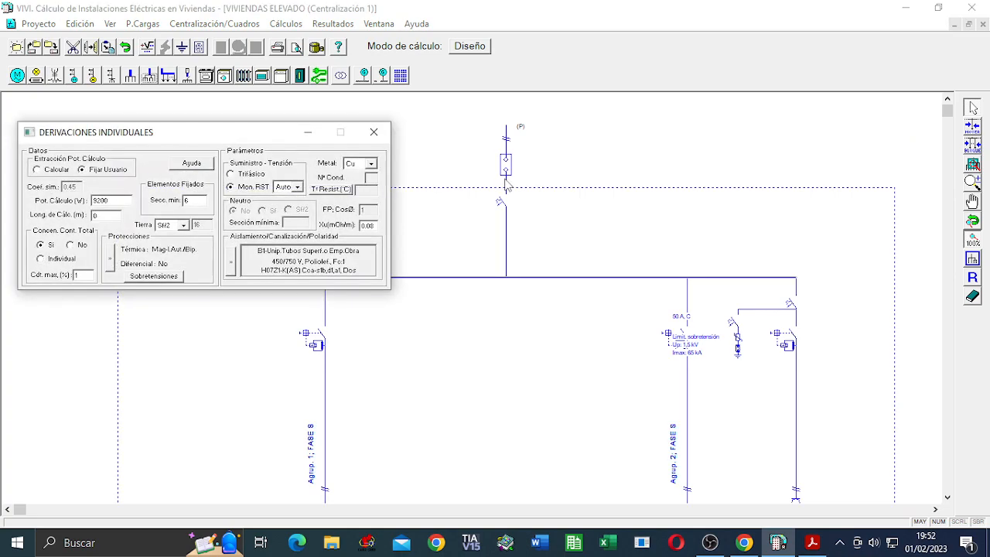
left_click(106, 215)
key("Return")
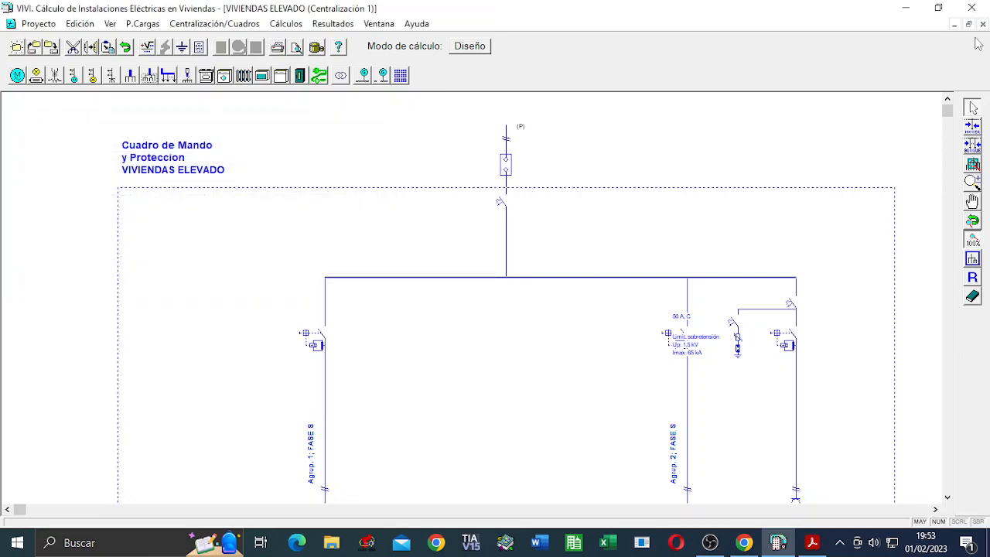
double_click(797, 382)
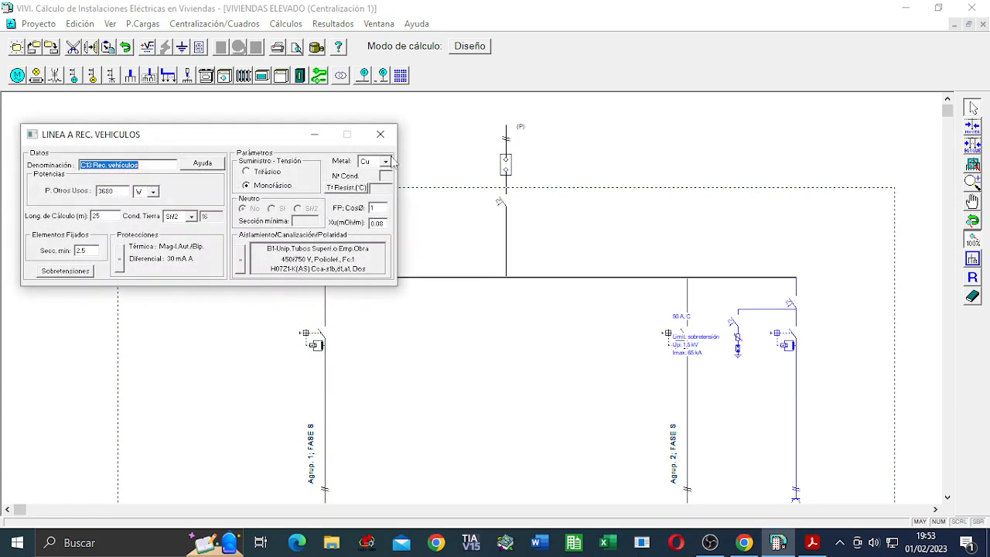
left_click(380, 134)
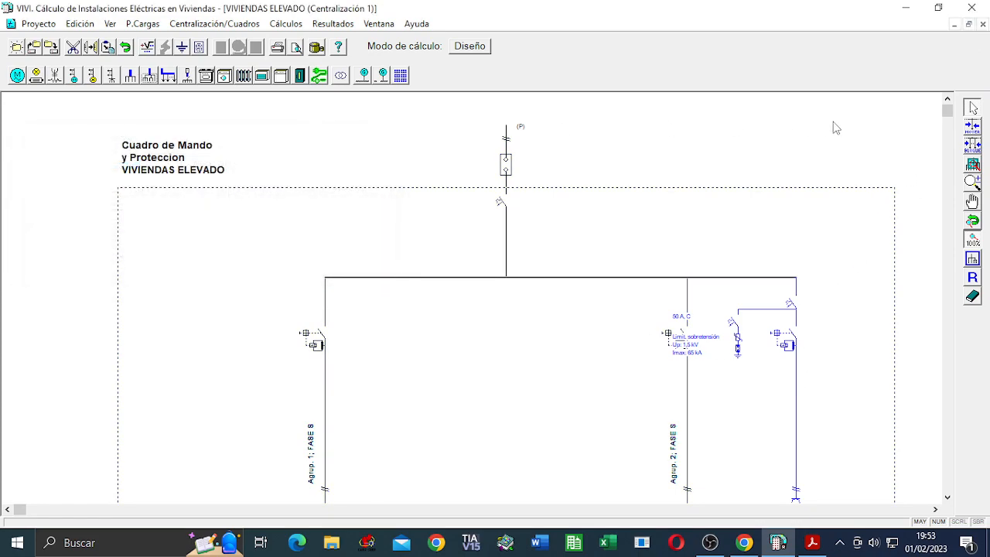
Switch from the VIVIENDAS ELEVADO diagram to SERVICIOS GENERALES and inspect the settings of its individual derivation
left_click(983, 25)
double_click(90, 182)
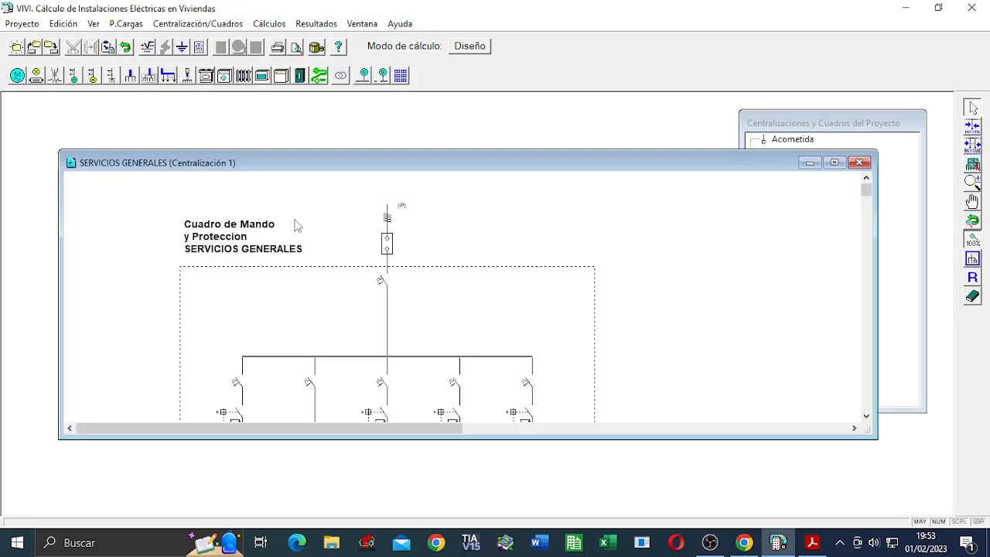
left_click(389, 235)
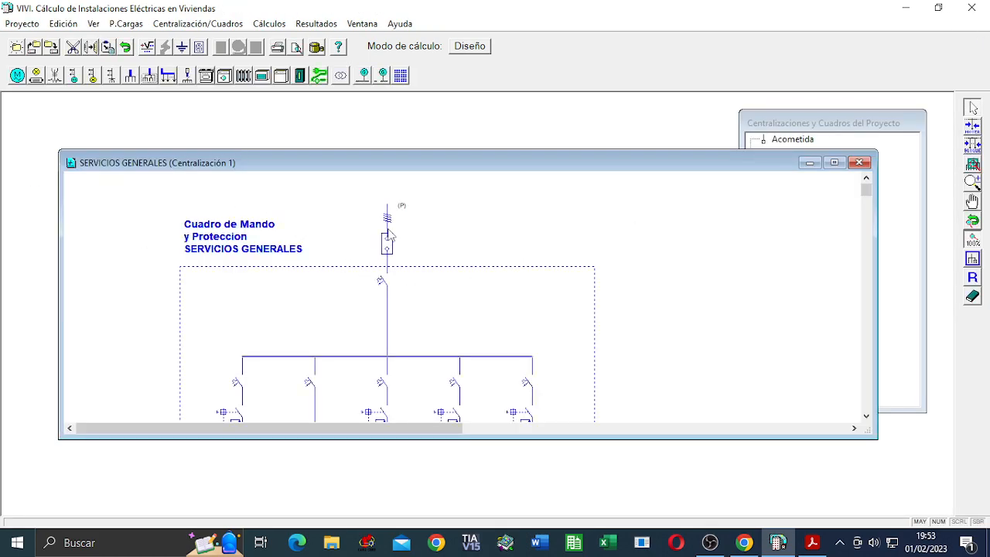
double_click(390, 235)
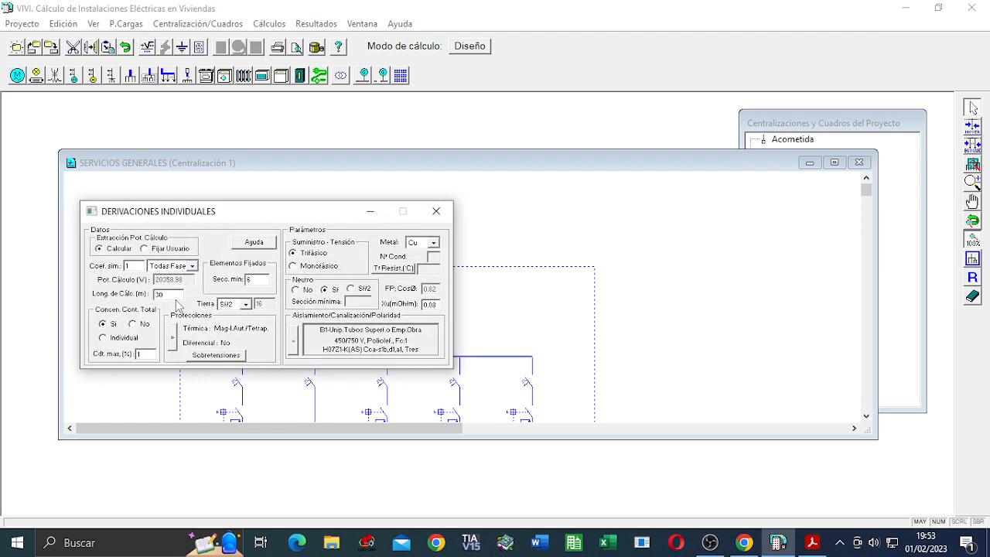
left_click(438, 212)
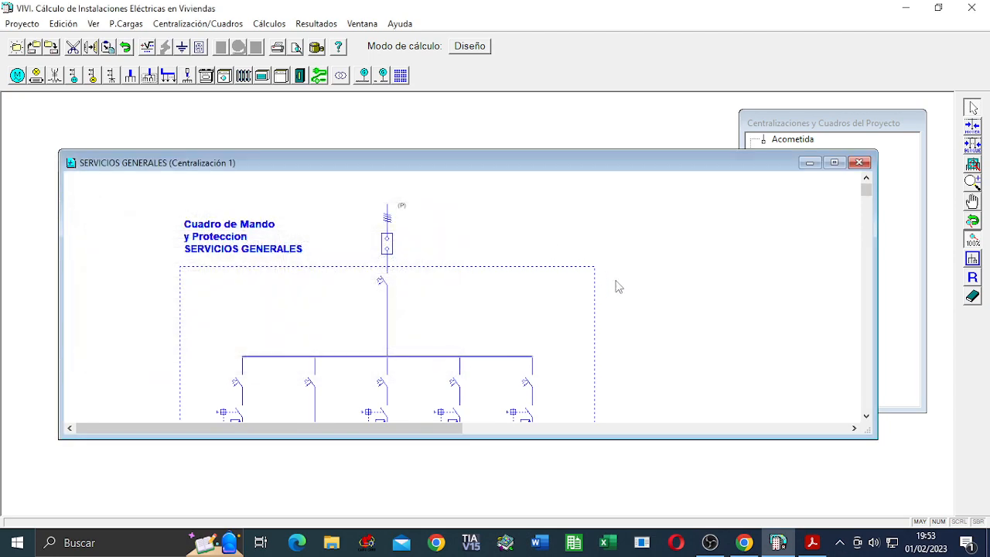
Review the line parameters of the GRUPO DE PRESIÓN motor and the ALUMBRADO COMUNES lighting circuit in SERVICIOS GENERALES
left_click_drag(868, 203, 871, 266)
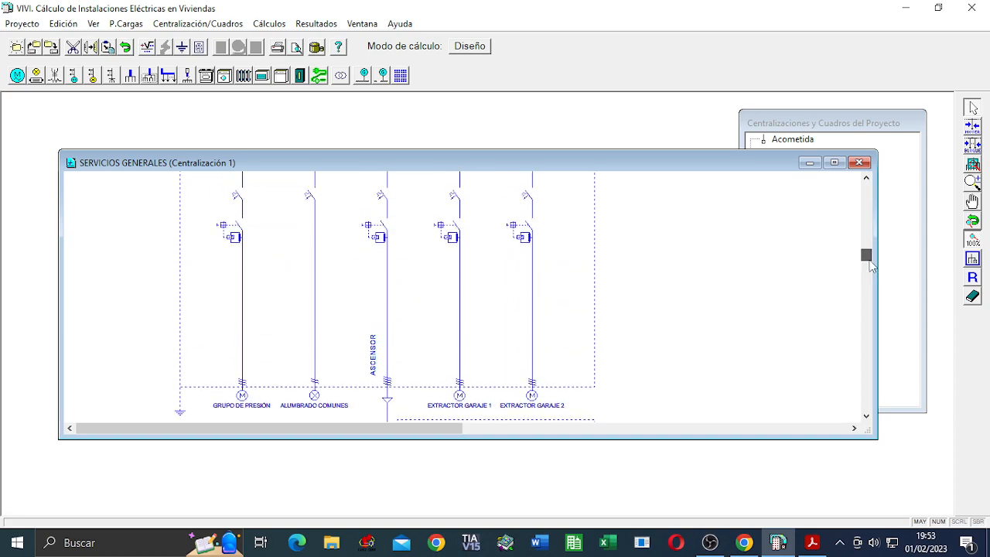
double_click(244, 321)
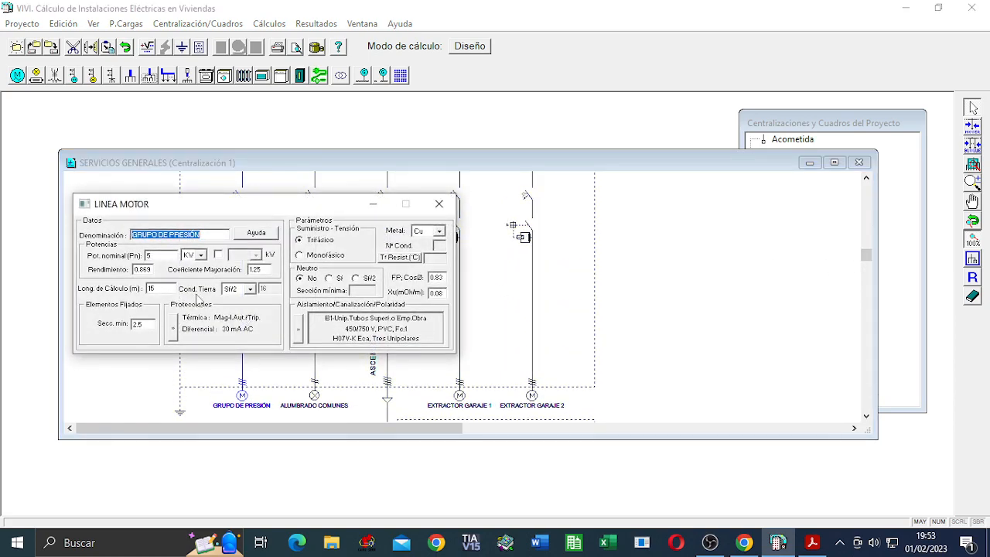
left_click(439, 206)
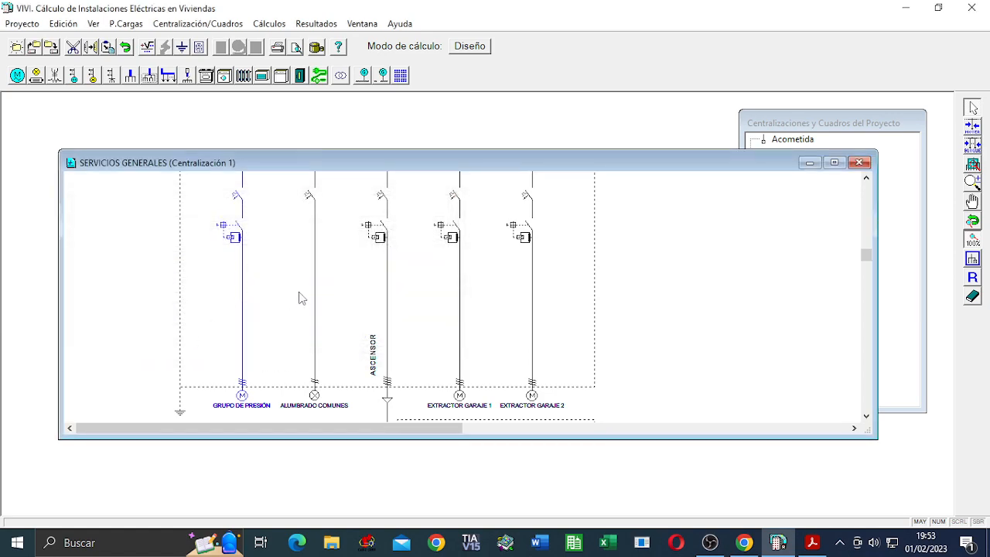
double_click(314, 294)
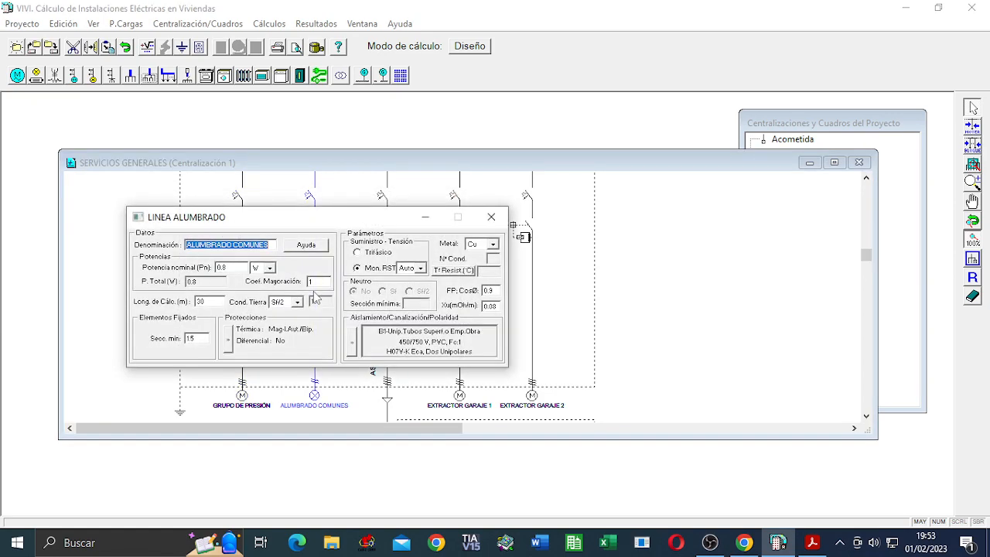
left_click(491, 218)
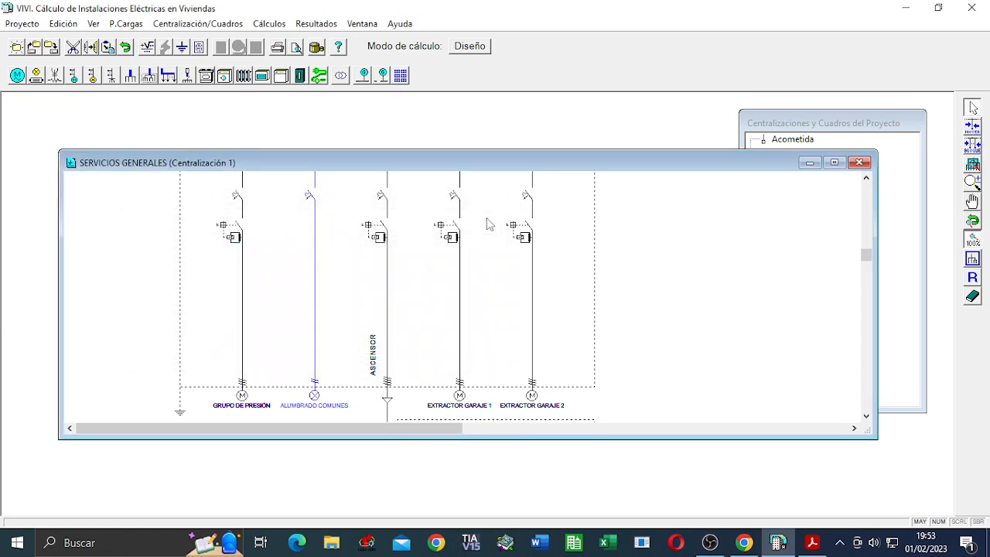
Review the parameters of the ASCENSOR subpanel line and the EXTRACTOR GARAJE 1 and 2 motor lines
double_click(388, 286)
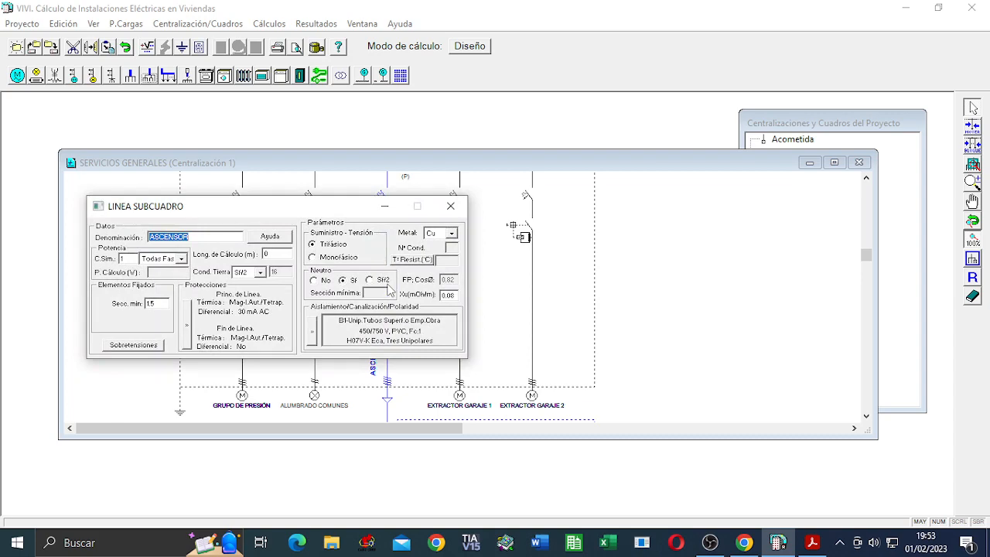
left_click(280, 254)
left_click(458, 206)
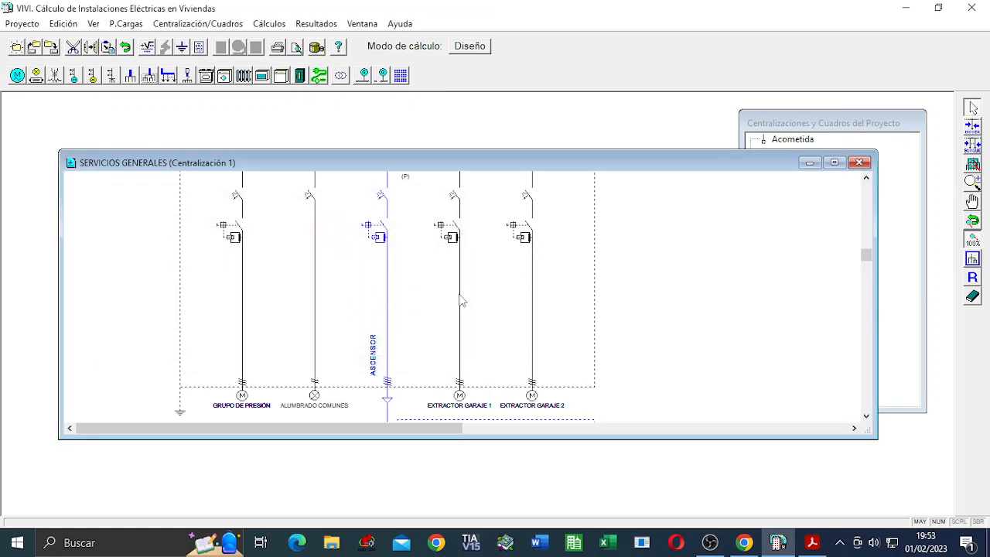
double_click(460, 301)
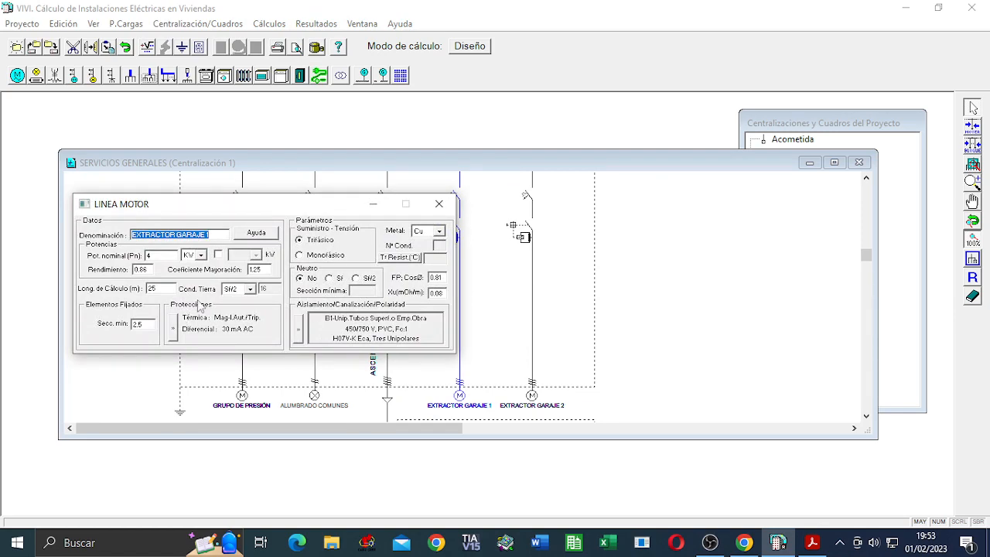
left_click(439, 203)
double_click(533, 286)
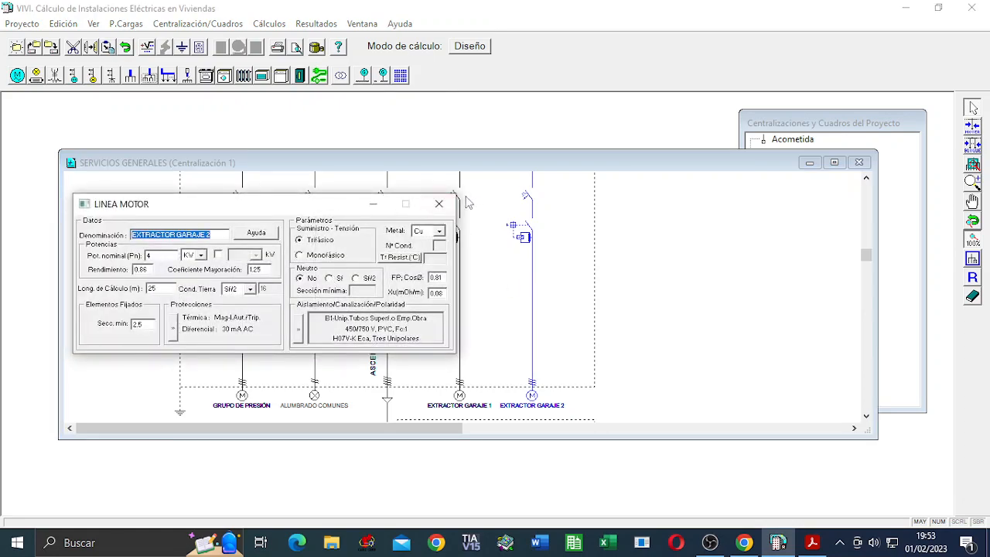
left_click(439, 203)
Review the motor and lighting lines inside the ASCENSOR subpanel, and close the SERVICIOS GENERALES diagram
left_click_drag(870, 258, 896, 343)
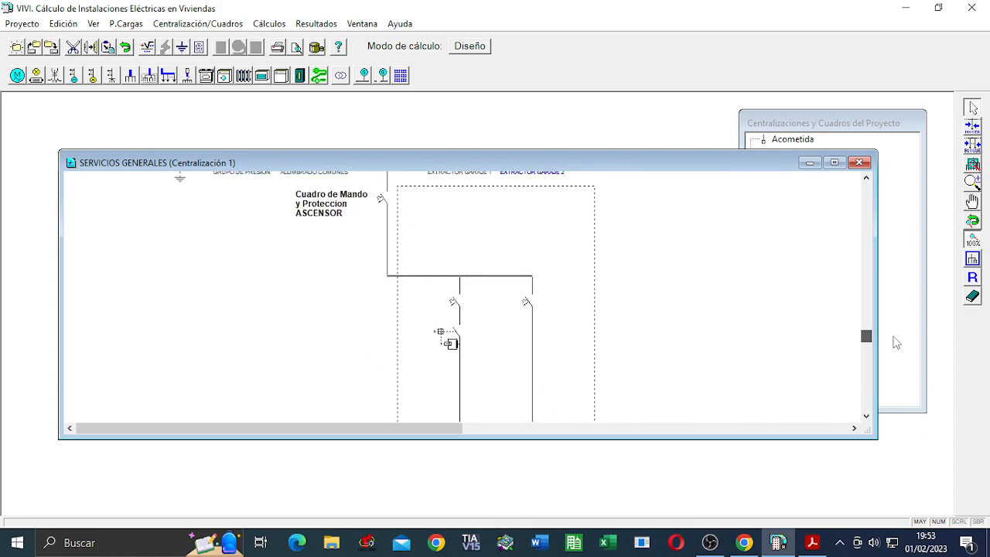
double_click(431, 278)
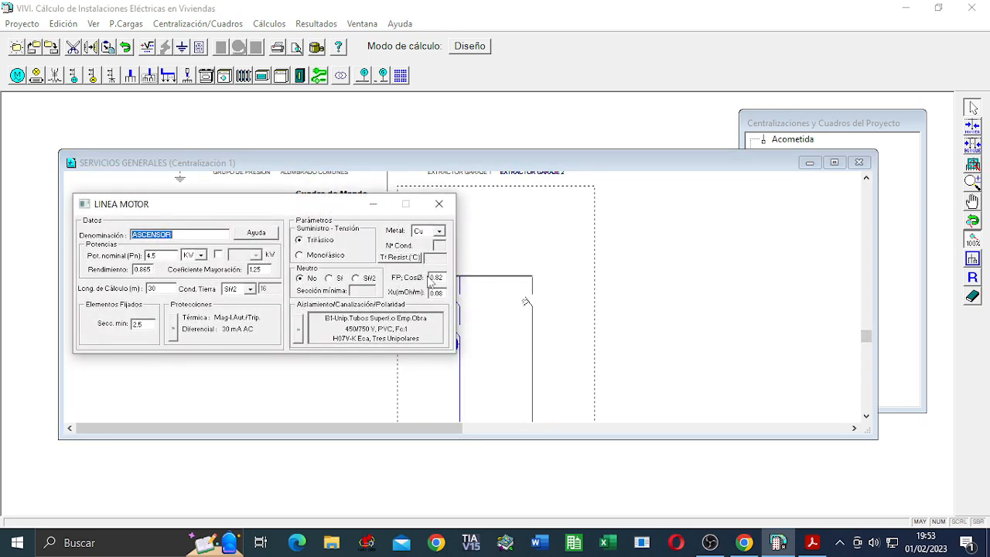
left_click(438, 205)
double_click(533, 352)
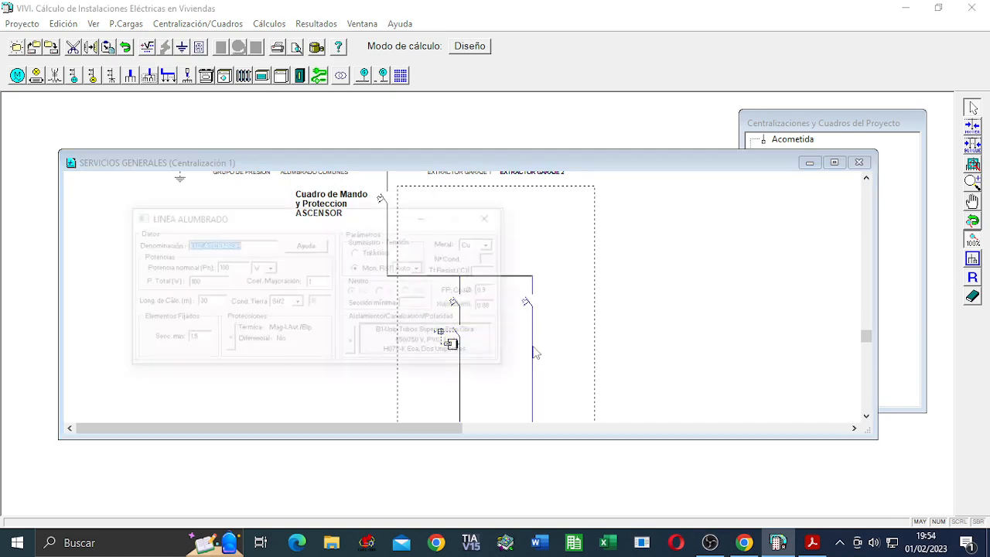
left_click(492, 217)
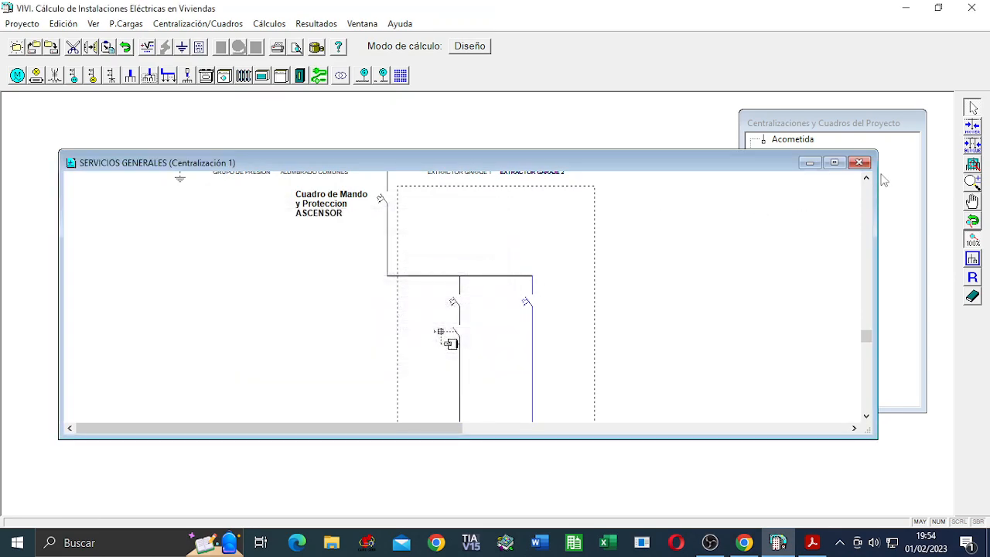
left_click(858, 162)
Calculate the project and set the calculation length of the derivation flagged in the warning to 30 m
left_click(269, 23)
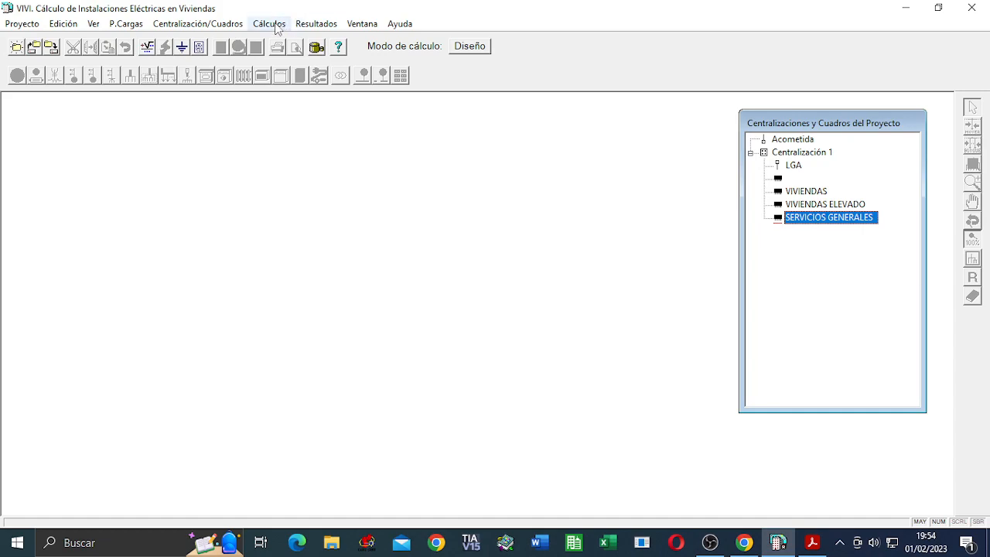
left_click(292, 37)
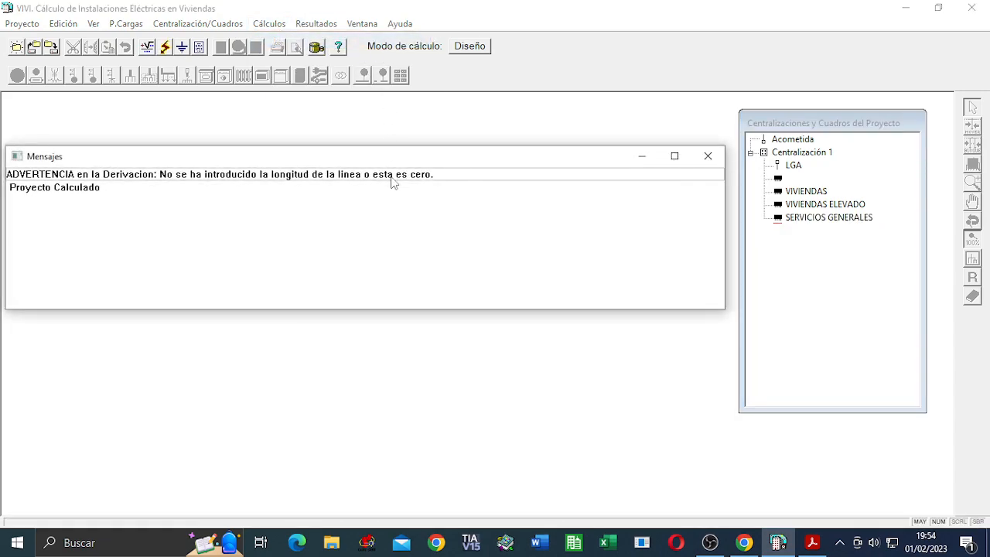
double_click(250, 176)
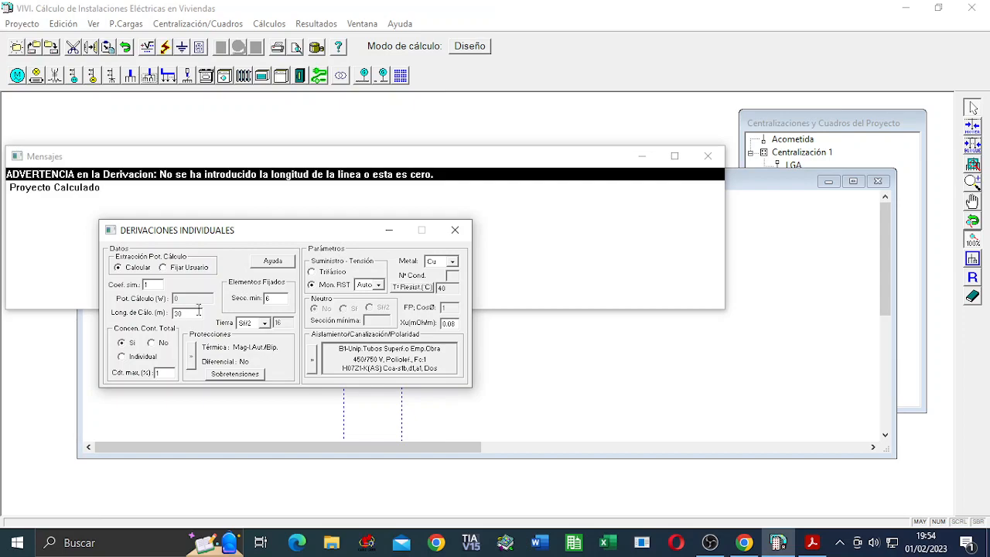
key("Return")
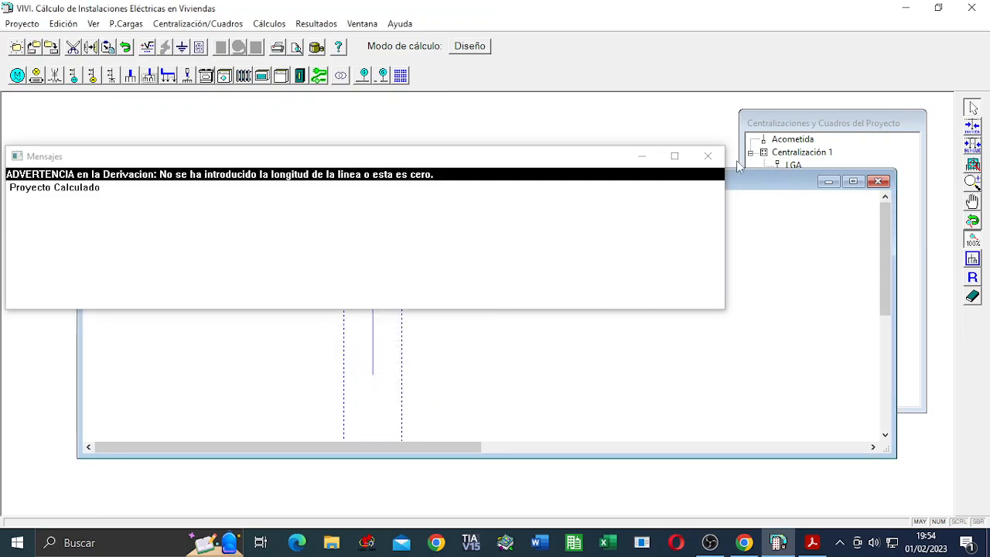
left_click(711, 157)
left_click(878, 181)
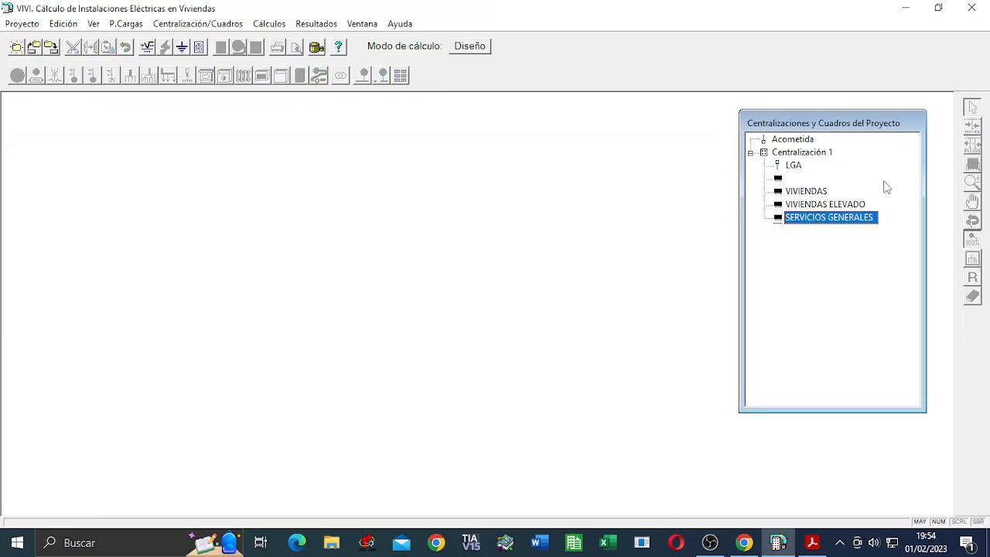
Recalculate the whole project and dismiss the calculation messages
left_click(269, 23)
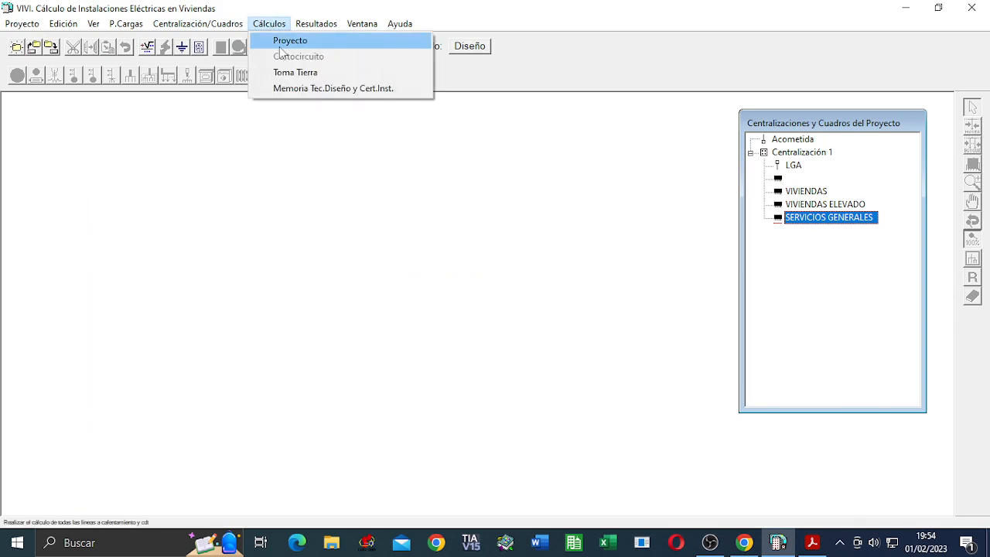
left_click(289, 44)
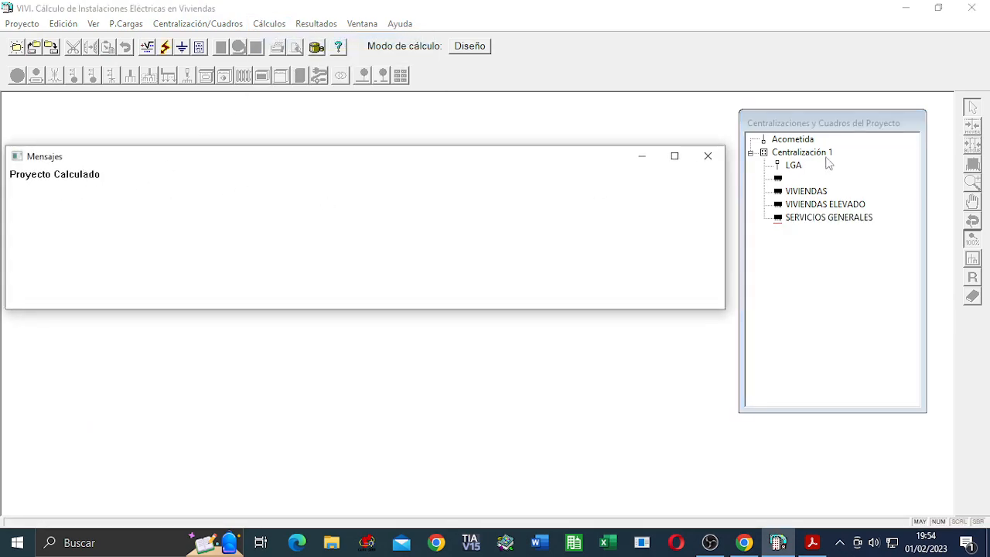
left_click(714, 159)
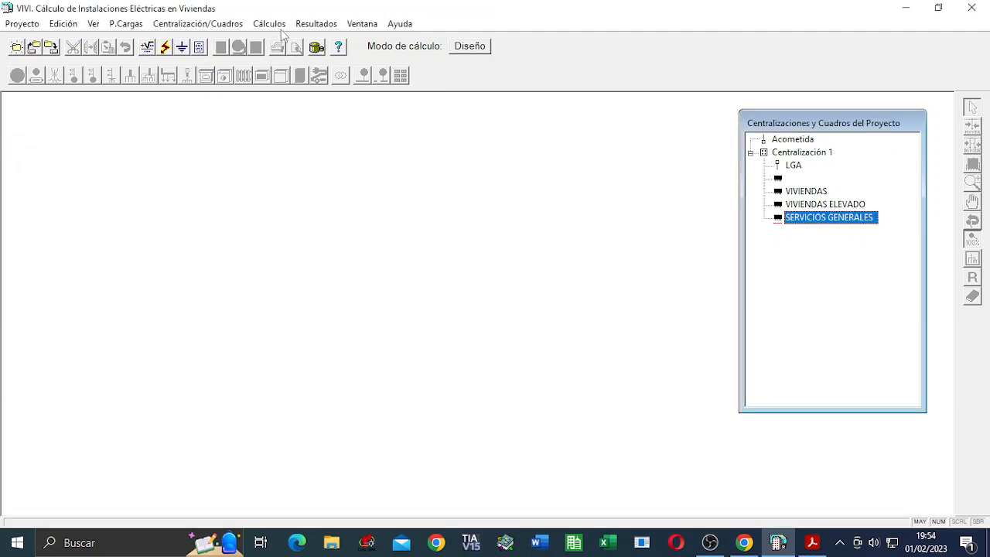
Save the project to the desktop as EDIFICION VIVIENDAS CON DMELECT in the .viv project format
left_click(307, 27)
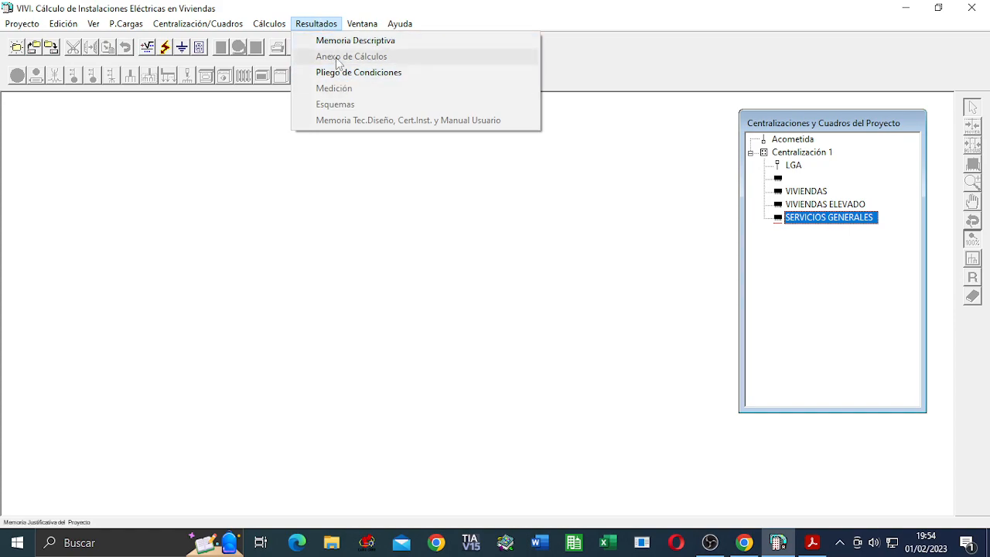
mouse_move(26, 25)
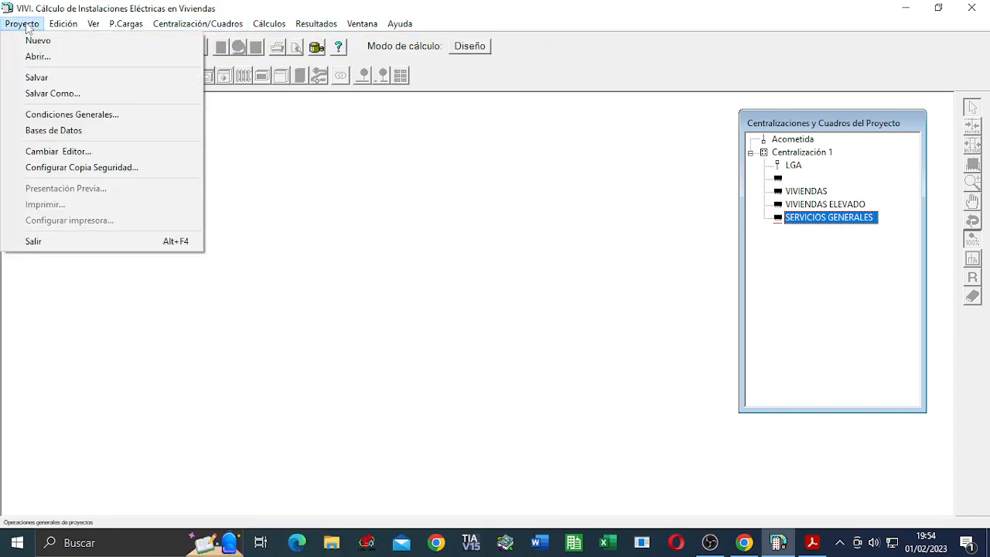
left_click(26, 25)
left_click(26, 25)
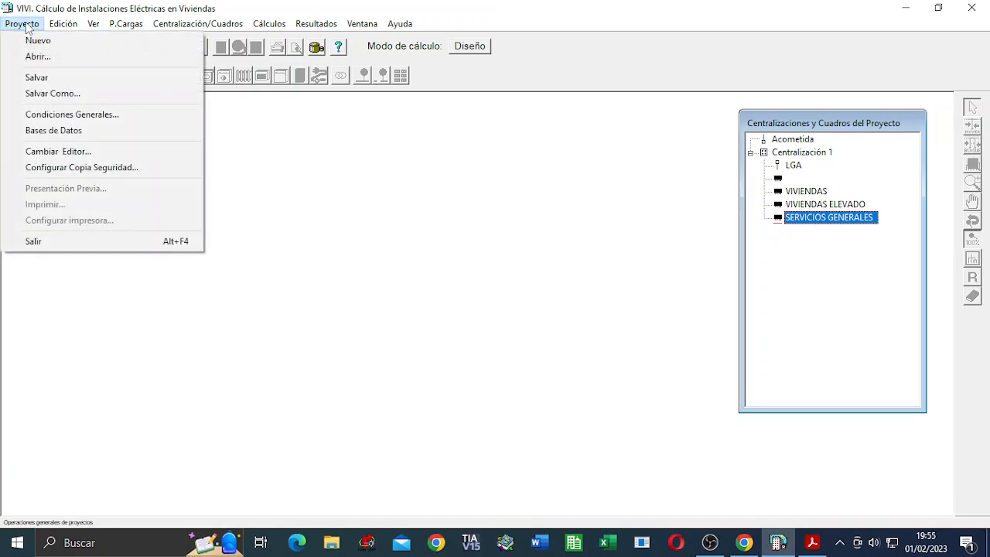
left_click(57, 91)
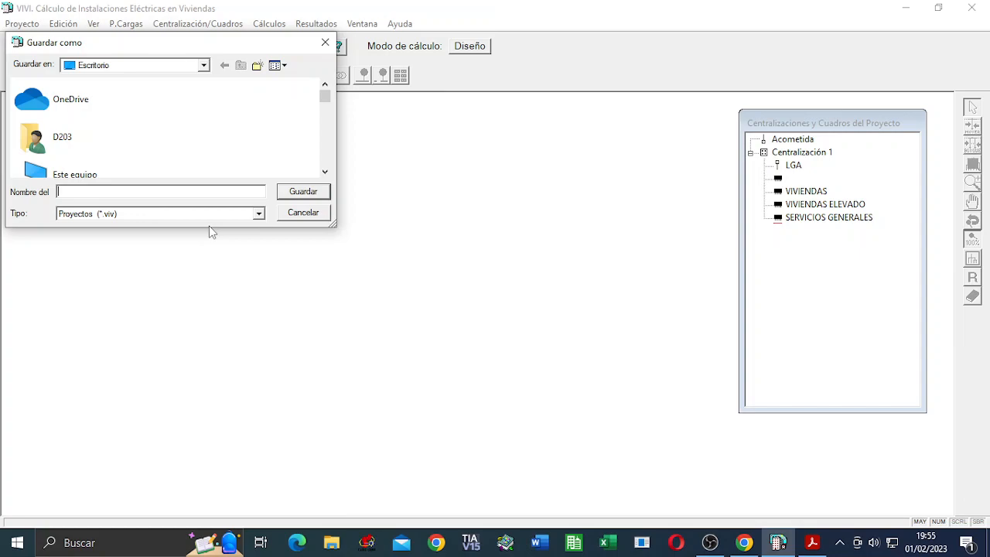
type("eD")
type("EDIFICION VIVIENDAS CON DMELECT")
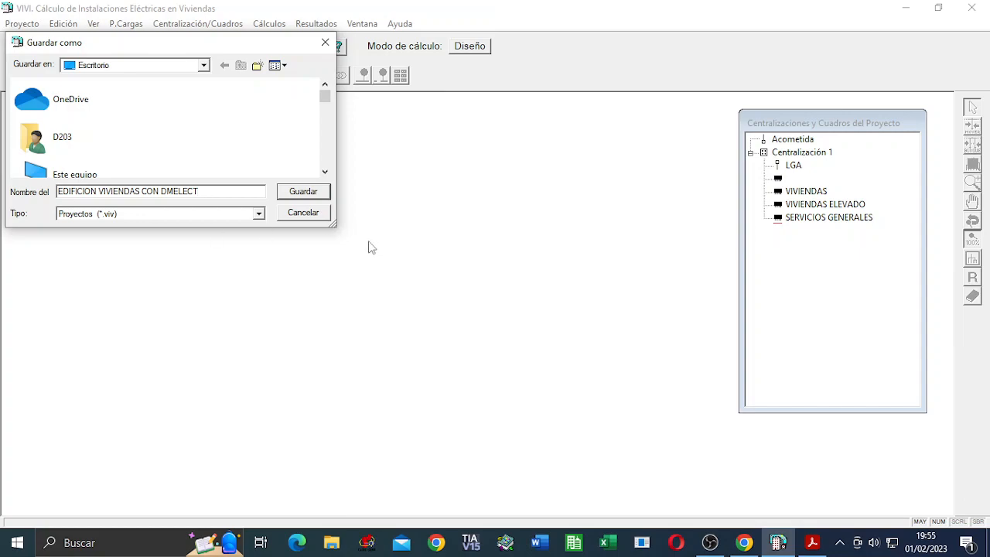
left_click(313, 193)
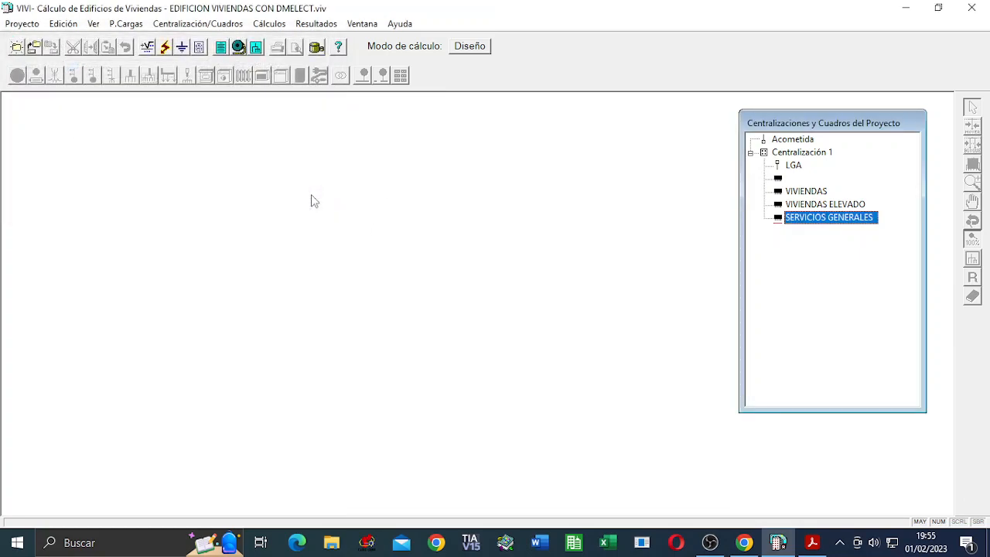
Generate the project's Memoria Descriptiva and look over its table of contents in Word
left_click(268, 23)
mouse_move(296, 31)
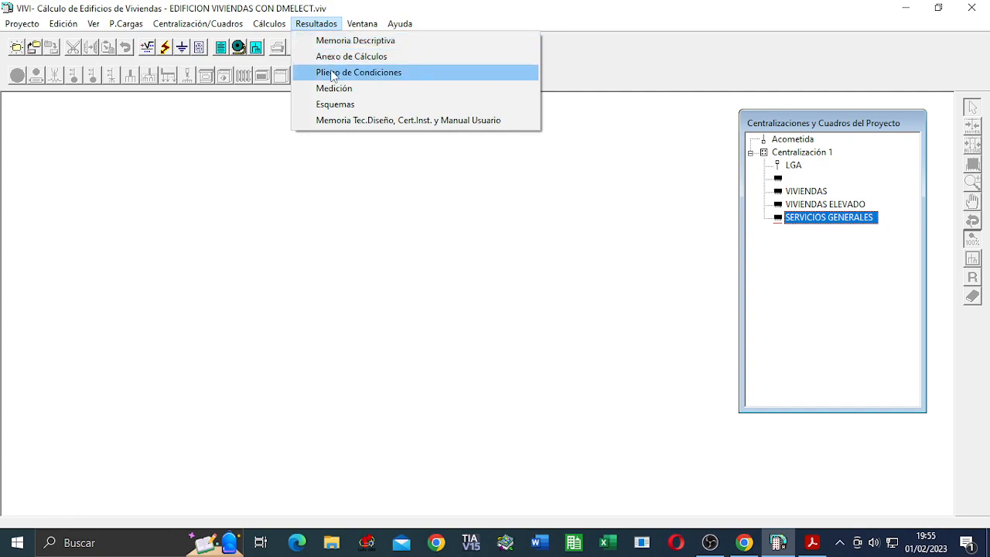
left_click(362, 45)
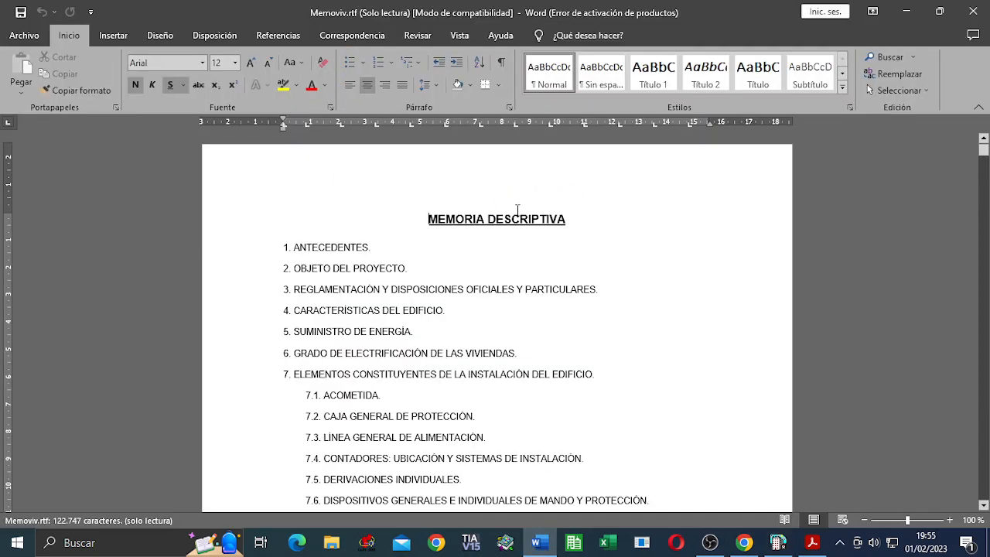
left_click(667, 413)
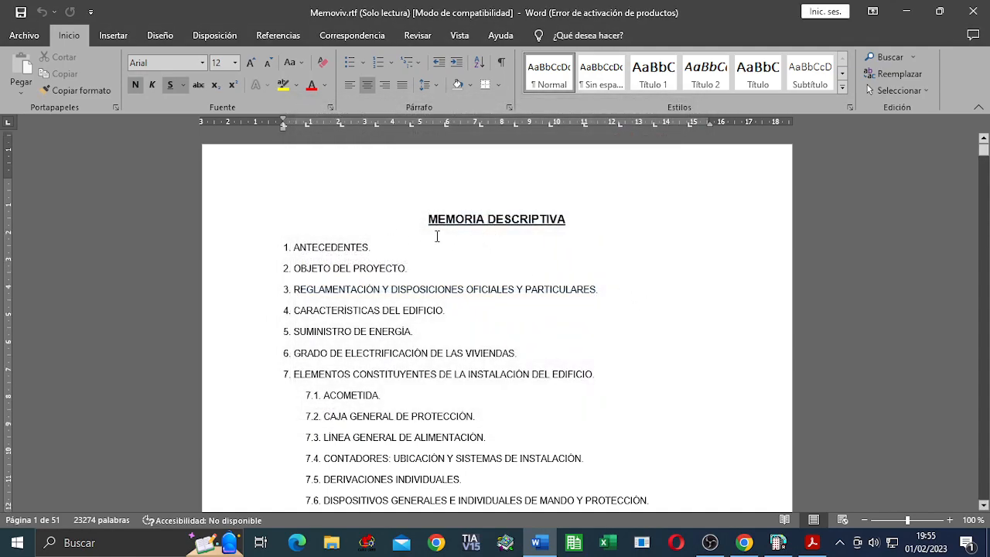
scroll(438, 236, "down", 3)
scroll(379, 178, "up", 1)
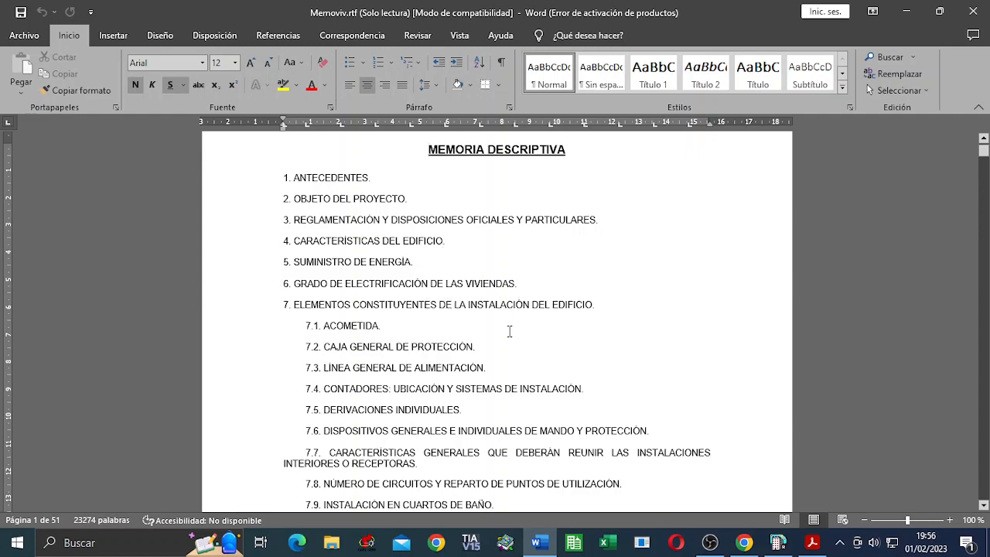
Read through the rest of the Memoria Descriptiva's table of contents, including the workplace safety chapters, up to the Antecedentes section
scroll(424, 332, "down", 1)
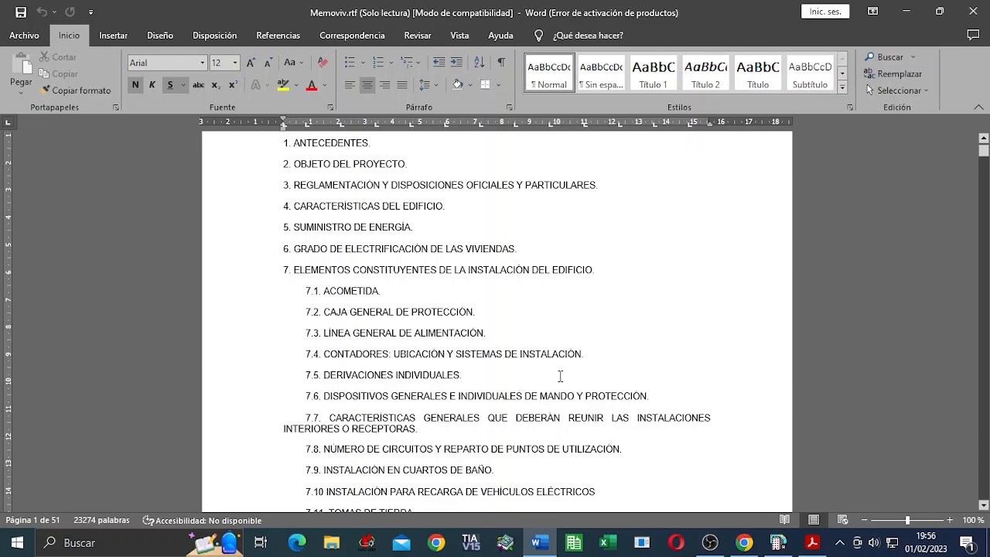
scroll(542, 379, "down", 3)
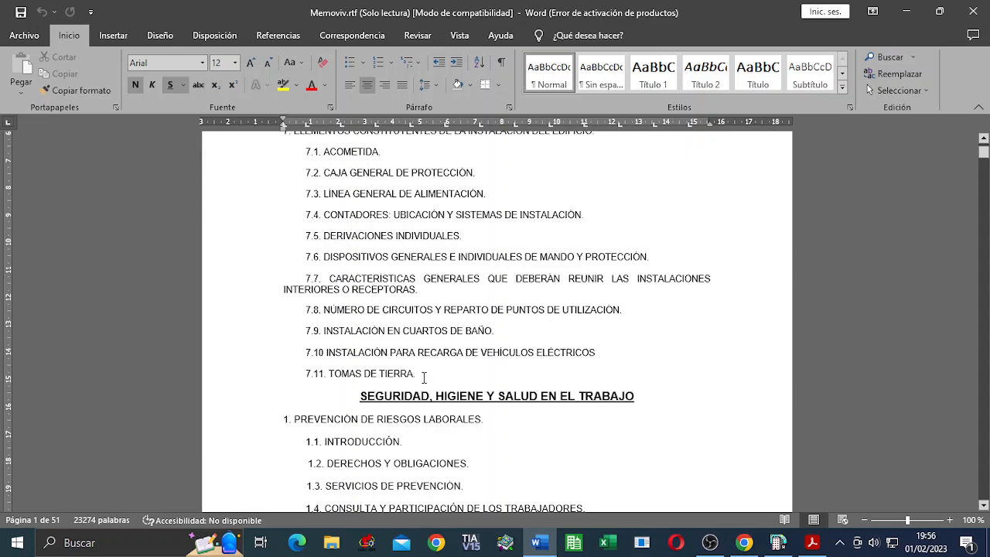
scroll(469, 367, "down", 2)
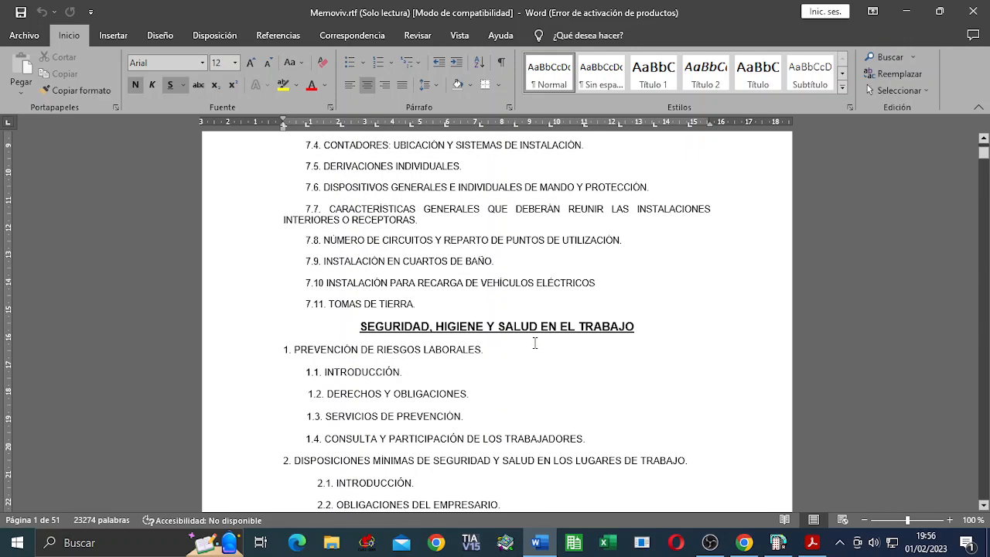
scroll(535, 342, "down", 3)
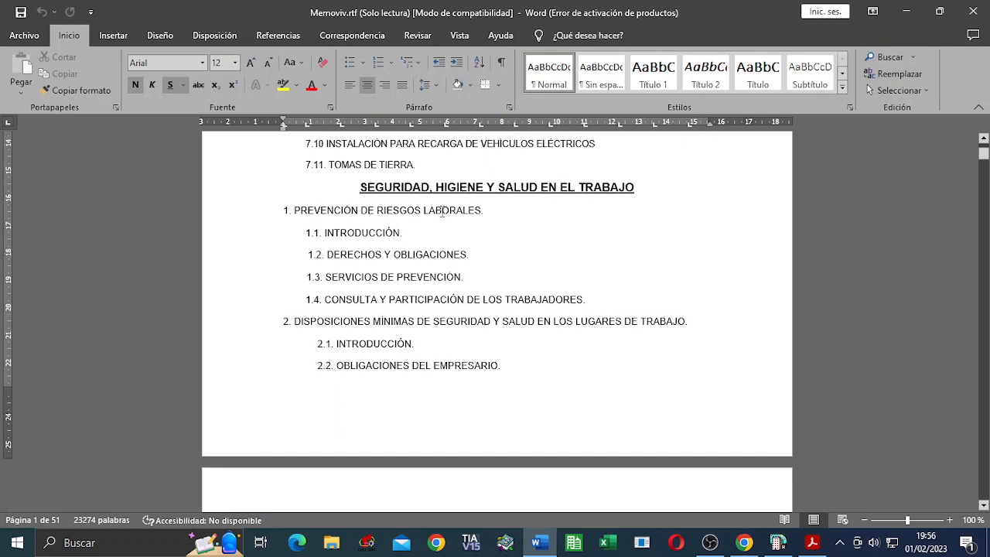
scroll(522, 305, "down", 2)
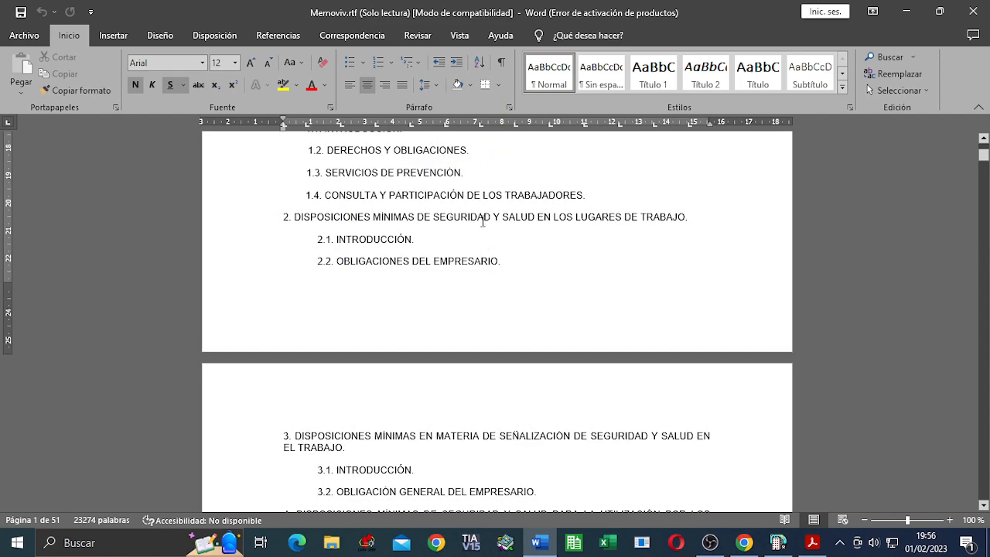
scroll(544, 234, "down", 6)
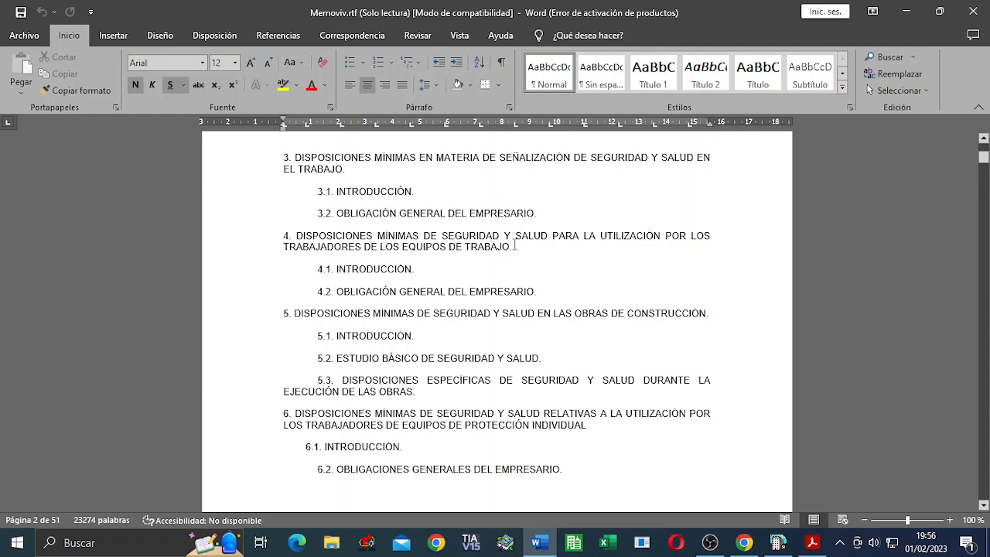
scroll(533, 243, "down", 2)
scroll(533, 243, "down", 3)
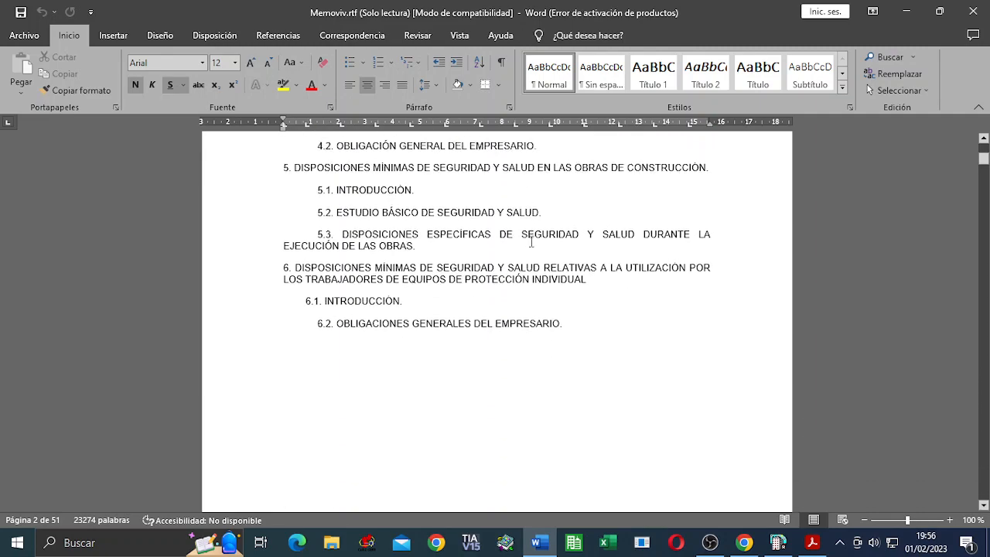
scroll(532, 248, "down", 15)
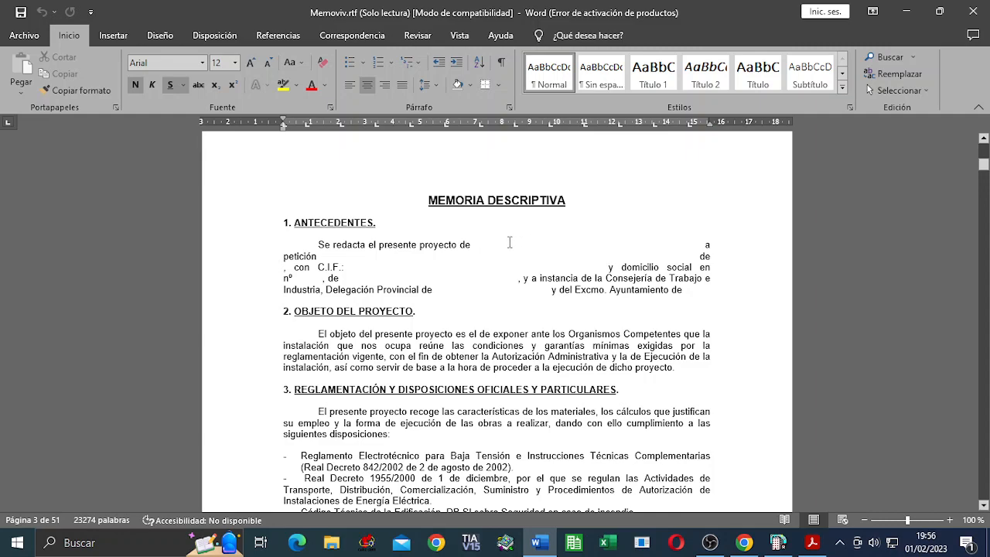
Fill the blank project description in the Antecedentes paragraph with "Instalación eléctrica en edificio de viviendas"
left_click(484, 243)
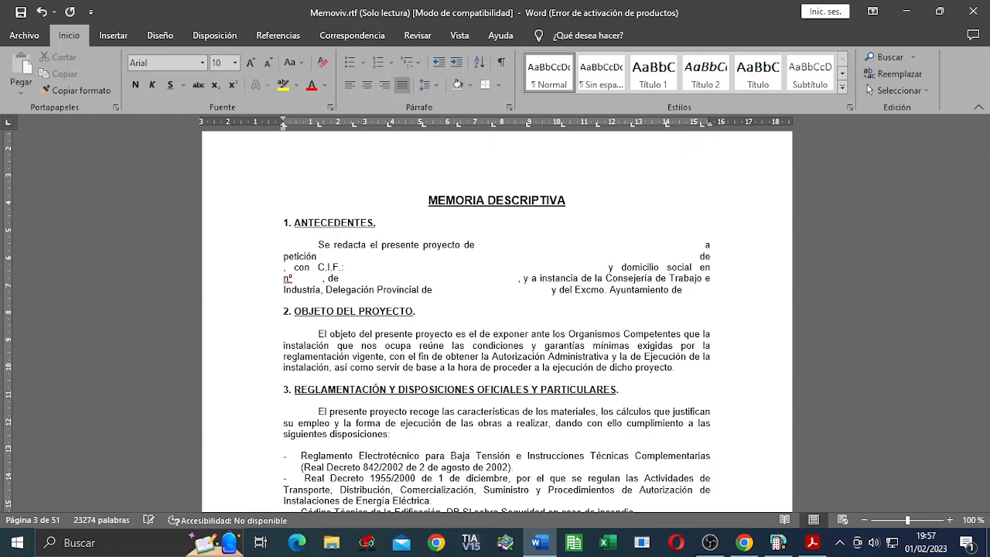
type("ei")
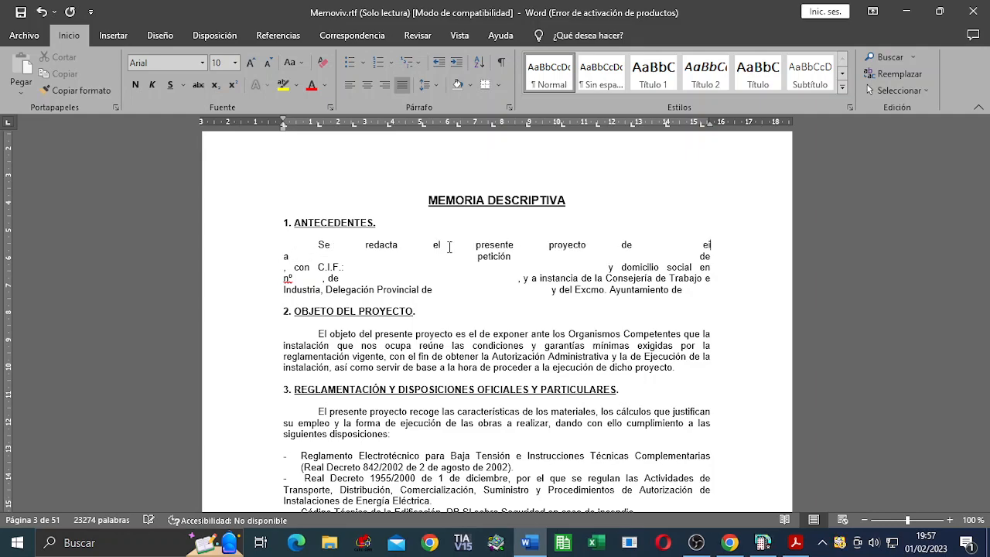
key("BackSpace")
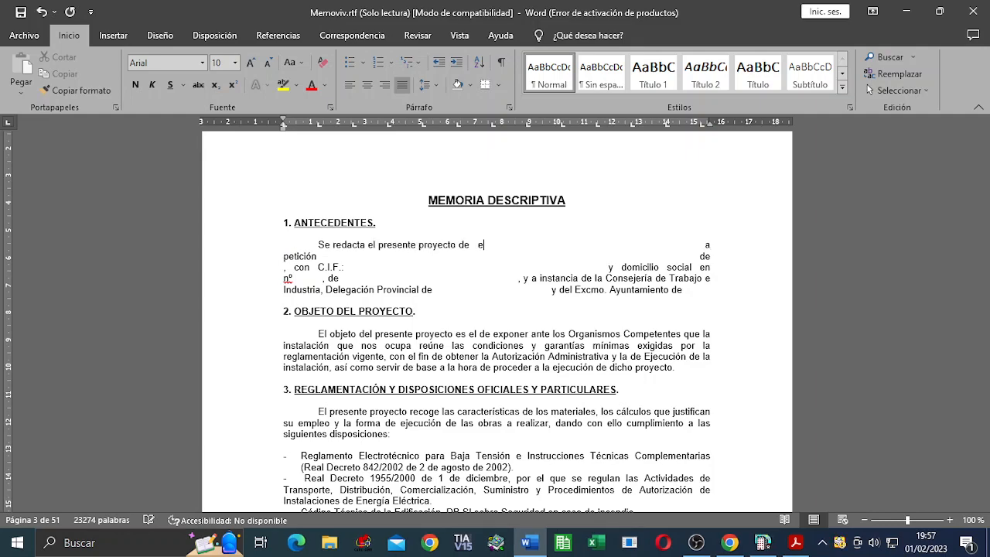
key("BackSpace")
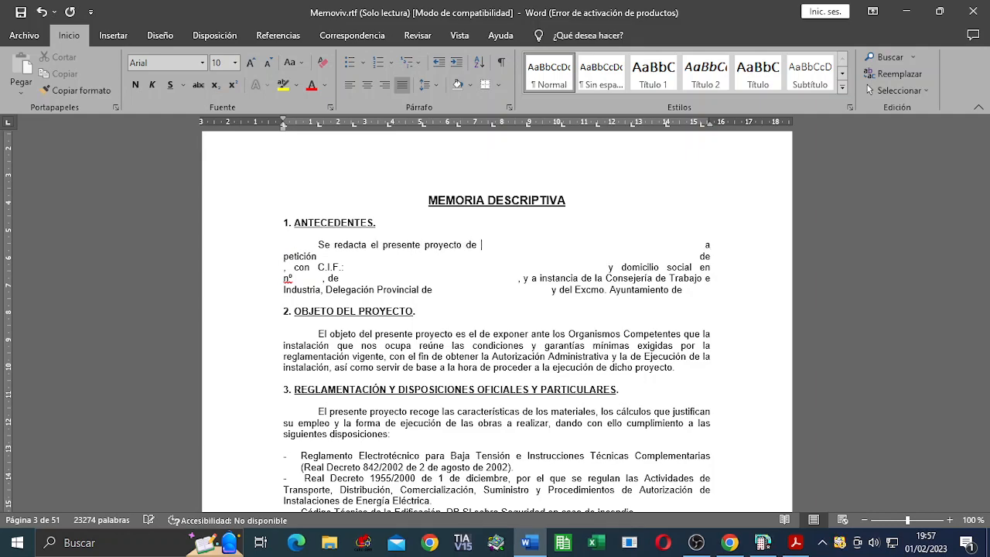
type("iNS")
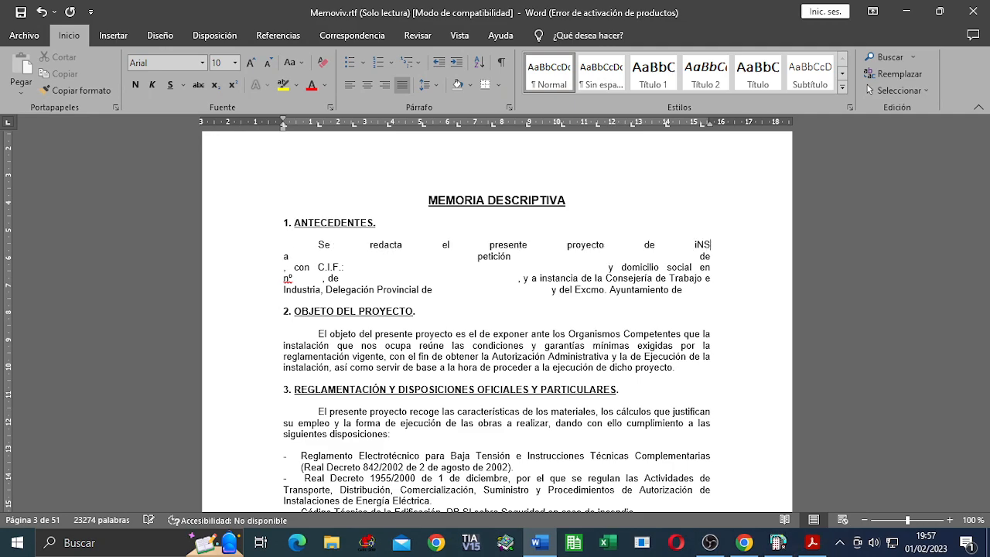
type("TALA")
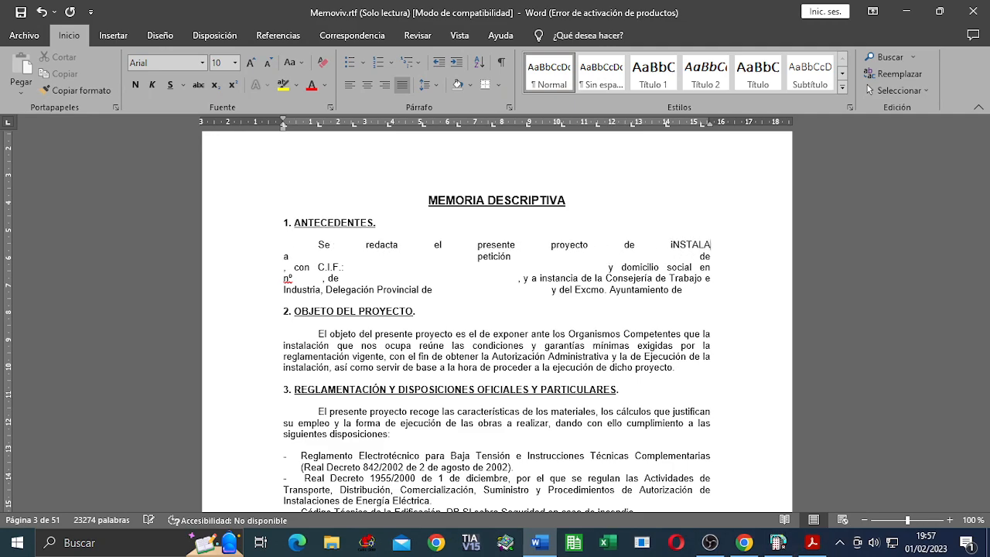
type("CIón el")
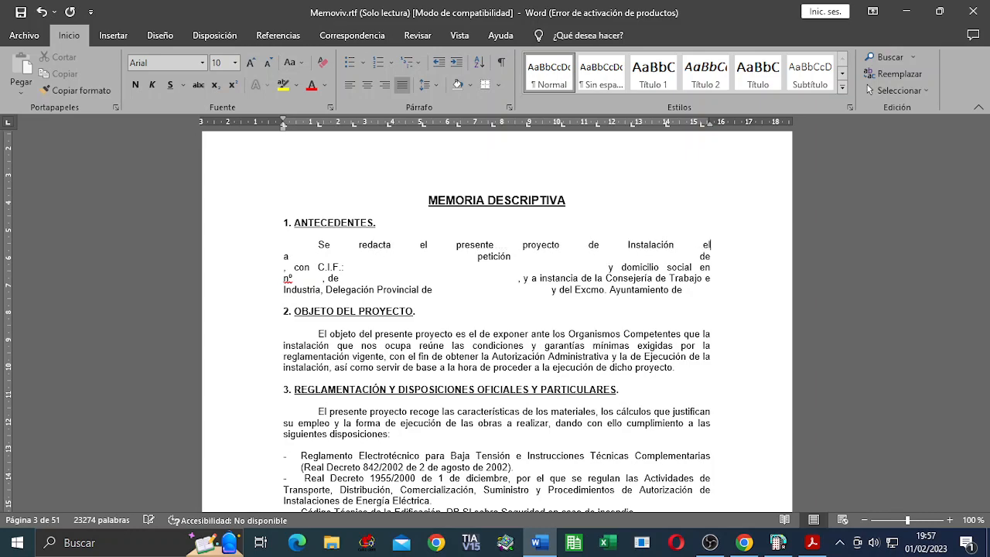
type("éctrica en")
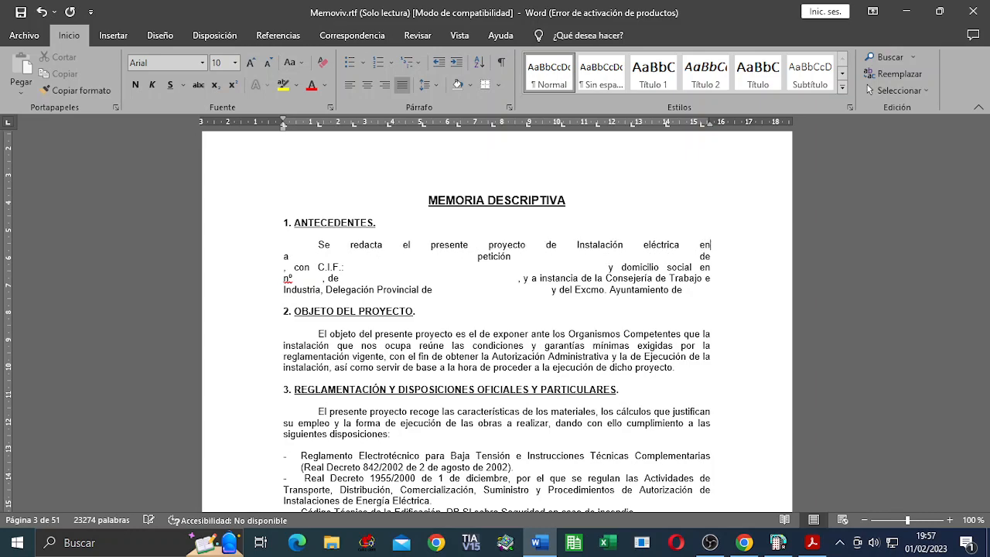
type(" edific")
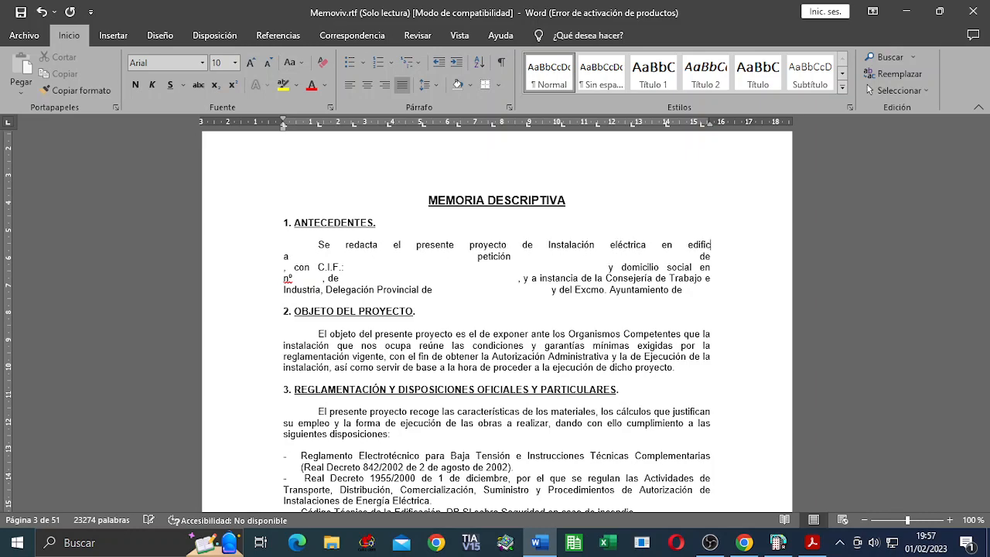
type("io de viviendas")
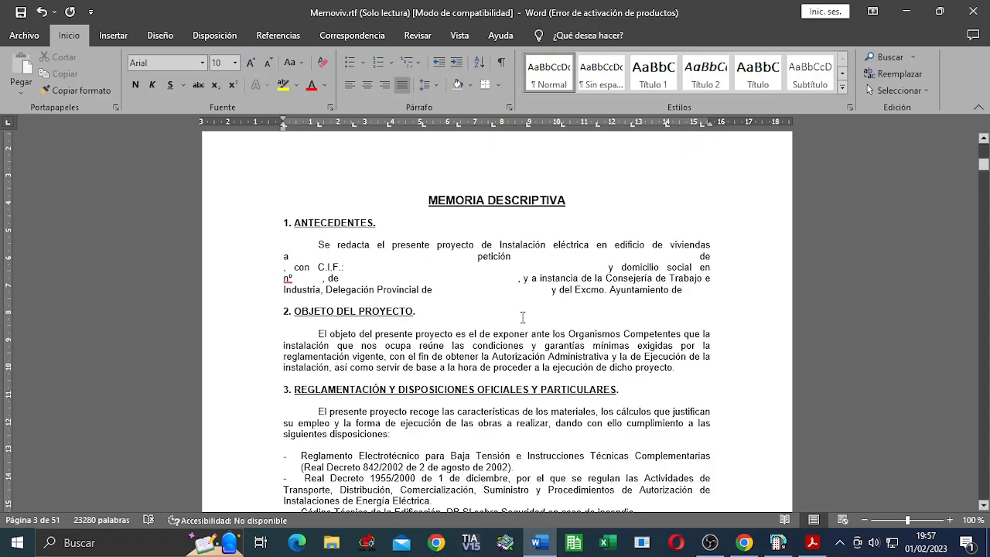
Examine the Memoria's regulations list and building characteristics section, and close the document without saving the changes
scroll(589, 325, "down", 6)
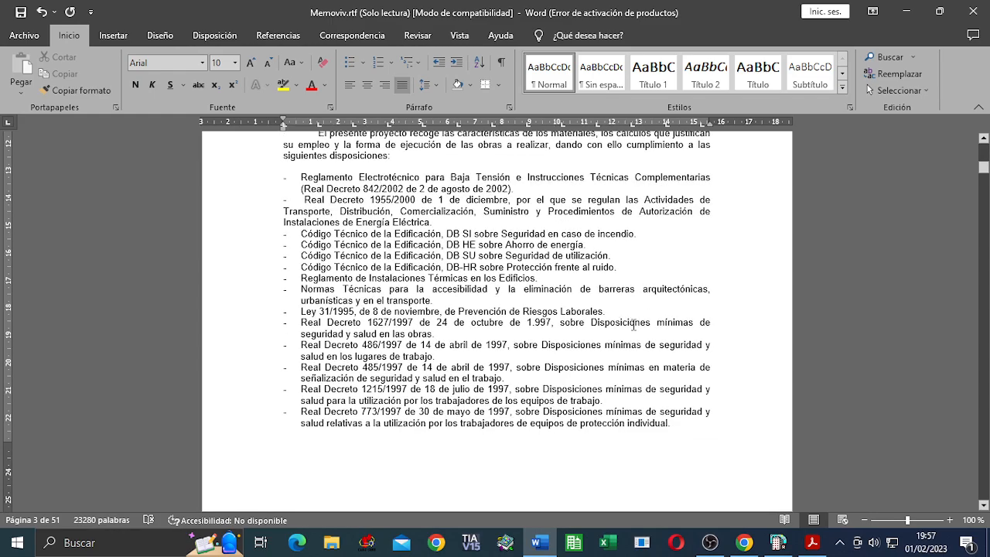
scroll(612, 312, "down", 6)
scroll(580, 308, "up", 4)
scroll(579, 308, "up", 10)
scroll(573, 305, "down", 12)
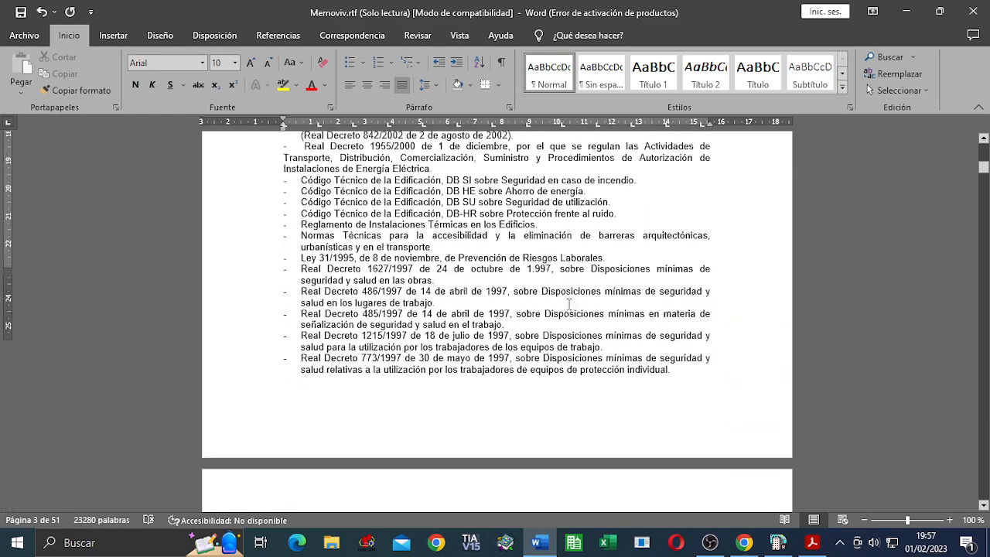
scroll(572, 305, "down", 3)
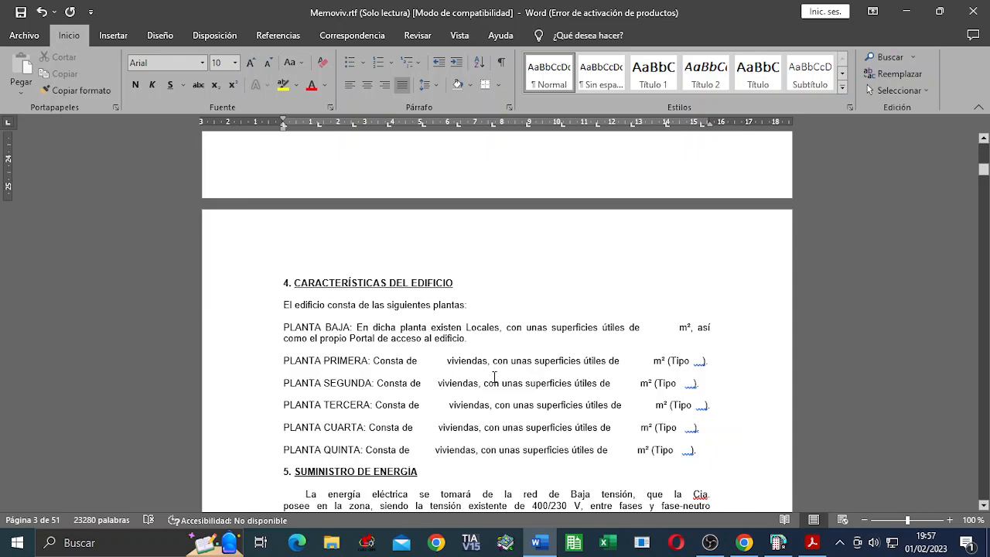
scroll(495, 377, "up", 20)
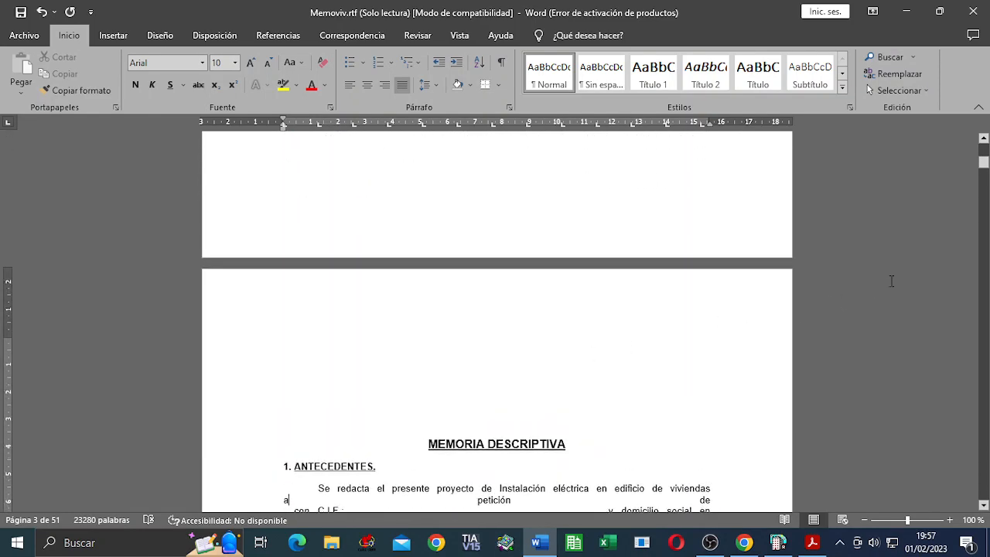
left_click_drag(983, 162, 983, 149)
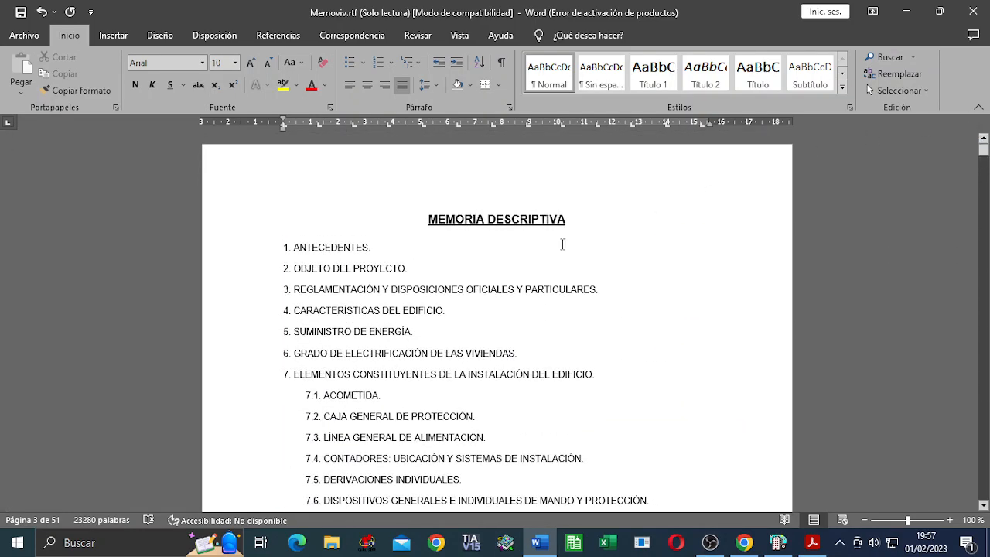
left_click(973, 12)
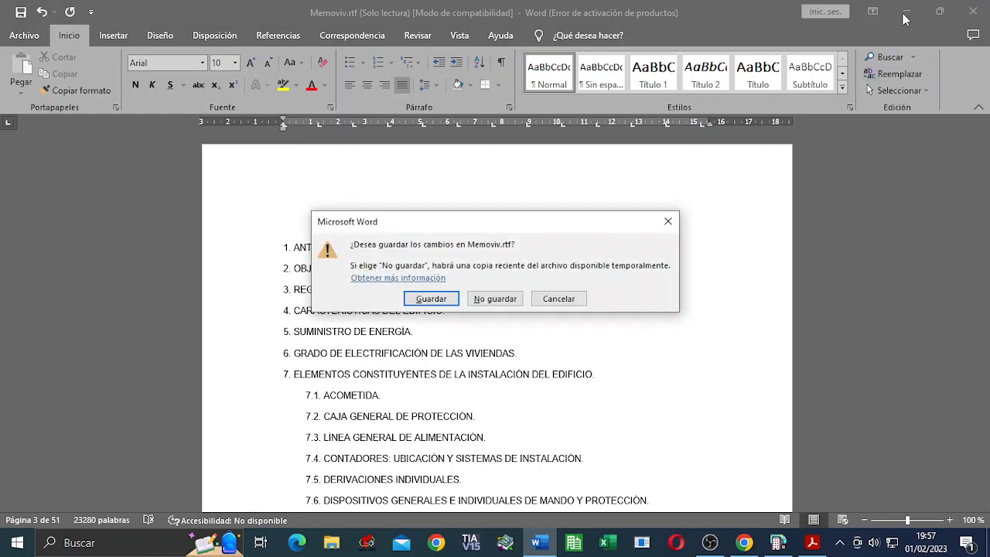
left_click(495, 299)
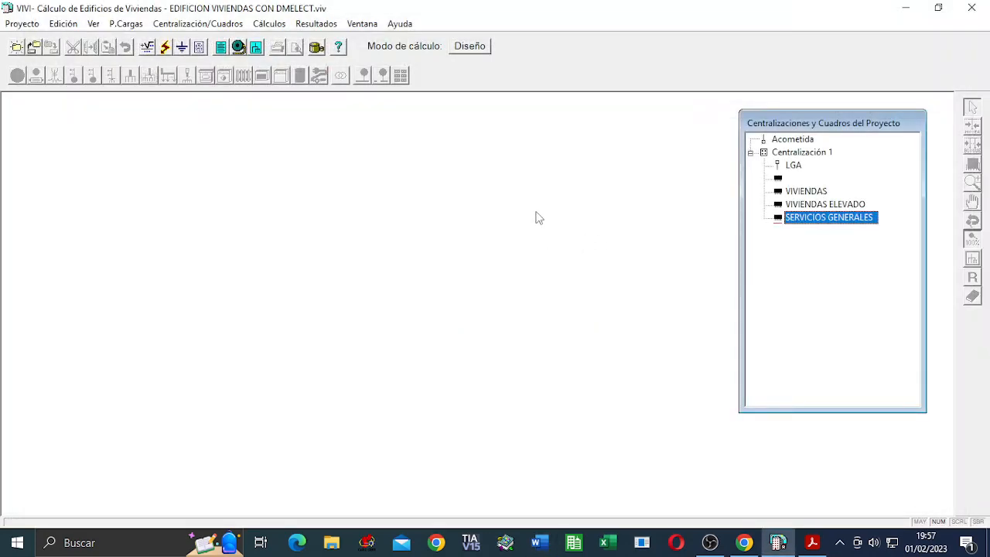
Generate the project's Anexo de Cálculos from VIVI and dismiss the Office activation notice
left_click(317, 24)
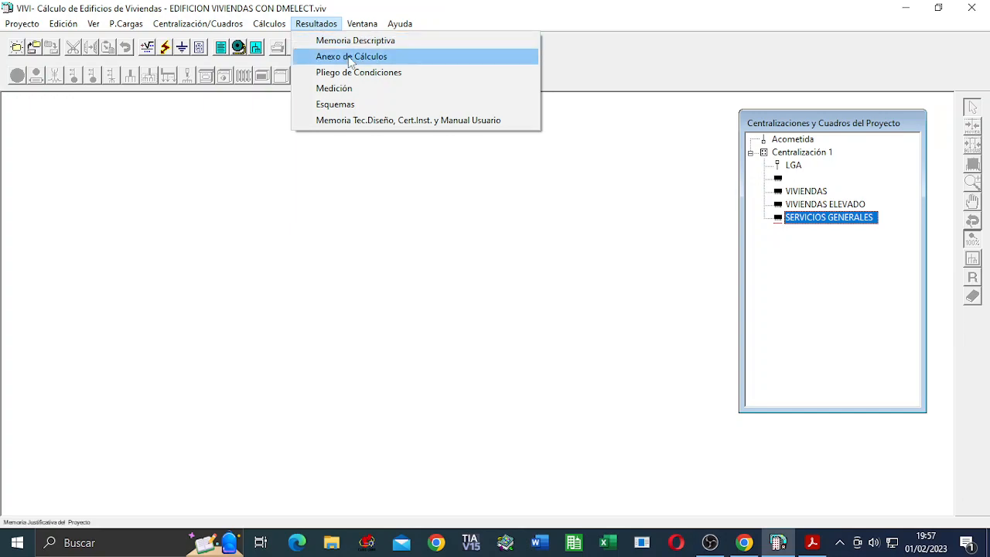
left_click(351, 58)
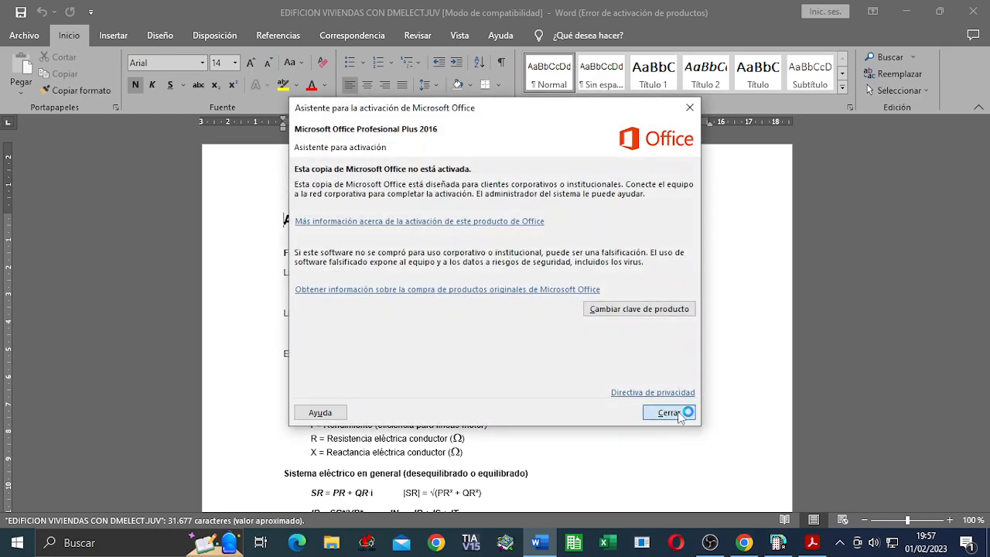
left_click(670, 413)
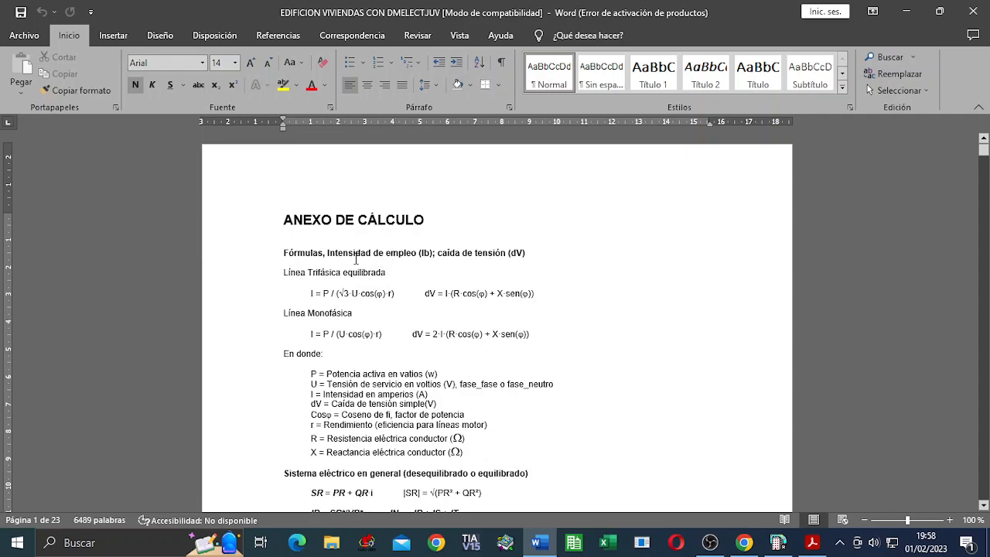
Examine the Anexo de Cálculos from the formulas and building characteristics through the load forecast to the Acometida calculation
scroll(510, 271, "down", 10)
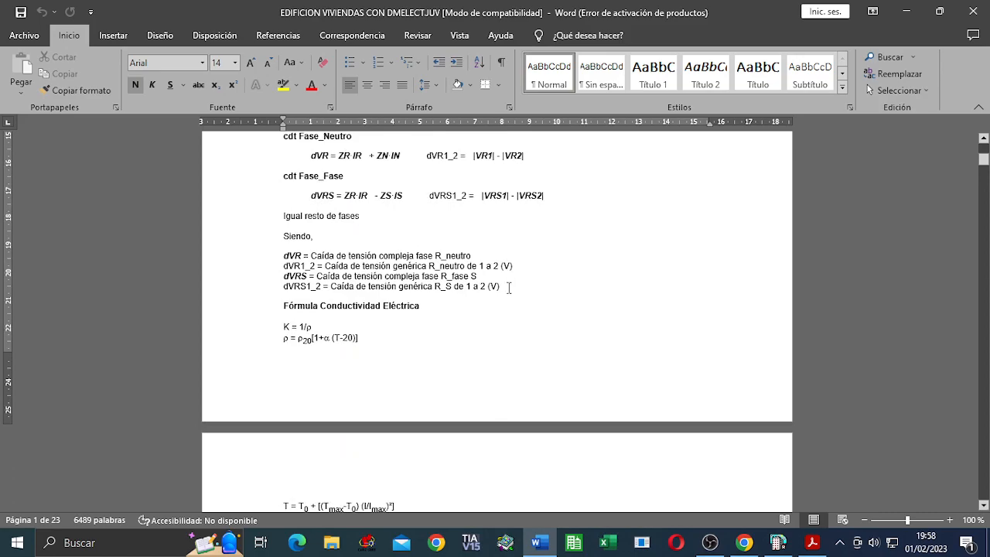
scroll(509, 288, "down", 18)
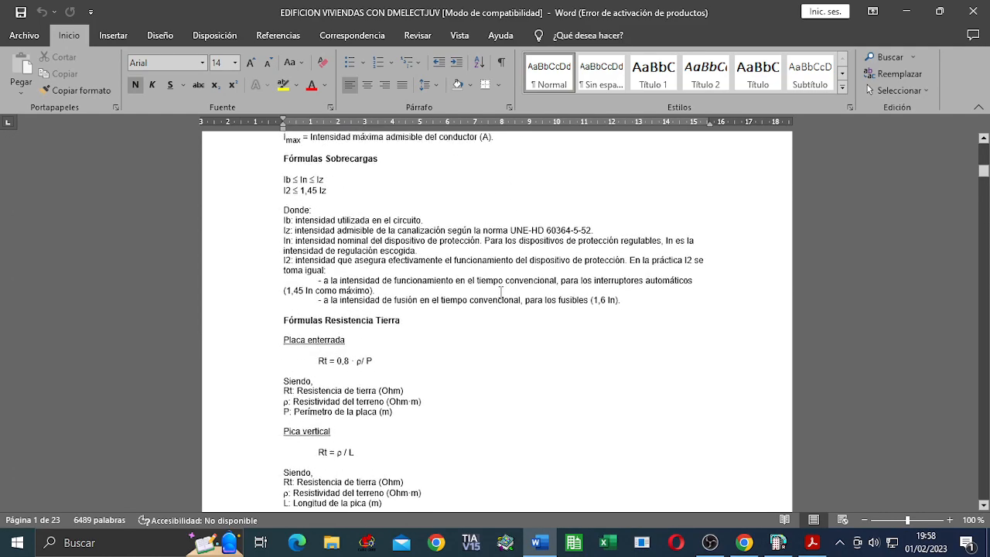
scroll(501, 291, "down", 20)
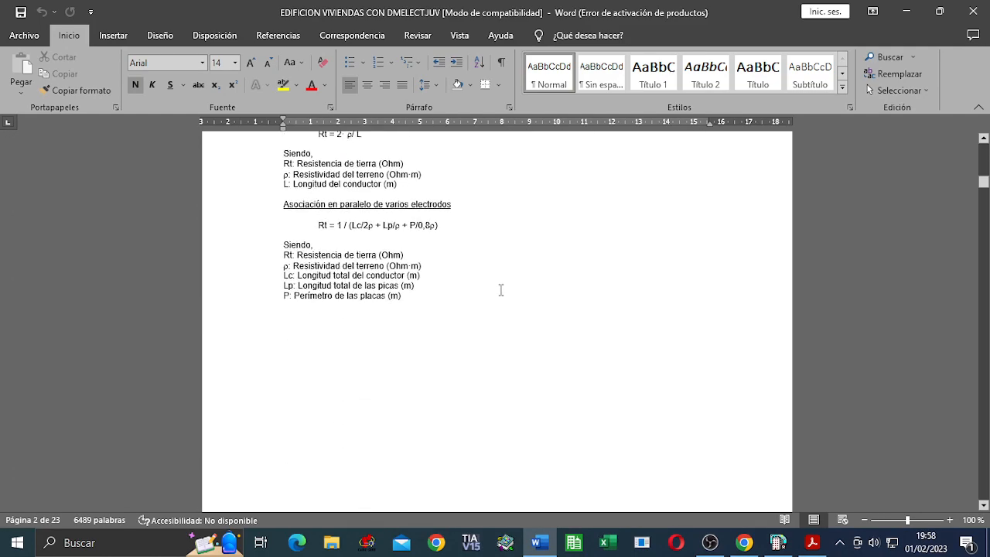
scroll(499, 289, "down", 6)
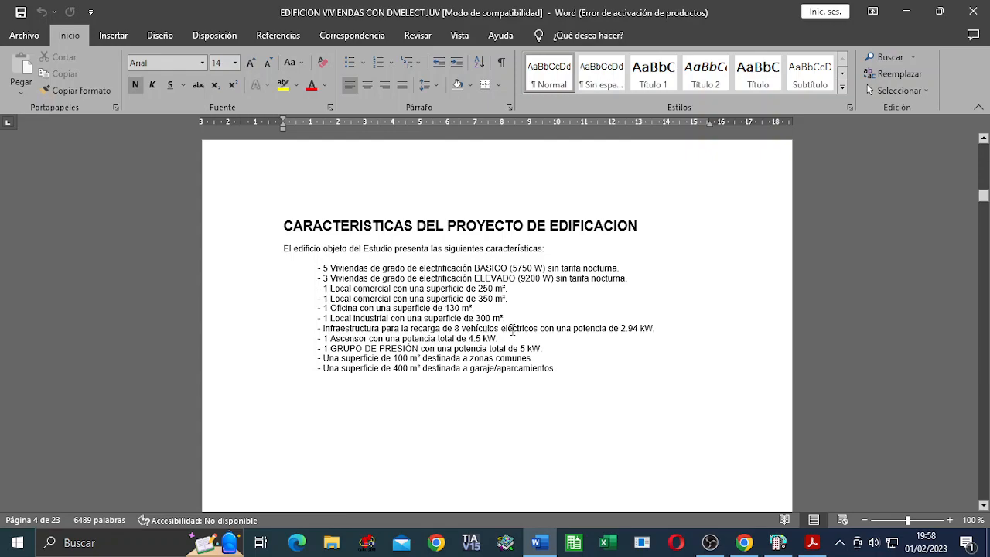
scroll(512, 330, "down", 11)
scroll(508, 328, "down", 8)
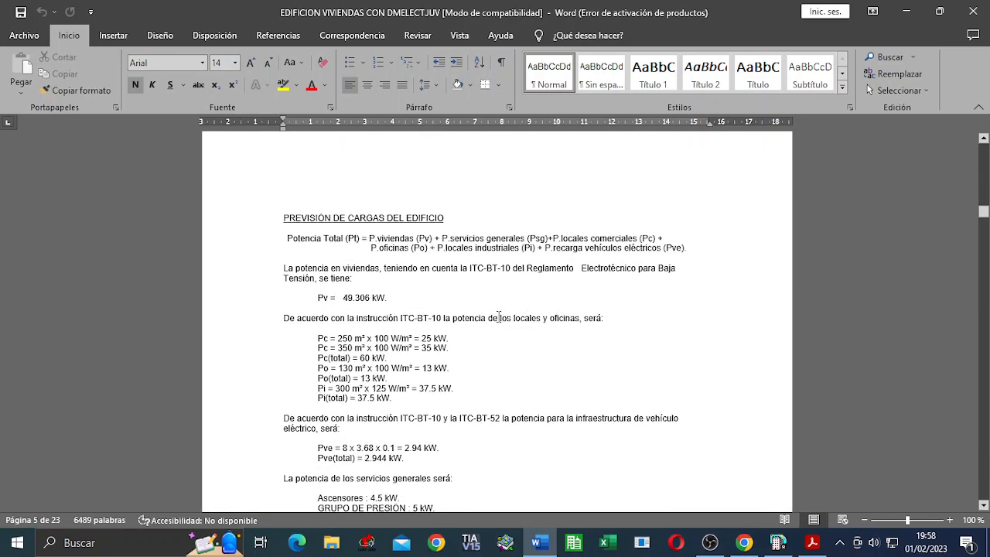
scroll(475, 267, "down", 10)
scroll(488, 278, "up", 3)
scroll(489, 279, "down", 9)
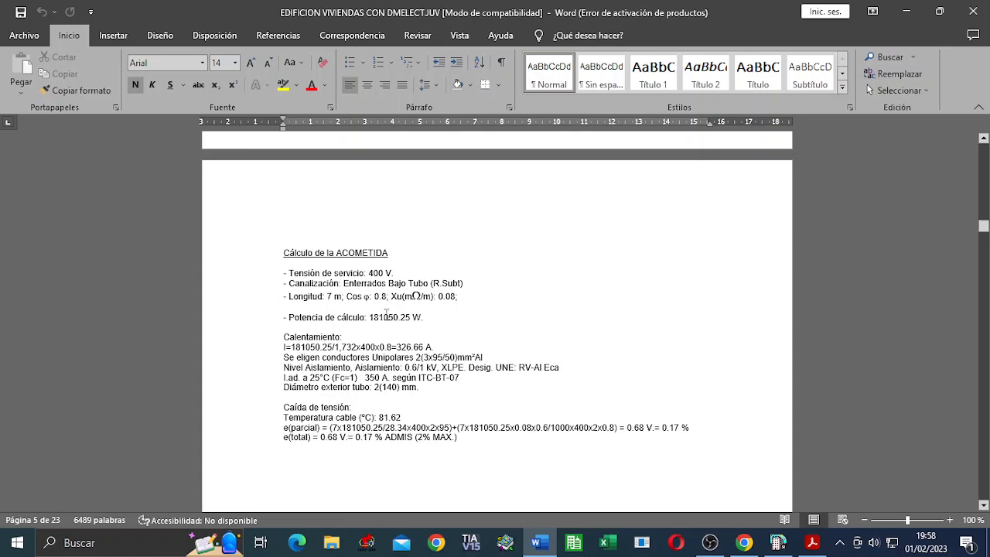
scroll(447, 348, "down", 2)
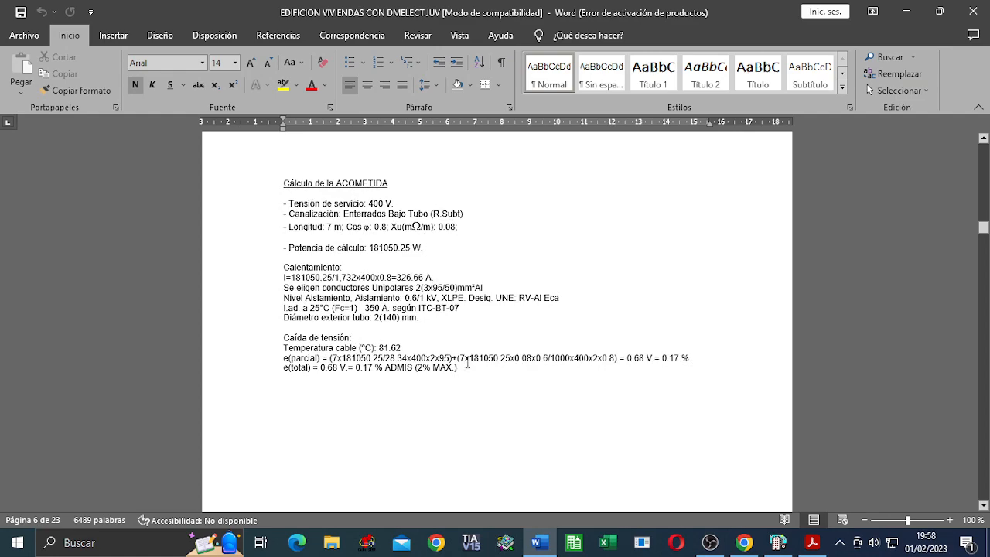
Examine the Centralización 1 calculations, from the Línea General de Alimentación and phase distribution table to the unnamed panel's Derivación Individual
scroll(468, 364, "down", 15)
scroll(451, 368, "down", 3)
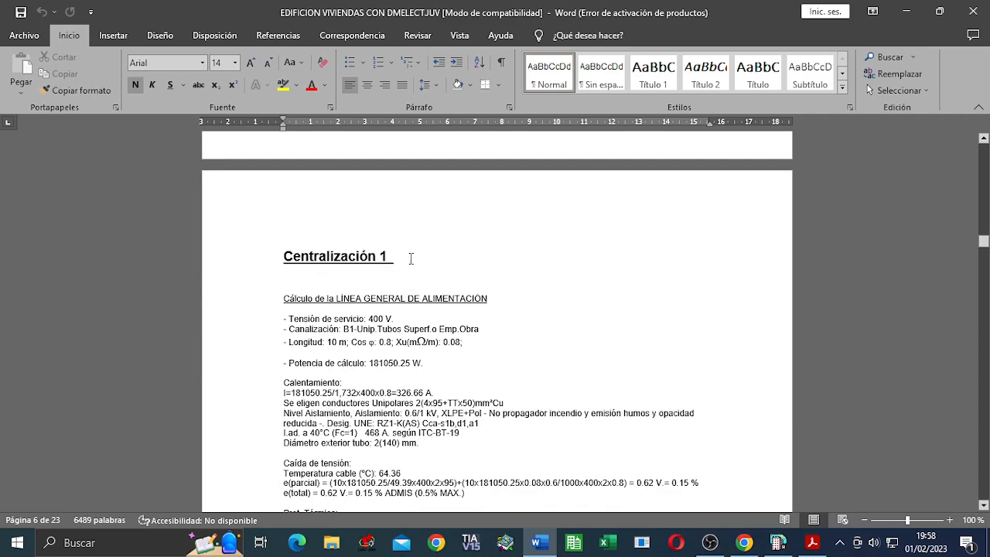
scroll(435, 318, "down", 3)
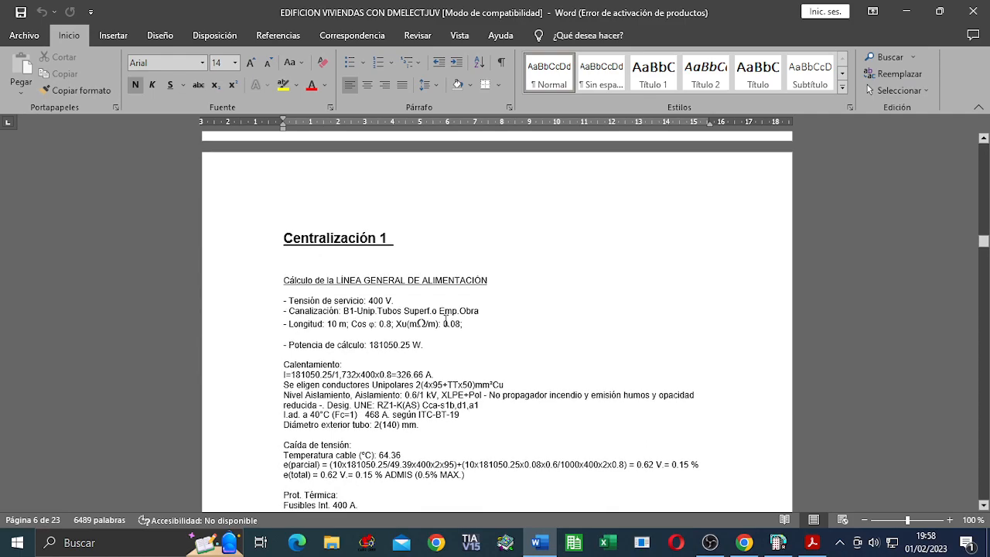
scroll(444, 320, "down", 3)
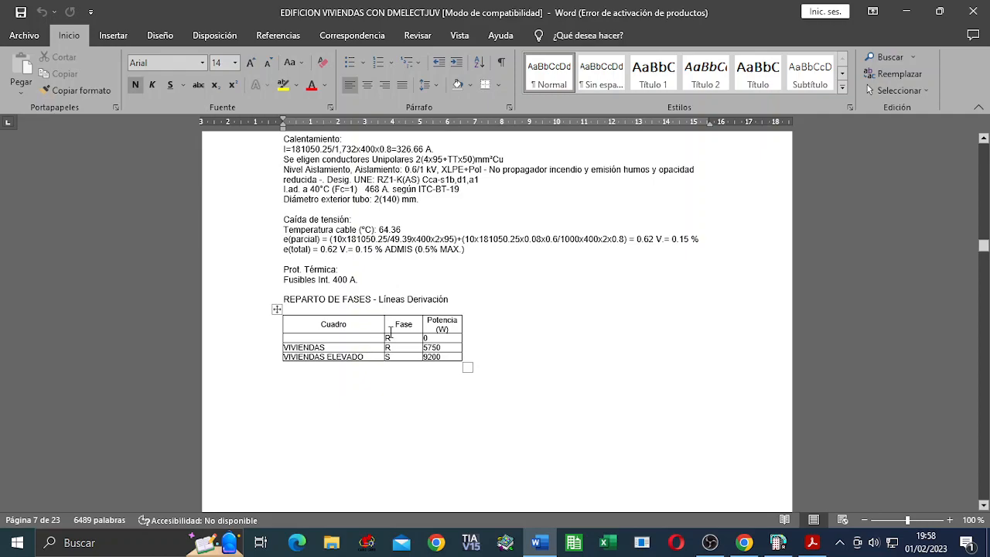
scroll(491, 321, "down", 10)
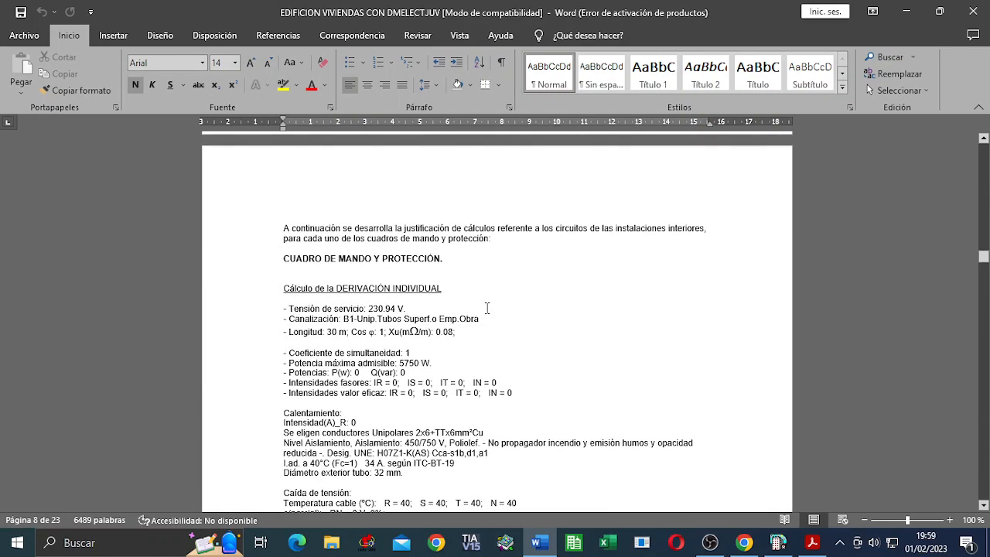
scroll(488, 308, "down", 5)
scroll(485, 311, "down", 3)
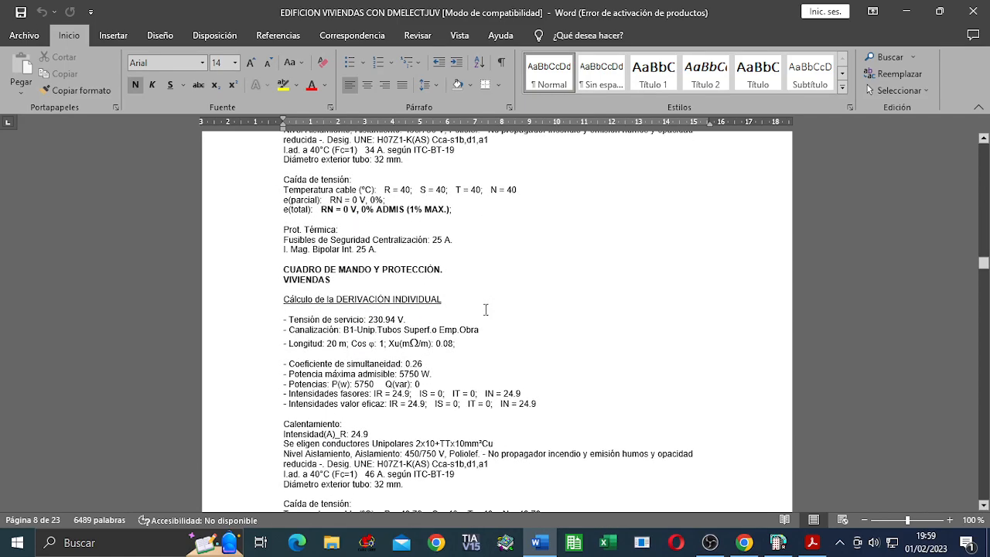
scroll(488, 306, "up", 4)
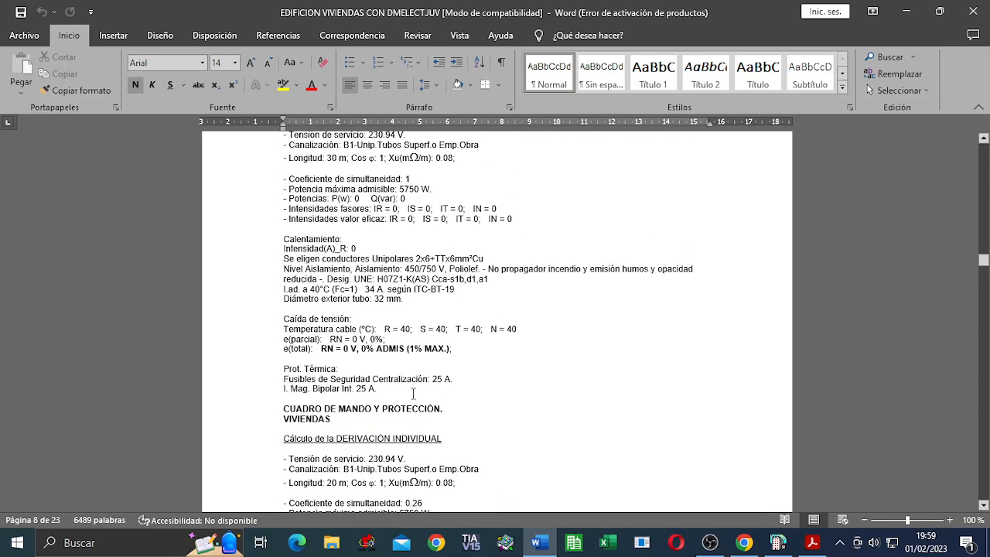
scroll(413, 394, "up", 4)
Examine the VIVIENDAS panel calculations, from its Derivación Individual through circuits C1 Alumbrado to C5
scroll(448, 356, "down", 15)
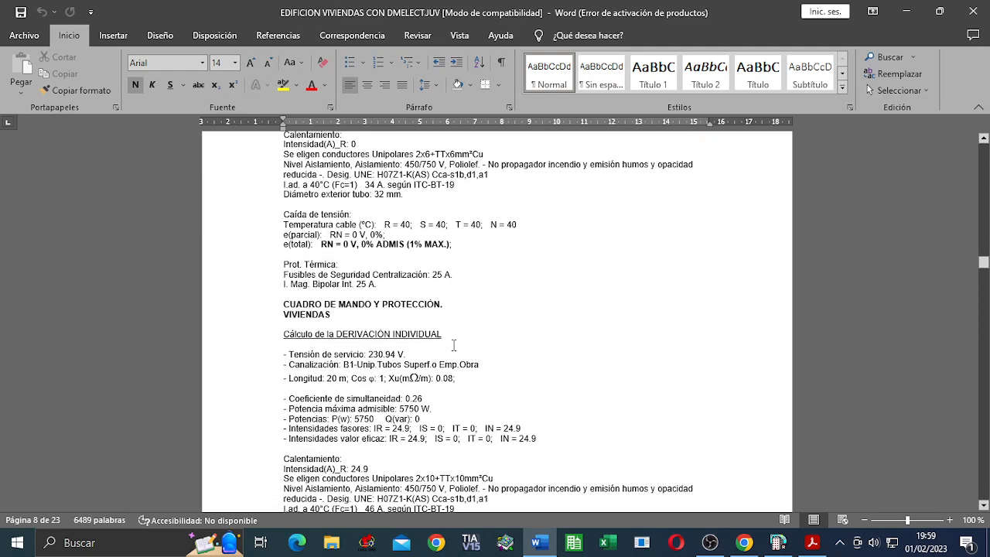
scroll(457, 350, "down", 4)
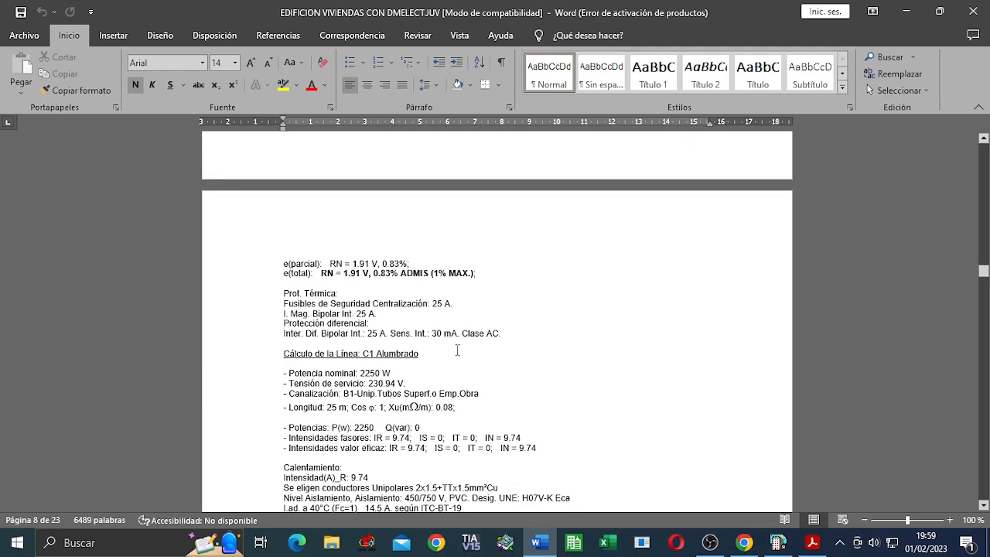
scroll(410, 361, "down", 5)
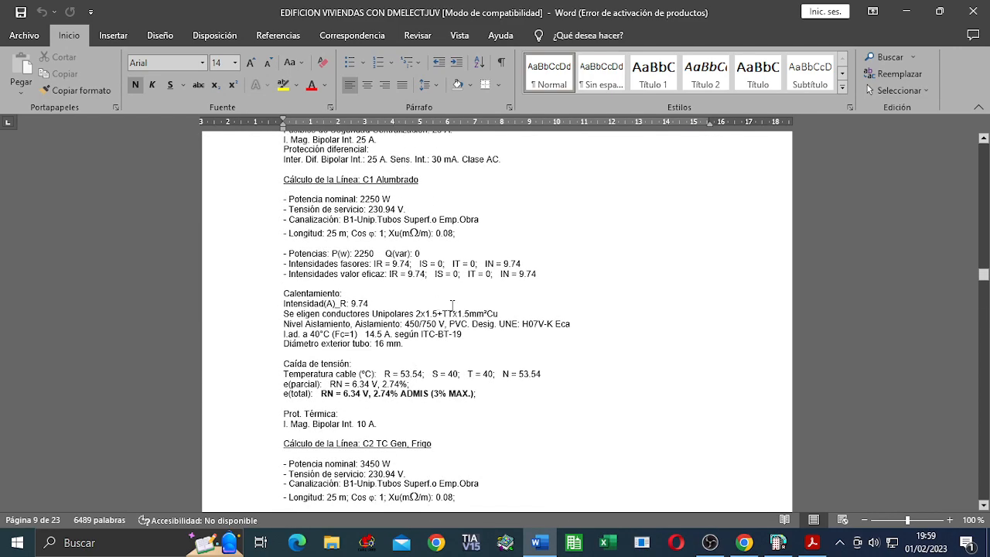
scroll(458, 313, "down", 20)
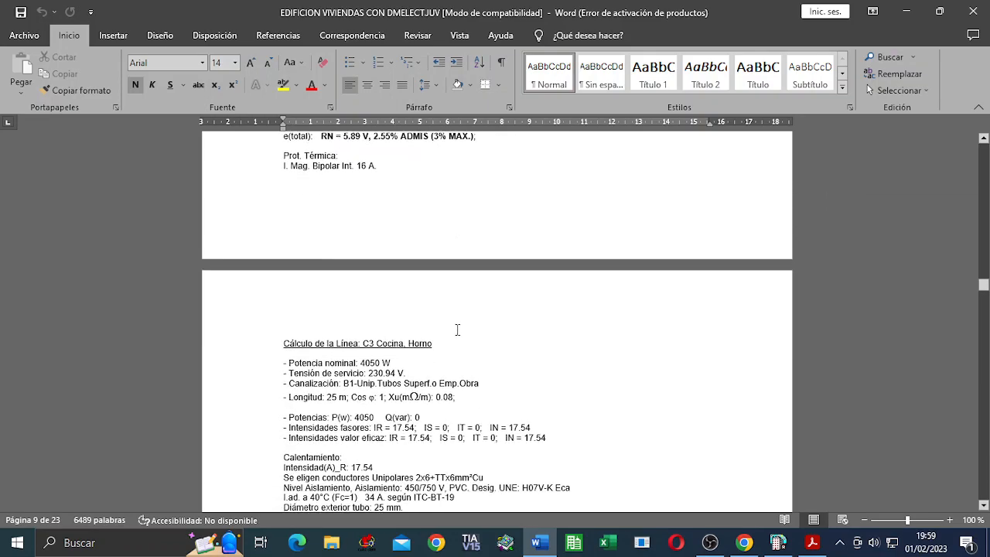
scroll(454, 337, "down", 20)
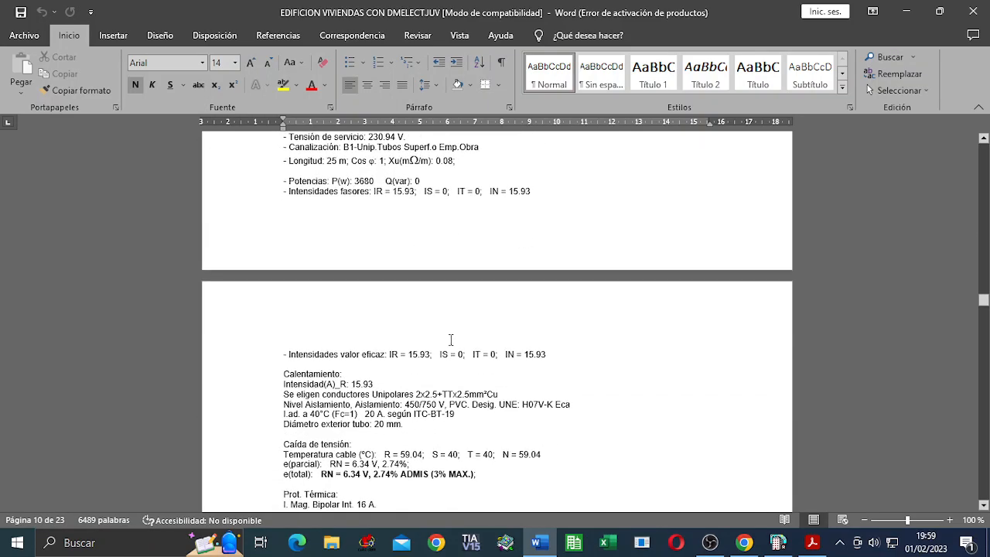
Examine the VIVIENDAS ELEVADO panel calculations, from its Derivación Individual through the circuits up to C13 Rec. vehículos
scroll(451, 337, "down", 12)
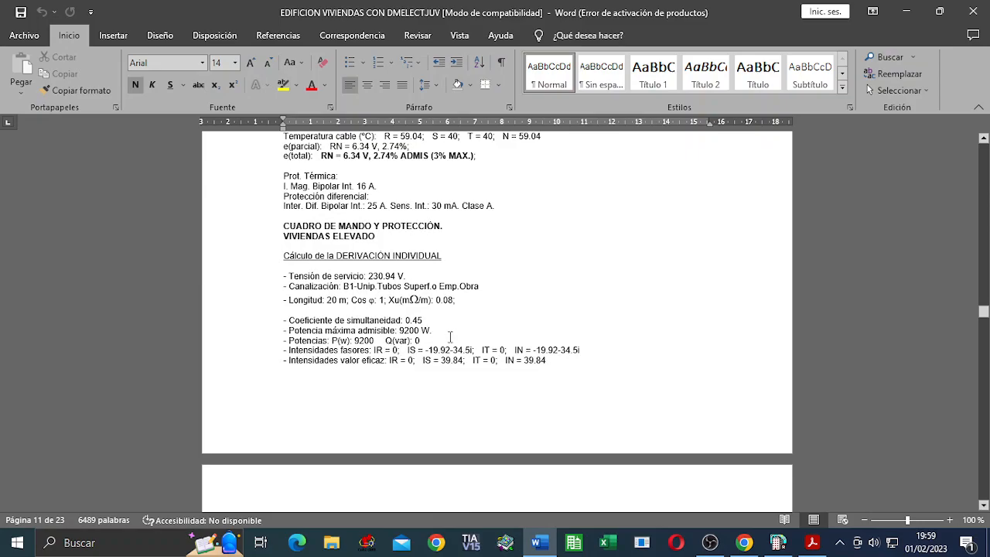
scroll(453, 332, "down", 20)
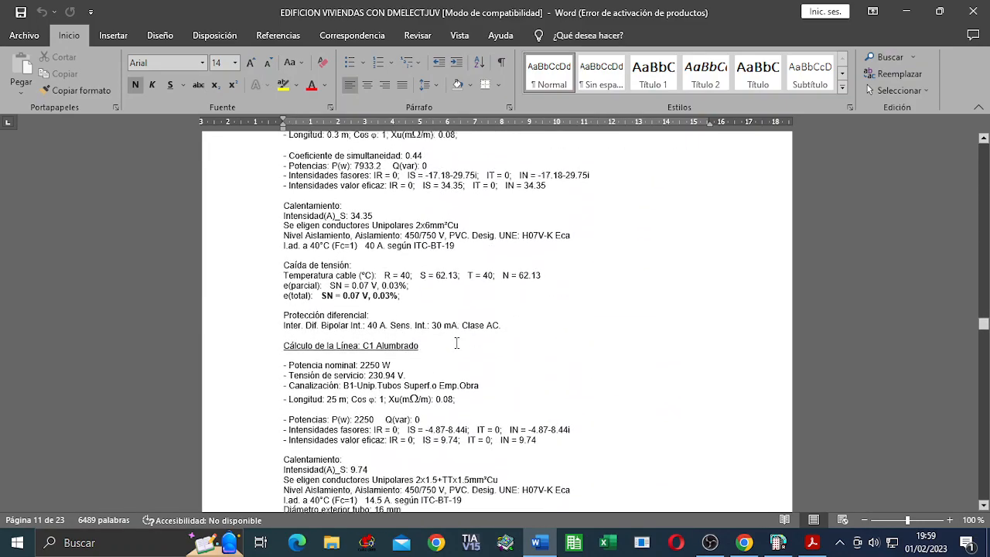
scroll(456, 346, "down", 14)
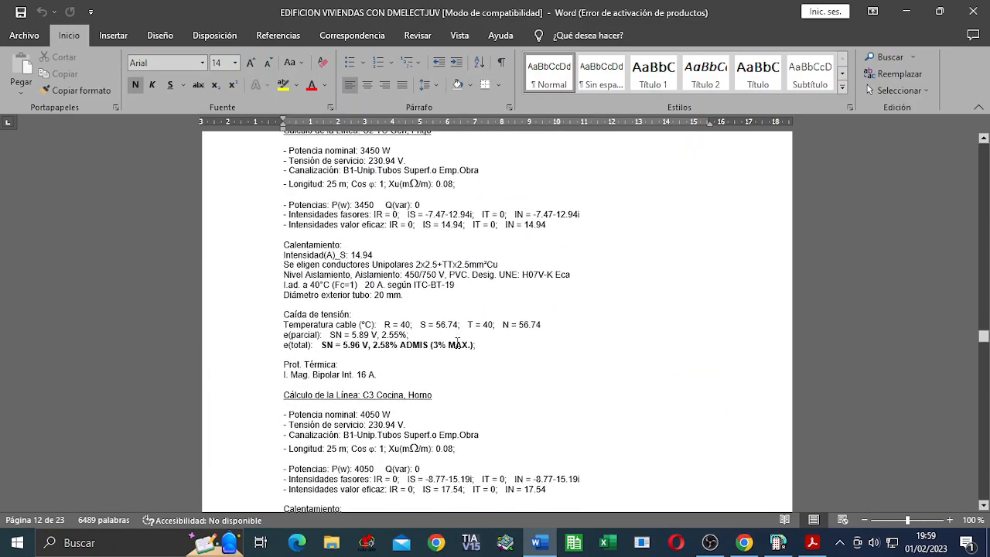
scroll(457, 343, "down", 12)
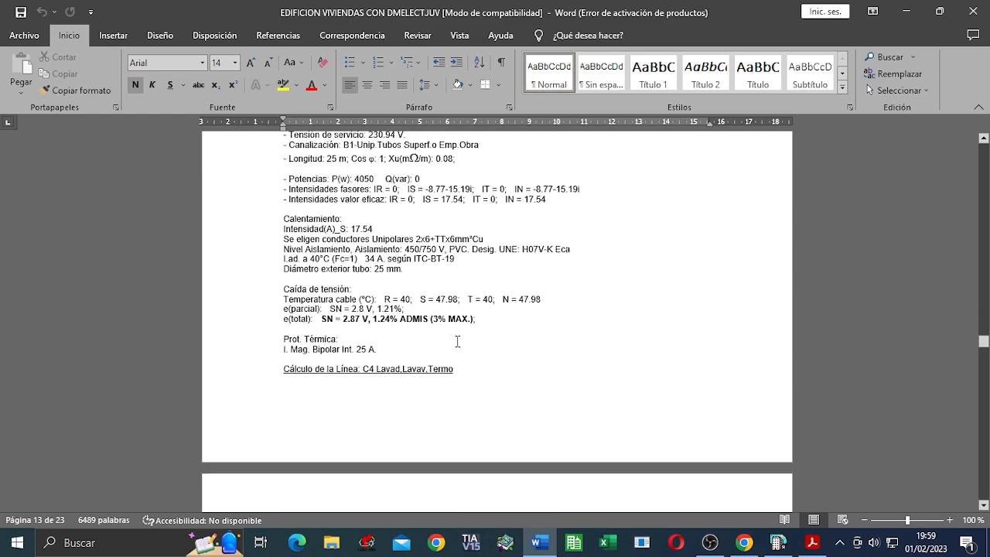
scroll(457, 340, "down", 8)
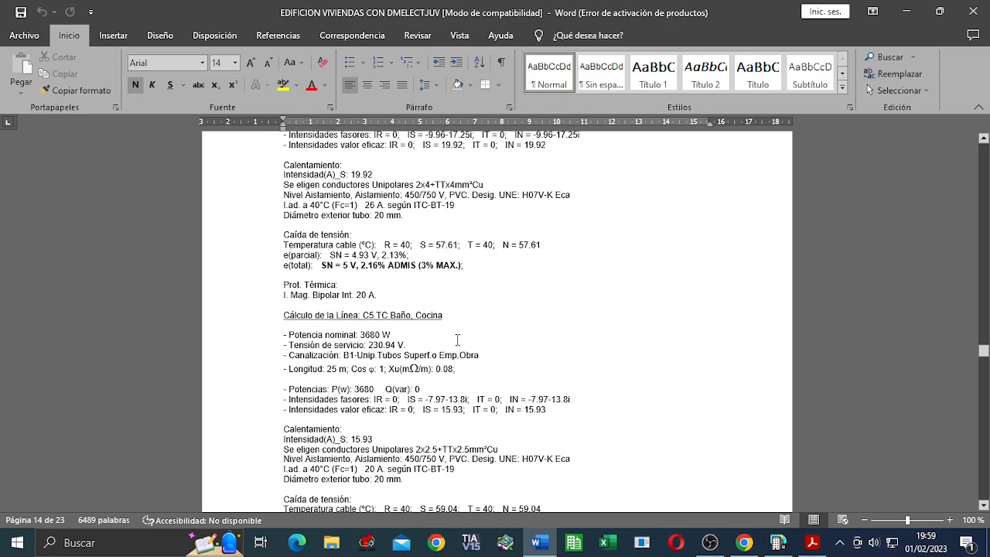
scroll(457, 339, "down", 10)
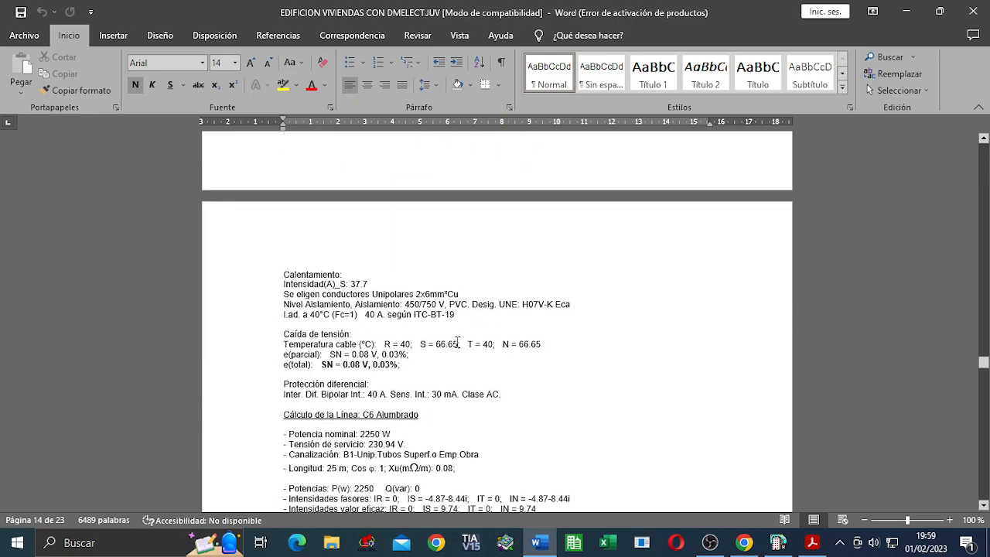
scroll(458, 343, "down", 12)
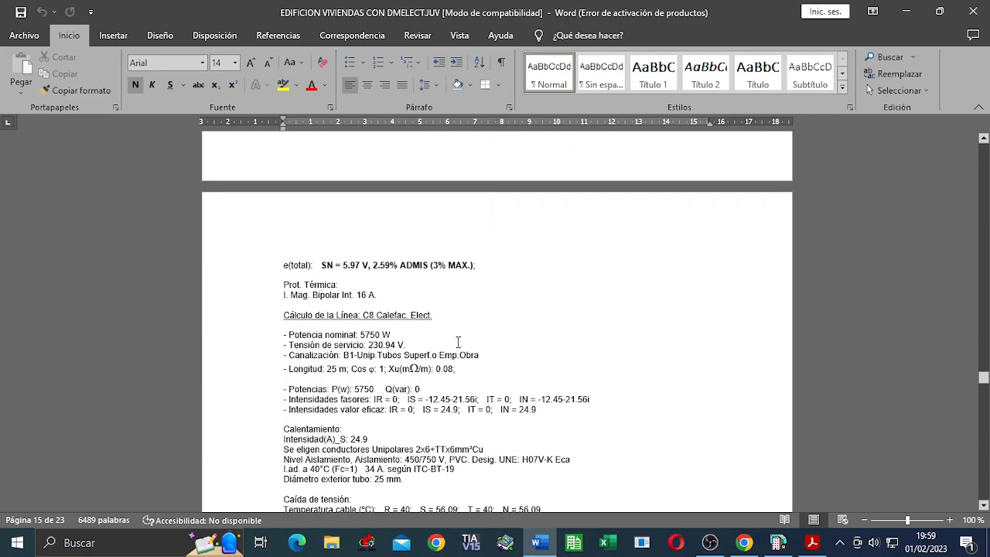
scroll(458, 342, "down", 12)
scroll(458, 341, "down", 8)
scroll(458, 342, "down", 3)
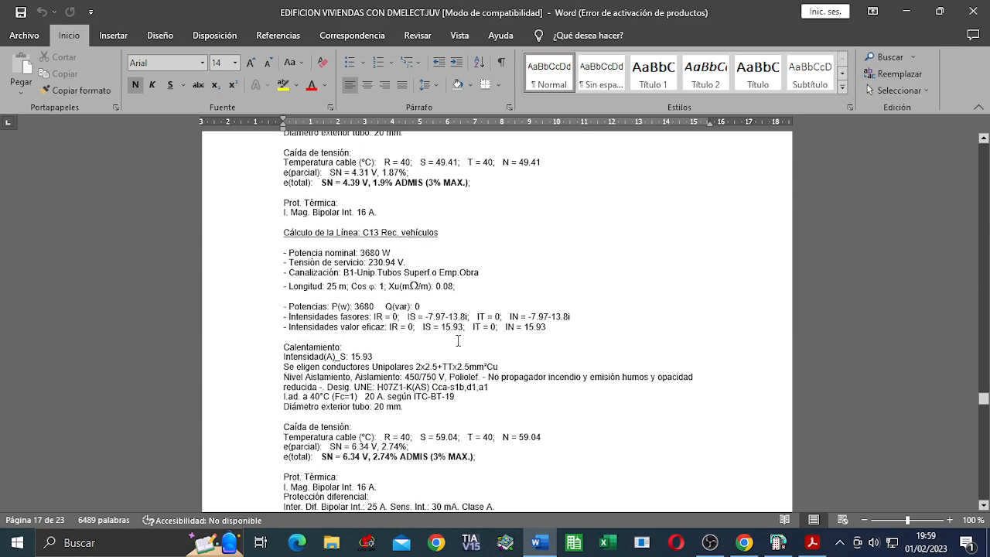
Examine the SERVICIOS GENERALES calculations for the Derivación Individual, pressure group, common lighting and lift subpanel, and close the Anexo de Cálculos
scroll(458, 300, "down", 10)
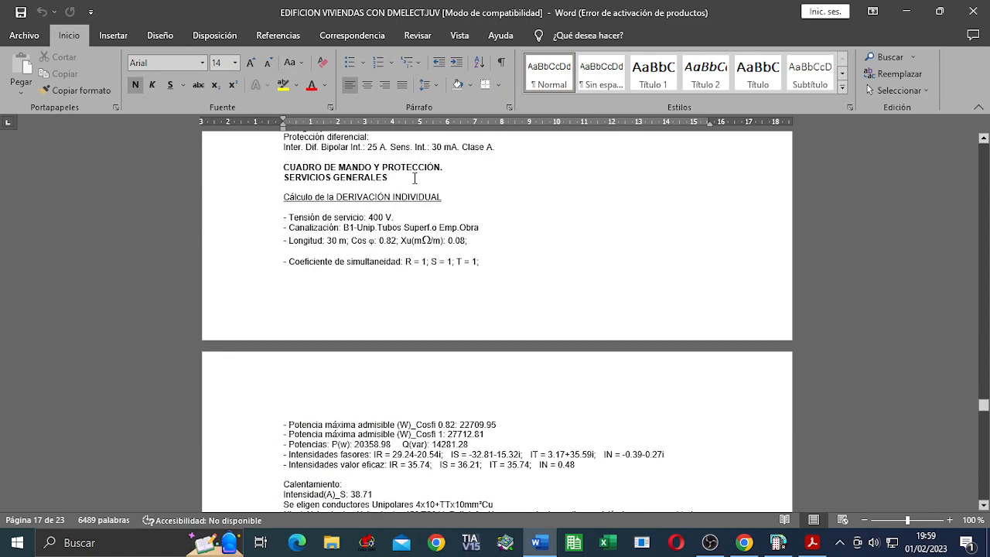
scroll(438, 293, "down", 11)
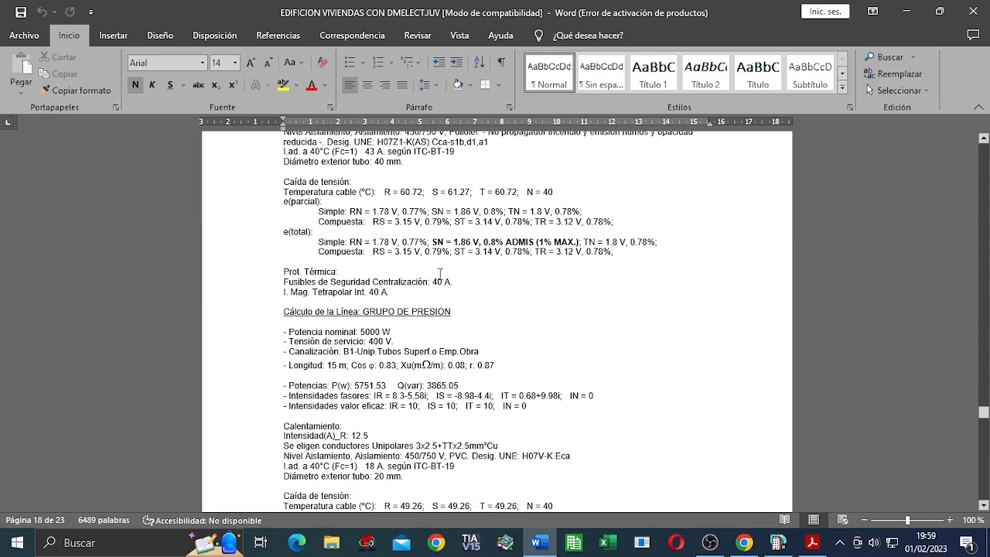
scroll(434, 286, "up", 4)
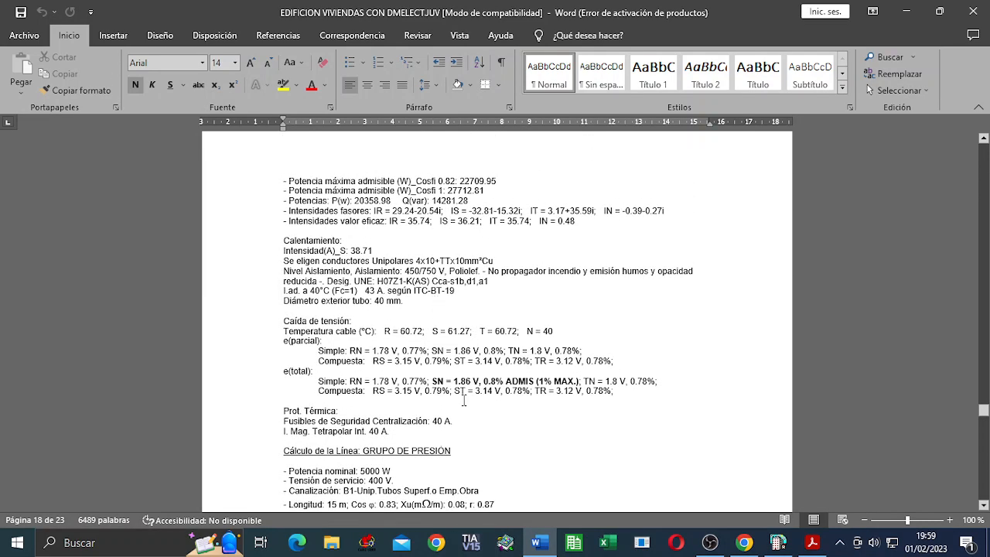
scroll(464, 400, "down", 3)
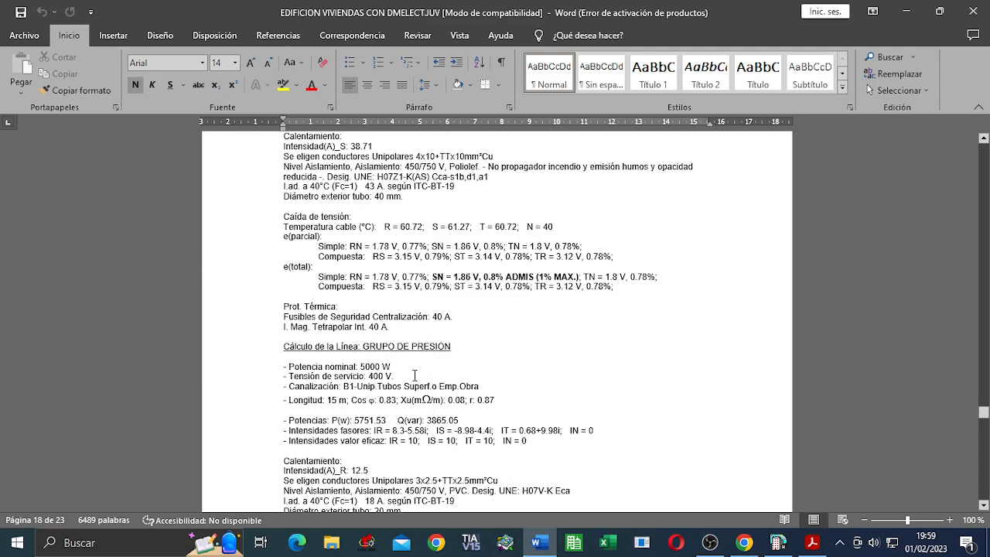
scroll(475, 374, "down", 2)
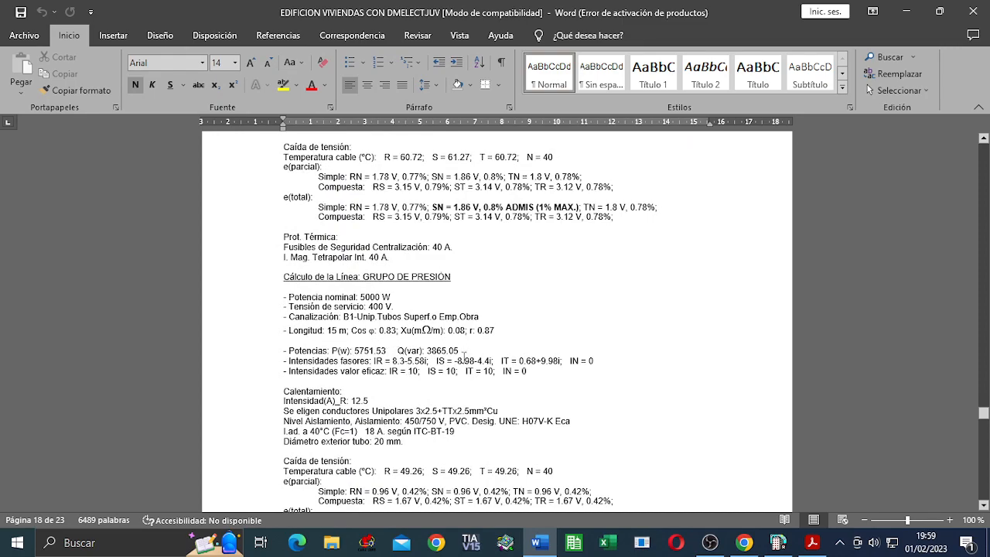
scroll(484, 362, "down", 2)
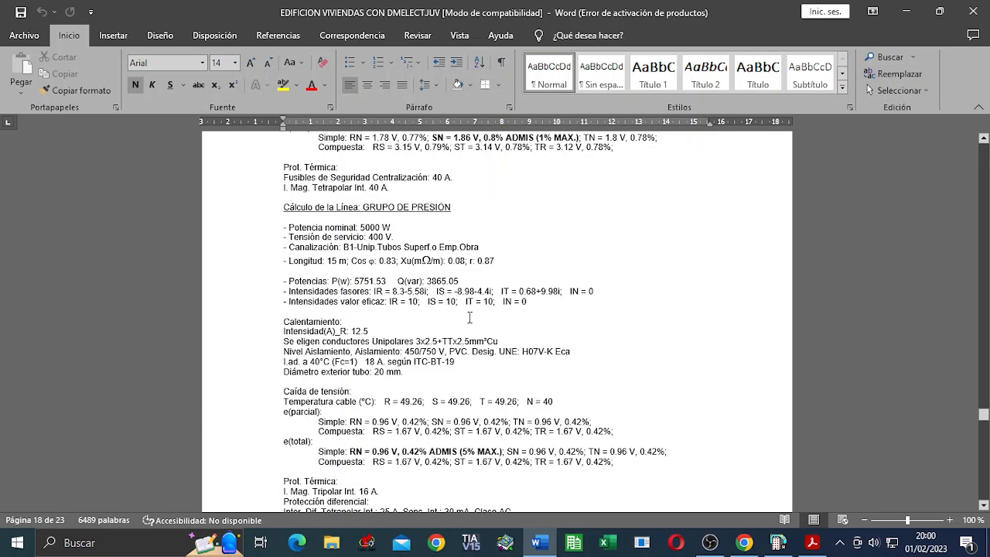
scroll(502, 316, "down", 1)
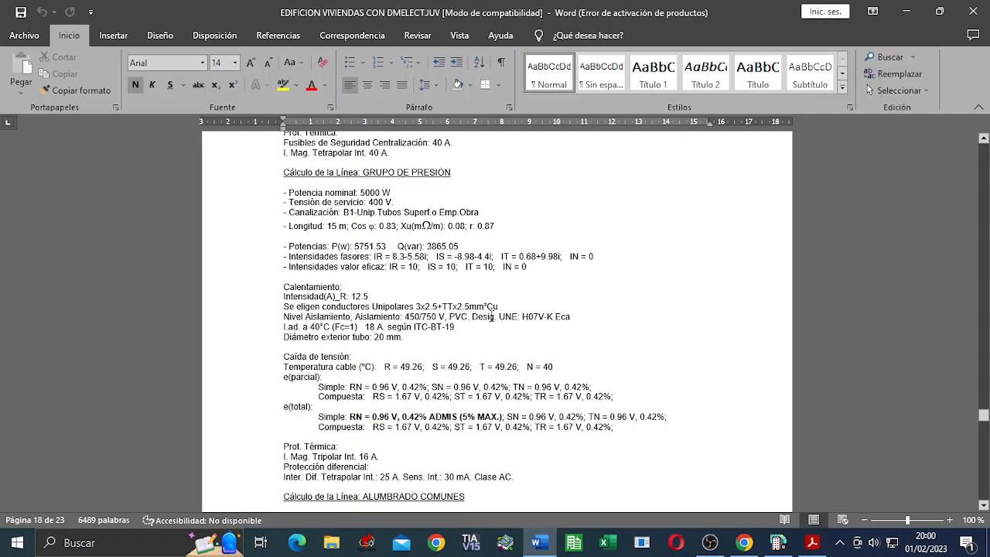
scroll(490, 317, "down", 2)
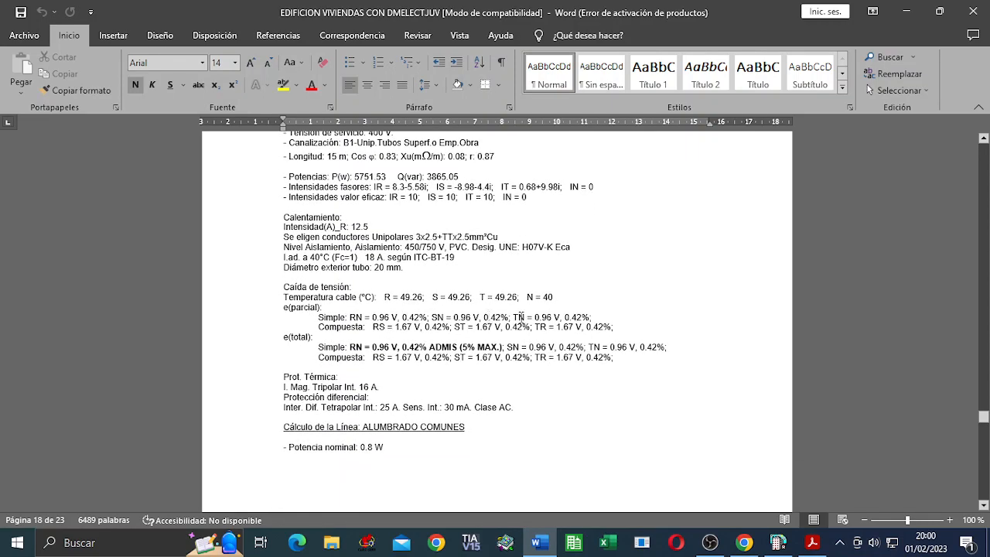
scroll(467, 316, "down", 1)
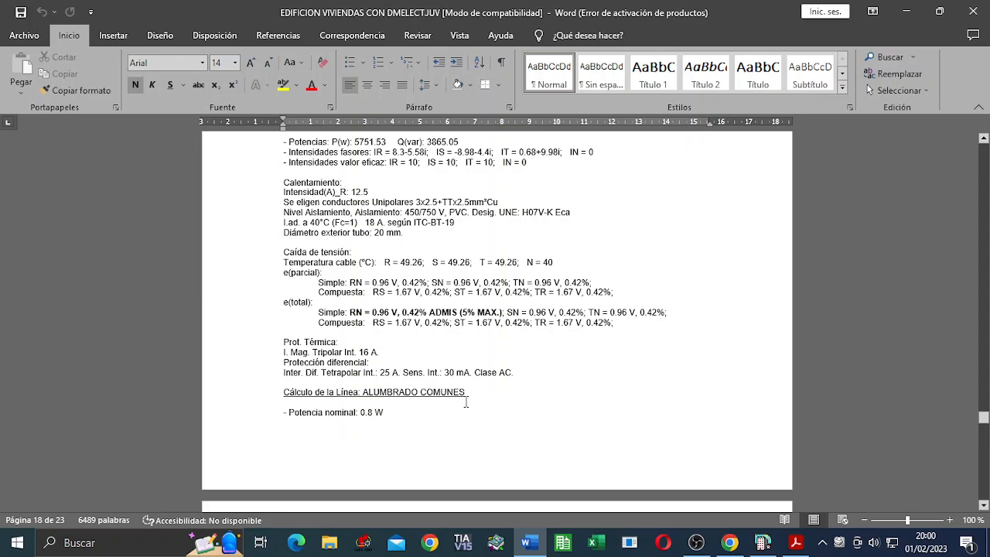
scroll(492, 390, "down", 10)
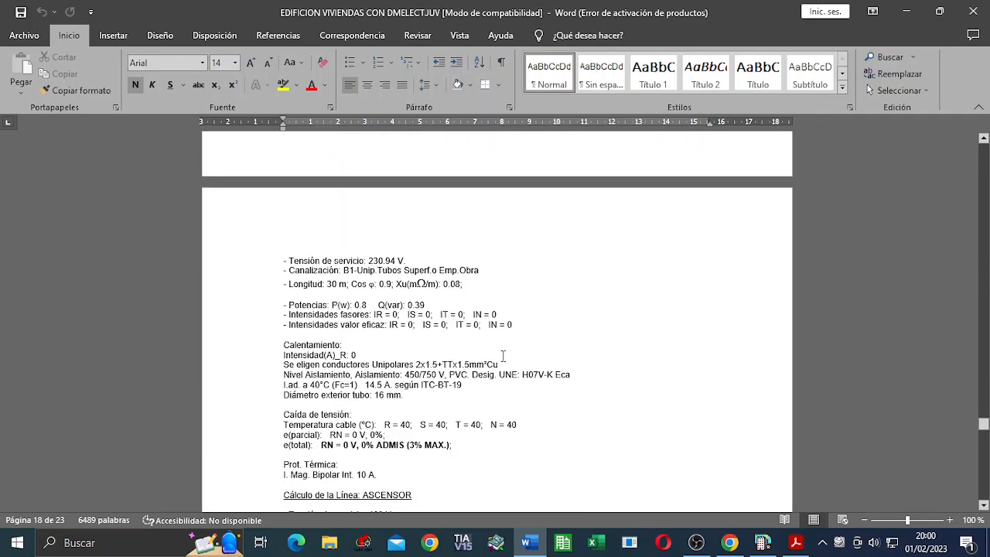
scroll(499, 359, "down", 12)
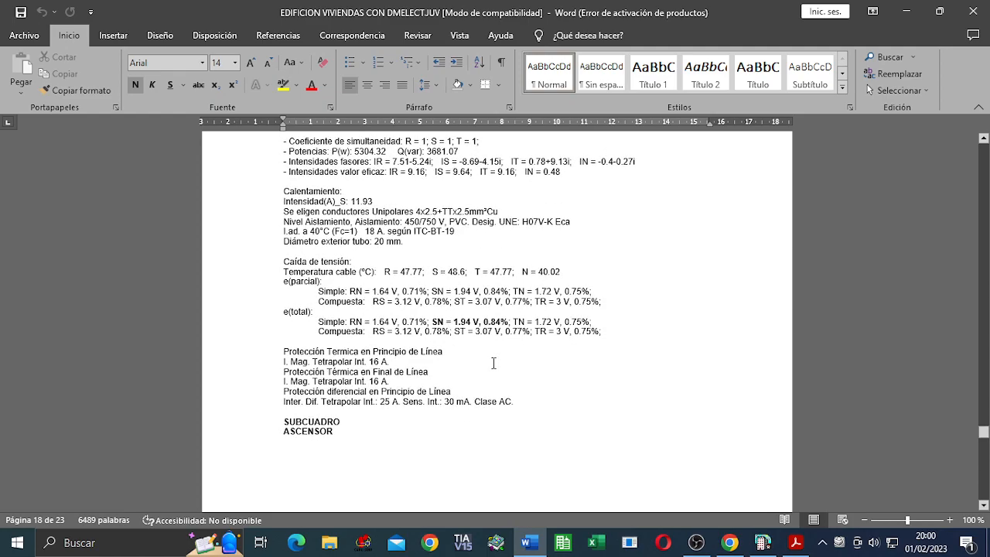
scroll(444, 333, "down", 9)
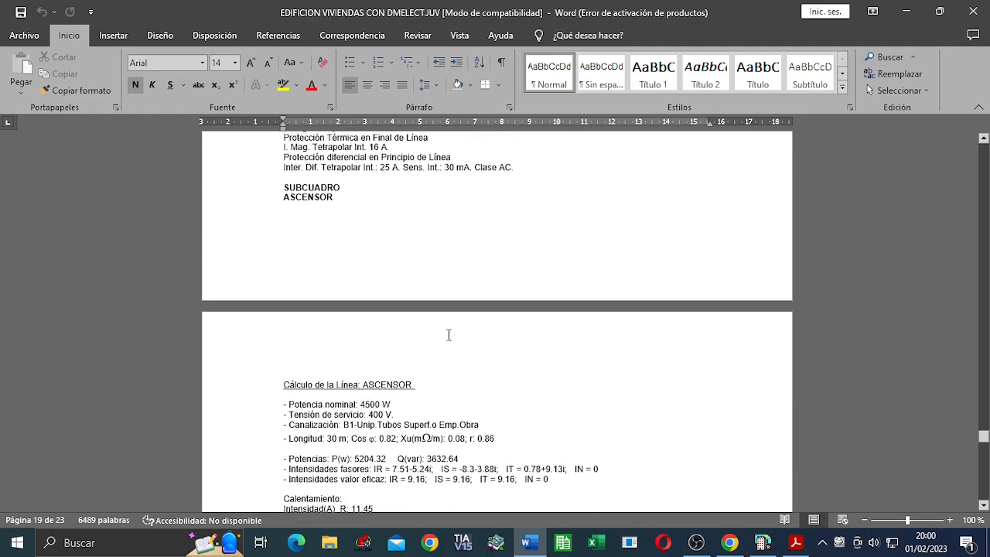
scroll(461, 331, "down", 1)
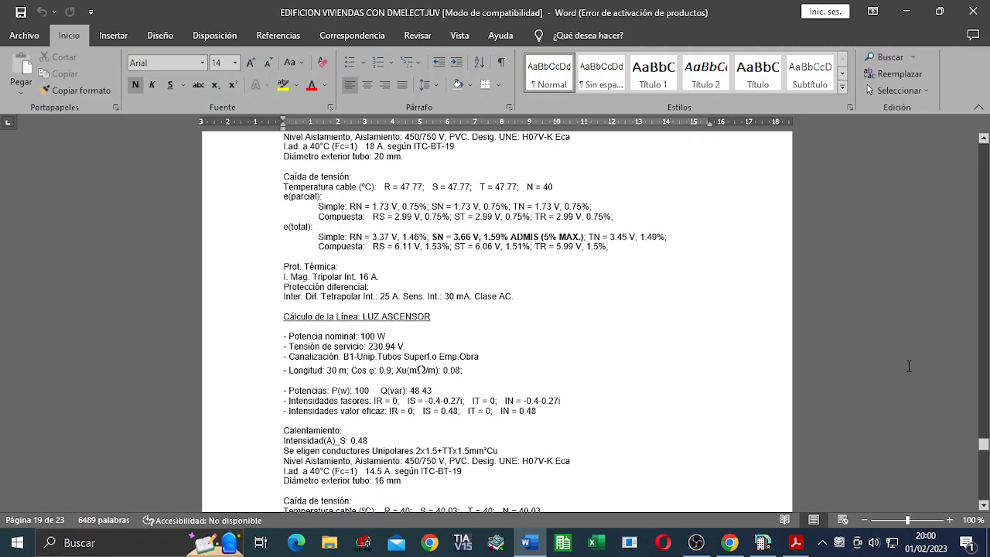
left_click(974, 11)
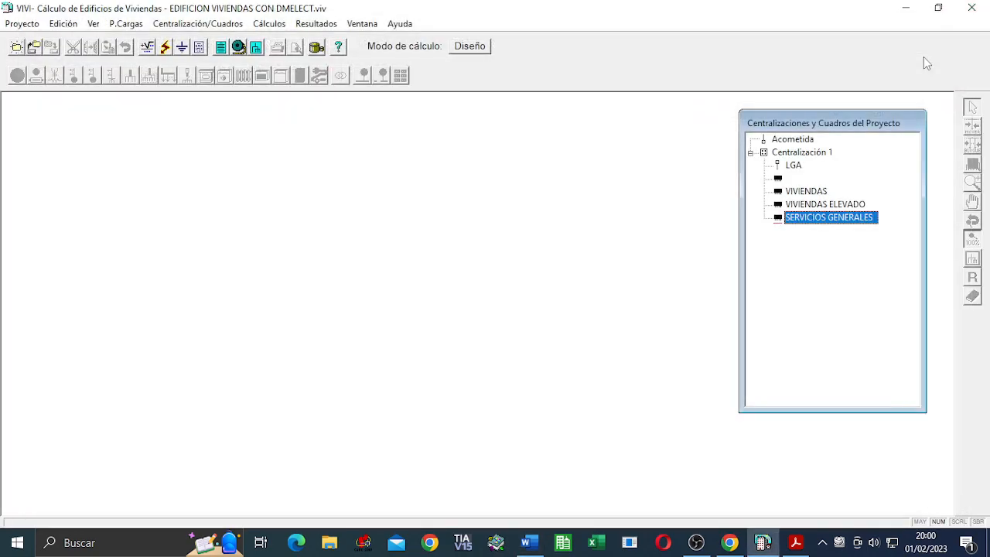
left_click(314, 24)
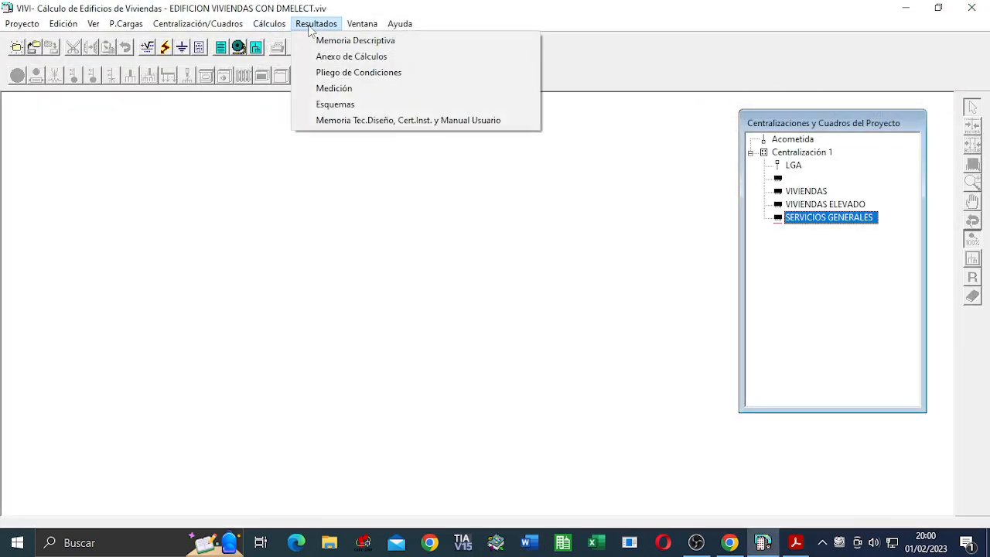
left_click(619, 215)
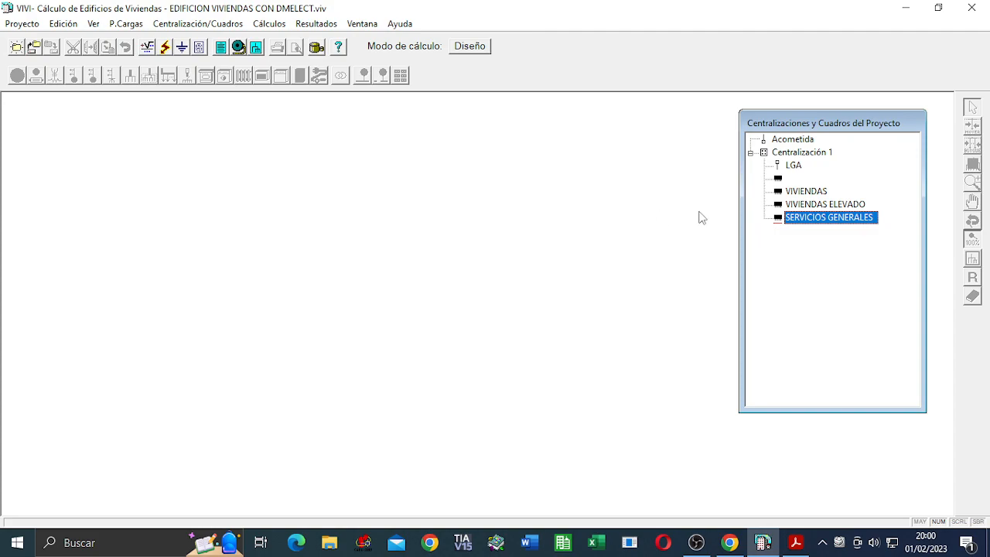
Open the SERVICIOS GENERALES single-line diagram, enlarge it to examine its five outgoing circuits, and close it
double_click(820, 217)
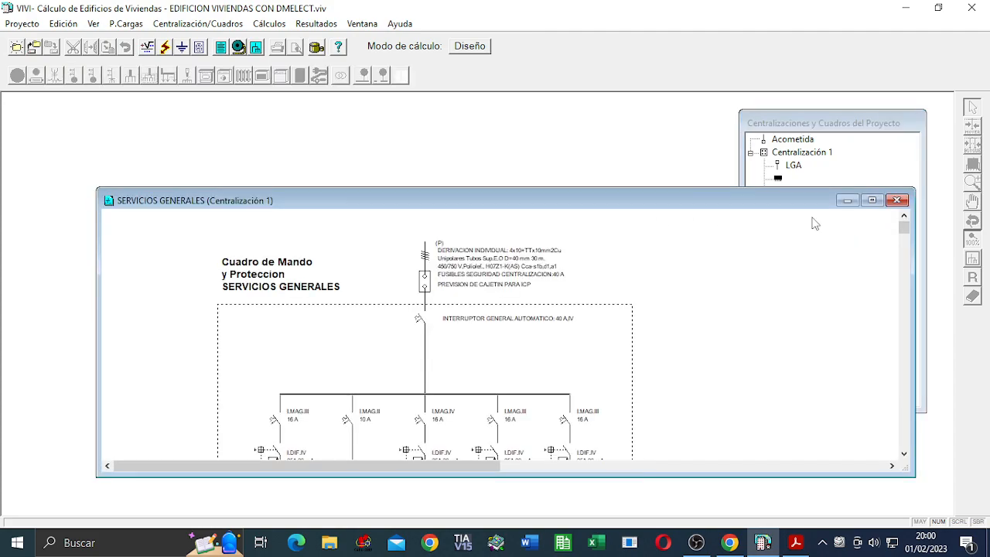
double_click(716, 201)
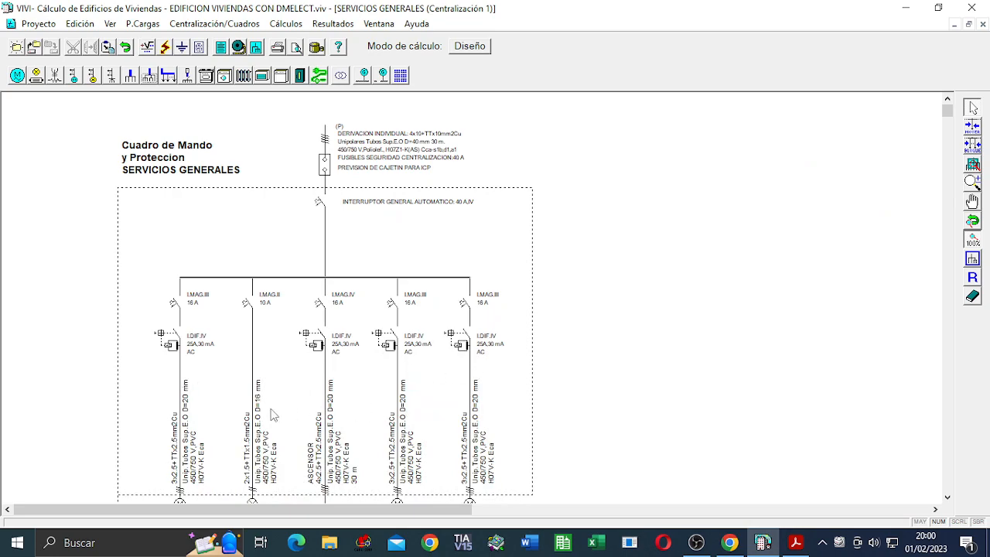
scroll(280, 409, "up", 2)
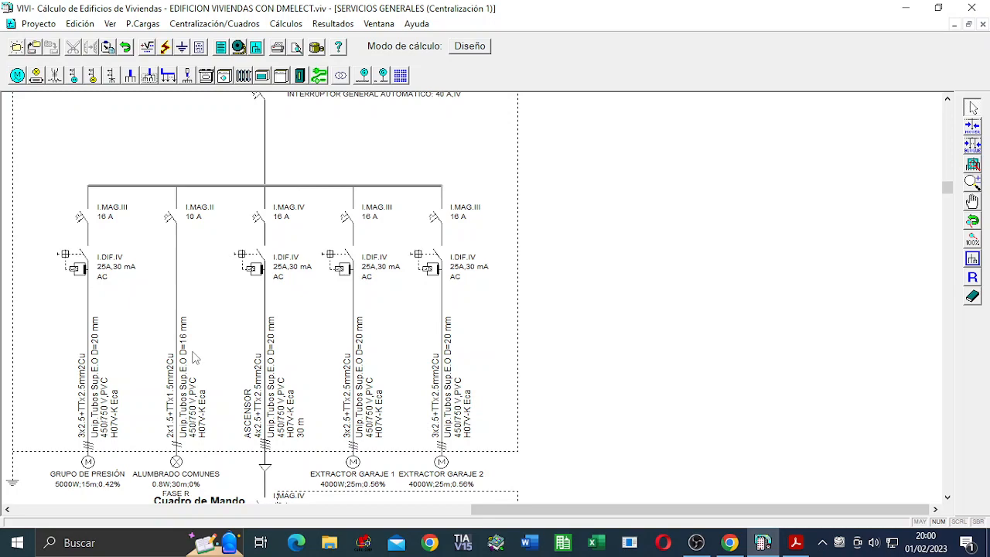
left_click_drag(537, 517, 345, 518)
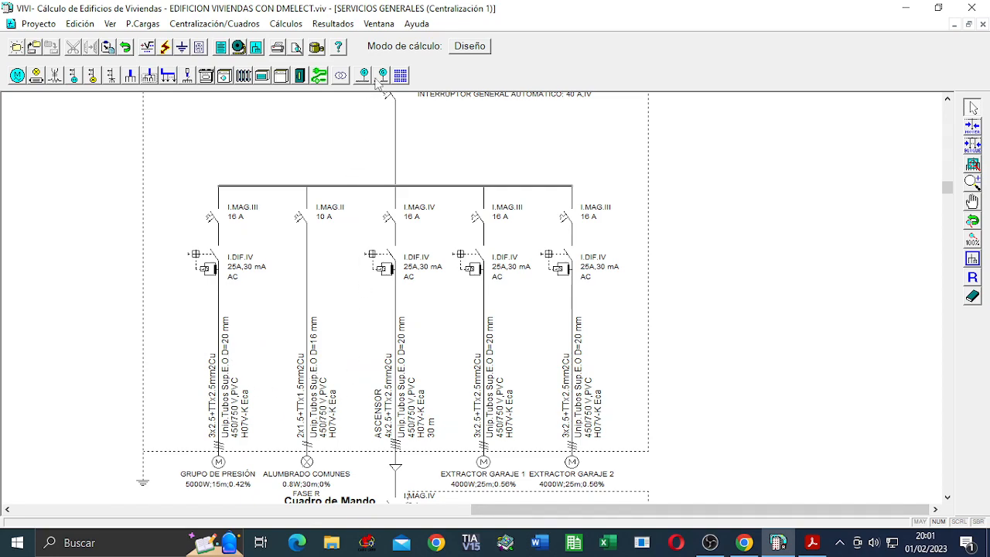
left_click(983, 24)
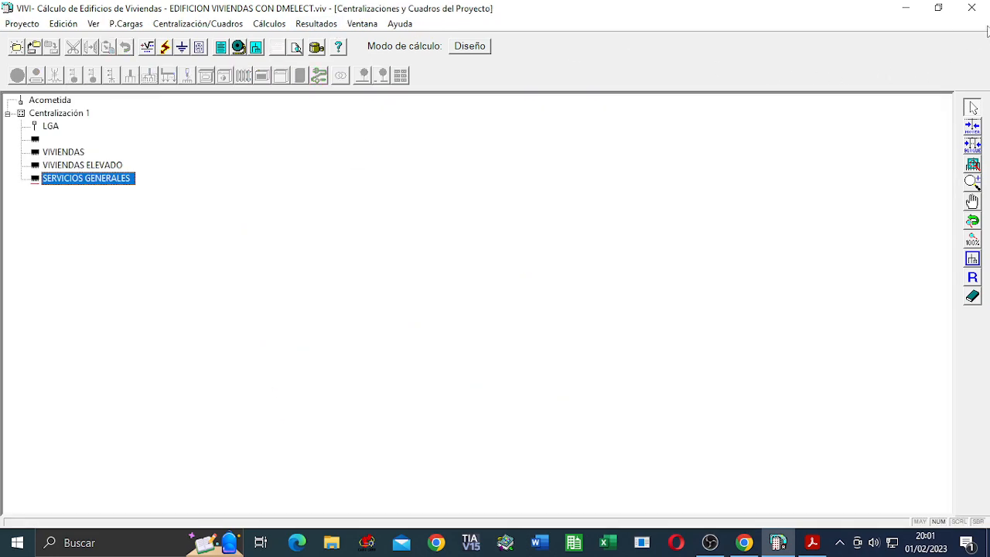
Generate the project's Pliego de Condiciones document in Word
left_click(315, 23)
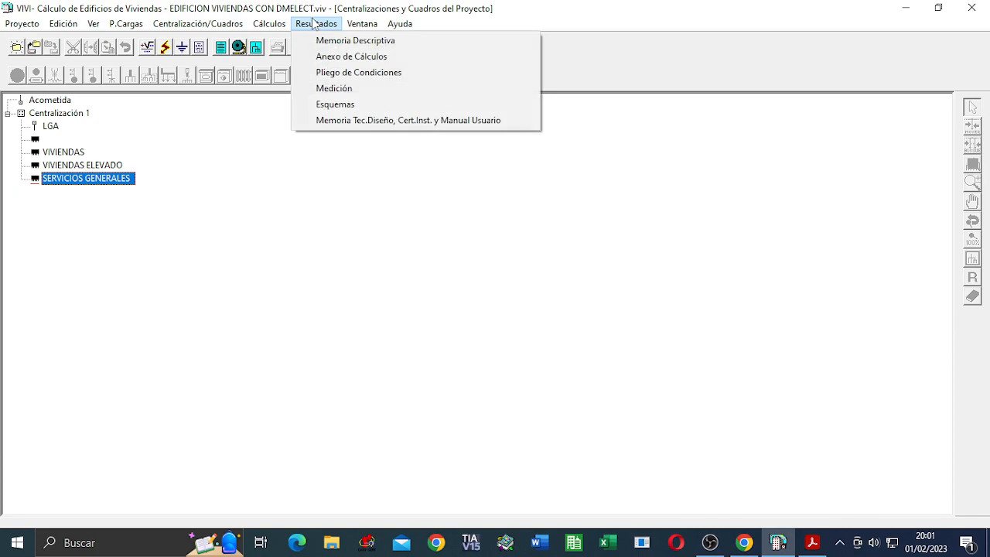
left_click(359, 72)
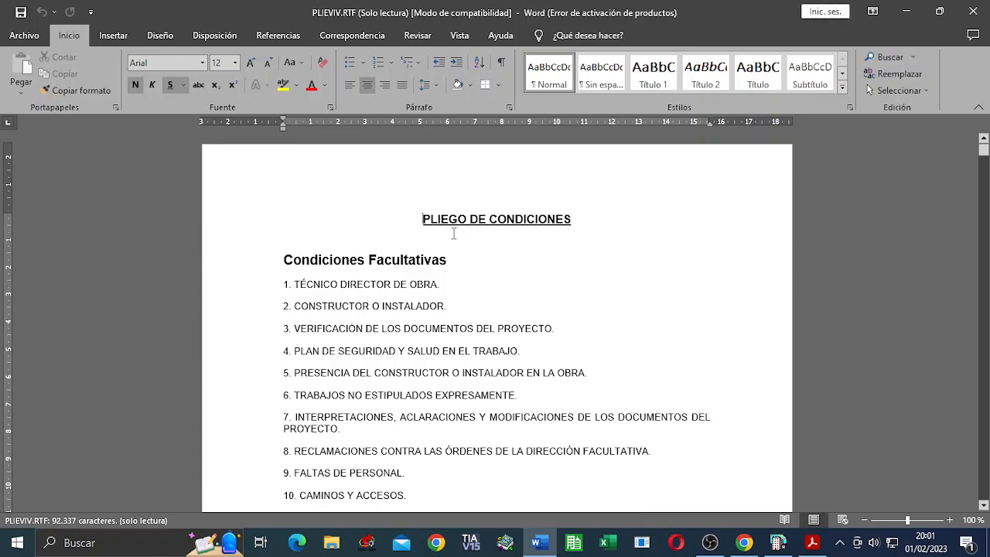
left_click(665, 411)
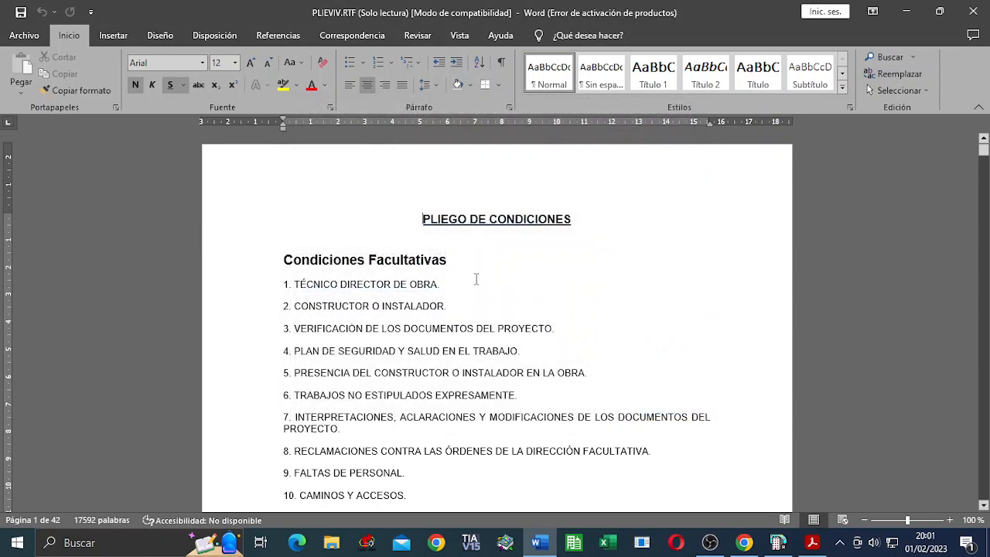
Examine the Pliego de Condiciones from its index through the Condiciones Facultativas clauses, and return to its first page
scroll(530, 272, "down", 4)
scroll(528, 274, "up", 3)
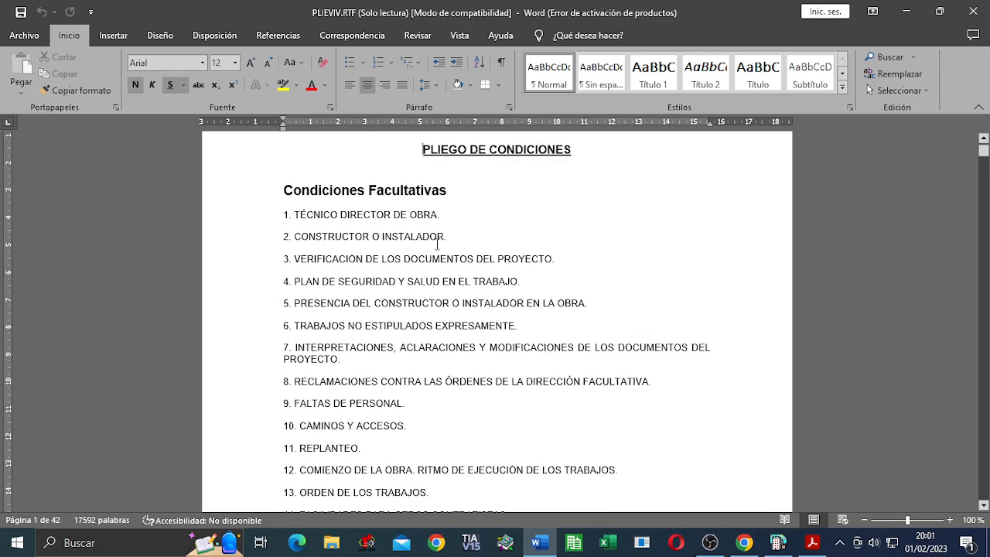
scroll(439, 246, "down", 9)
scroll(438, 246, "down", 9)
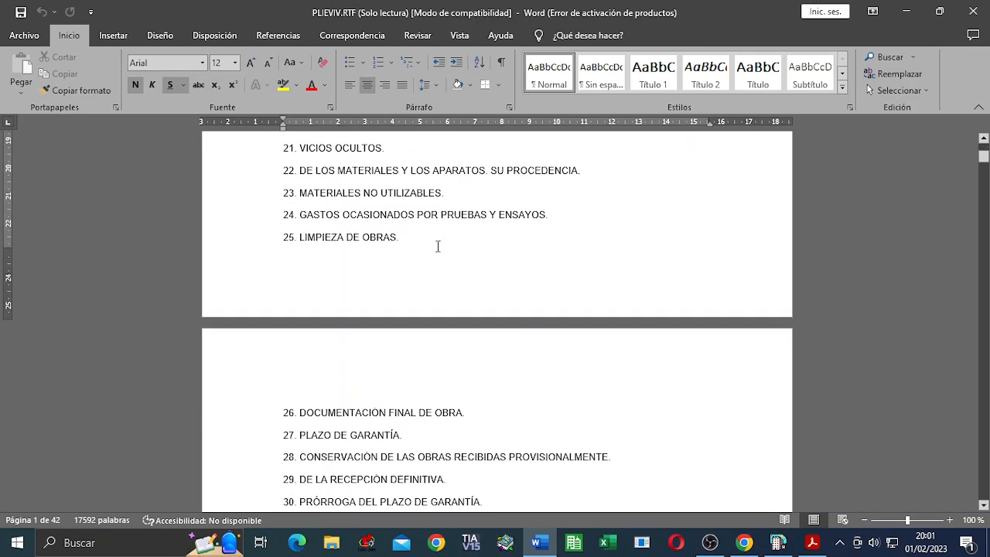
scroll(474, 238, "down", 15)
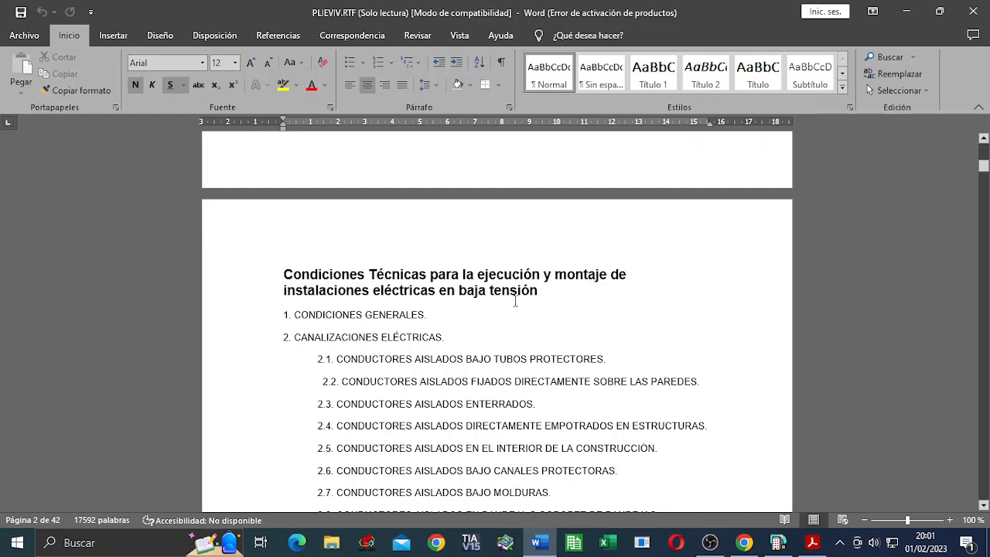
scroll(515, 300, "down", 15)
scroll(505, 304, "down", 15)
scroll(504, 301, "down", 10)
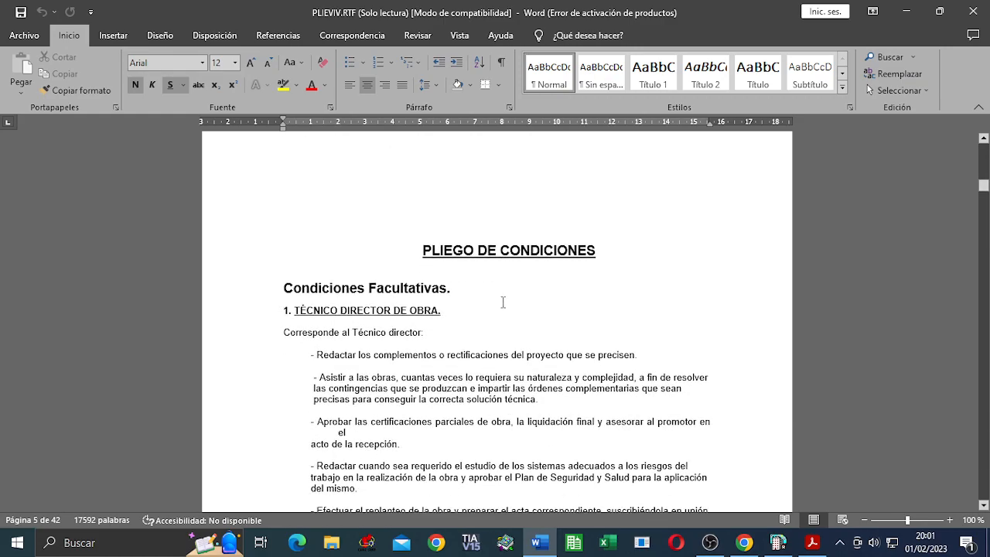
scroll(503, 302, "down", 15)
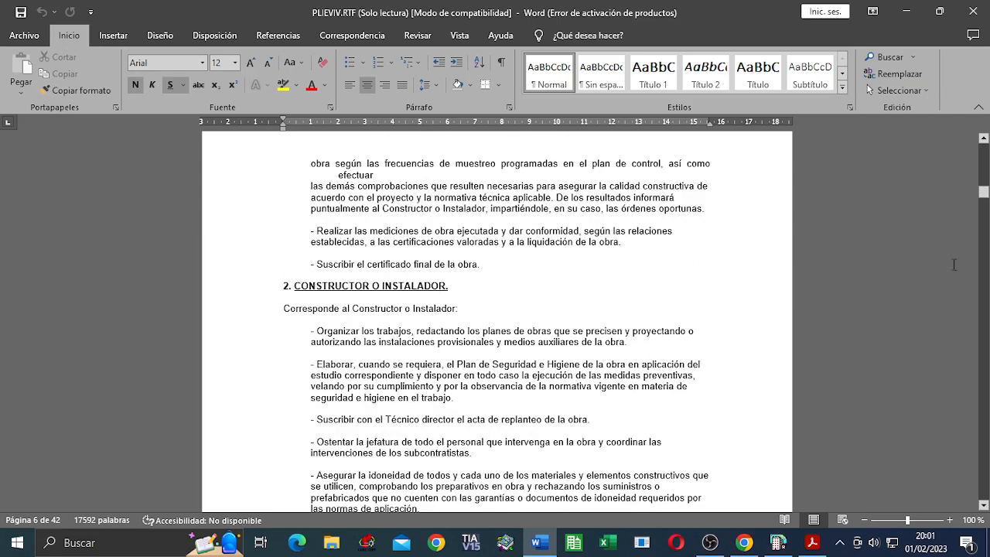
left_click_drag(986, 198, 984, 146)
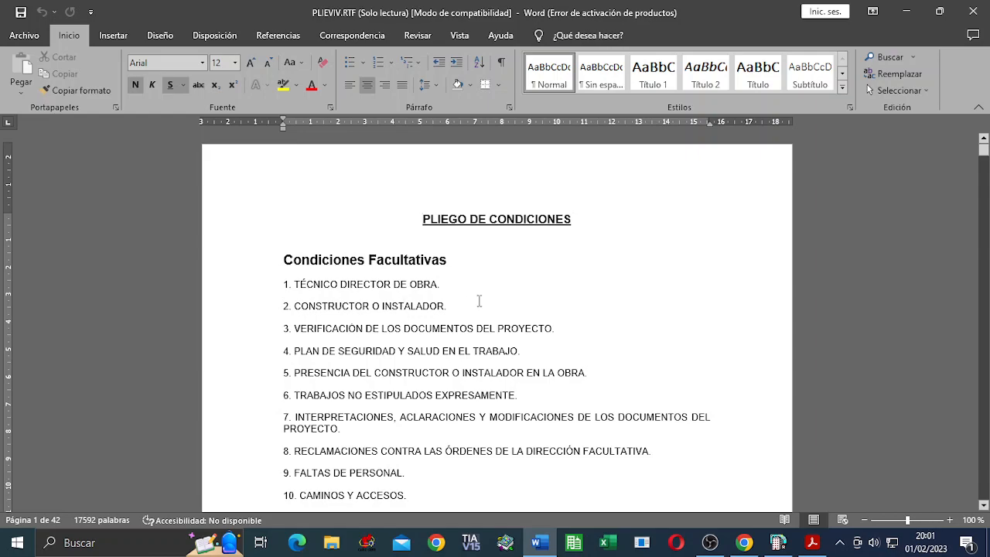
Switch back to VIVI and generate the project's Medición document
left_click(778, 542)
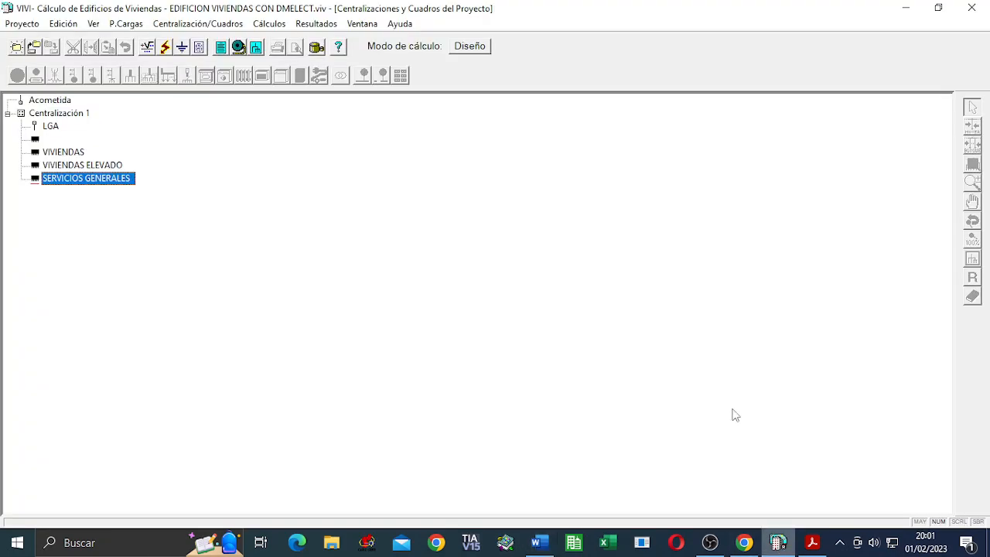
left_click(318, 24)
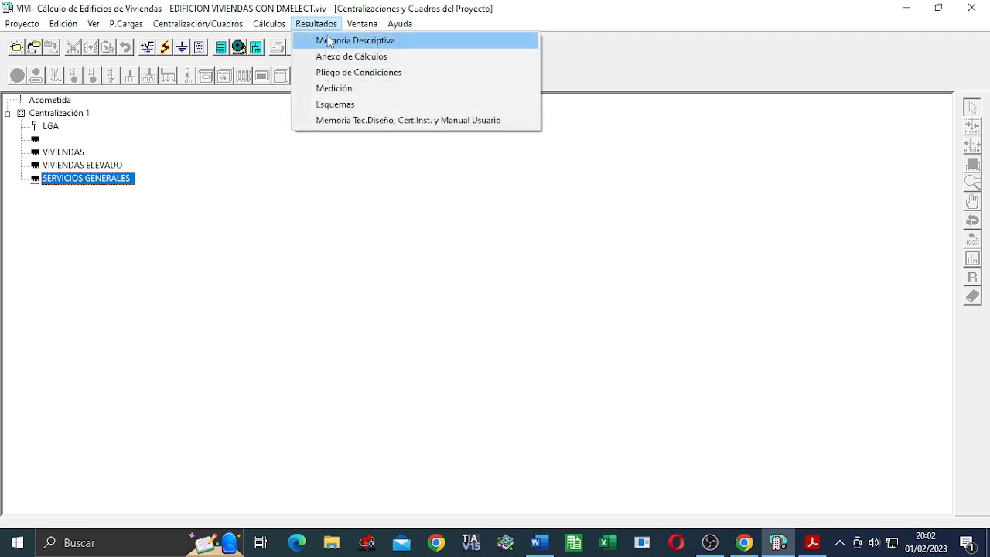
left_click(341, 88)
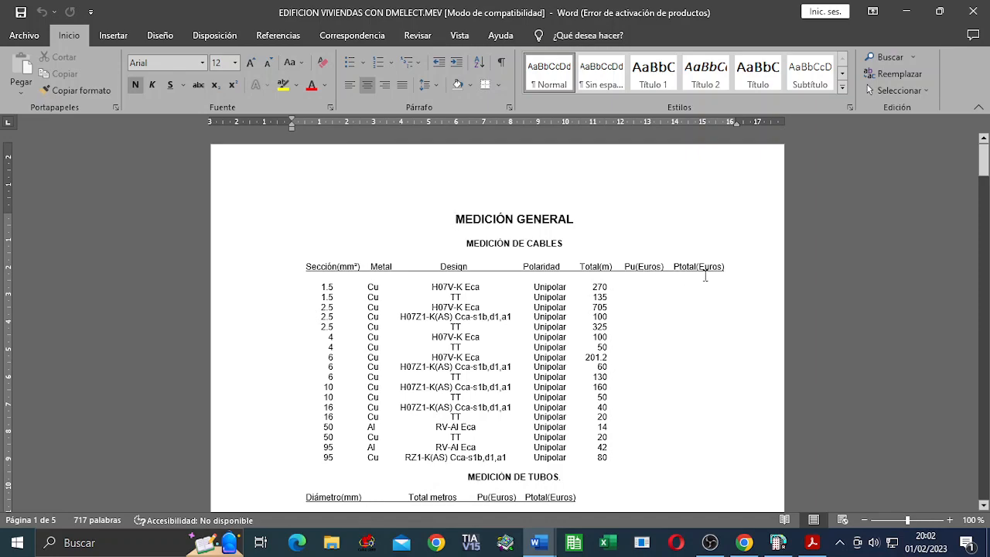
Examine the Medición General tables, from cables, tubes and circuit breakers to differentials, surge protection and Líneas Generales de Alimentación protections
left_click(643, 288)
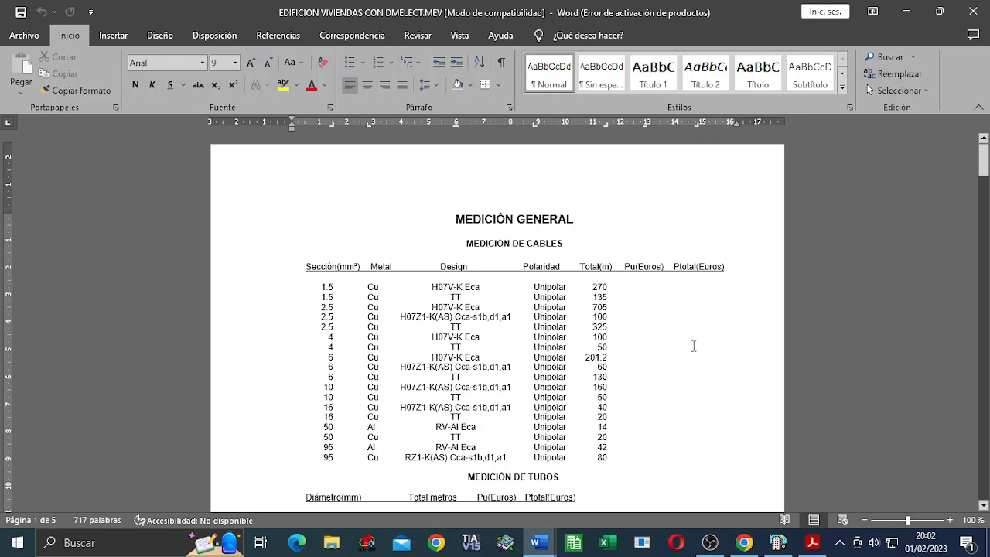
scroll(633, 268, "down", 3)
scroll(654, 277, "up", 3)
scroll(642, 271, "down", 4)
scroll(632, 259, "down", 3)
scroll(633, 258, "up", 6)
scroll(634, 340, "down", 5)
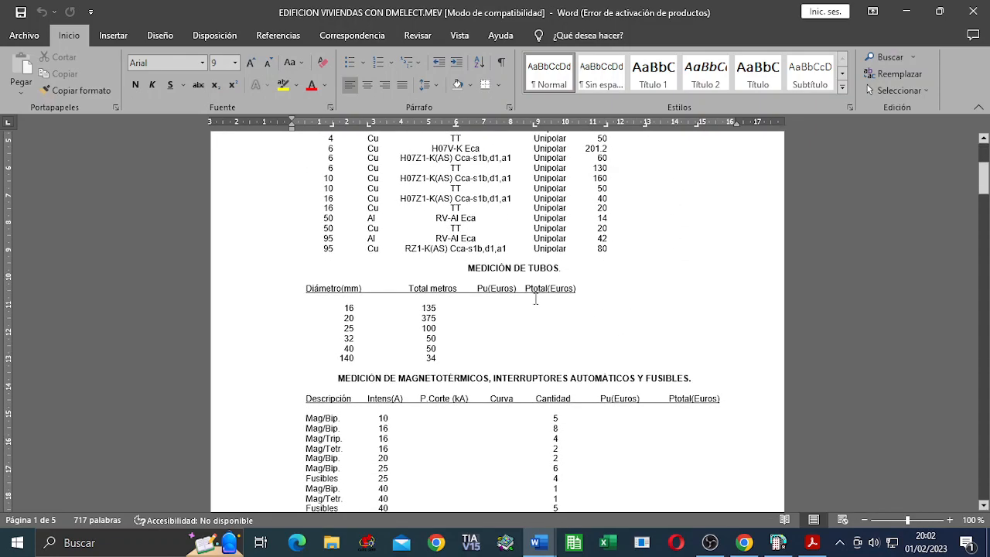
scroll(540, 300, "down", 1)
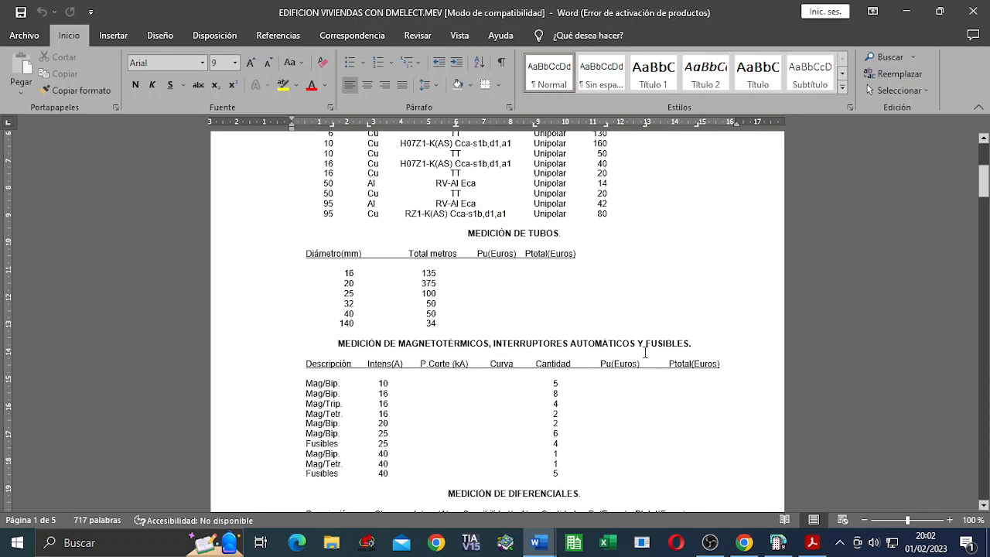
scroll(645, 353, "down", 5)
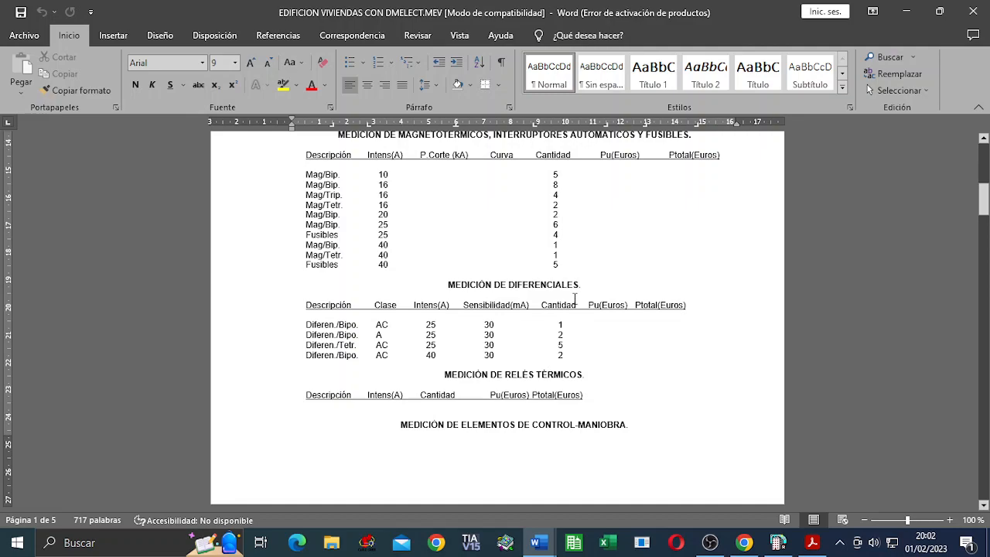
scroll(574, 300, "down", 5)
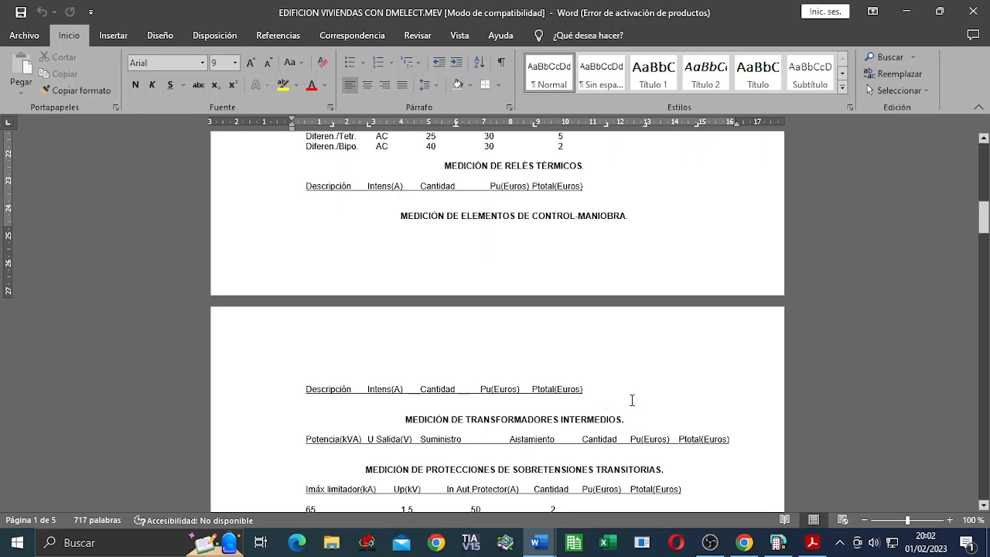
scroll(627, 398, "down", 3)
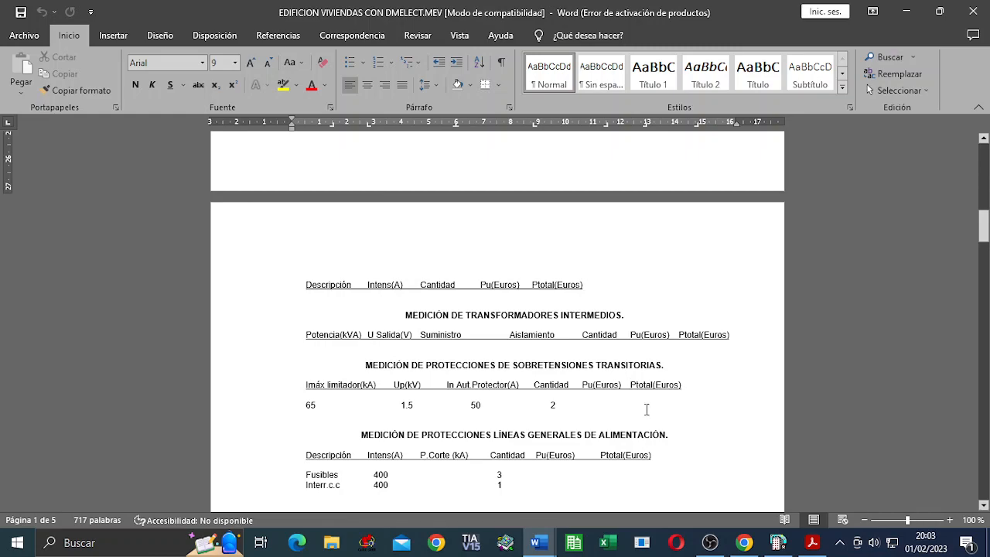
scroll(642, 426, "down", 3)
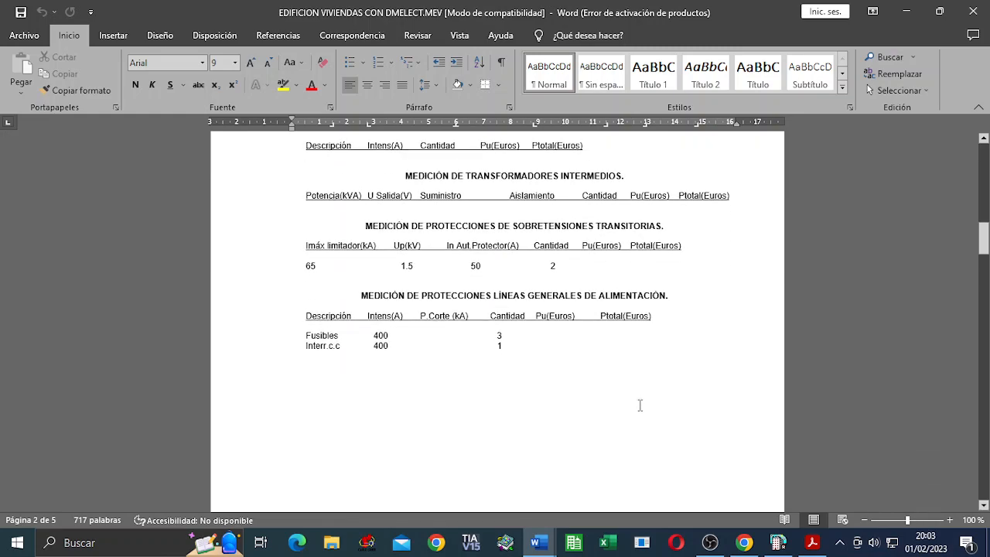
Examine the Medición por Abonado for Centralización 1, panel by panel, down to the last page
scroll(614, 385, "down", 9)
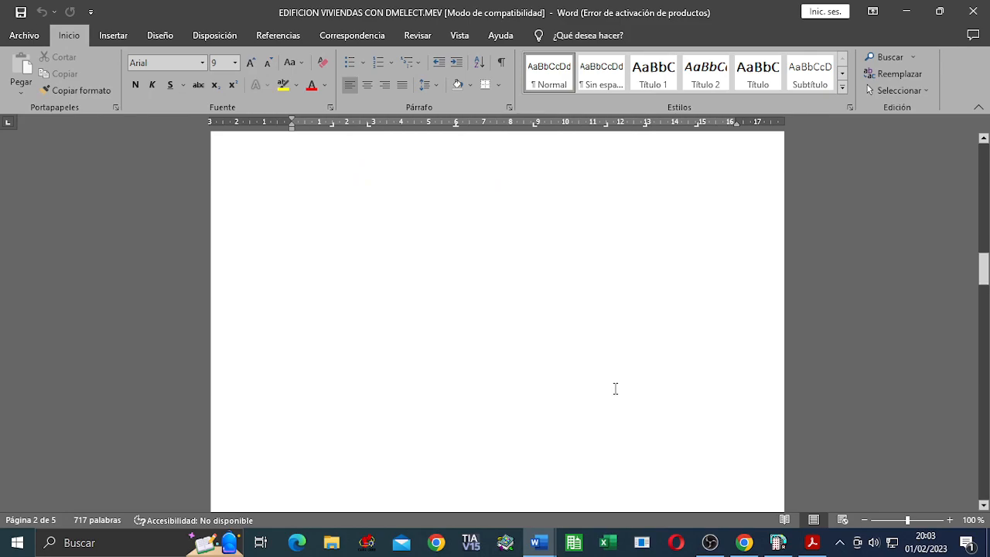
scroll(614, 386, "down", 7)
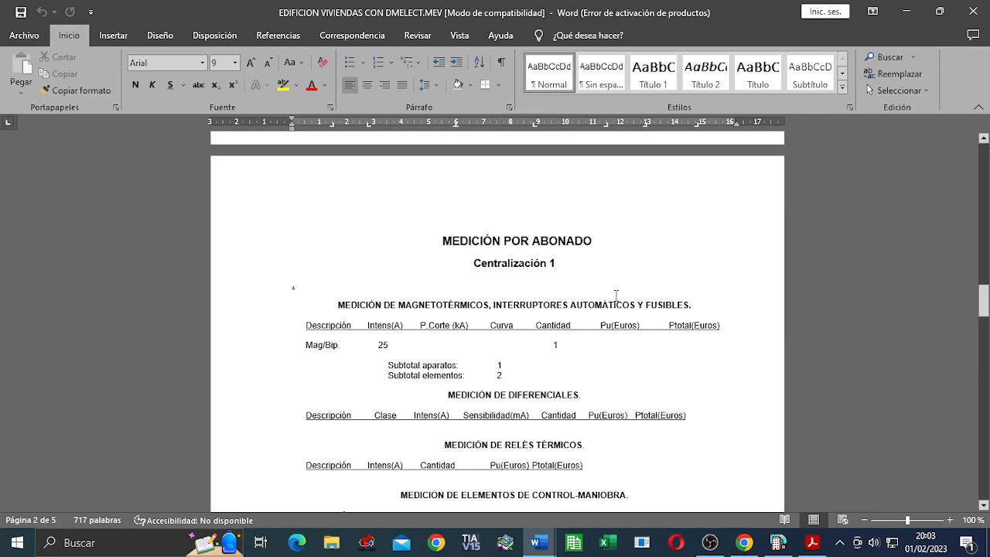
scroll(618, 289, "down", 18)
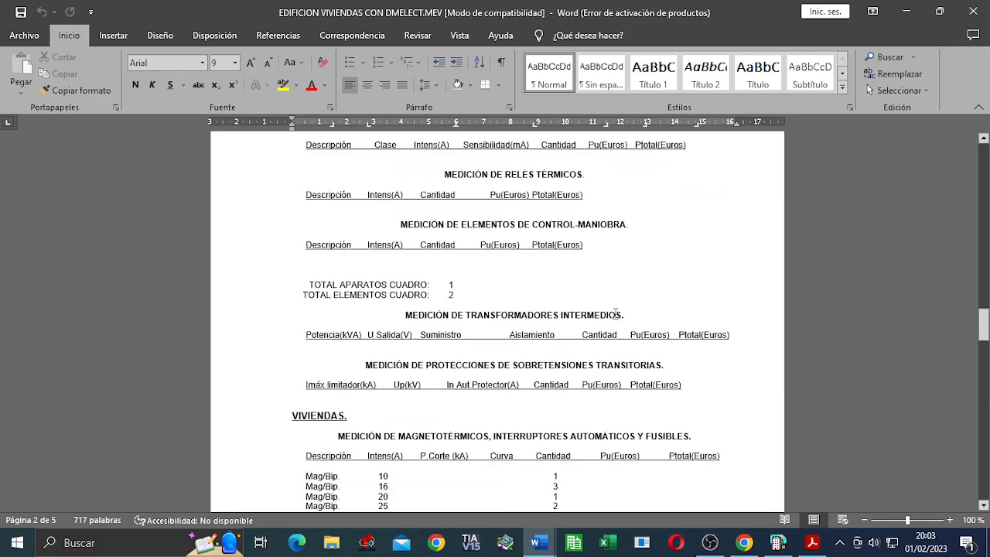
scroll(585, 324, "down", 5)
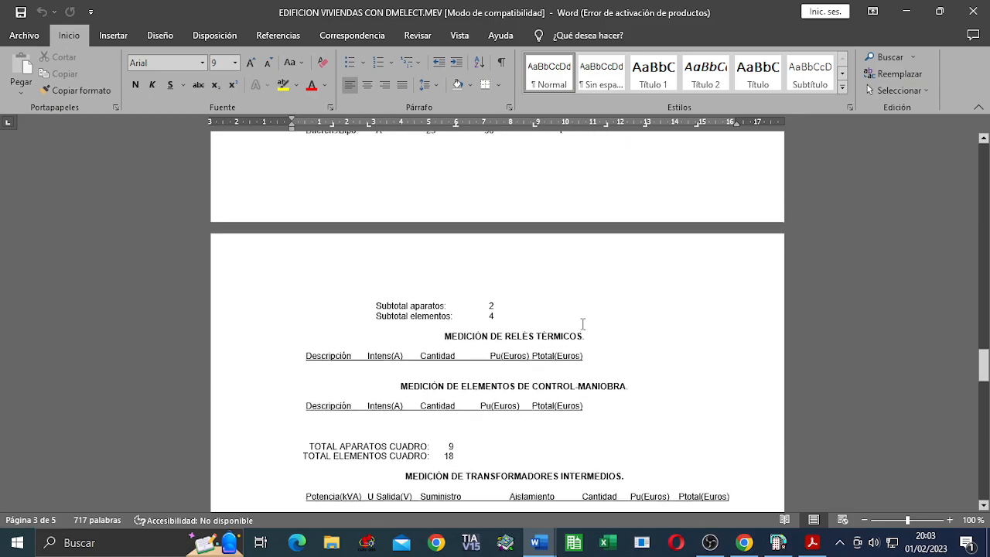
scroll(643, 343, "down", 7)
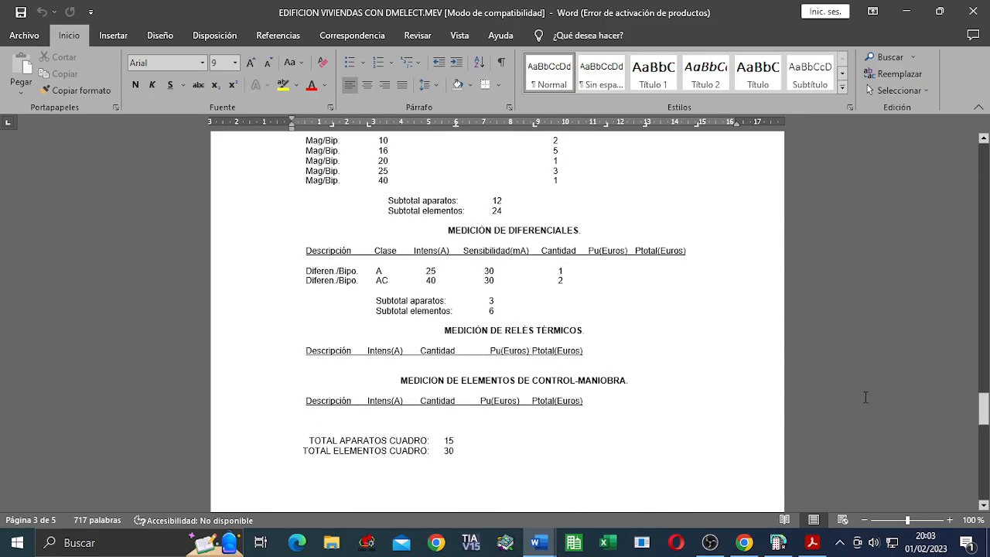
left_click_drag(985, 420, 984, 437)
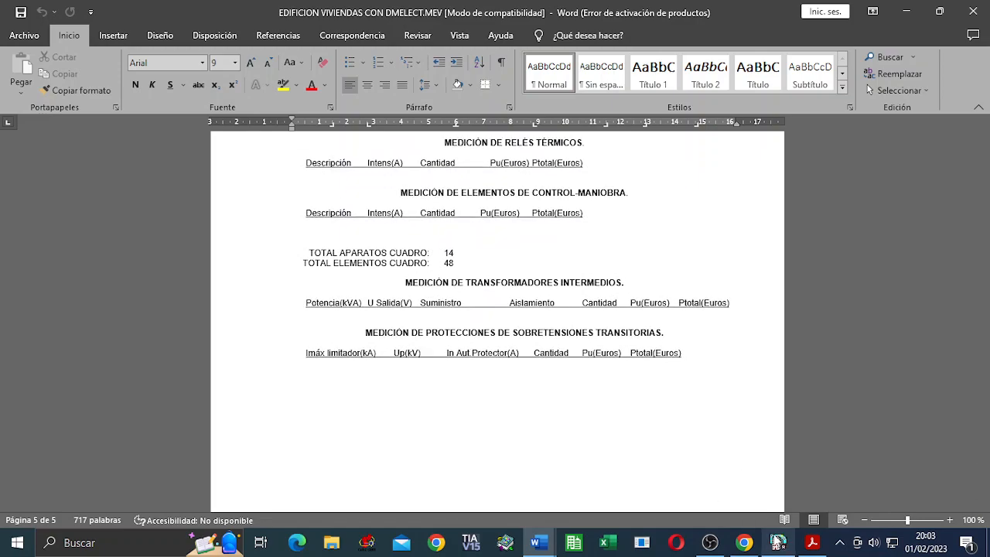
Switch back to VIVI and export the project's Esquemas to the desktop as EDIFICION VIVIENDAS CON DMELECT.DXF
left_click(778, 542)
left_click(319, 24)
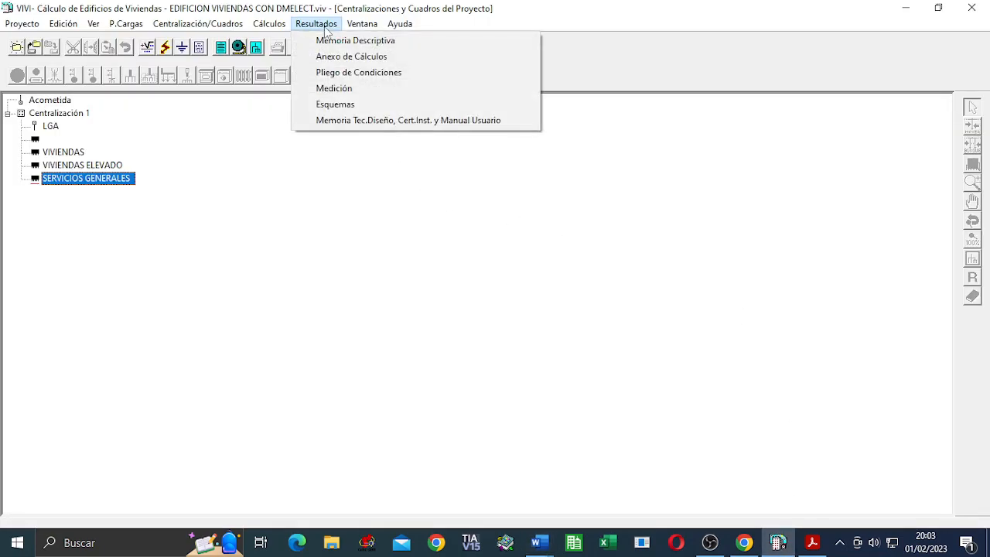
left_click(352, 105)
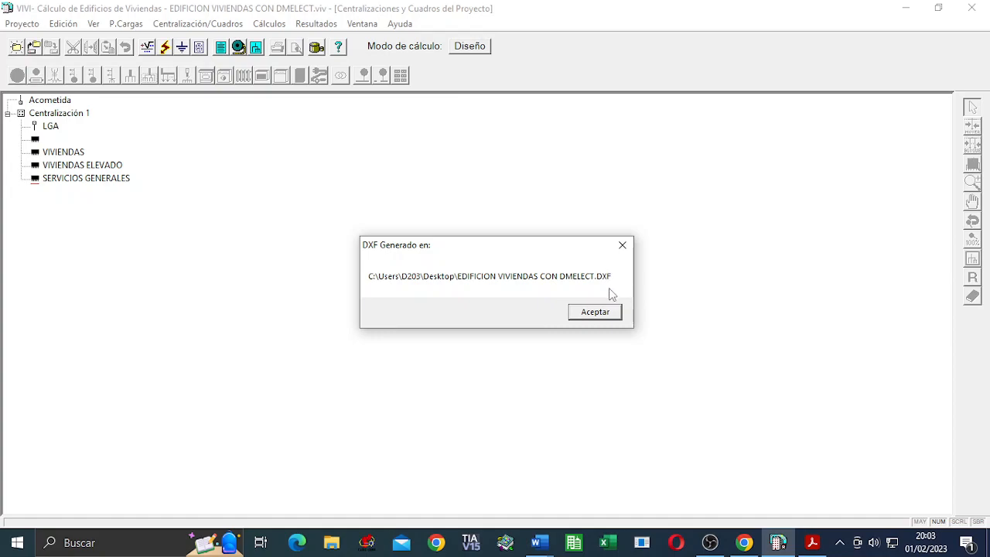
left_click(596, 312)
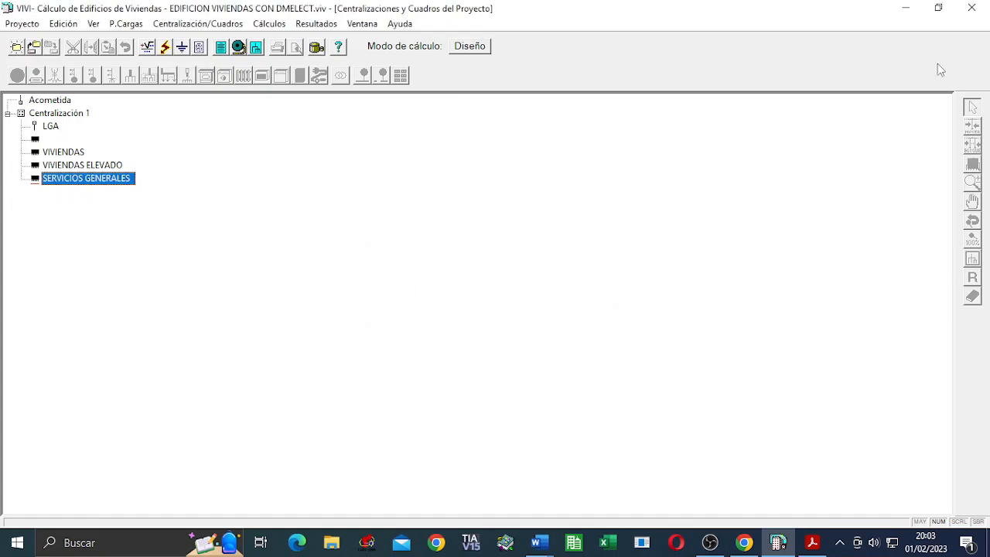
Minimize the open VIVI, Word and Acrobat Reader windows to get back to the desktop
left_click(904, 10)
left_click(907, 11)
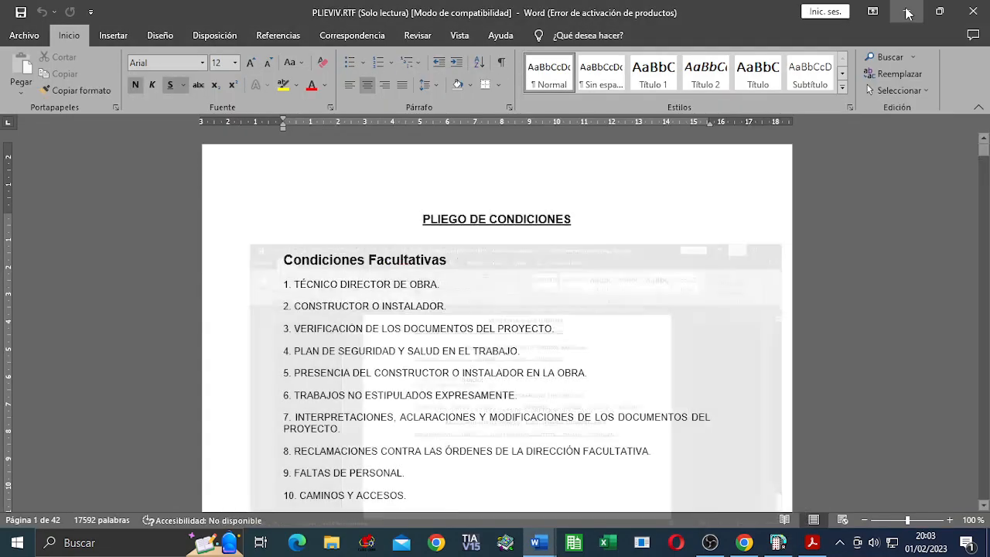
left_click(906, 12)
left_click(907, 12)
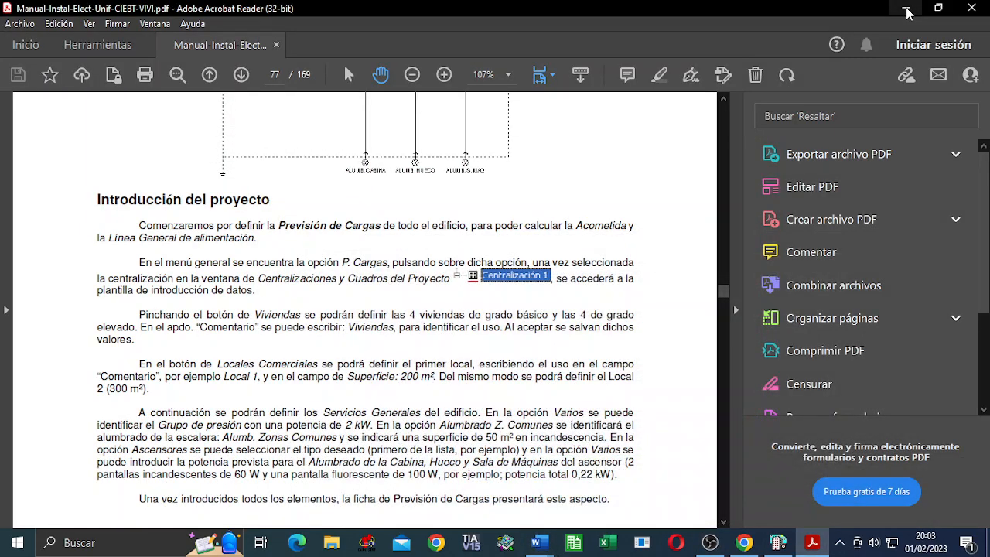
left_click(907, 12)
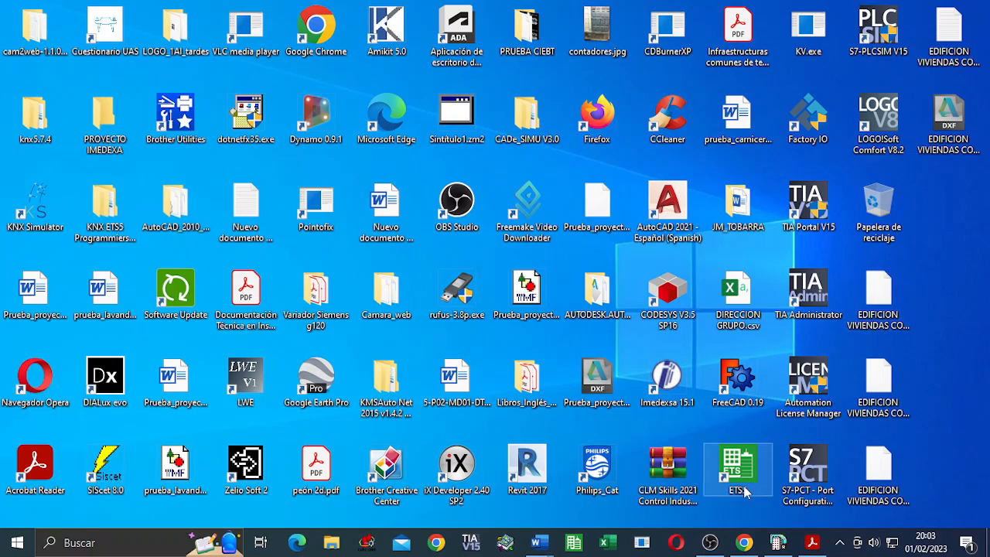
Open EDIFICION VIVIENDAS CON DMELECT.DXF from the Escritorio folder in AutoCAD, accepting read-only mode
left_click(337, 551)
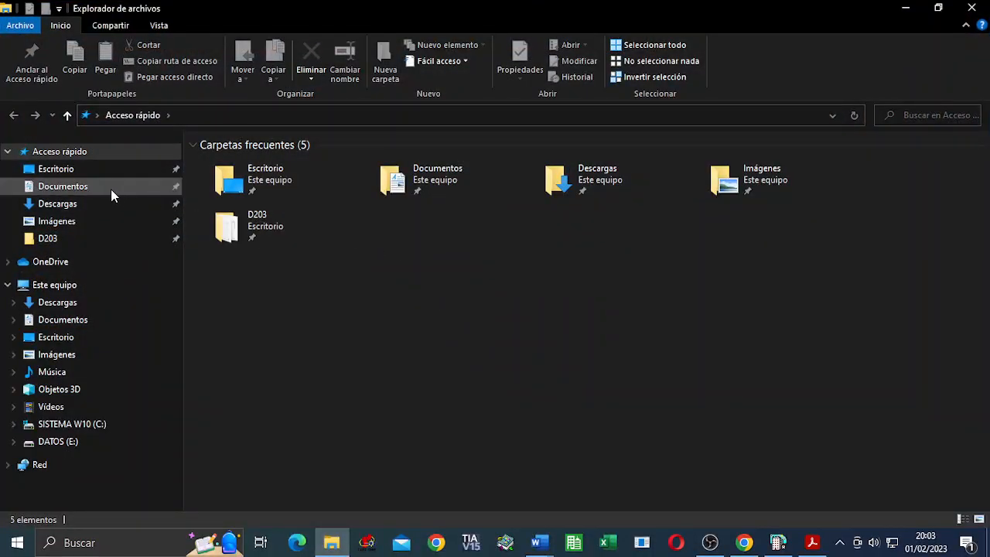
left_click(89, 171)
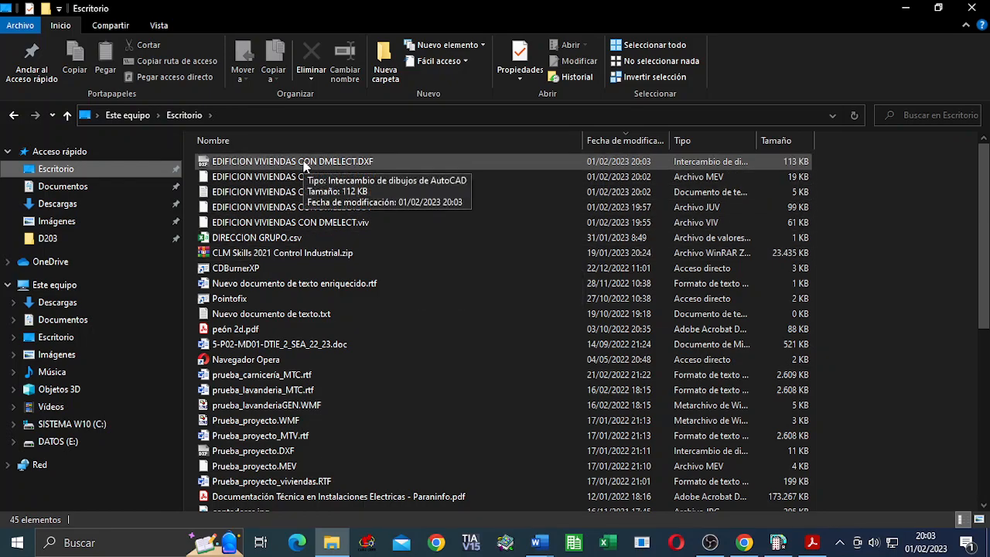
left_click(351, 164)
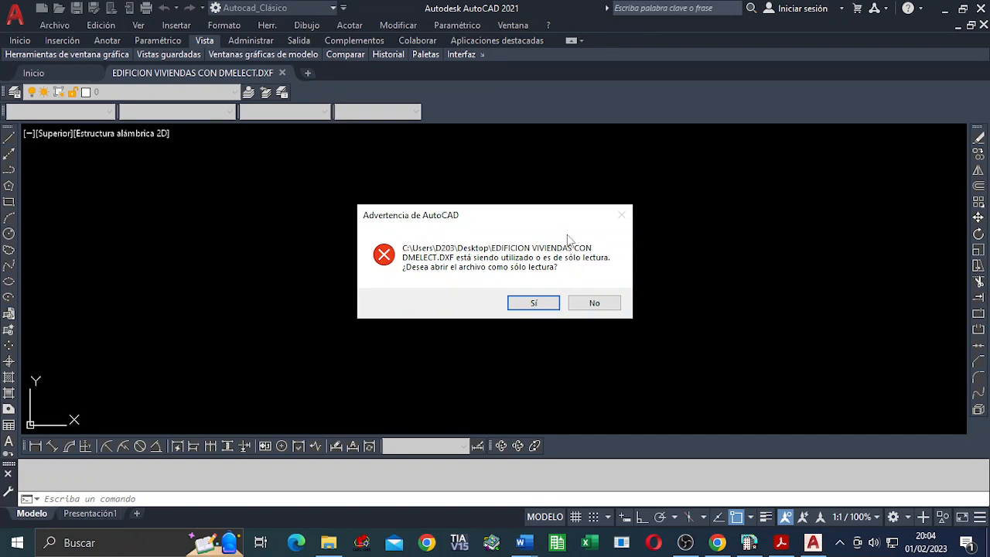
left_click(533, 303)
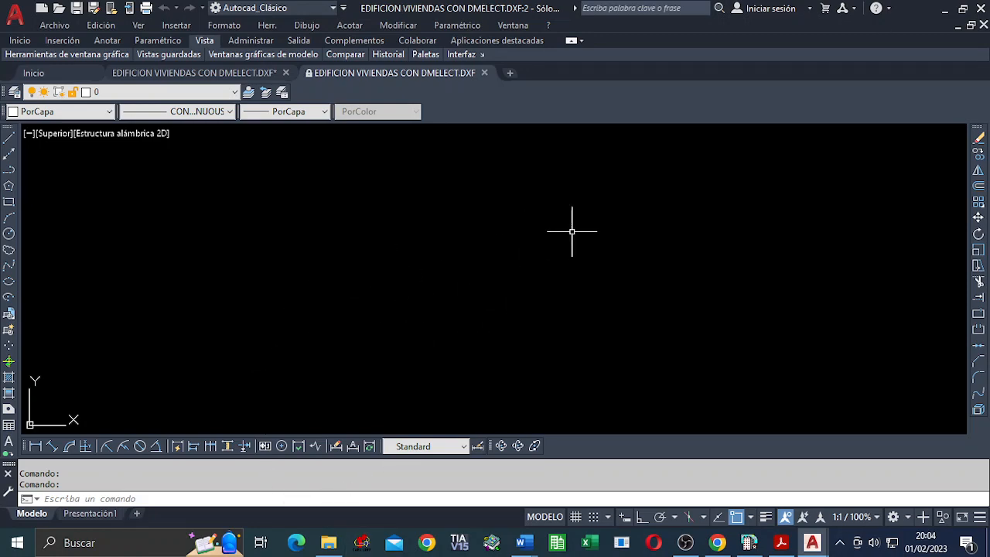
Zoom the drawing to its extents to show all the exported diagrams
scroll(553, 259, "down", 6)
scroll(552, 263, "up", 4)
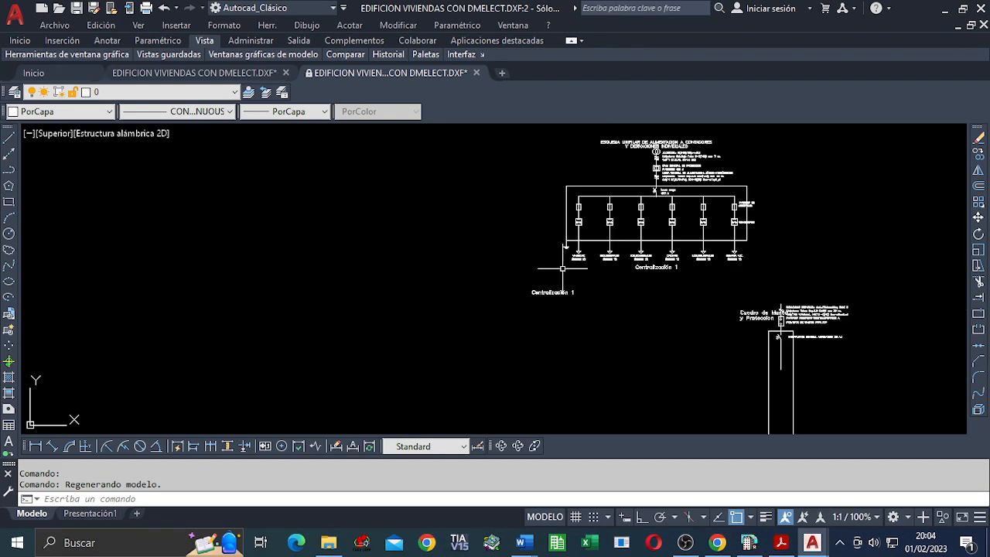
type("z")
key("Return")
type("e")
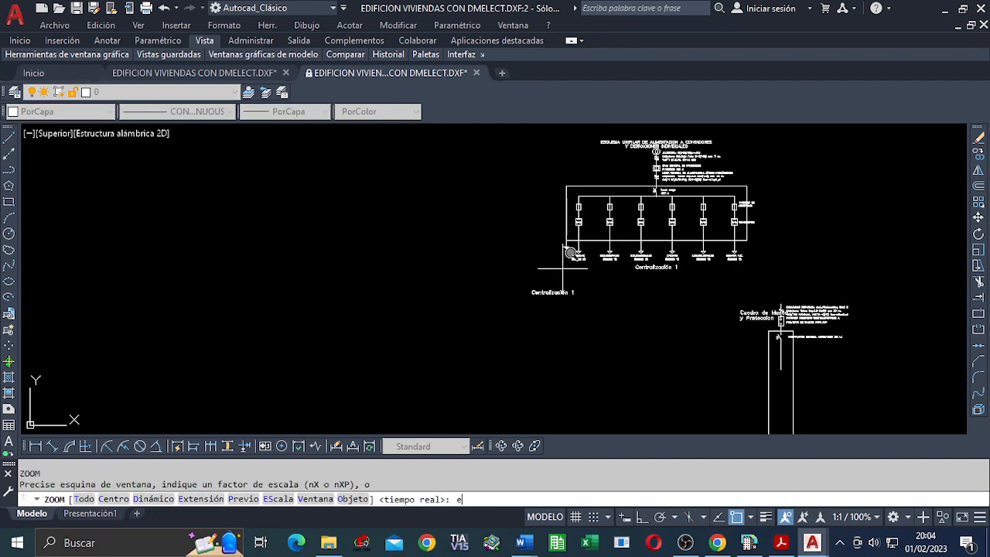
key("Return")
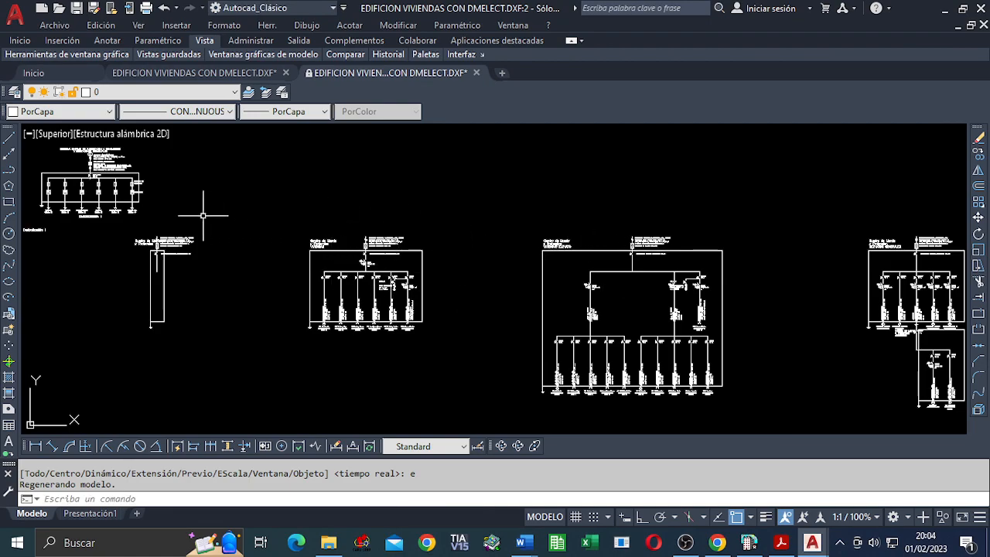
Examine the Esquema Unifilar de Alimentación a Contadores y Derivaciones Individuales, from the Acometida down to the Centralización 1 meters
scroll(185, 205, "up", 8)
mouse_move(193, 232)
middle_mouse_down()
mouse_move(653, 272)
mouse_move(941, 325)
middle_mouse_up()
mouse_move(811, 316)
middle_mouse_down()
mouse_move(902, 270)
mouse_move(900, 256)
mouse_move(823, 290)
mouse_move(859, 318)
mouse_move(825, 380)
mouse_move(824, 452)
middle_mouse_up()
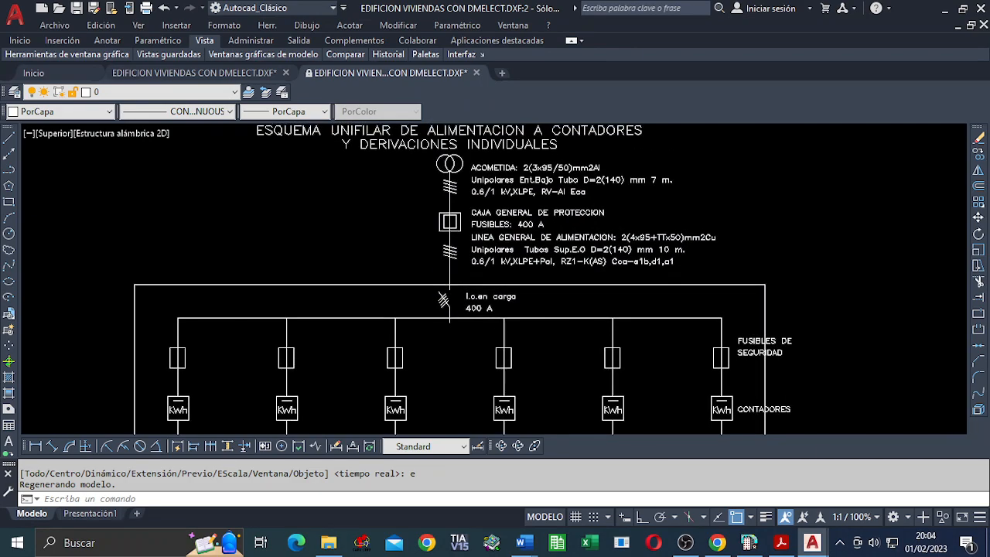
scroll(493, 199, "up", 4)
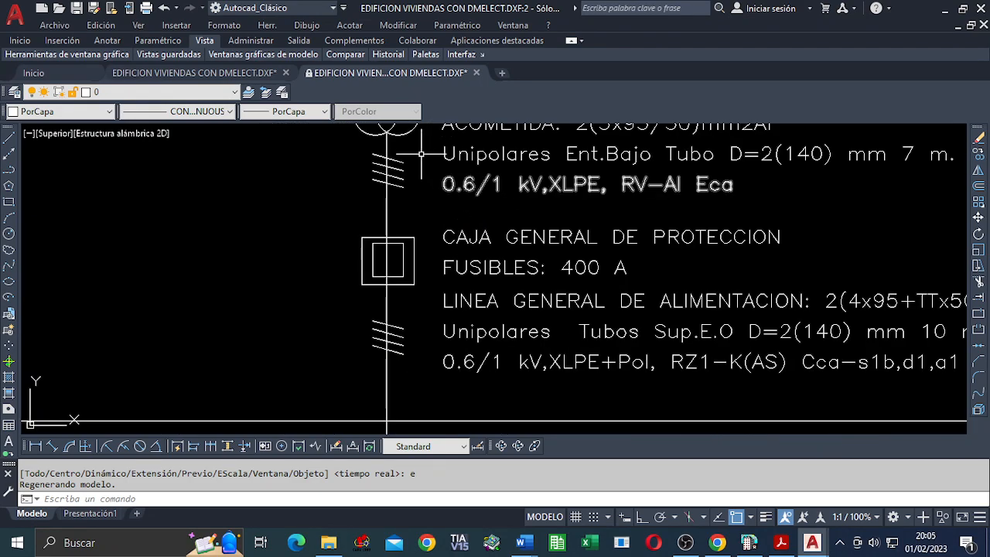
mouse_move(428, 159)
middle_mouse_down()
mouse_move(382, 250)
mouse_move(350, 269)
middle_mouse_up()
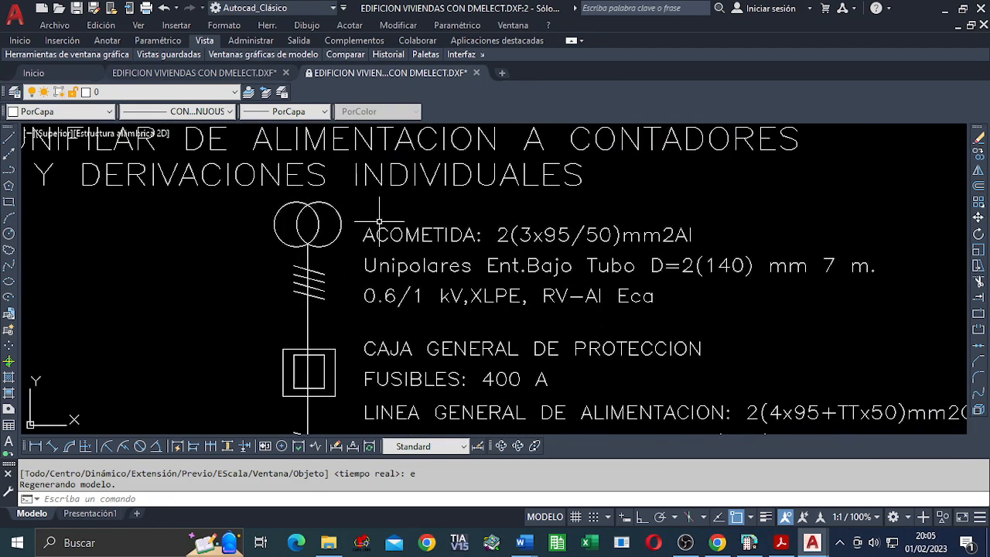
scroll(378, 223, "down", 2)
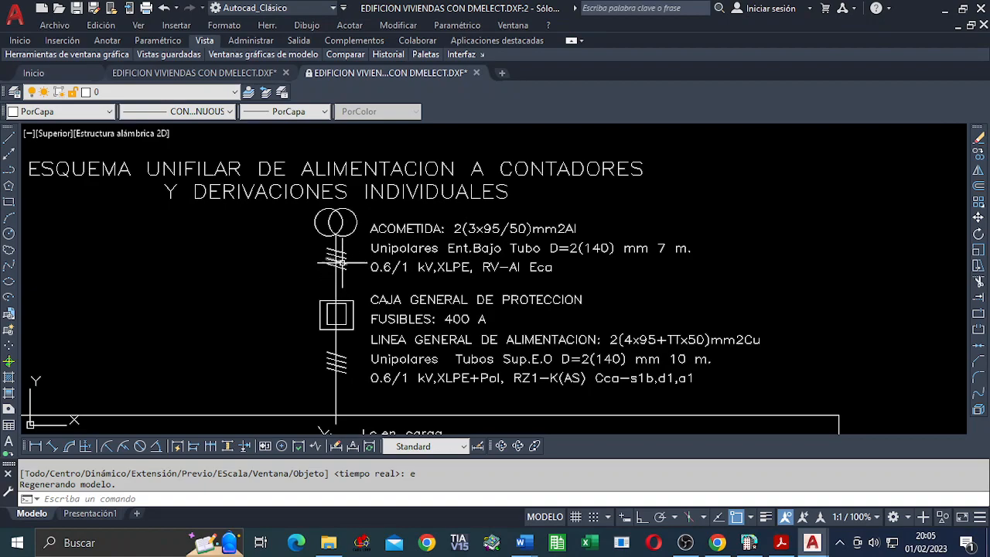
middle_click_drag(622, 283, 676, 173)
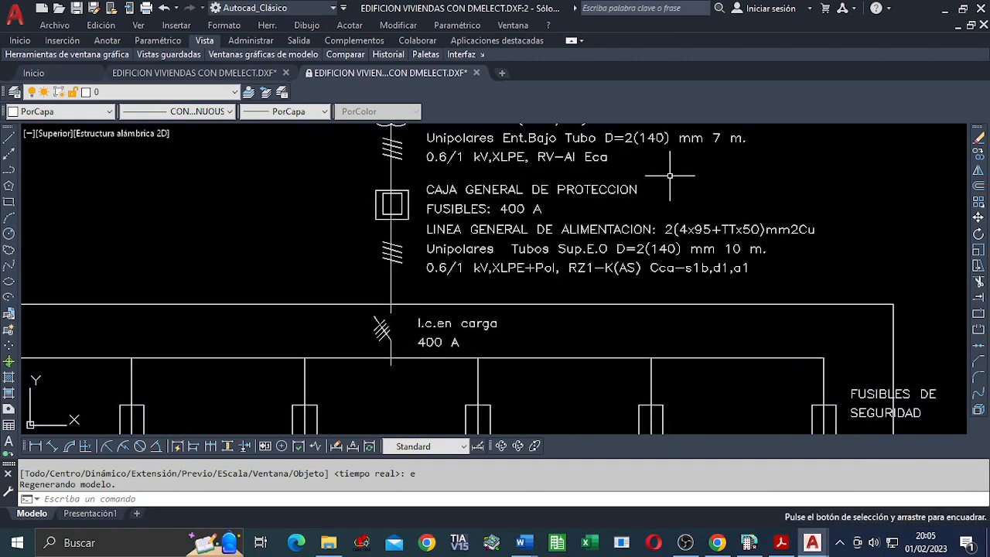
mouse_move(686, 284)
middle_mouse_down()
mouse_move(707, 225)
mouse_move(663, 165)
middle_mouse_up()
scroll(598, 200, "down", 4)
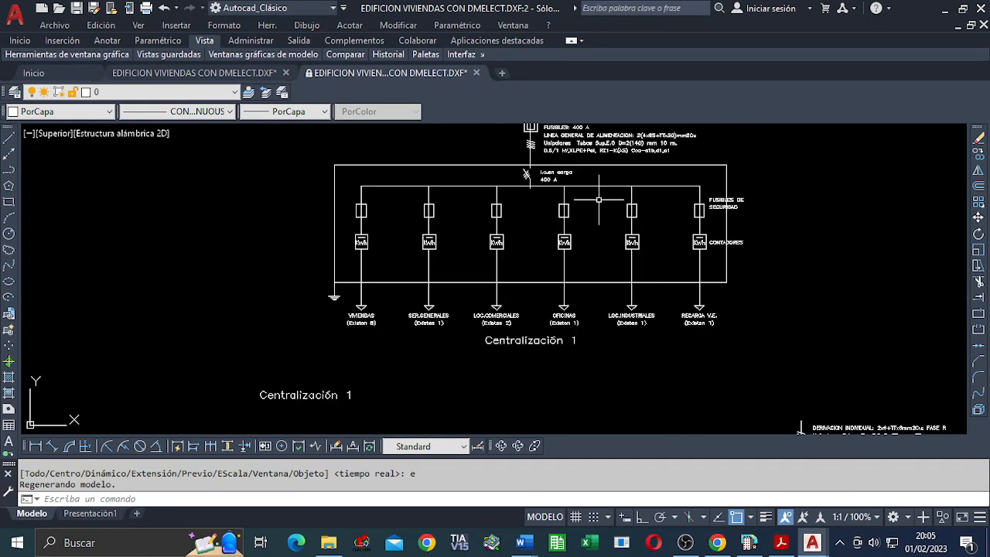
scroll(413, 265, "up", 2)
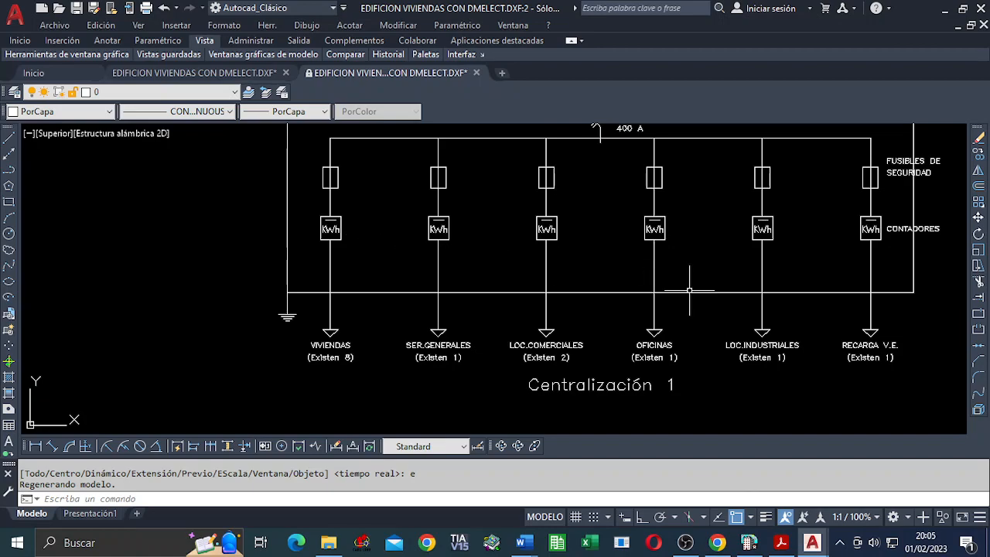
Examine the unnamed Cuadro de Mando y Protección diagram next to the Centralización 1 scheme
scroll(791, 305, "down", 2)
mouse_move(873, 335)
middle_mouse_down()
mouse_move(838, 333)
mouse_move(488, 193)
mouse_move(369, 159)
middle_mouse_up()
scroll(369, 160, "up", 2)
mouse_move(700, 397)
middle_mouse_down()
mouse_move(637, 201)
mouse_move(641, 226)
middle_mouse_up()
scroll(622, 350, "up", 5)
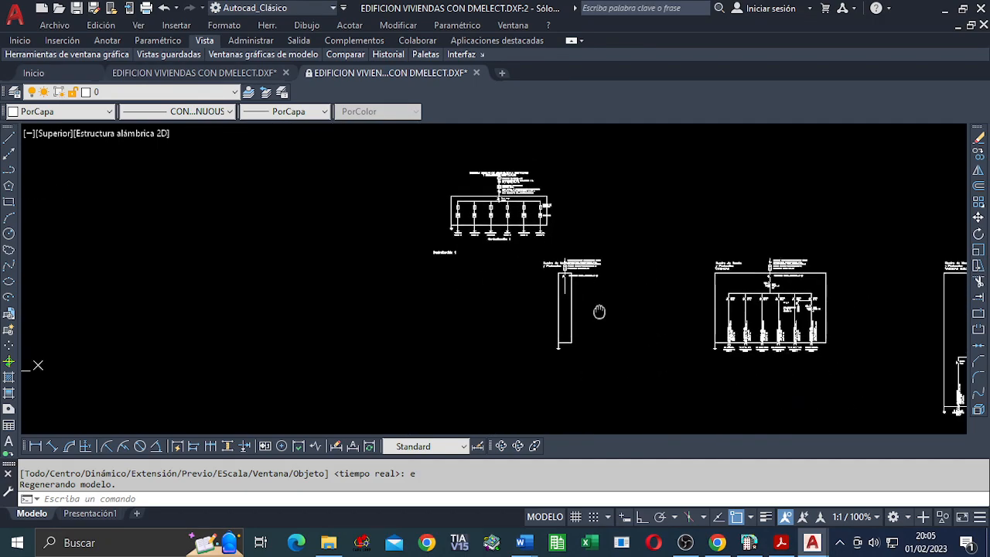
middle_click_drag(497, 235, 519, 359)
scroll(561, 312, "up", 2)
scroll(544, 300, "down", 2)
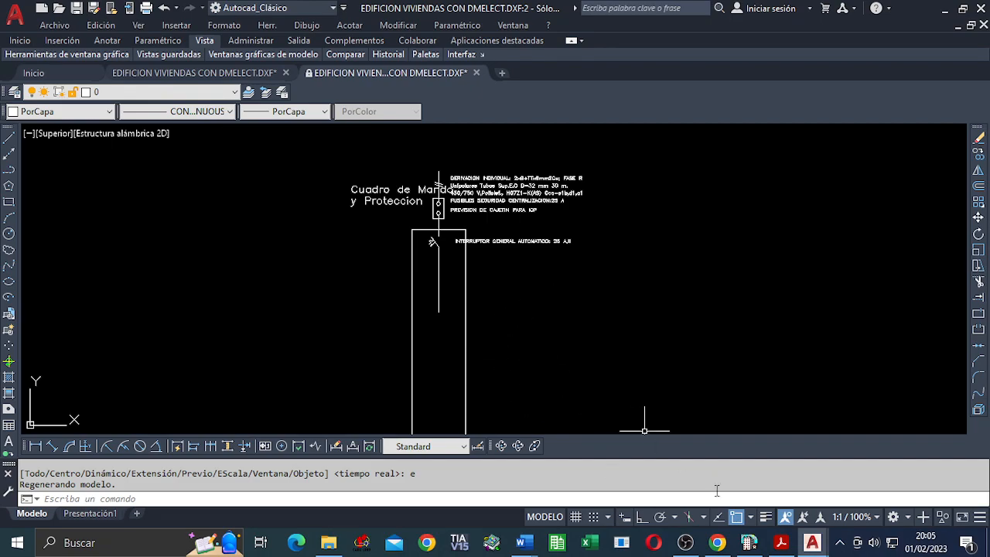
Switch to VIVI, review the diagram of the unnamed panel under Centralización 1 and close it
left_click(749, 543)
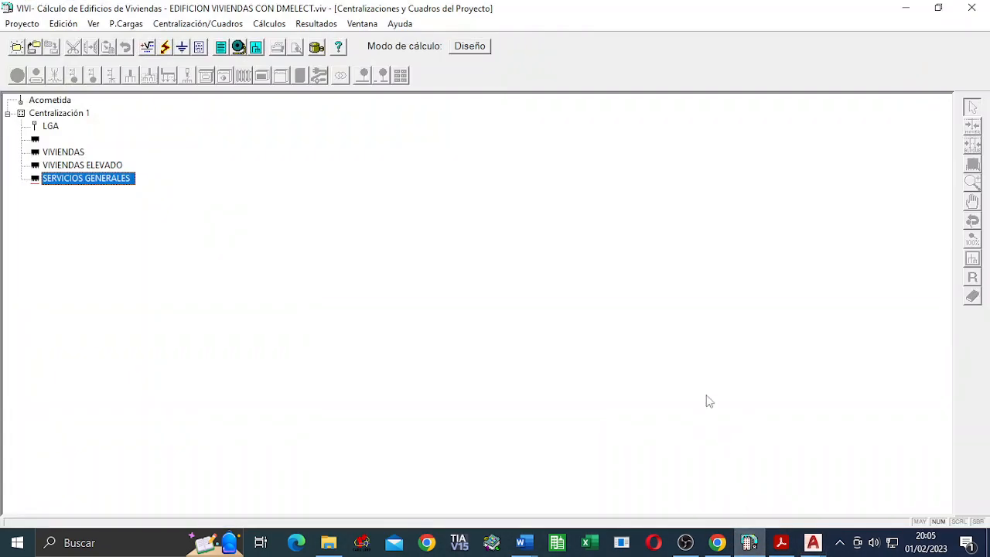
left_click(38, 141)
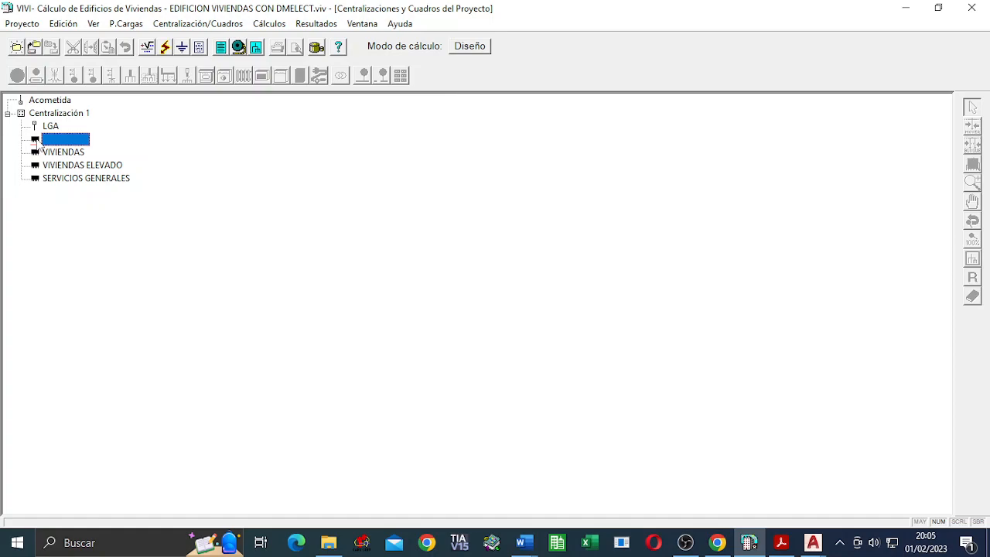
double_click(38, 142)
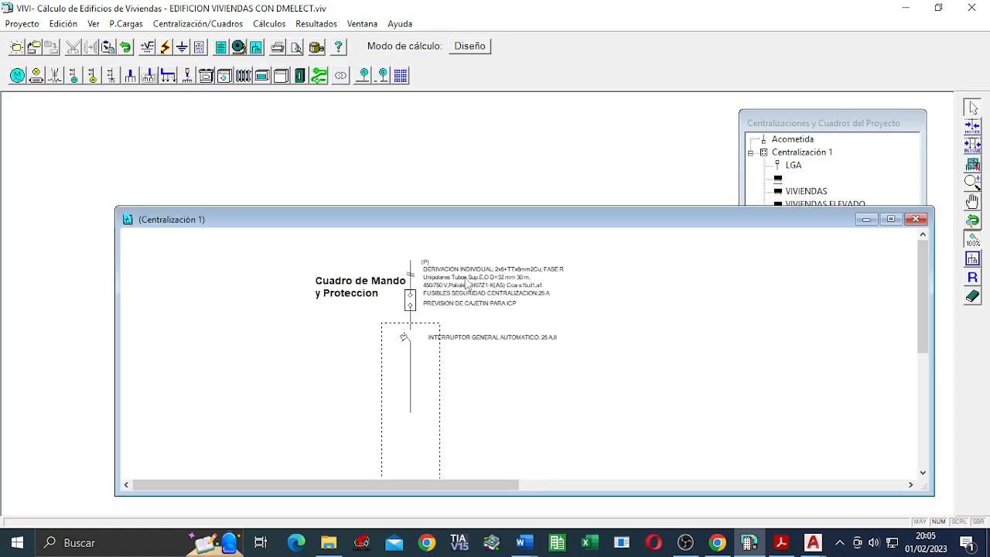
left_click_drag(535, 219, 454, 151)
scroll(564, 284, "down", 2)
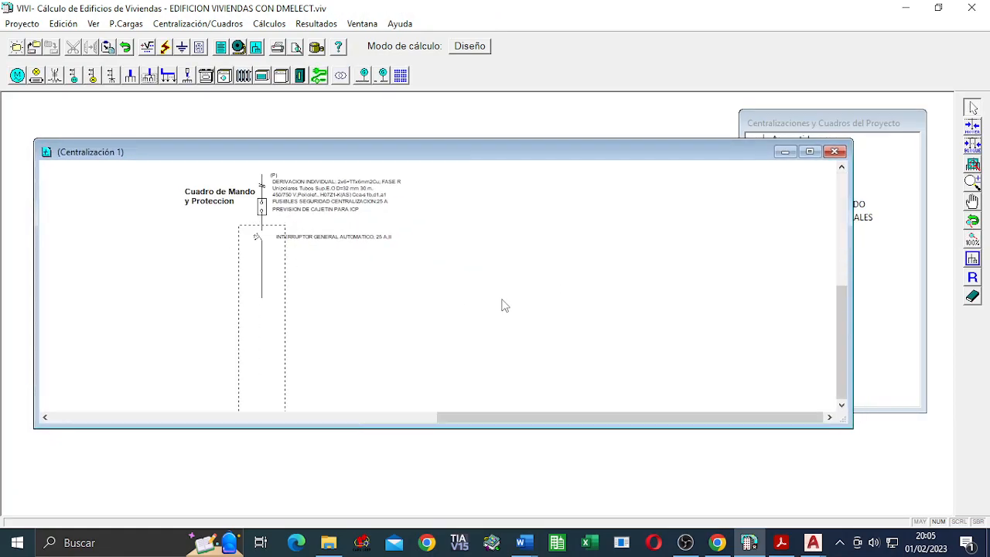
left_click_drag(842, 261, 834, 378)
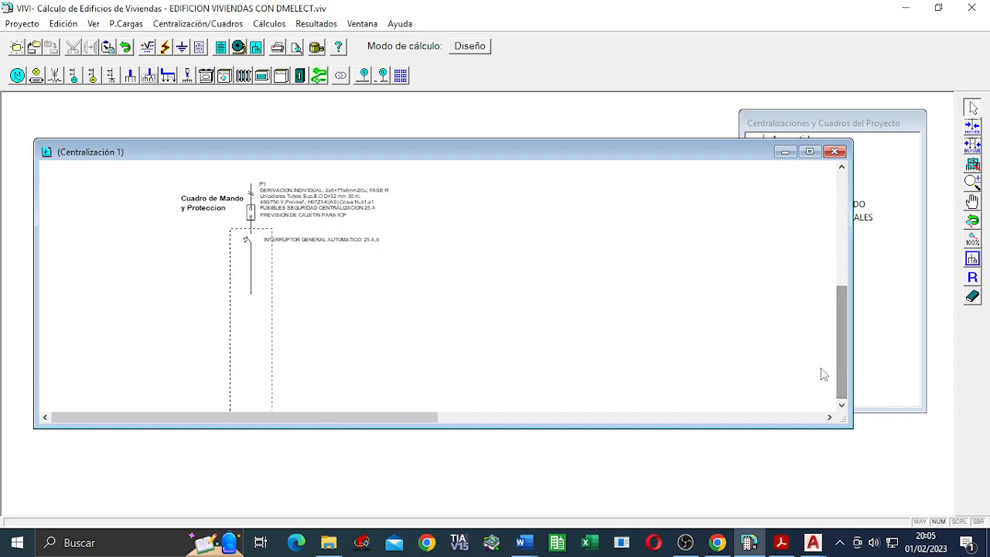
scroll(335, 314, "down", 1)
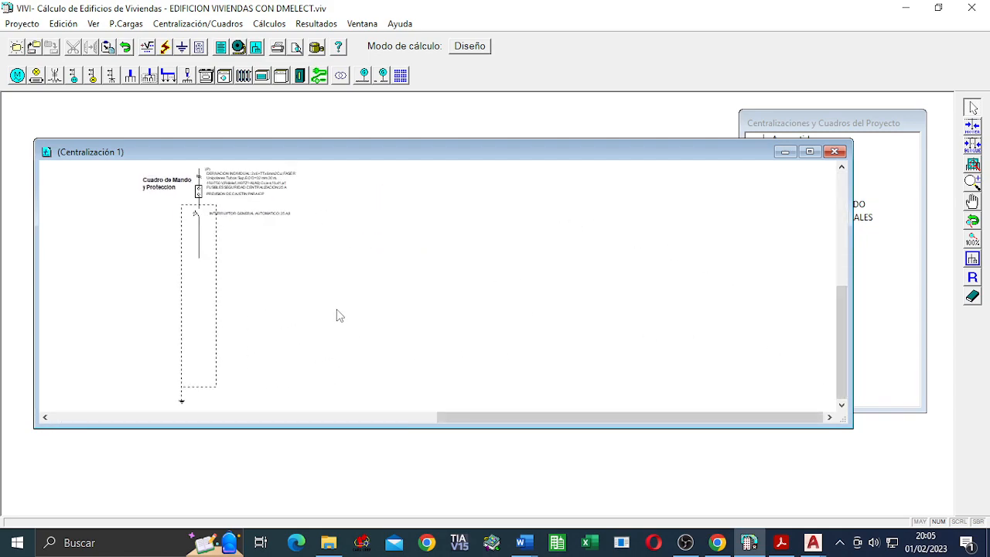
left_click(836, 152)
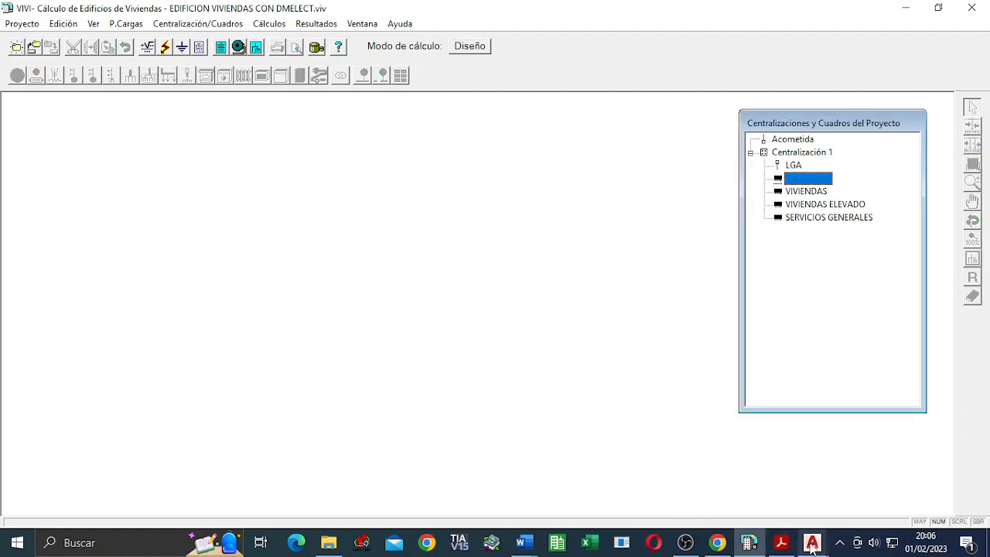
Switch back to AutoCAD and examine the VIVIENDAS Cuadro de Mando y Protección diagram with its circuits and protections
mouse_move(811, 548)
left_click(900, 435)
scroll(602, 270, "down", 2)
middle_click_drag(658, 252, 401, 252)
scroll(562, 219, "up", 6)
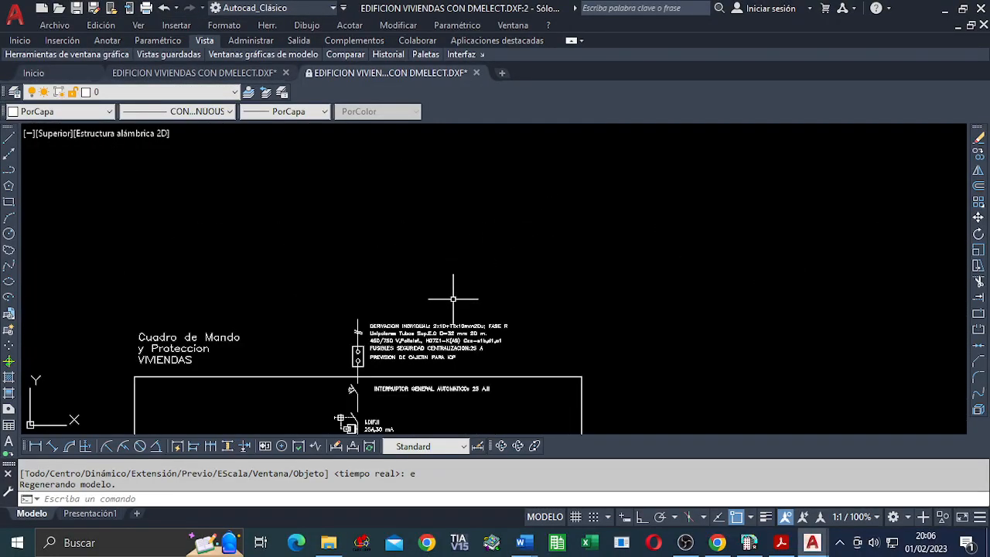
mouse_move(562, 314)
middle_mouse_down()
mouse_move(563, 106)
mouse_move(578, 79)
middle_mouse_up()
scroll(605, 232, "up", 2)
mouse_move(608, 267)
middle_mouse_down()
mouse_move(602, 127)
mouse_move(674, 67)
mouse_move(787, 169)
mouse_move(718, 311)
middle_mouse_up()
scroll(787, 169, "down", 4)
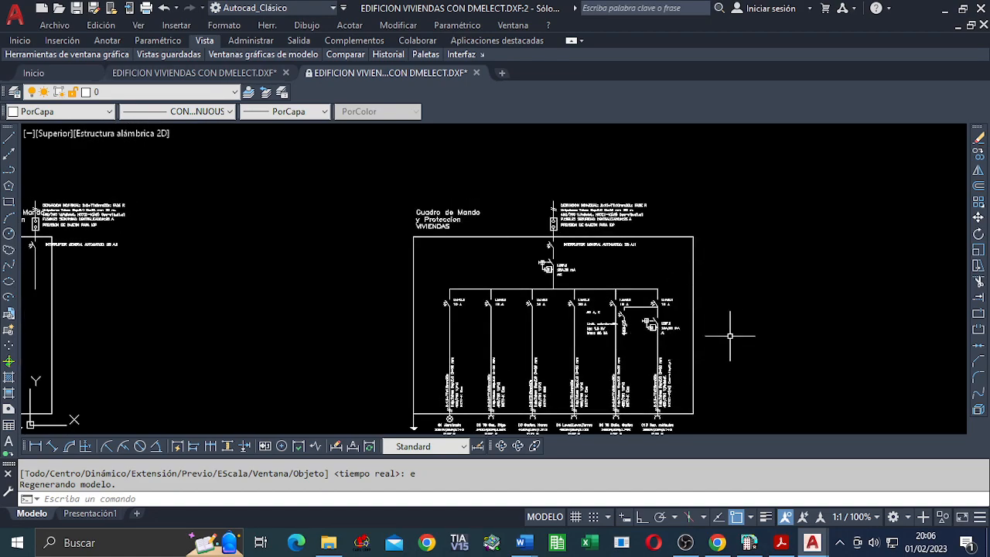
scroll(674, 338, "up", 3)
scroll(781, 297, "down", 1)
scroll(838, 265, "down", 1)
Examine the VIVIENDAS ELEVADO Cuadro de Mando y Protección diagram, including its differentials and two circuit groups
middle_click_drag(836, 265, 422, 278)
scroll(588, 283, "down", 2)
middle_click_drag(653, 290, 450, 303)
scroll(464, 256, "up", 2)
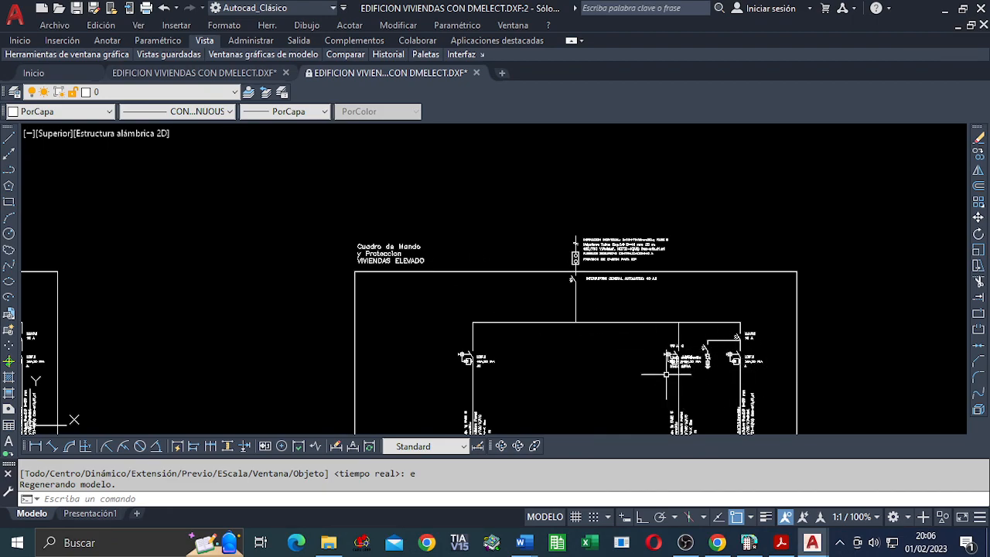
scroll(628, 368, "up", 2)
middle_click_drag(658, 325, 697, 185)
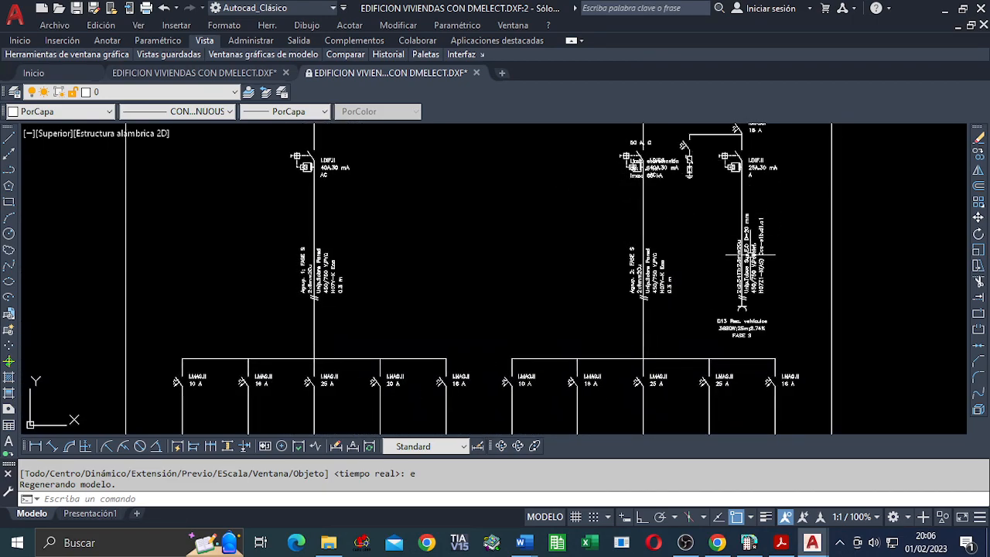
scroll(746, 259, "down", 5)
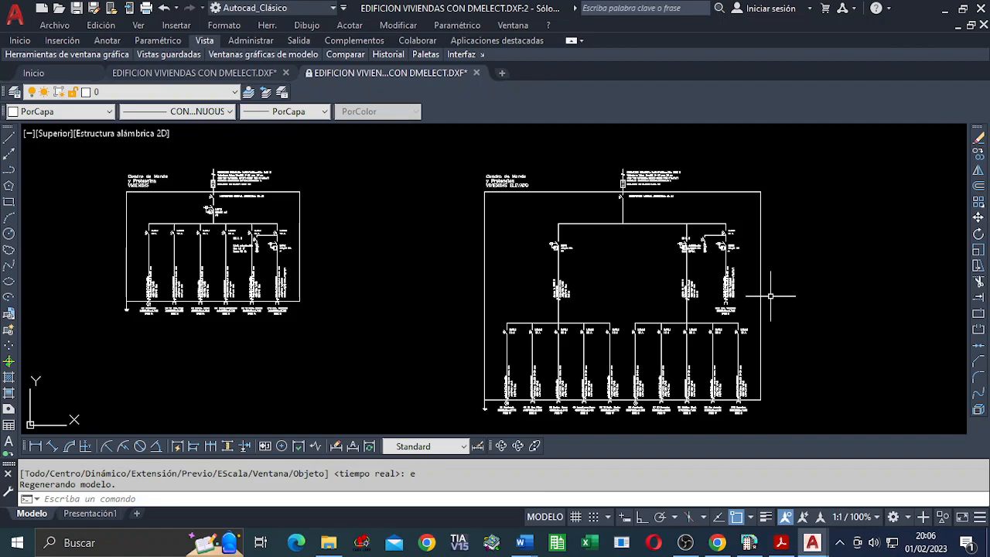
scroll(771, 295, "up", 4)
scroll(672, 293, "down", 4)
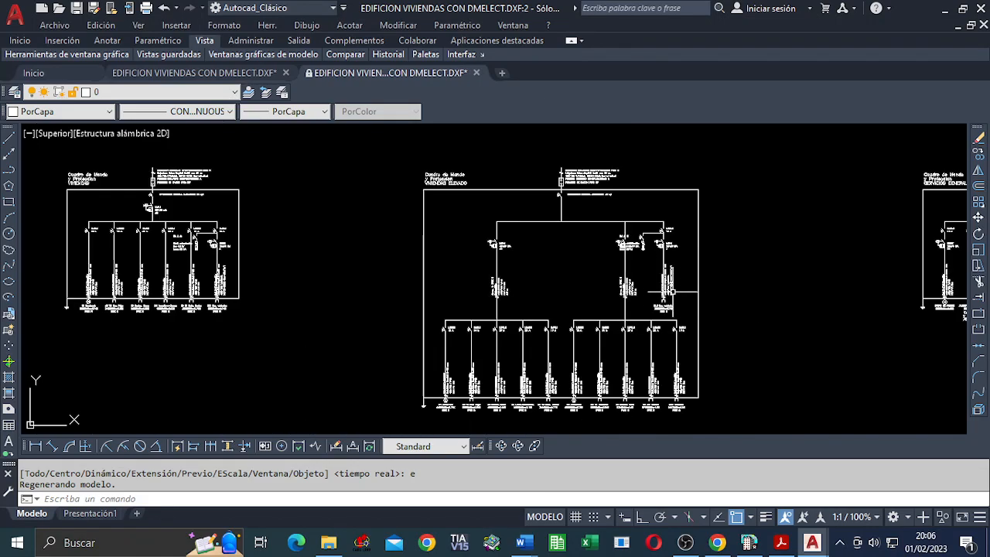
Examine the SERVICIOS GENERALES Cuadro de Mando y Protección diagram, from its individual supply line down to the outgoing circuits
mouse_move(767, 287)
middle_mouse_down()
mouse_move(506, 309)
mouse_move(321, 309)
middle_mouse_up()
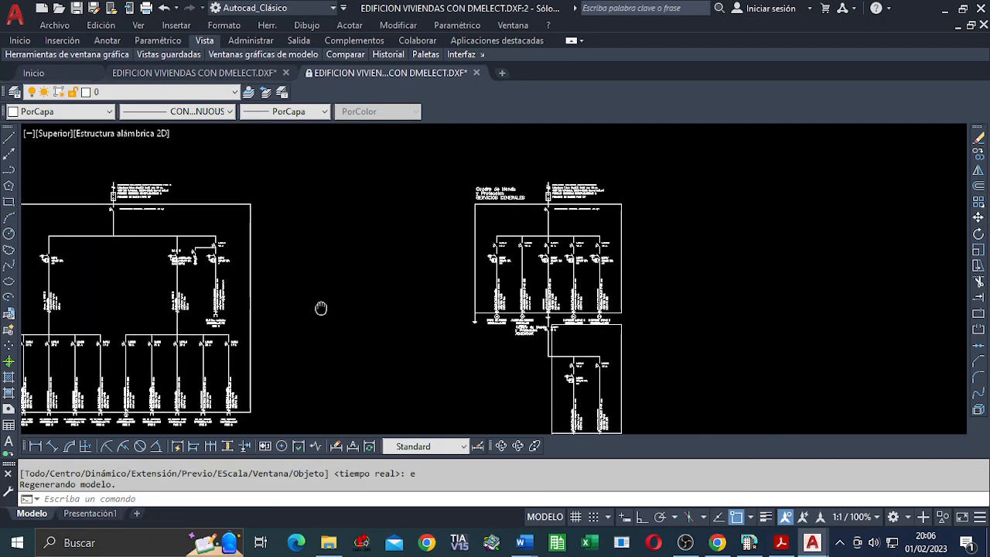
scroll(495, 213, "up", 2)
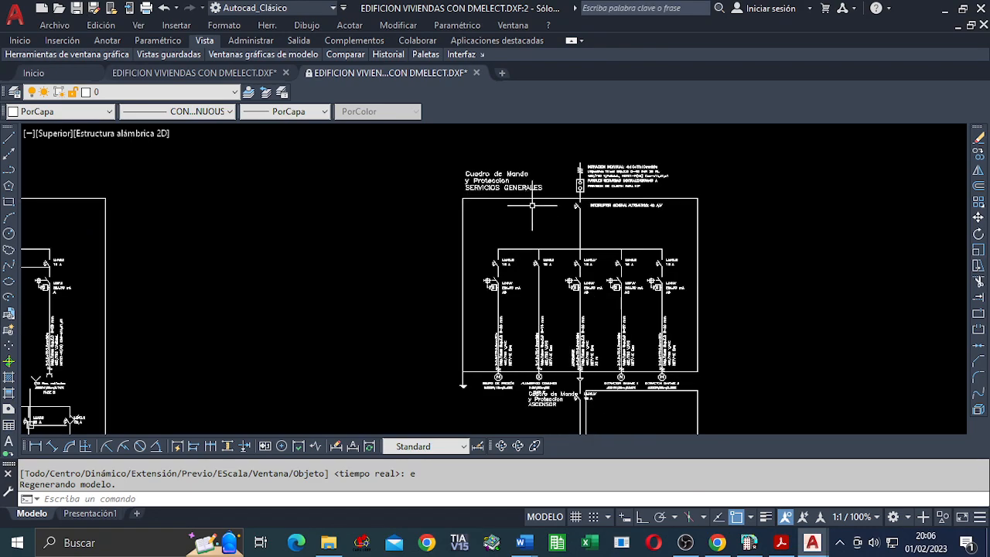
scroll(532, 205, "up", 2)
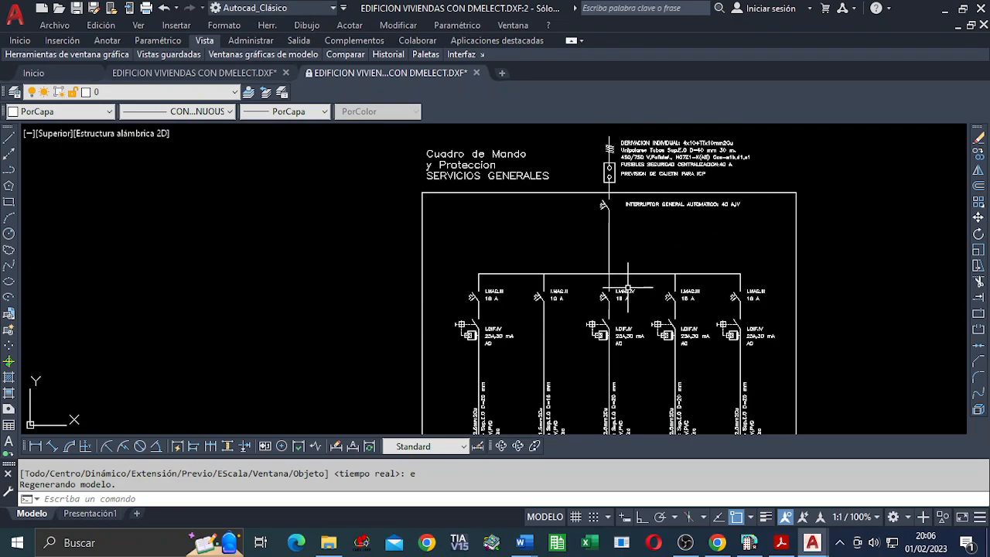
mouse_move(564, 325)
middle_mouse_down()
mouse_move(529, 184)
mouse_move(523, 196)
middle_mouse_up()
scroll(438, 308, "up", 4)
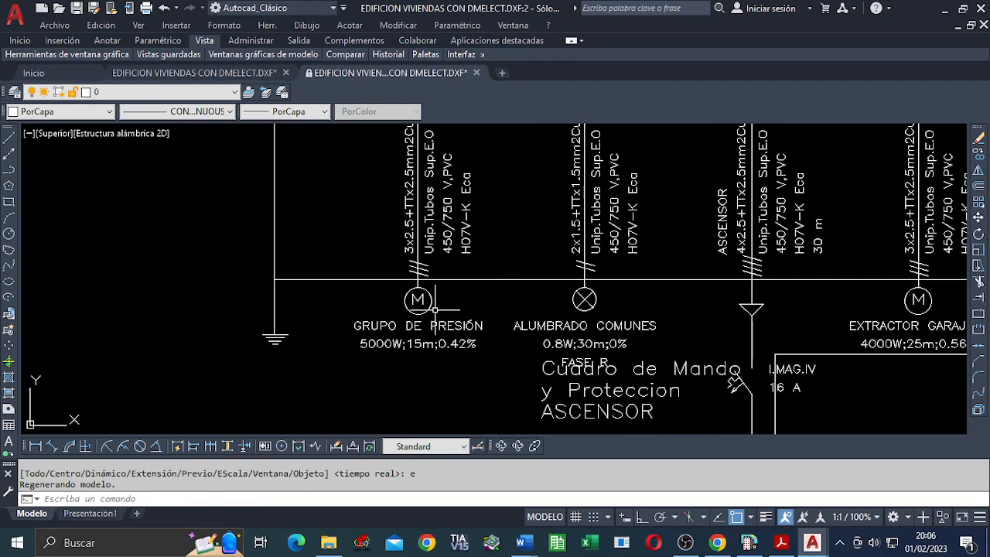
middle_click_drag(754, 327, 507, 298)
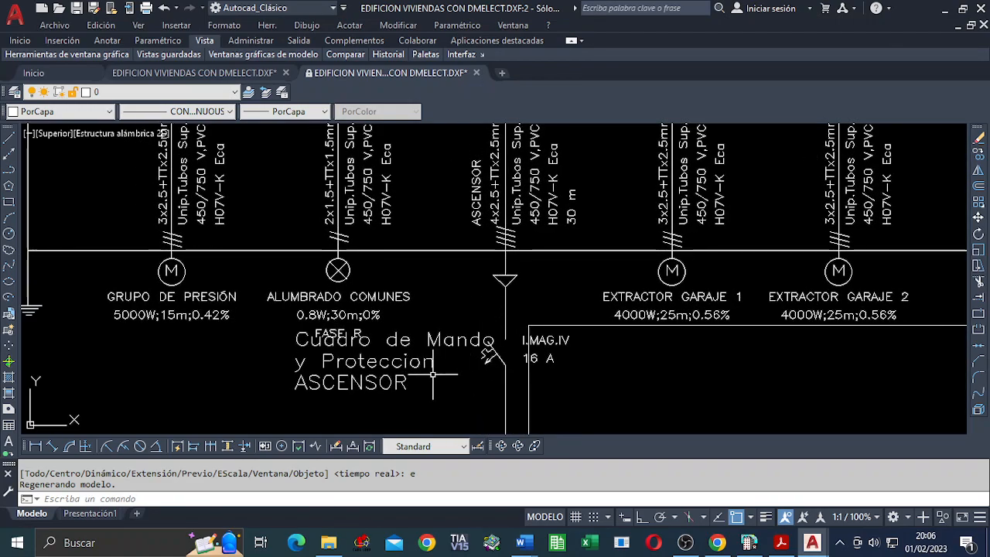
Examine the ASCENSOR subpanel diagram below SERVICIOS GENERALES, including its protections and the lift motor and lighting circuits
scroll(596, 348, "down", 4)
middle_click_drag(602, 349, 423, 226)
middle_click_drag(523, 316, 504, 199)
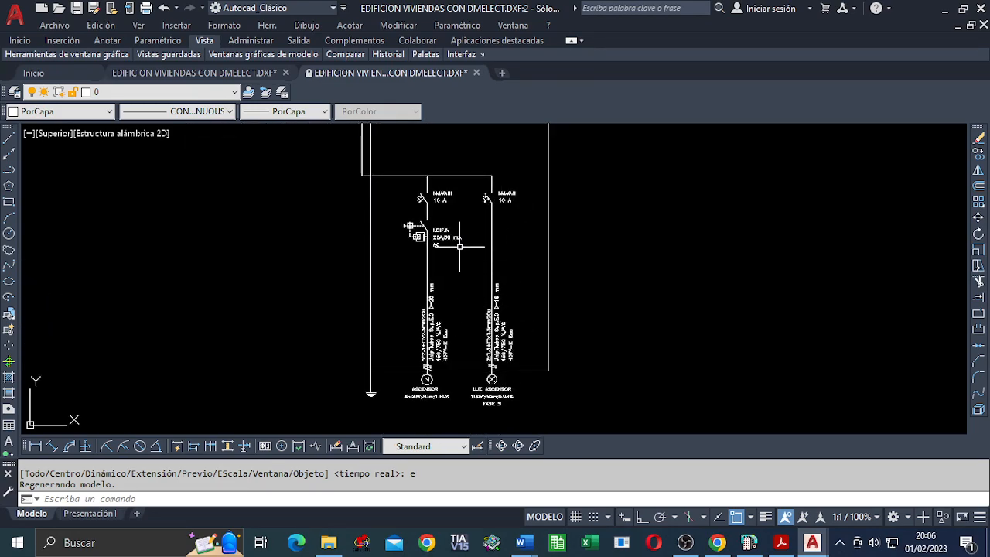
scroll(453, 245, "up", 5)
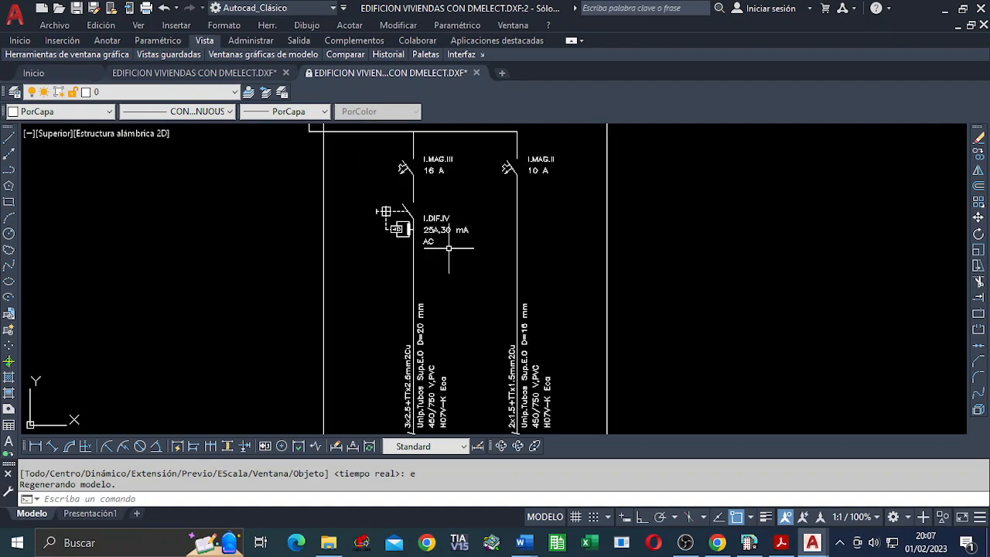
middle_click_drag(448, 247, 438, 392)
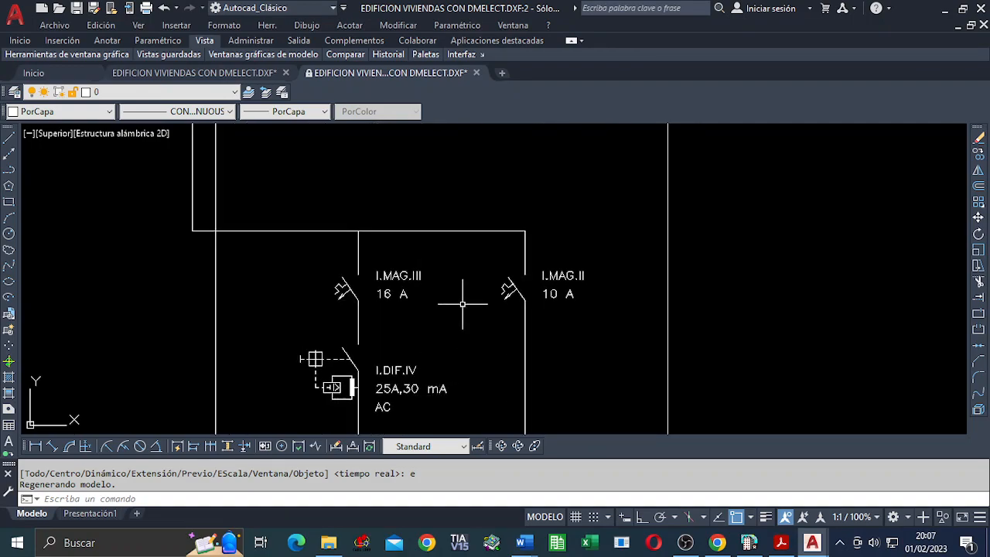
scroll(467, 243, "down", 5)
Recheck the SERVICIOS GENERALES outgoing circuits around the garage extractors, and view the panel beside the neighbouring housing diagrams
middle_click_drag(469, 239, 431, 416)
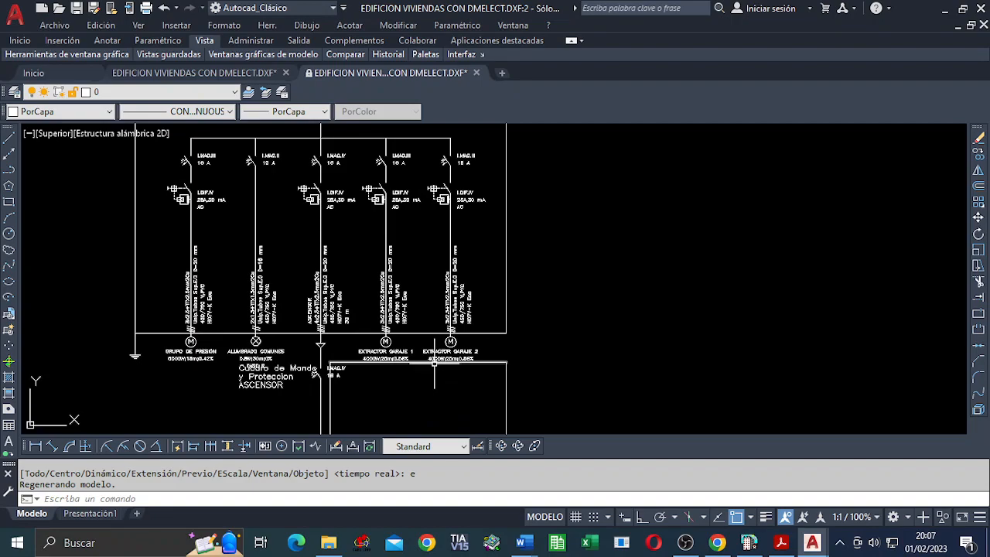
scroll(435, 360, "up", 2)
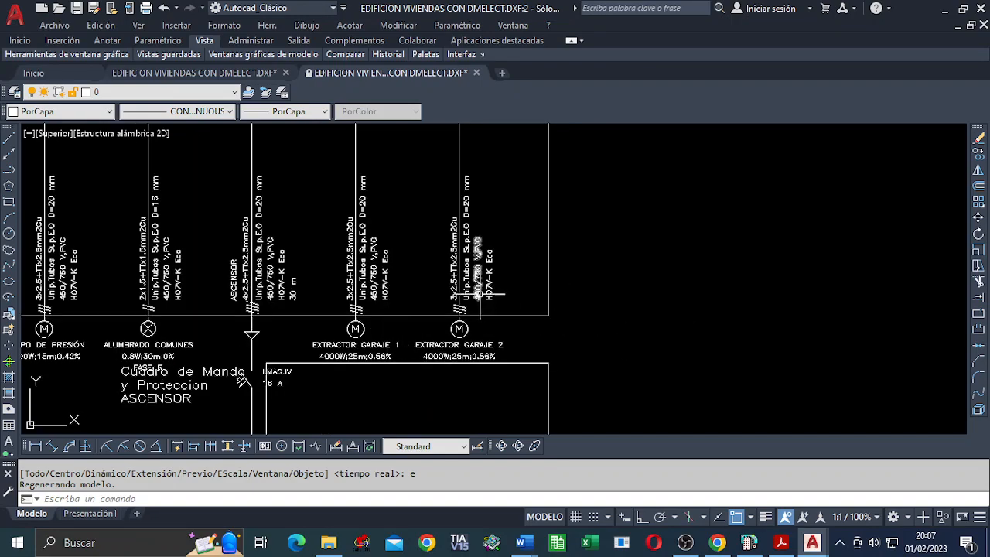
scroll(488, 298, "up", 2)
scroll(499, 241, "down", 2)
mouse_move(399, 244)
middle_mouse_down()
mouse_move(423, 290)
mouse_move(658, 381)
middle_mouse_up()
scroll(669, 353, "down", 6)
scroll(687, 334, "up", 2)
middle_click_drag(688, 334, 543, 257)
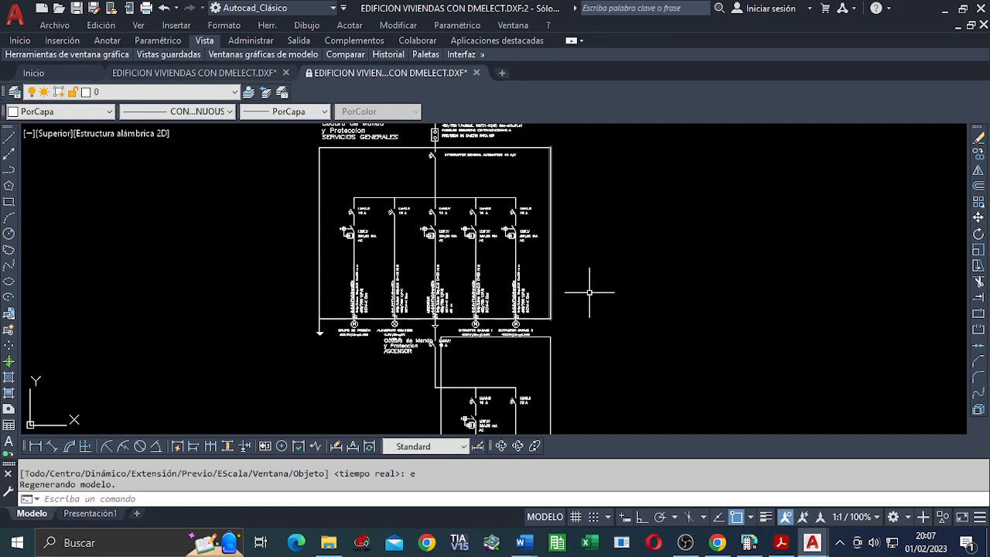
scroll(569, 294, "down", 4)
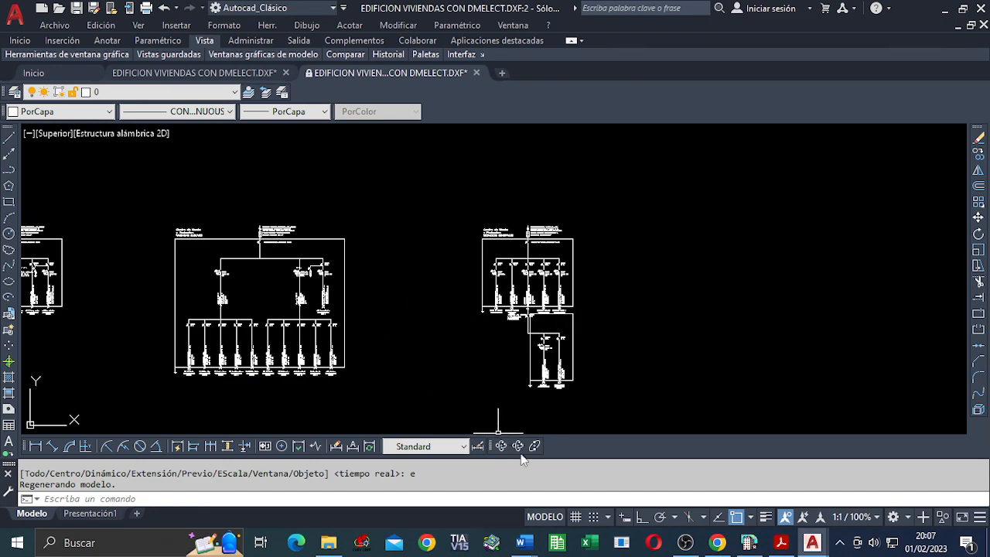
Switch to VIVI, generate the Memoria Tec.Diseño, Cert.Inst. y Manual Usuario document and allow its fields to update in Word
left_click(749, 542)
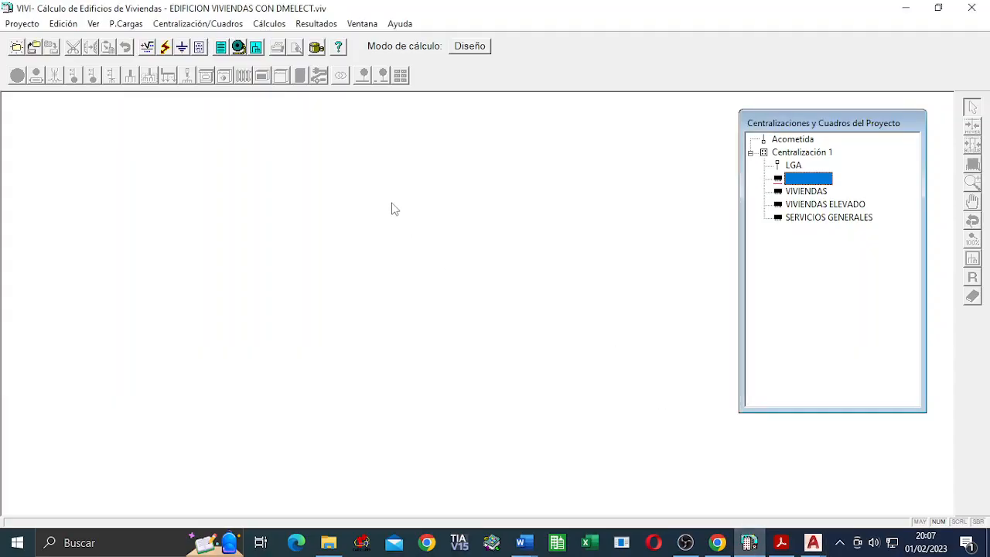
left_click(320, 25)
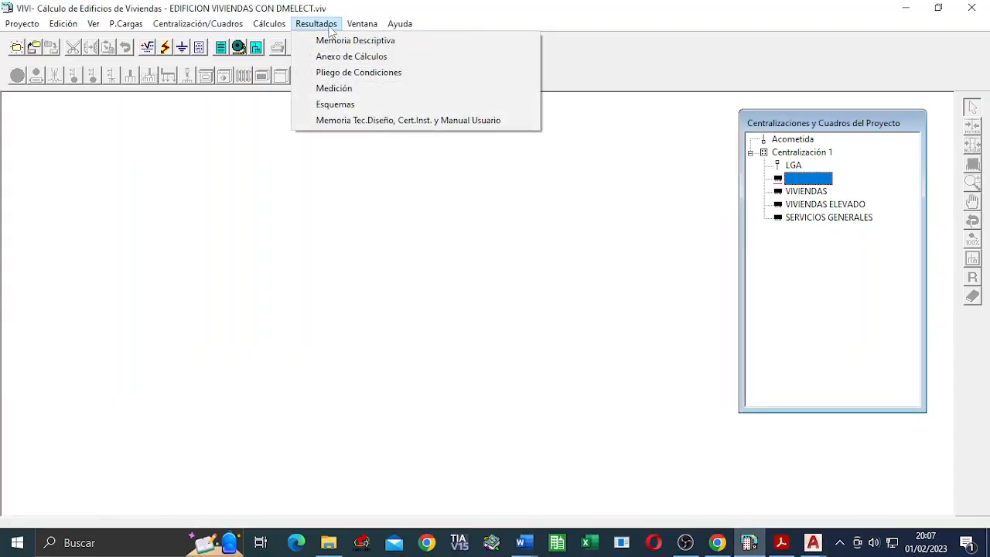
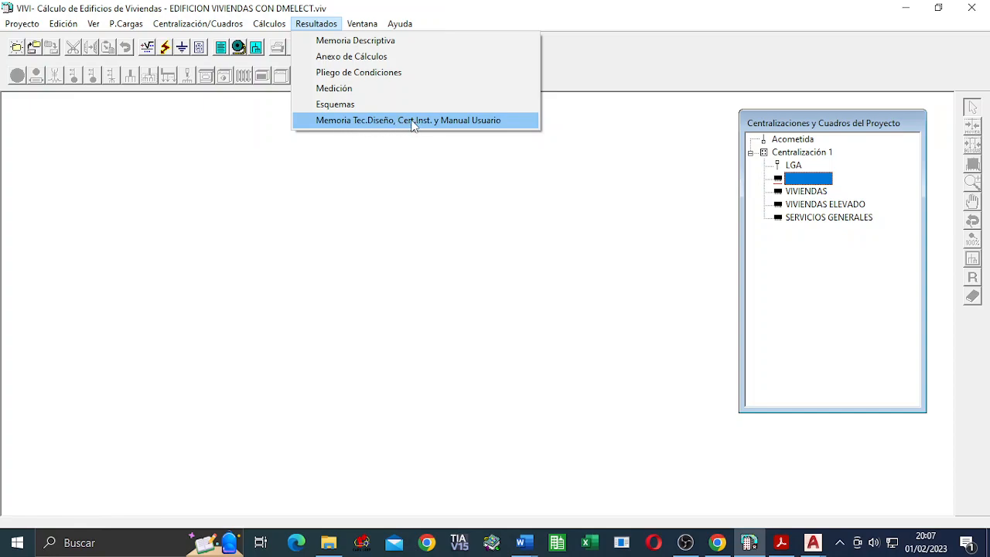
left_click(340, 121)
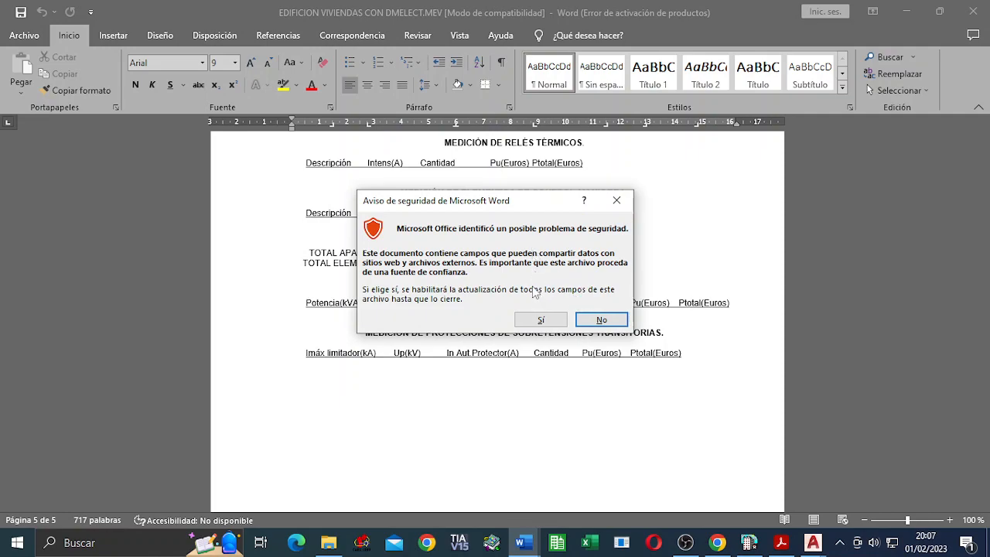
left_click(542, 320)
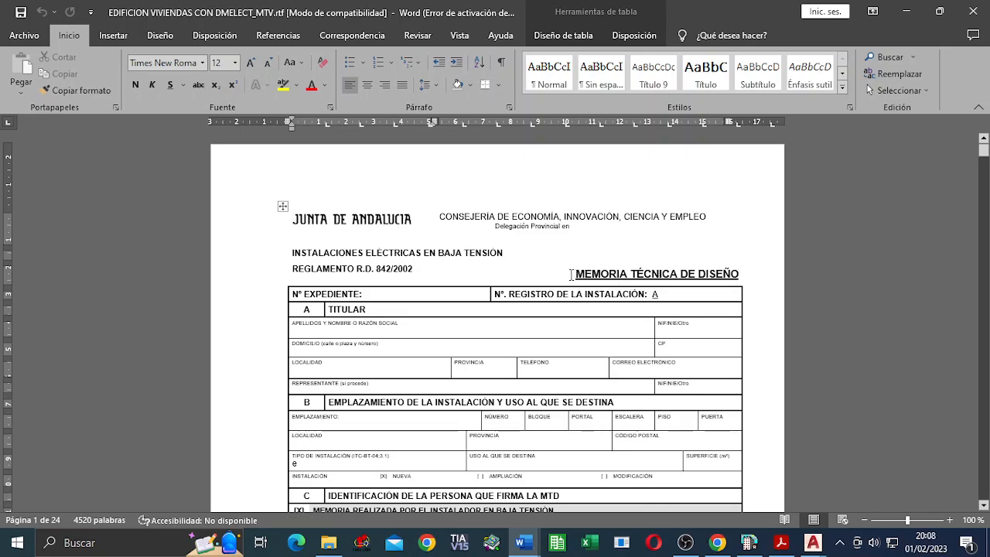
Review the Memoria Técnica de Diseño form pages through to the Centralización 1 meter supply diagram
scroll(573, 274, "down", 9)
scroll(553, 287, "down", 10)
scroll(569, 295, "down", 15)
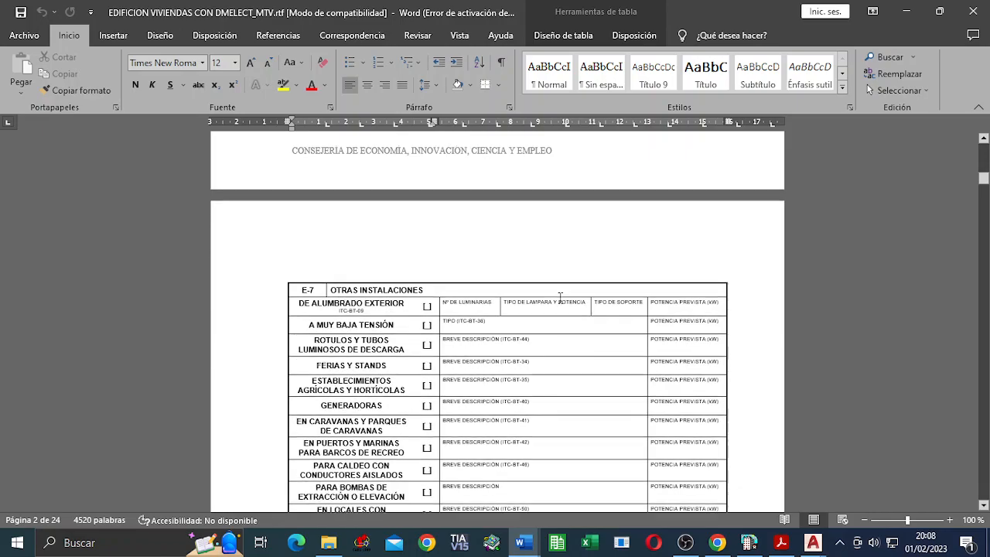
scroll(553, 299, "down", 19)
scroll(545, 301, "down", 15)
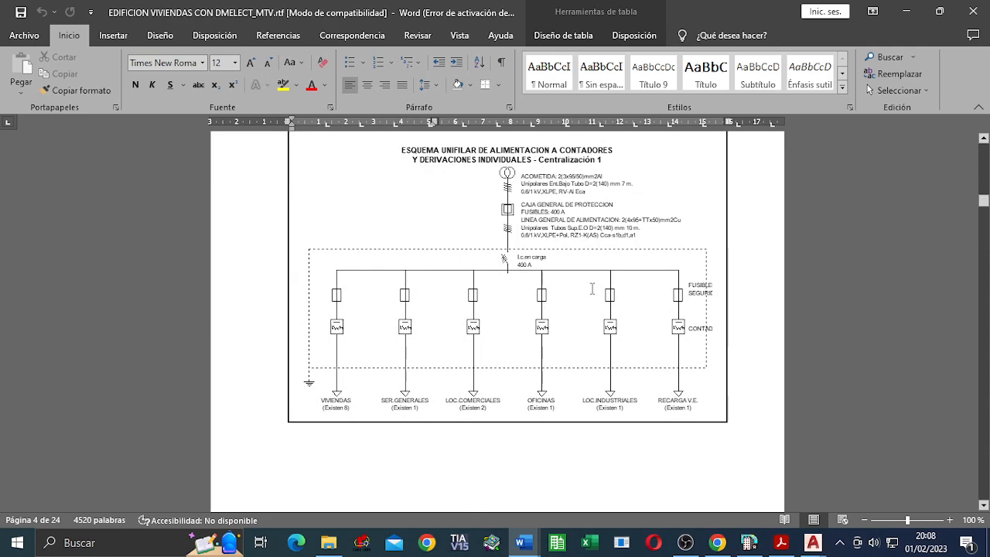
Review the single-line diagrams of the individual panels in the technical report, including VIVIENDAS and VIVIENDAS ELEVADO
scroll(591, 289, "down", 5)
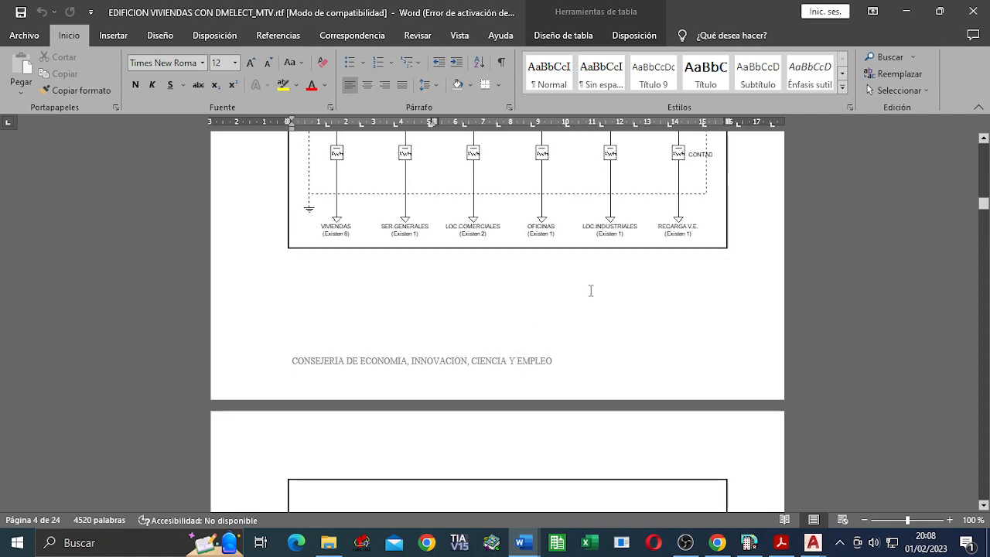
scroll(591, 290, "down", 10)
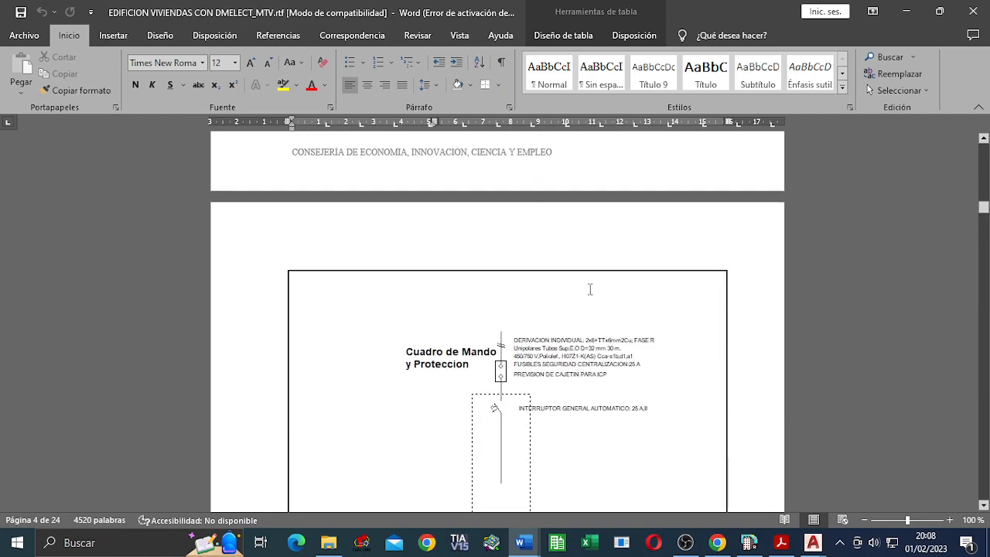
scroll(588, 289, "down", 10)
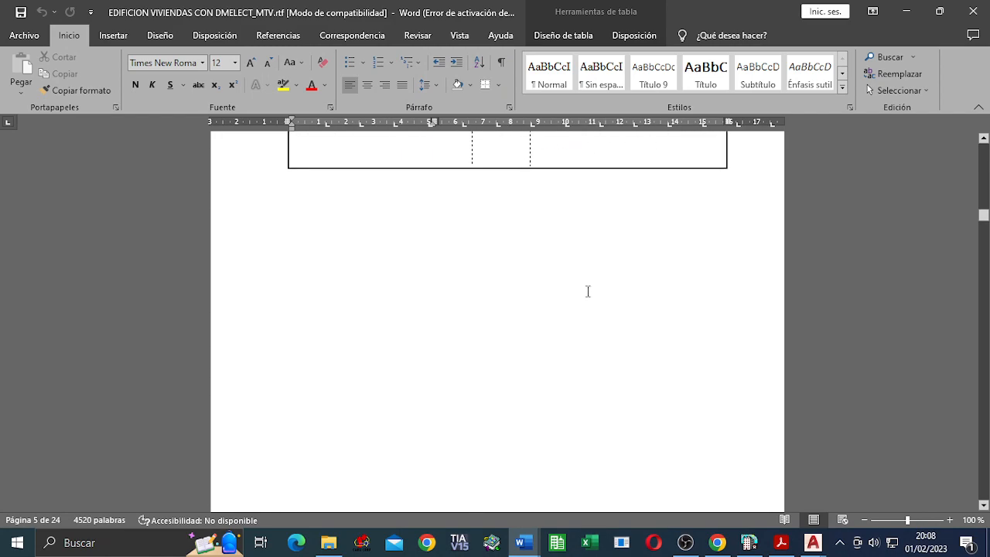
scroll(584, 291, "down", 1)
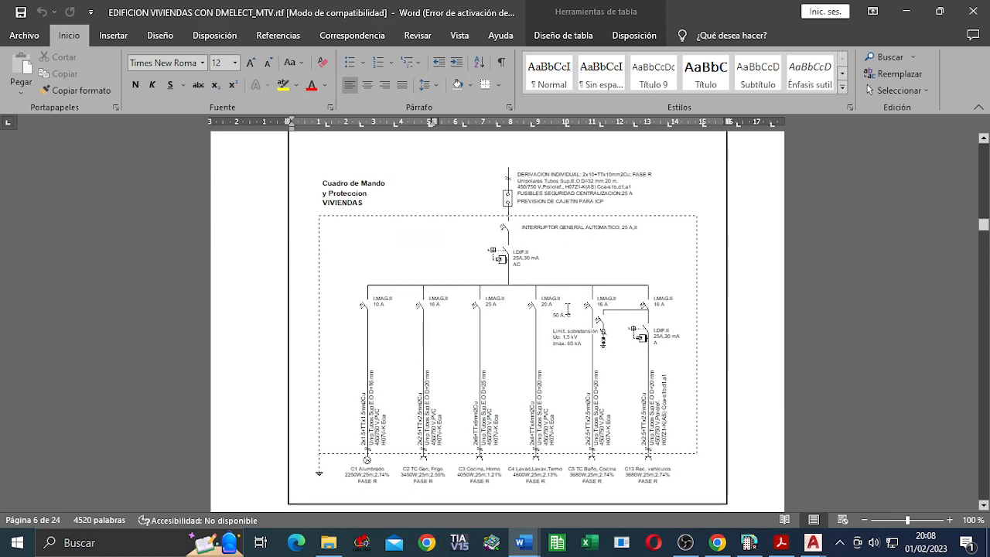
scroll(540, 322, "down", 15)
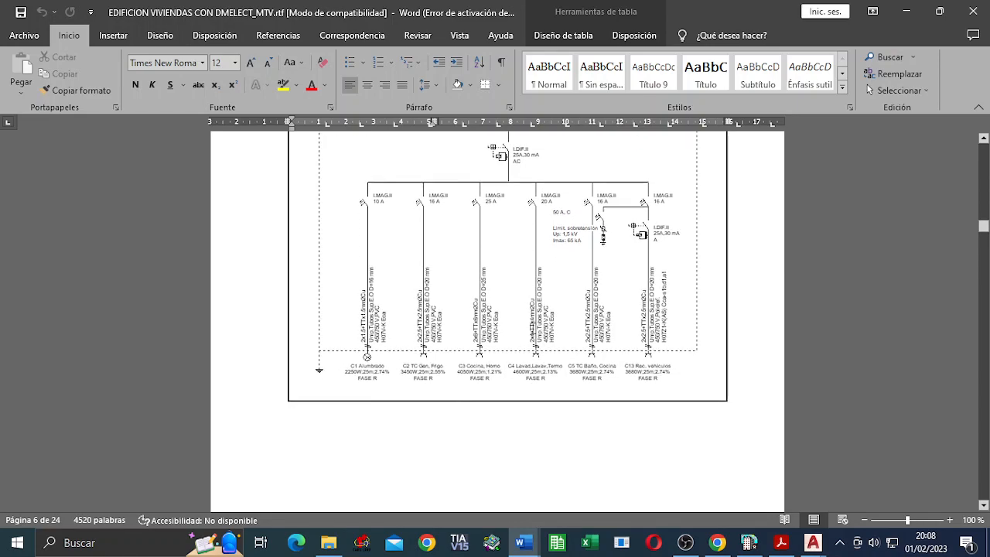
scroll(534, 333, "down", 5)
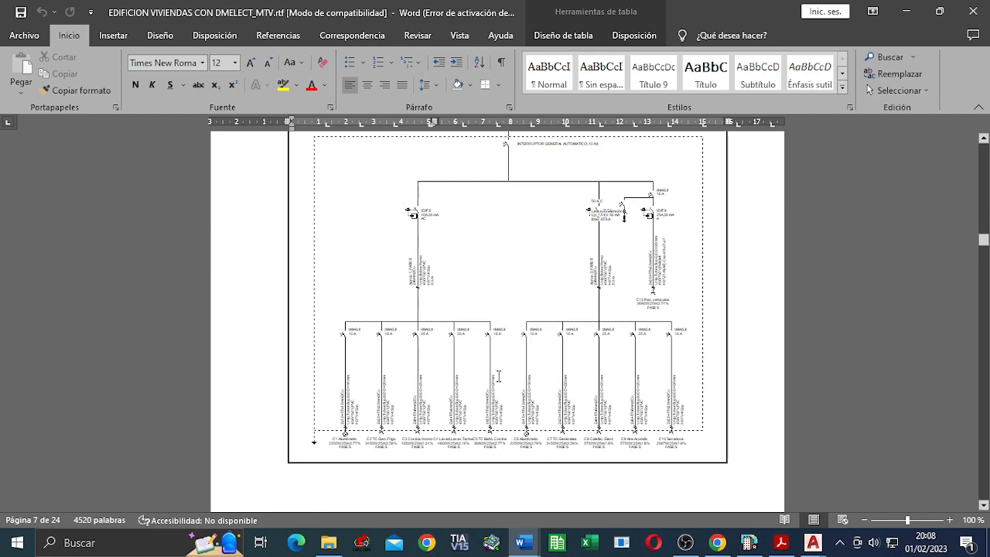
scroll(499, 376, "down", 18)
scroll(492, 374, "down", 20)
Review the low-voltage installation certificates for the Acometida and each panel through to SERVICIOS GENERALES
scroll(494, 372, "down", 18)
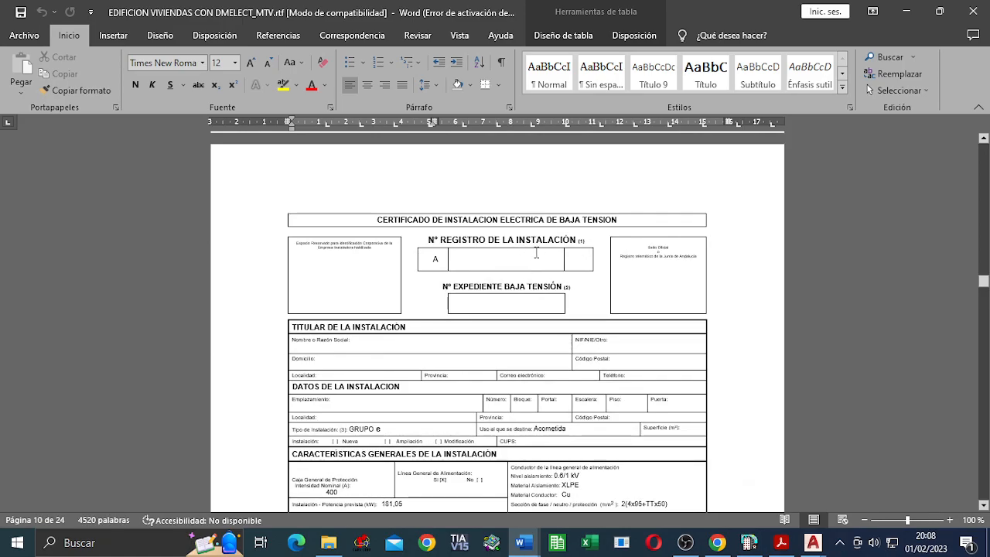
scroll(553, 247, "down", 3)
scroll(559, 252, "down", 12)
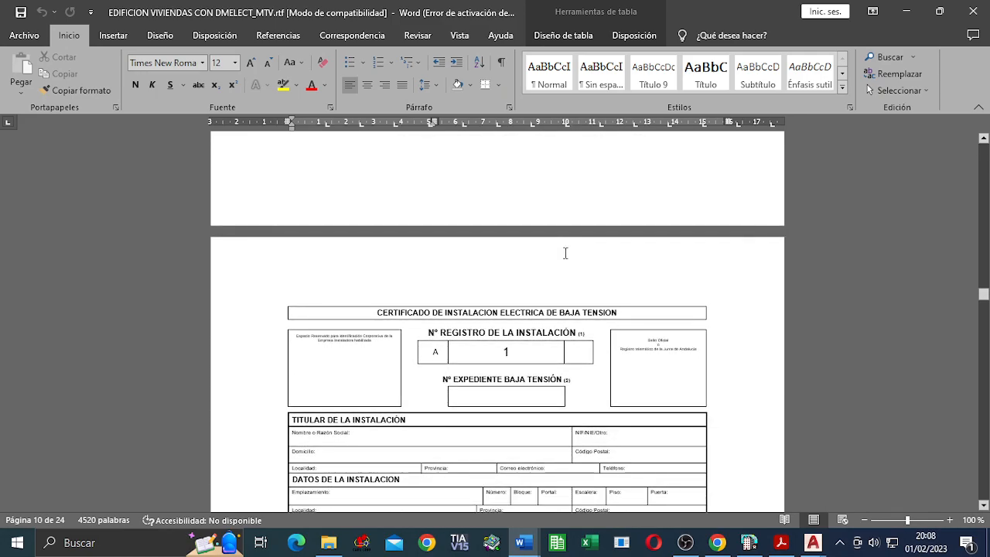
scroll(565, 253, "down", 3)
scroll(478, 306, "down", 15)
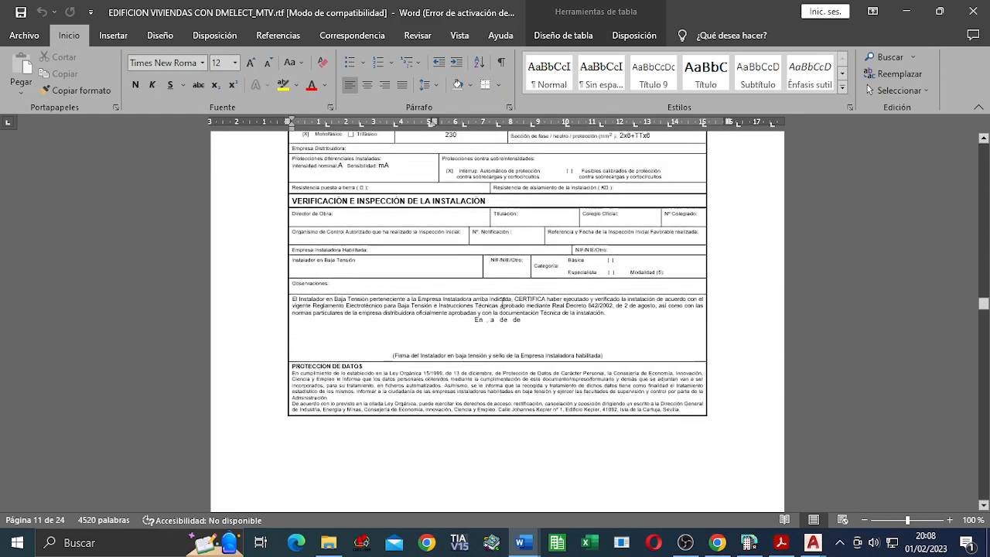
scroll(507, 304, "down", 15)
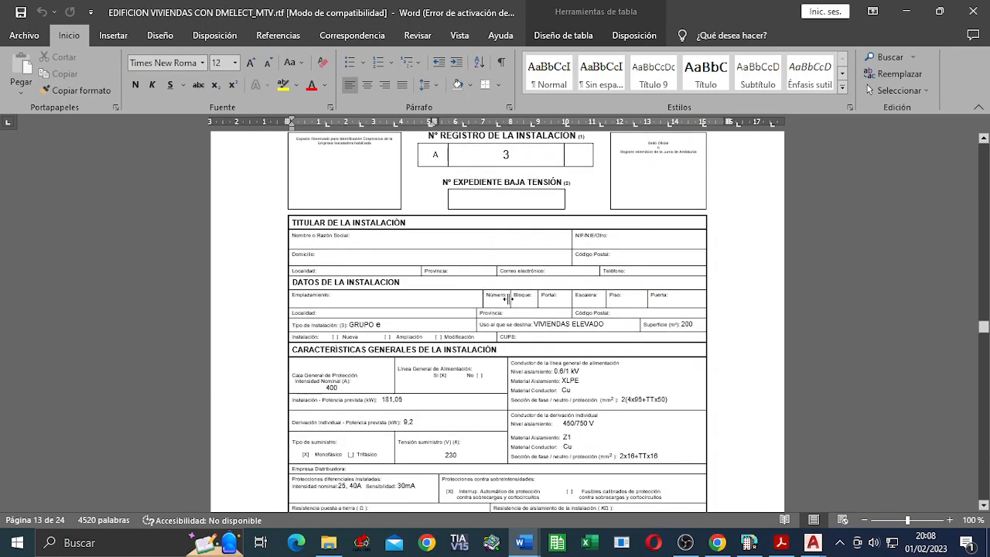
scroll(506, 300, "down", 15)
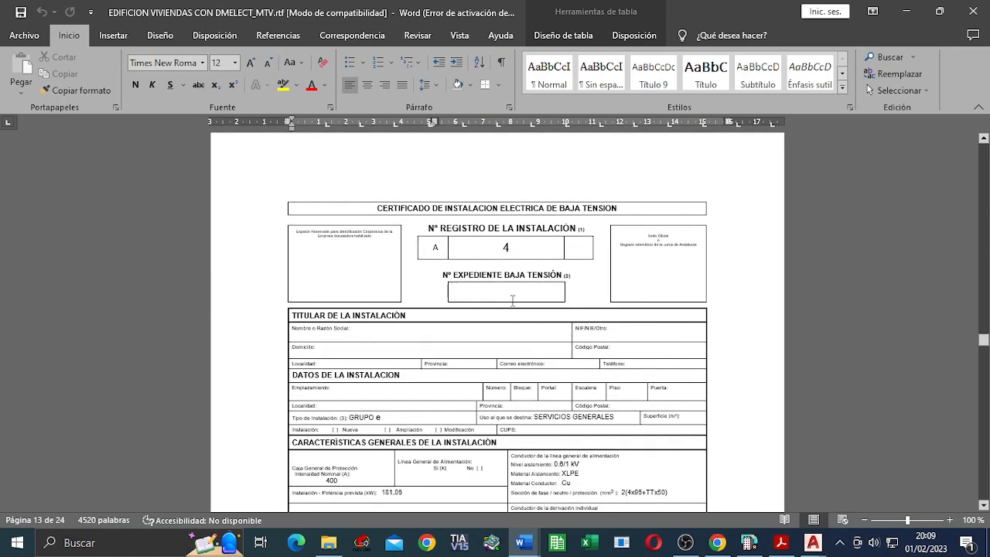
Read the INFORMACION AL USUARIO section with its illustrated advice on using the installation
scroll(512, 300, "down", 15)
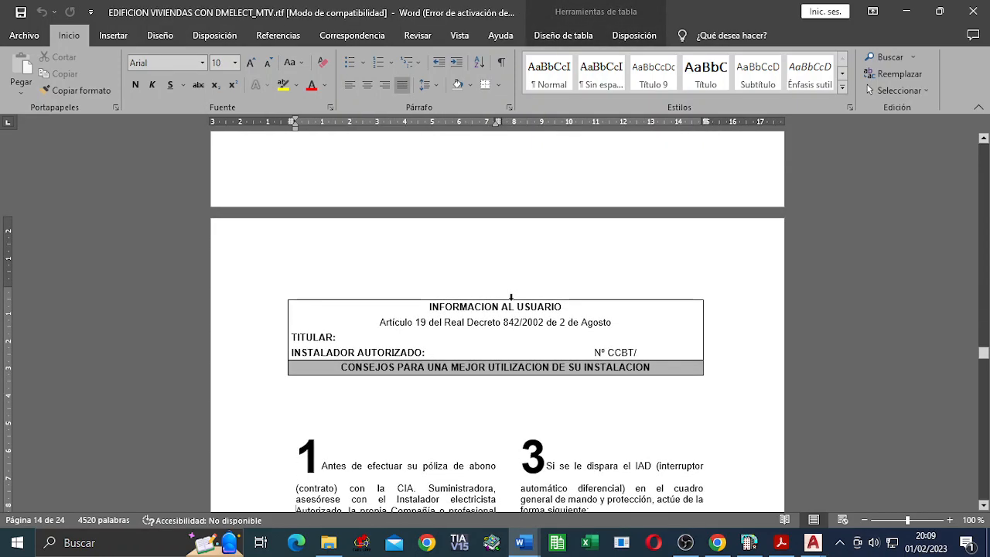
scroll(549, 308, "down", 6)
scroll(555, 315, "up", 5)
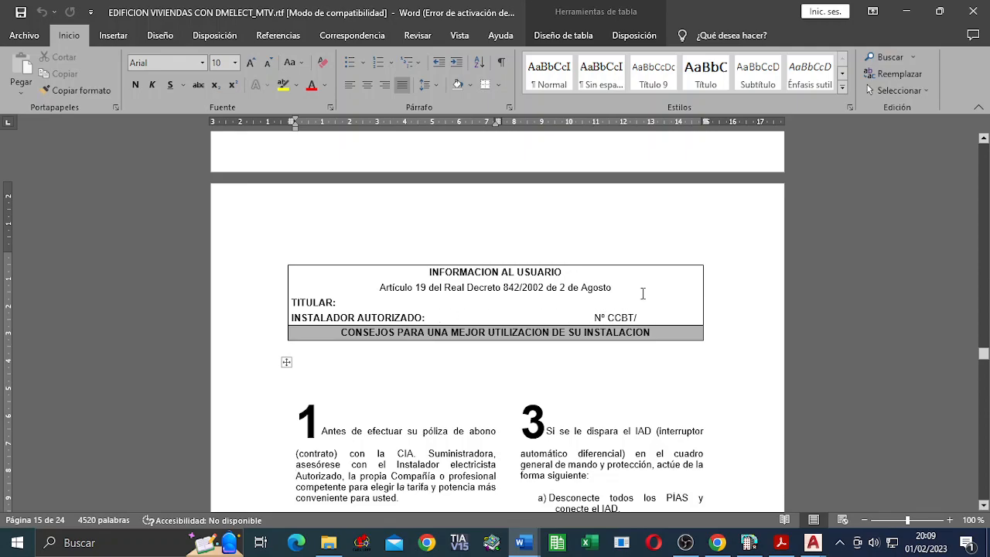
scroll(635, 293, "down", 9)
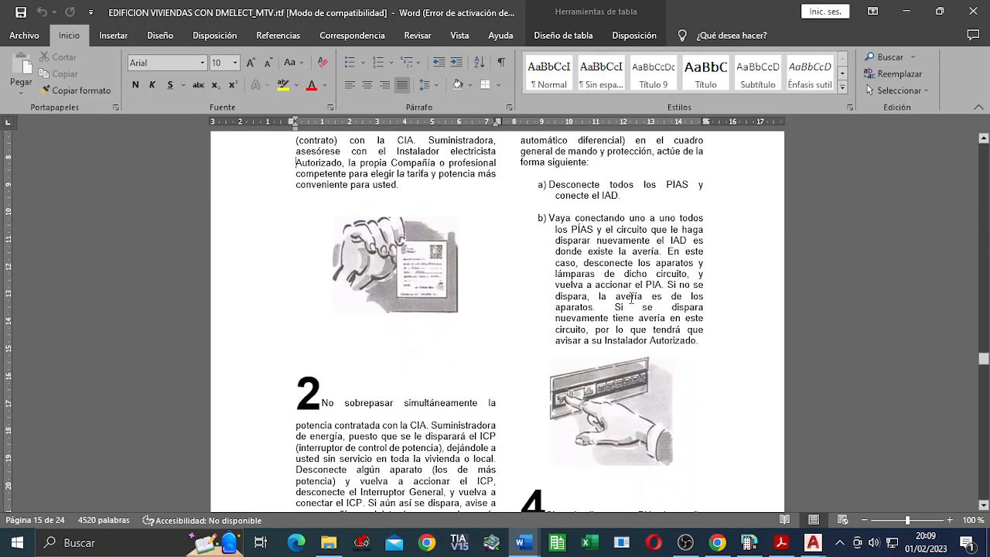
scroll(594, 298, "up", 4)
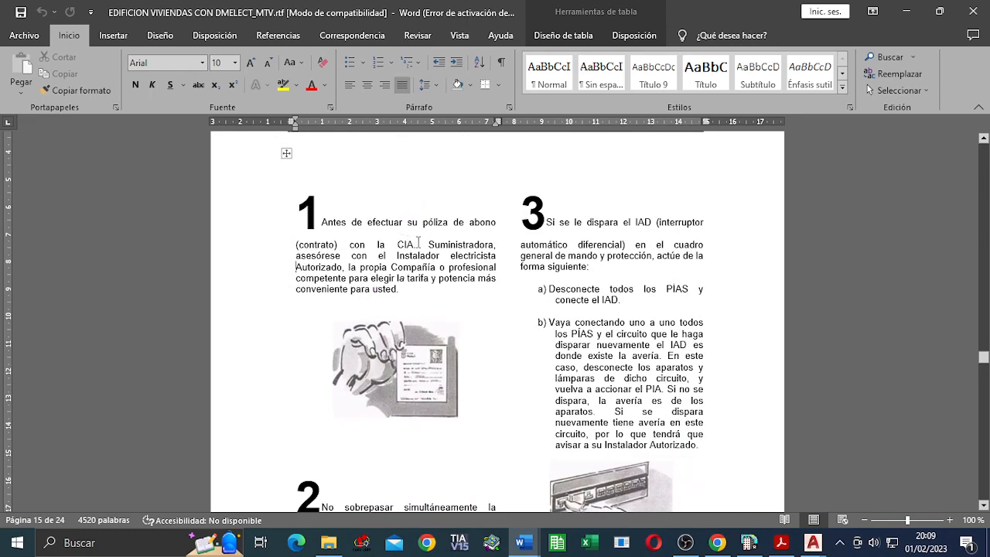
scroll(530, 279, "down", 4)
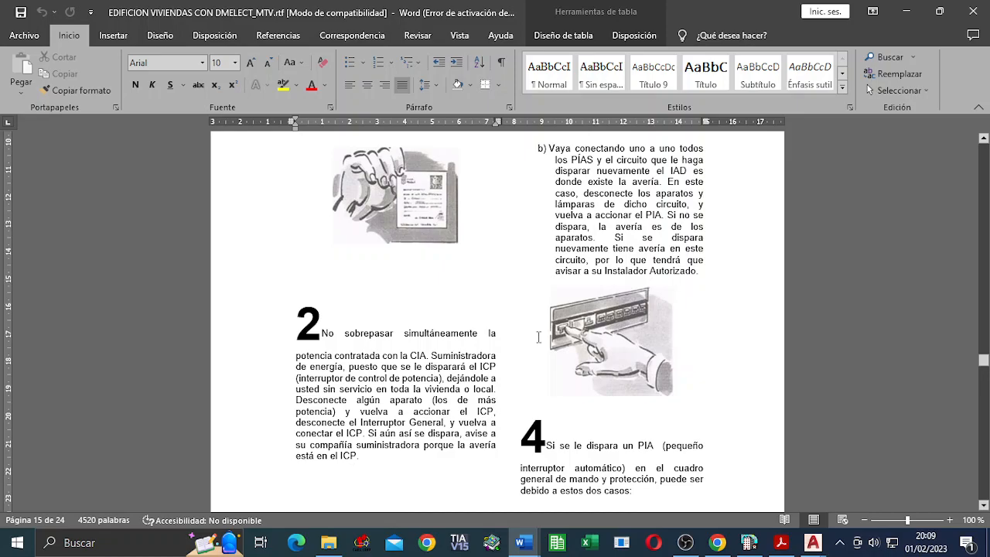
Read the numbered advice on better use of the installation in the user manual, through to point 15
scroll(539, 337, "down", 10)
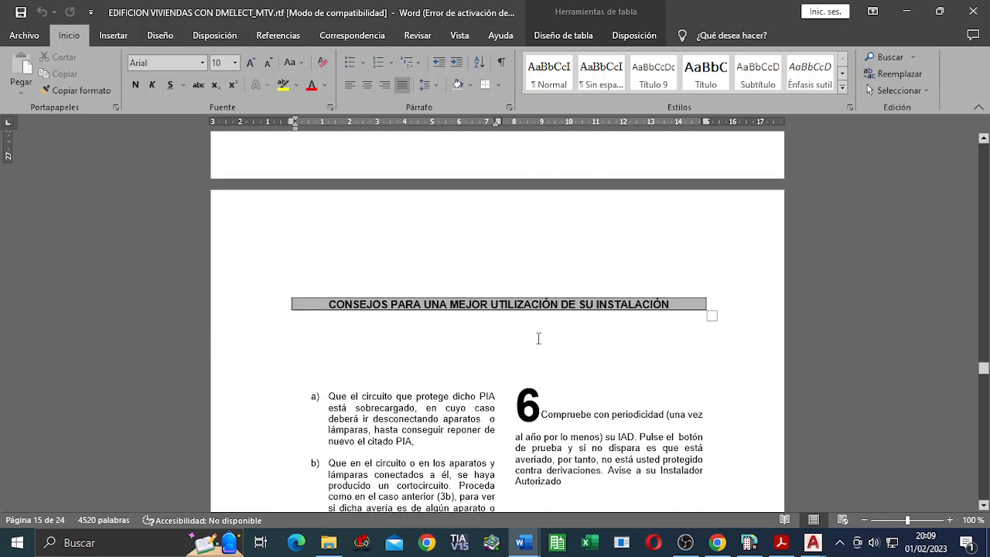
scroll(538, 333, "up", 10)
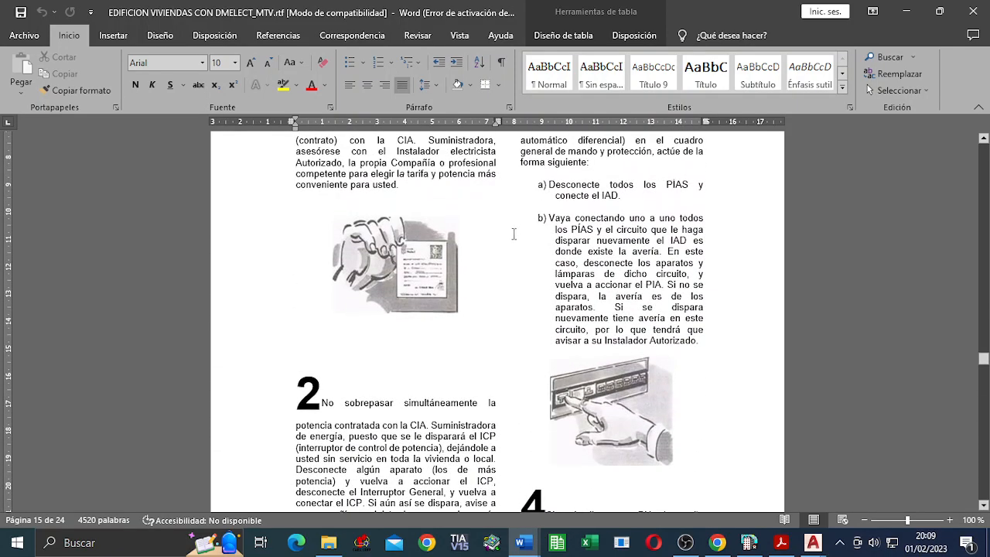
scroll(593, 276, "down", 11)
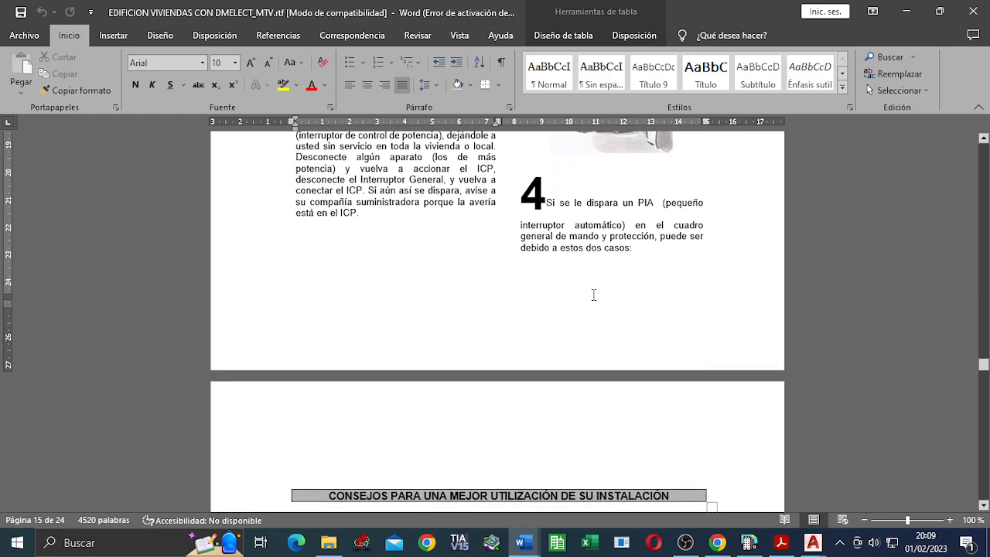
scroll(590, 295, "down", 2)
scroll(585, 291, "down", 7)
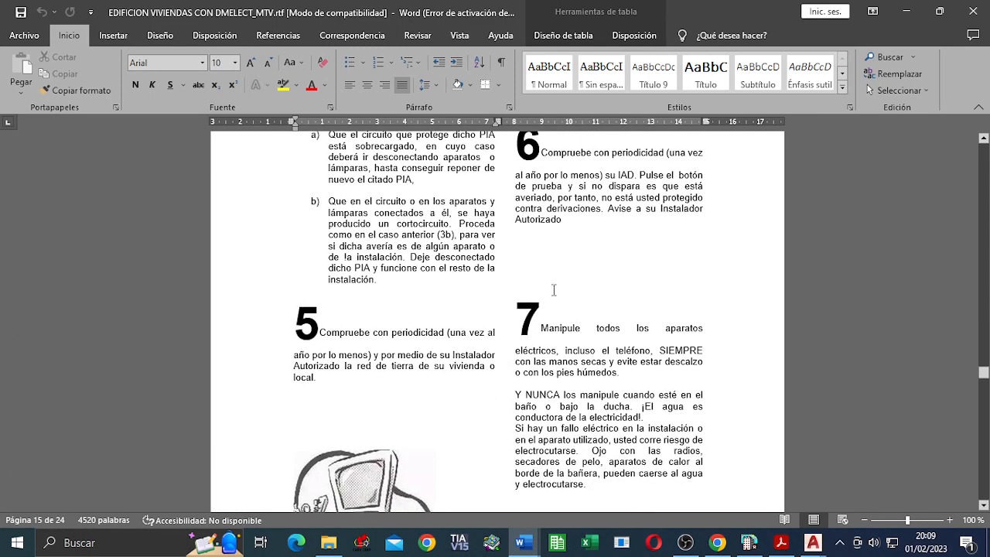
scroll(516, 293, "down", 15)
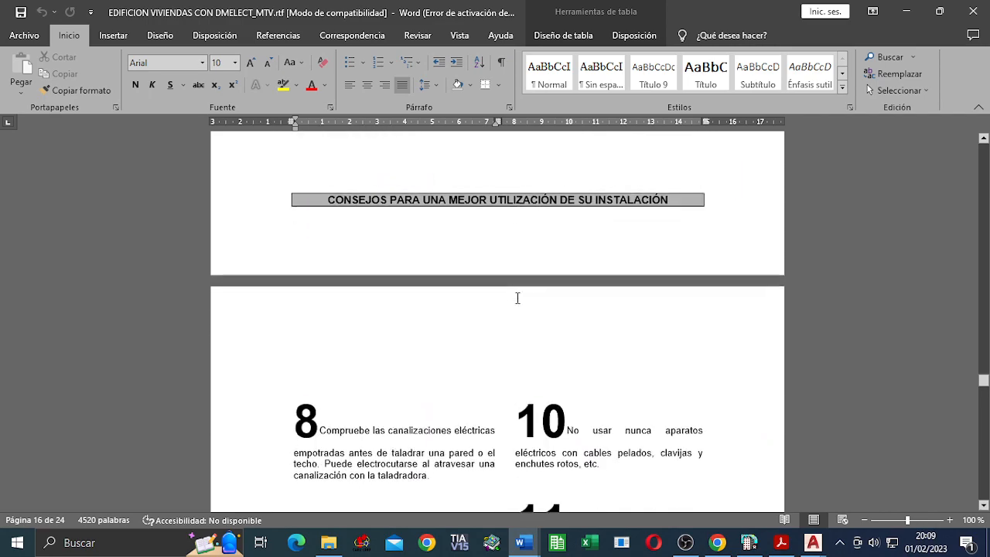
scroll(534, 280, "up", 2)
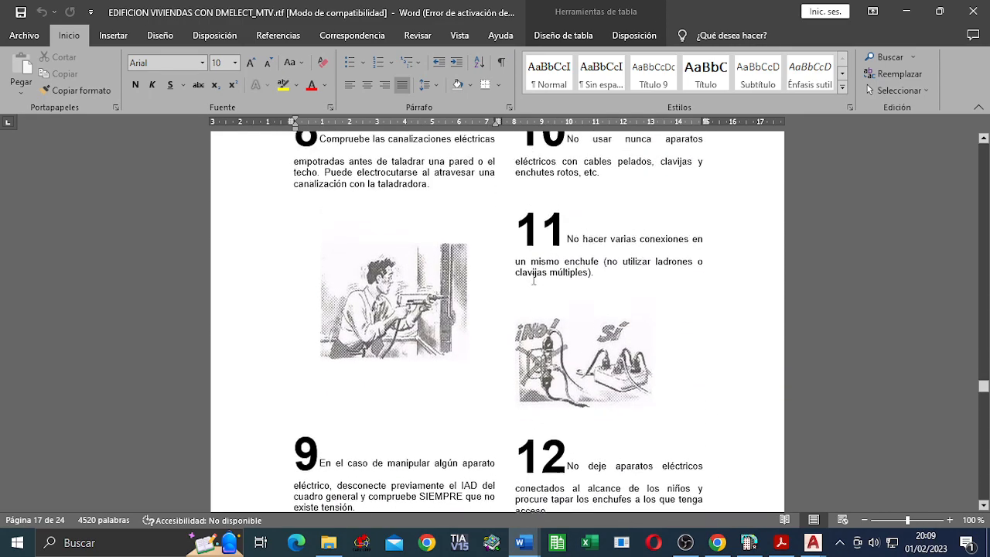
scroll(525, 325, "down", 4)
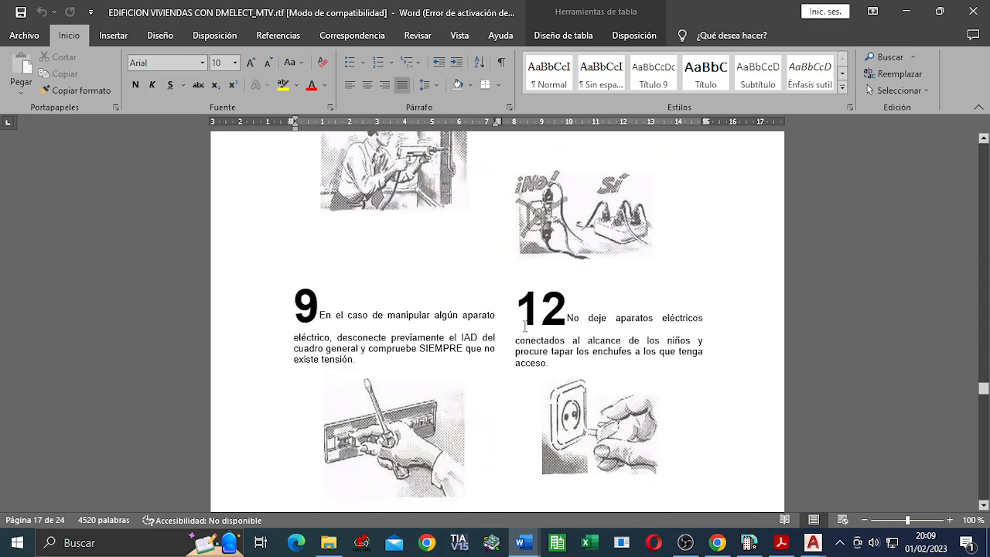
scroll(524, 326, "down", 4)
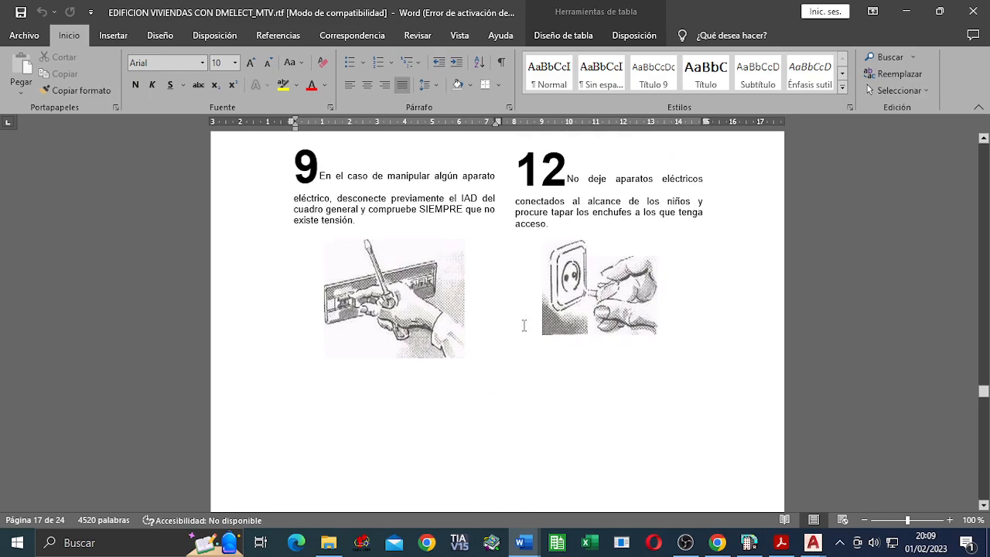
scroll(524, 326, "down", 15)
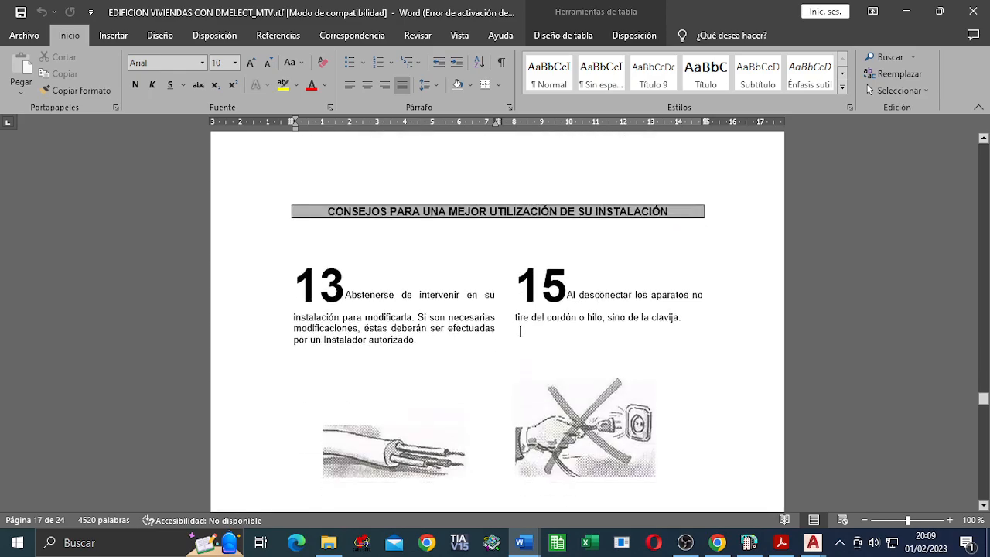
scroll(520, 328, "down", 15)
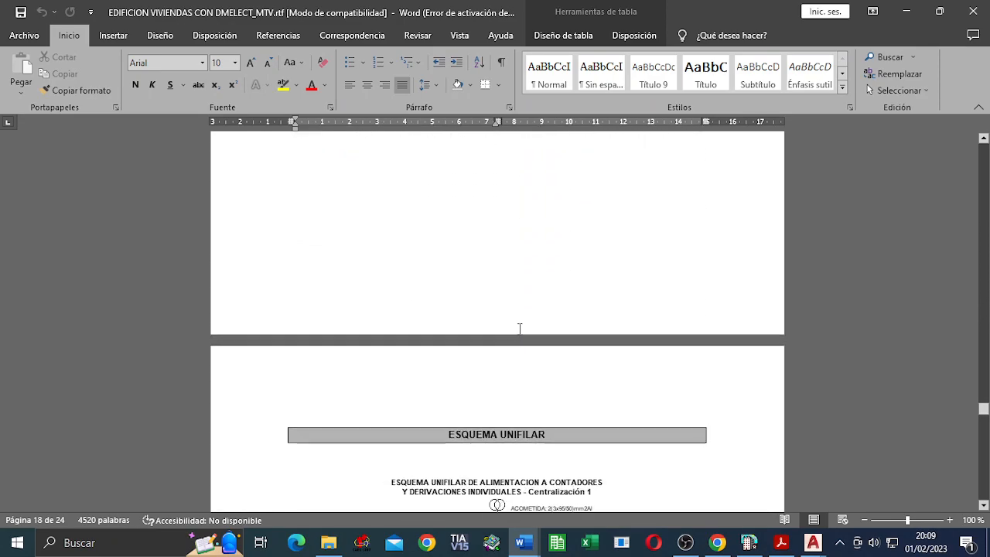
Review the ESQUEMA UNIFILAR section of the user manual, from the Centralización 1 meter supply through the dwelling panels to the ASCENSOR panel
scroll(520, 328, "up", 7)
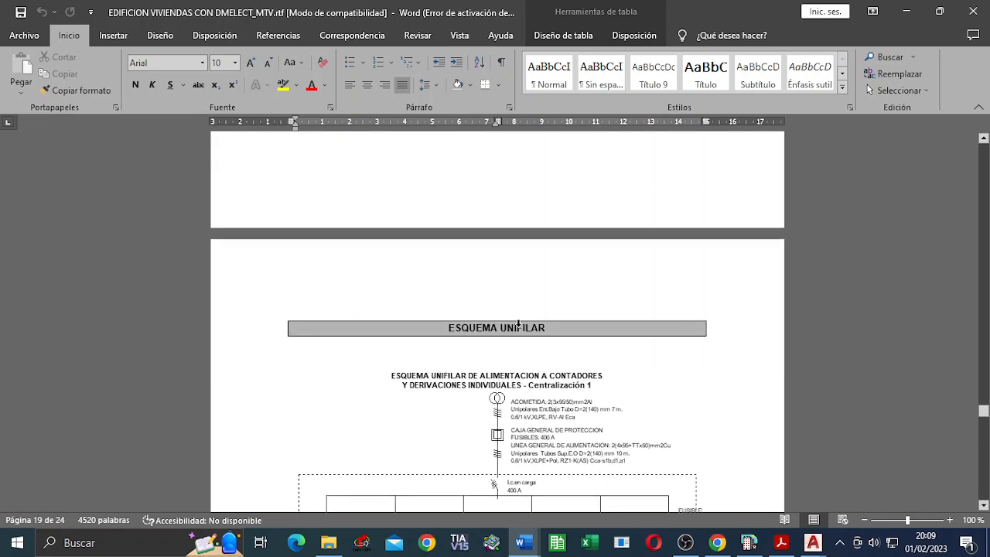
scroll(520, 326, "down", 4)
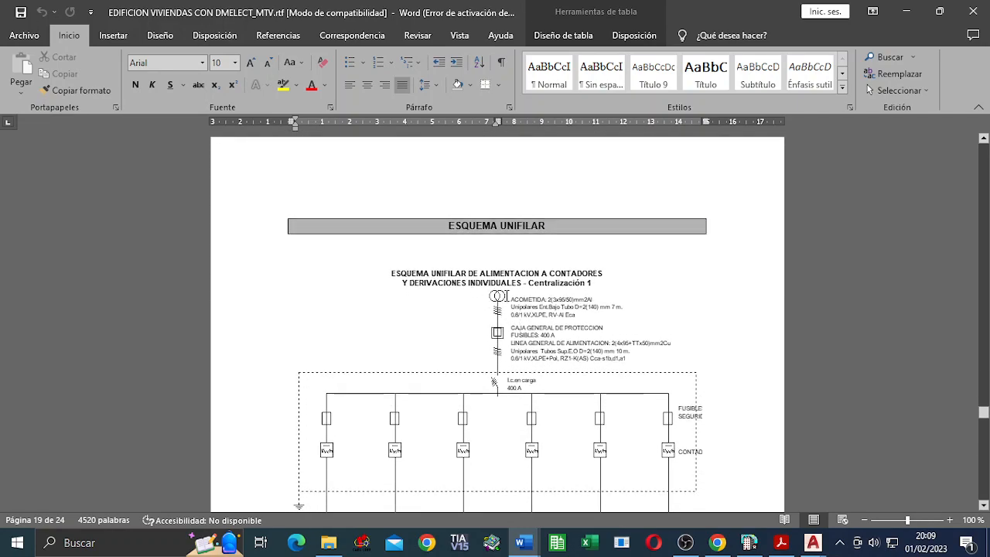
scroll(608, 289, "down", 10)
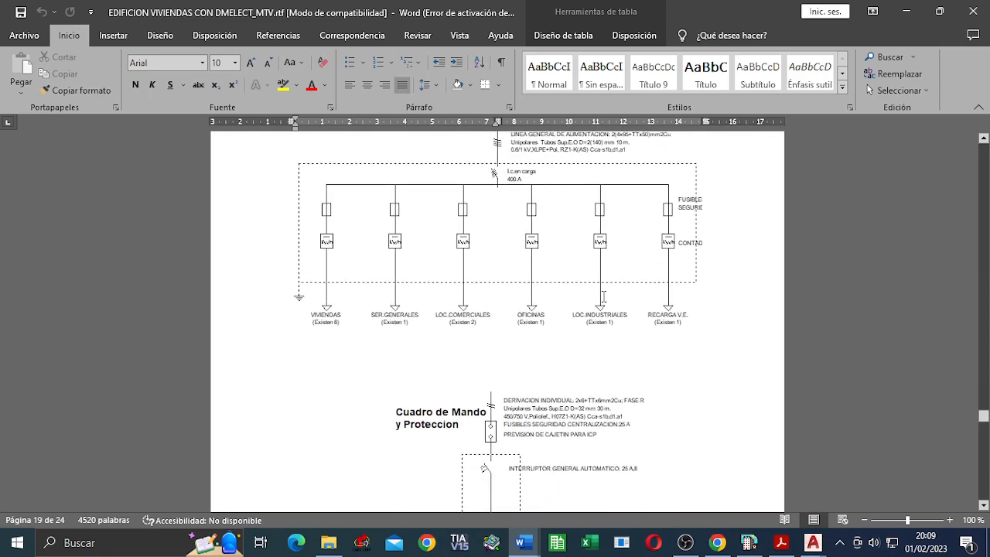
scroll(596, 299, "down", 20)
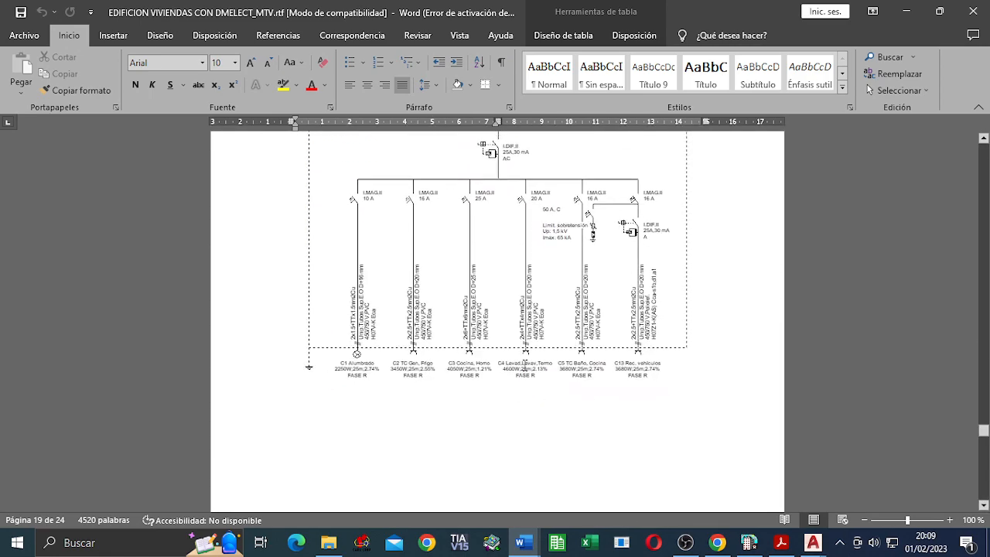
scroll(527, 363, "down", 20)
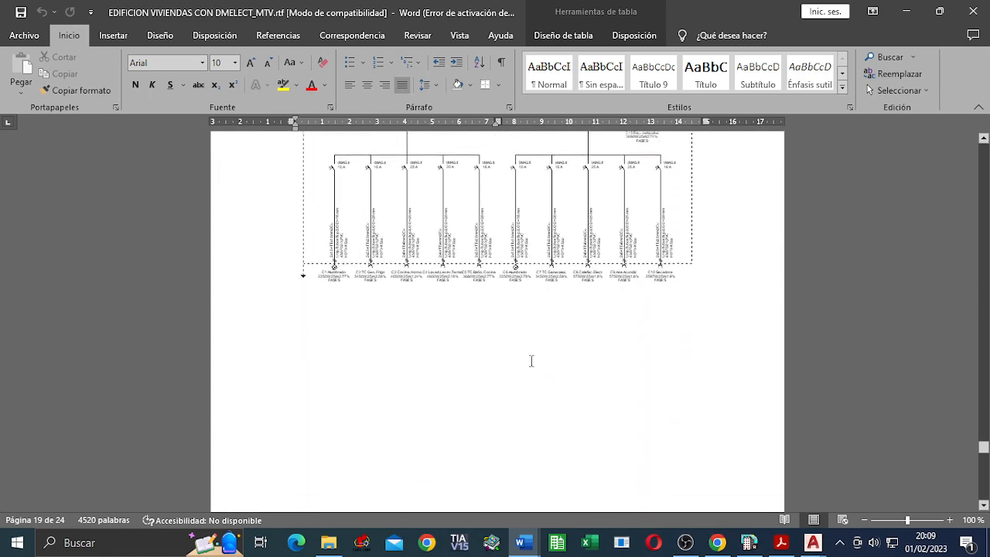
scroll(533, 366, "down", 20)
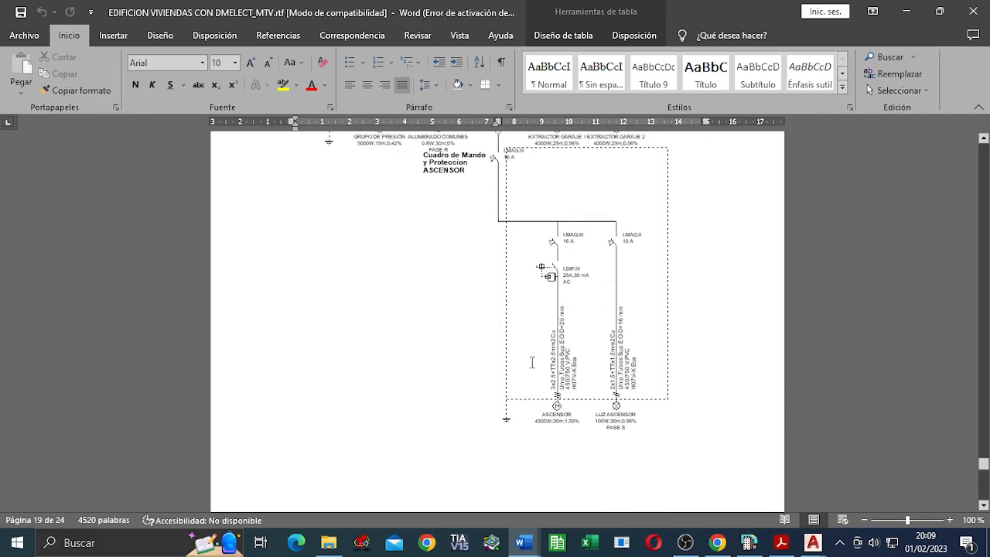
scroll(683, 379, "down", 5)
Return to the start of the technical report, and close both it and the measurements document to get back to VIVI
left_click_drag(983, 467, 984, 139)
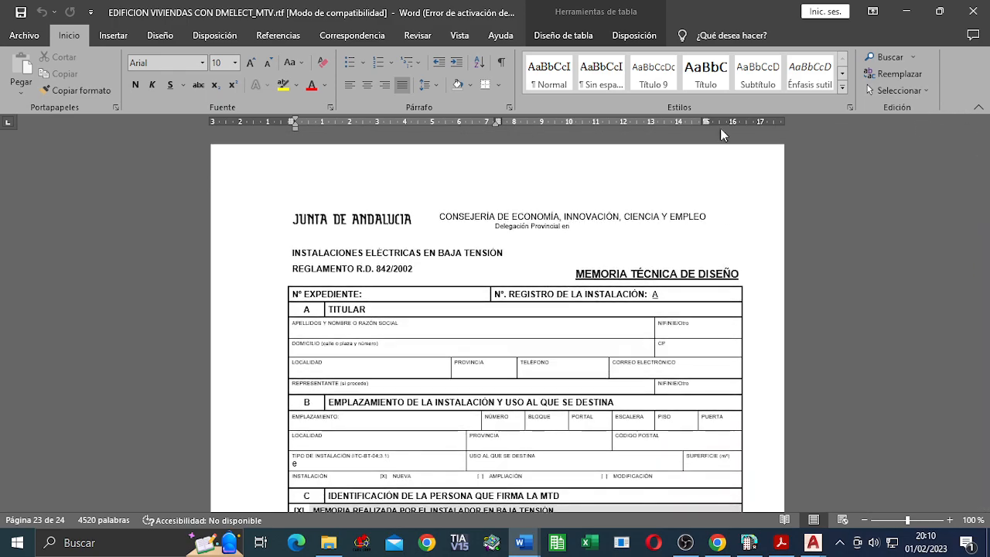
left_click(979, 7)
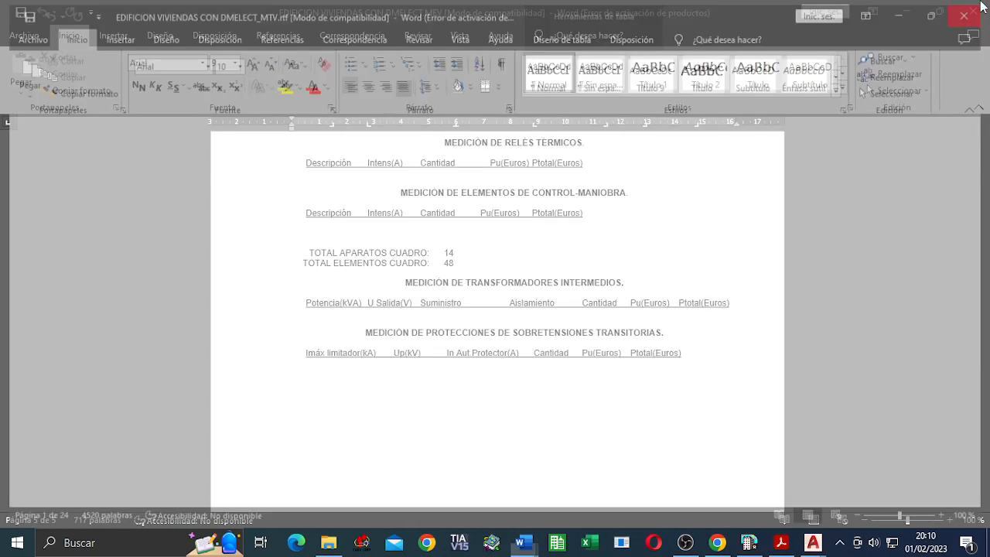
left_click(973, 11)
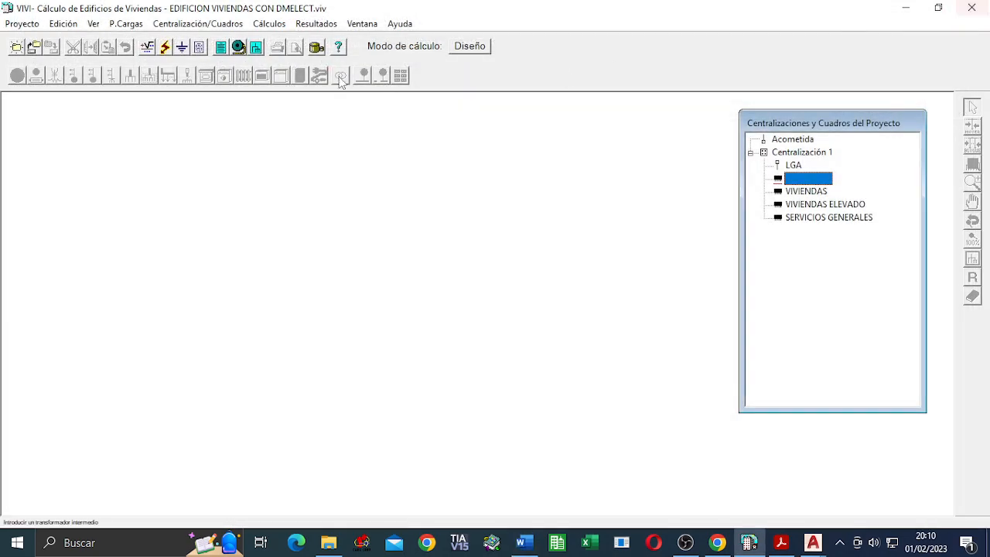
Look over the available result documents and open the load forecast of Centralización 1
left_click(317, 24)
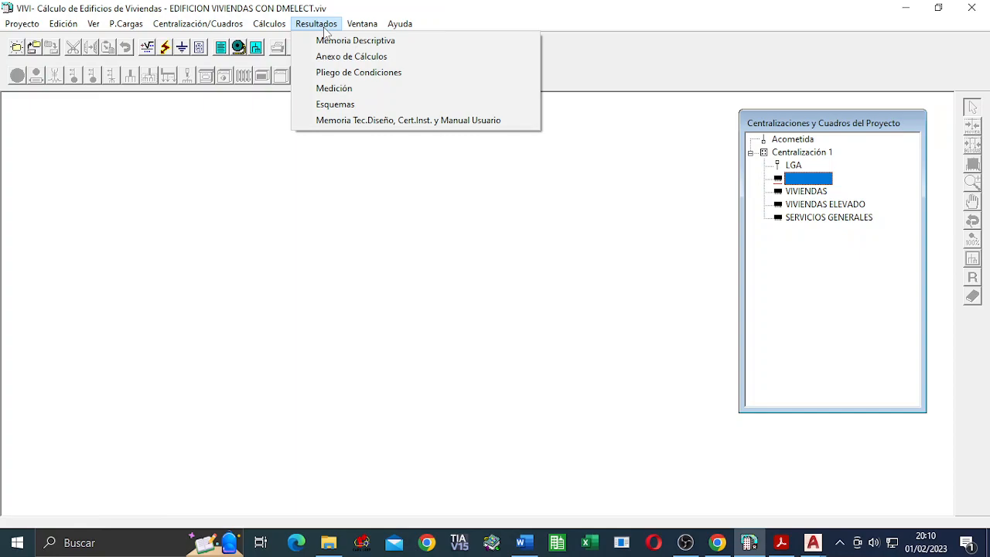
double_click(793, 153)
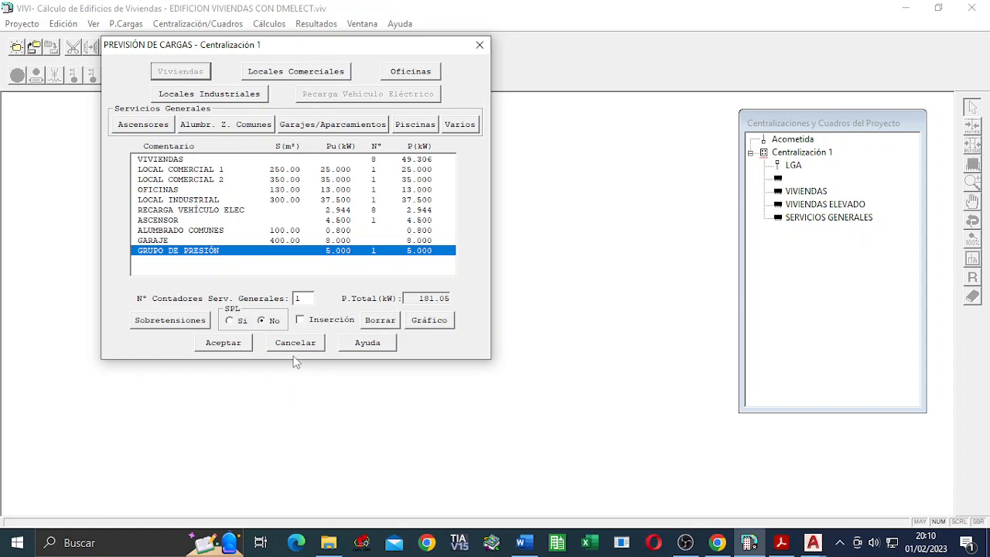
Find the DMCAD2023 group among the installed Windows programs and expand it to view its applications
left_click(17, 548)
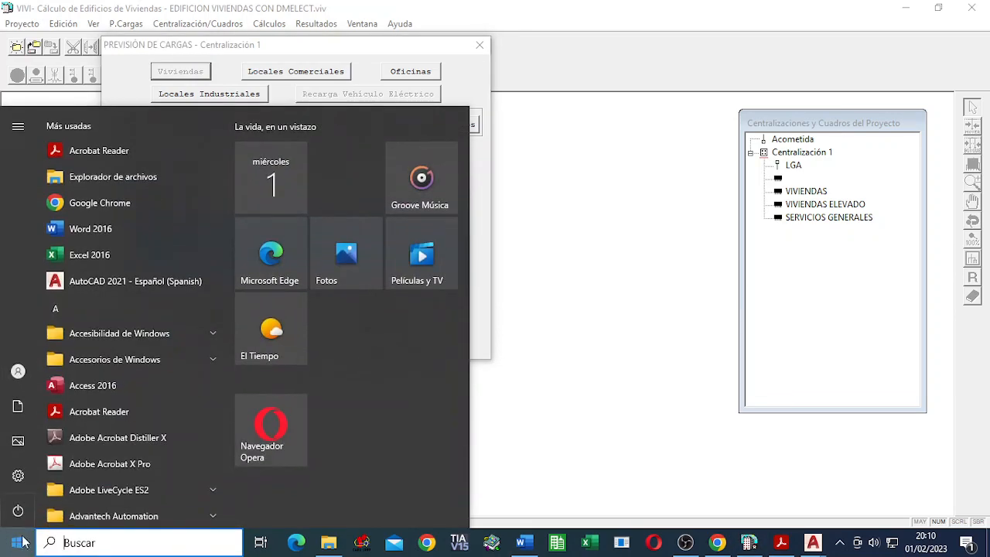
scroll(143, 427, "down", 1)
scroll(143, 427, "down", 12)
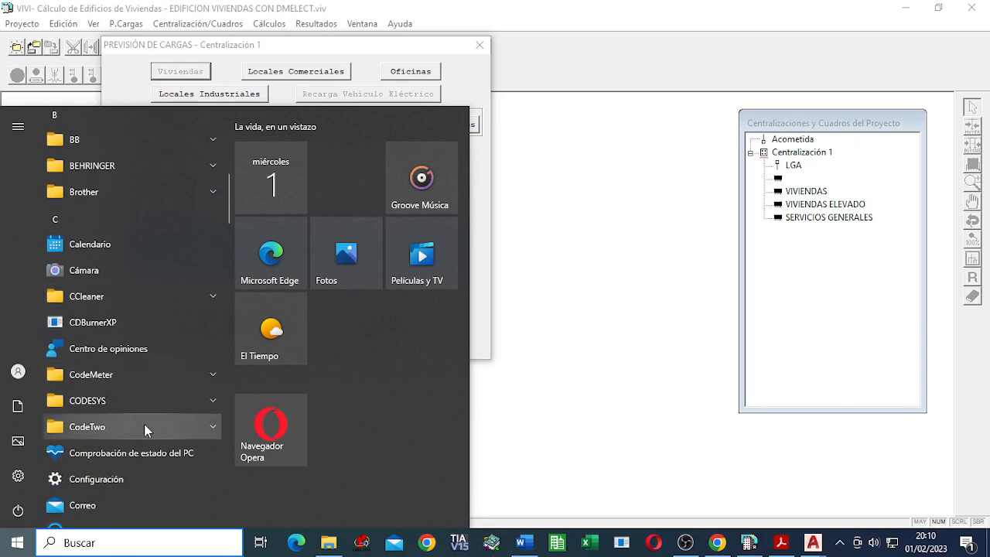
scroll(142, 402, "down", 2)
scroll(143, 403, "down", 5)
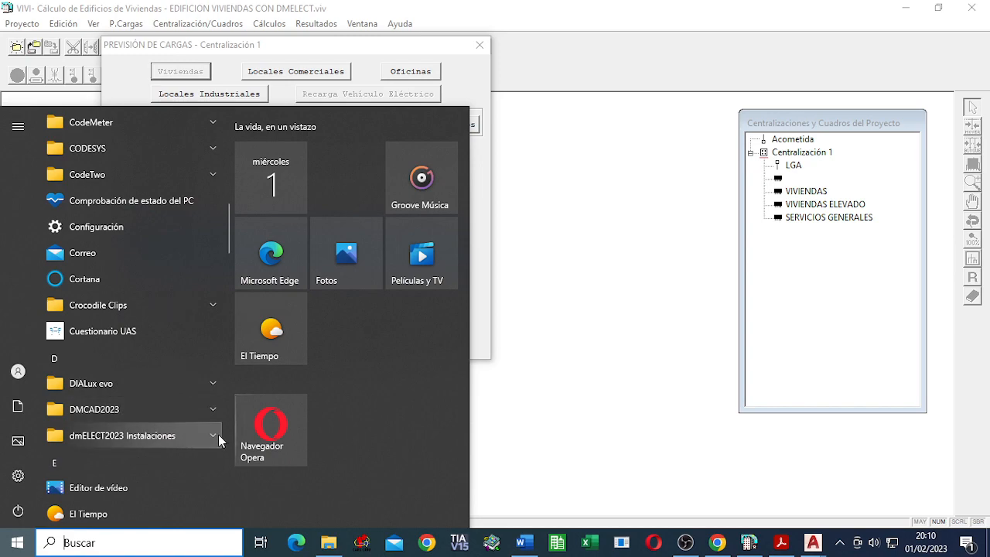
left_click(211, 408)
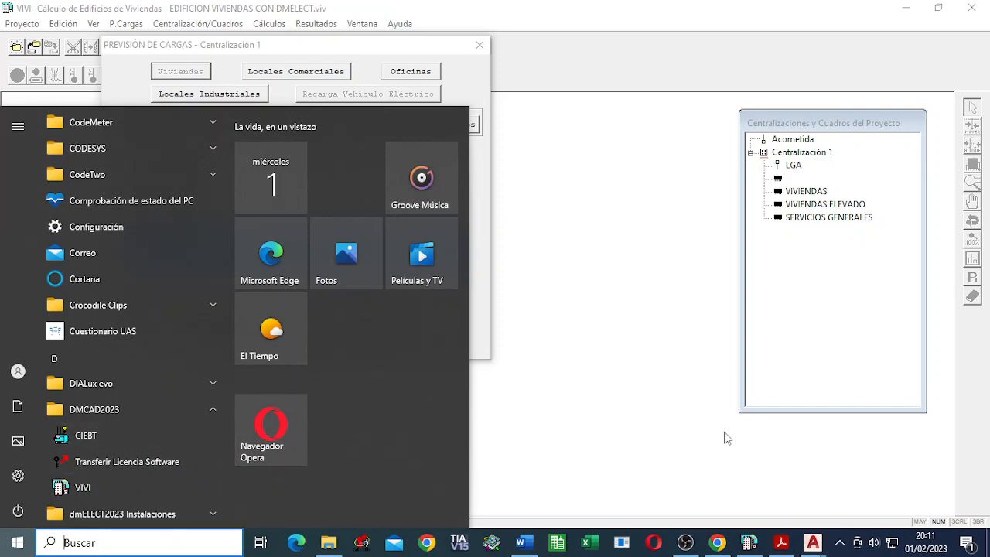
left_click(685, 543)
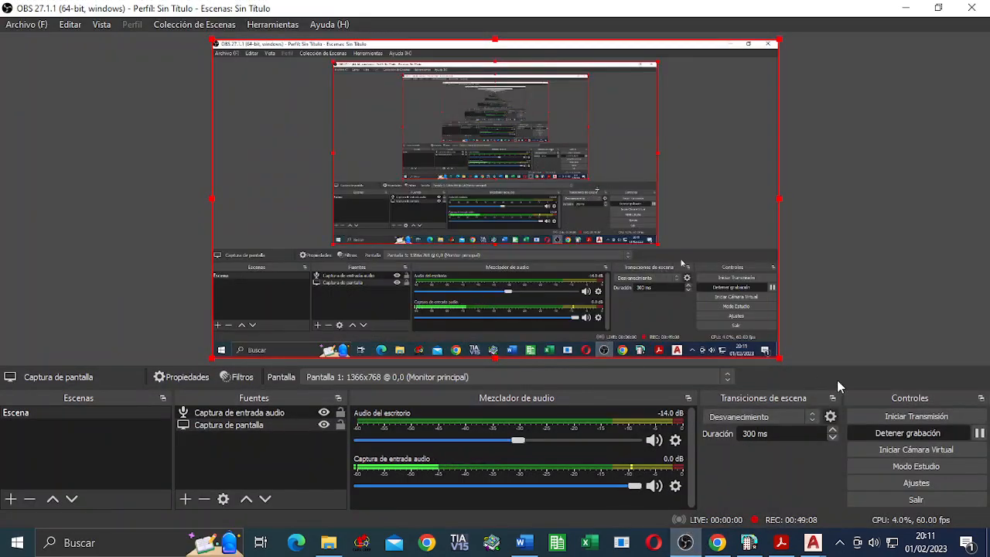